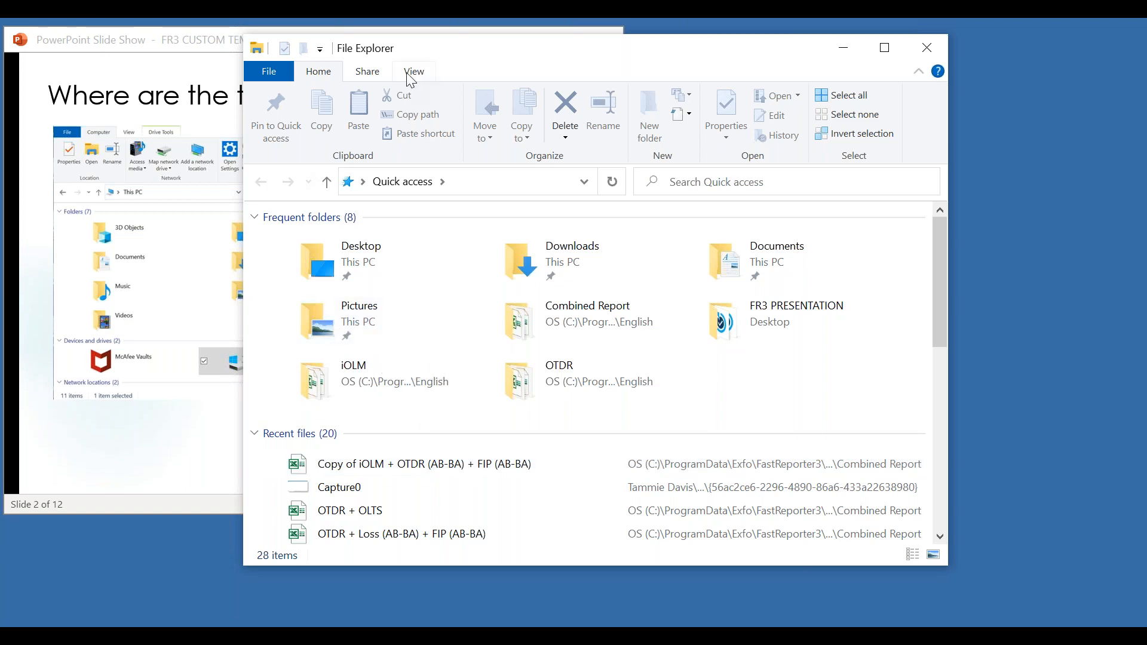
- Reposition the File Explorer window and open the OS (C:) drive from This PC
{"action": "left_click_drag", "start_coordinate": [499, 51], "coordinate": [473, 70]}
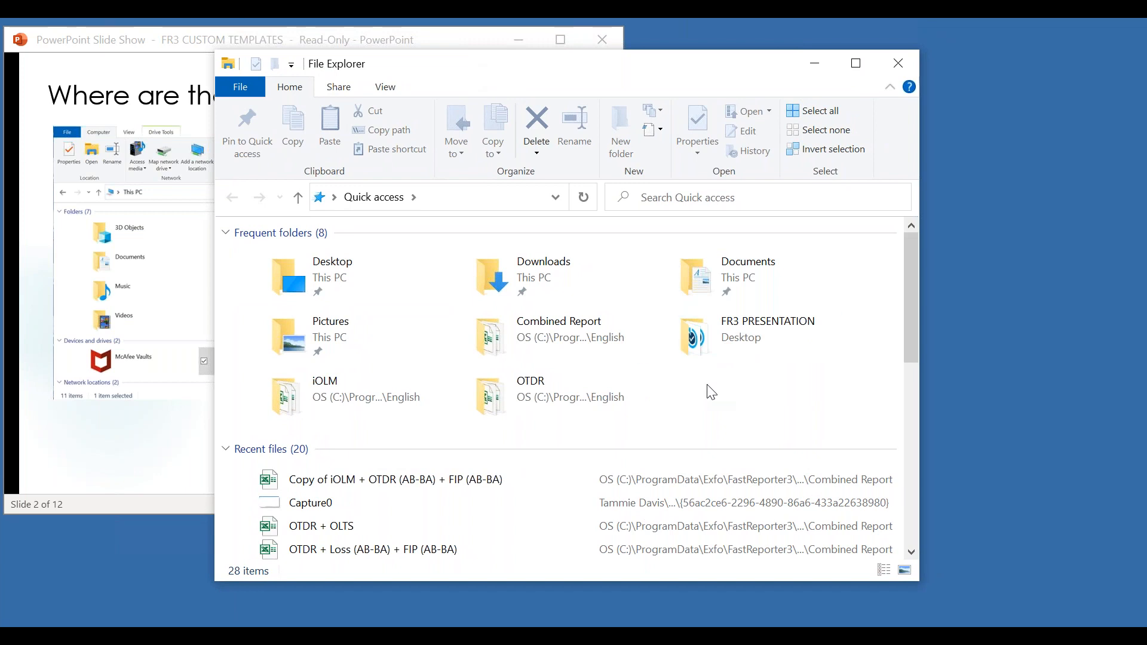
{"action": "left_click", "coordinate": [298, 197]}
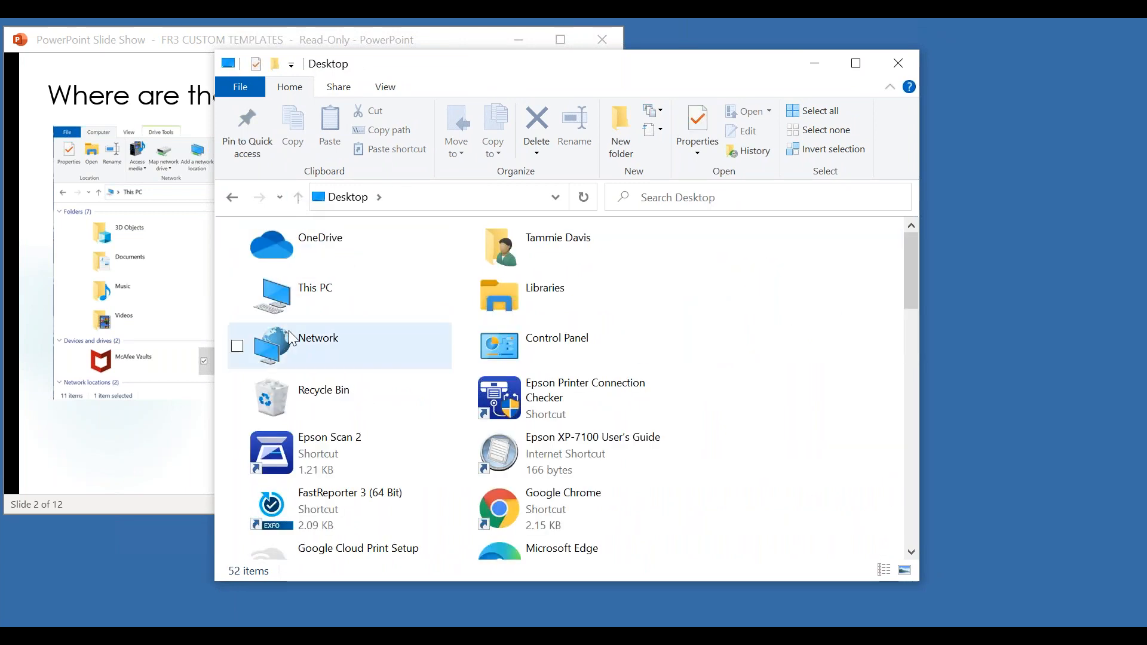
{"action": "double_click", "coordinate": [320, 295]}
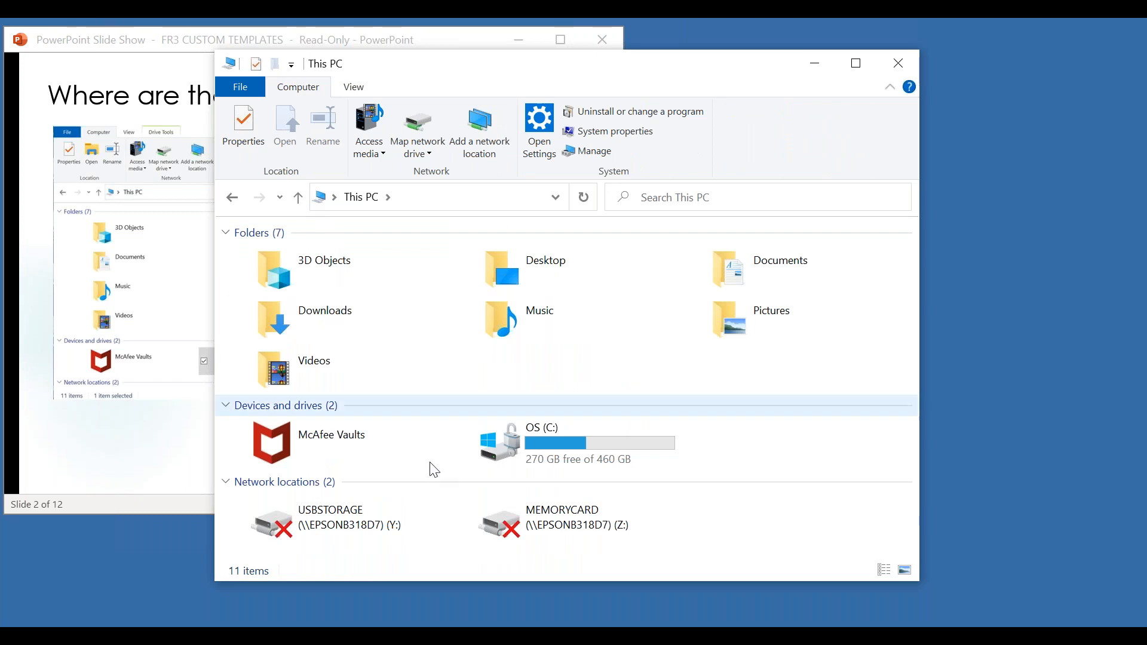
{"action": "double_click", "coordinate": [578, 442]}
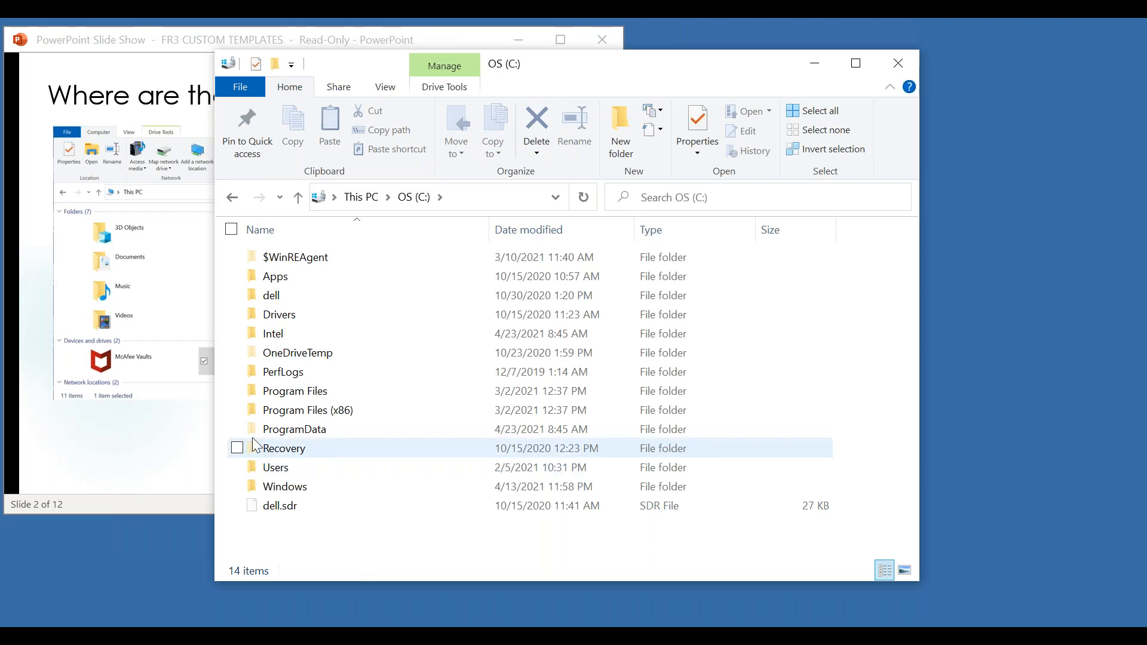
- Advance the FR3 CUSTOM TEMPLATES slide show to slide 3, then return to File Explorer and open the ProgramData folder on the C: drive
{"action": "left_click", "coordinate": [160, 459]}
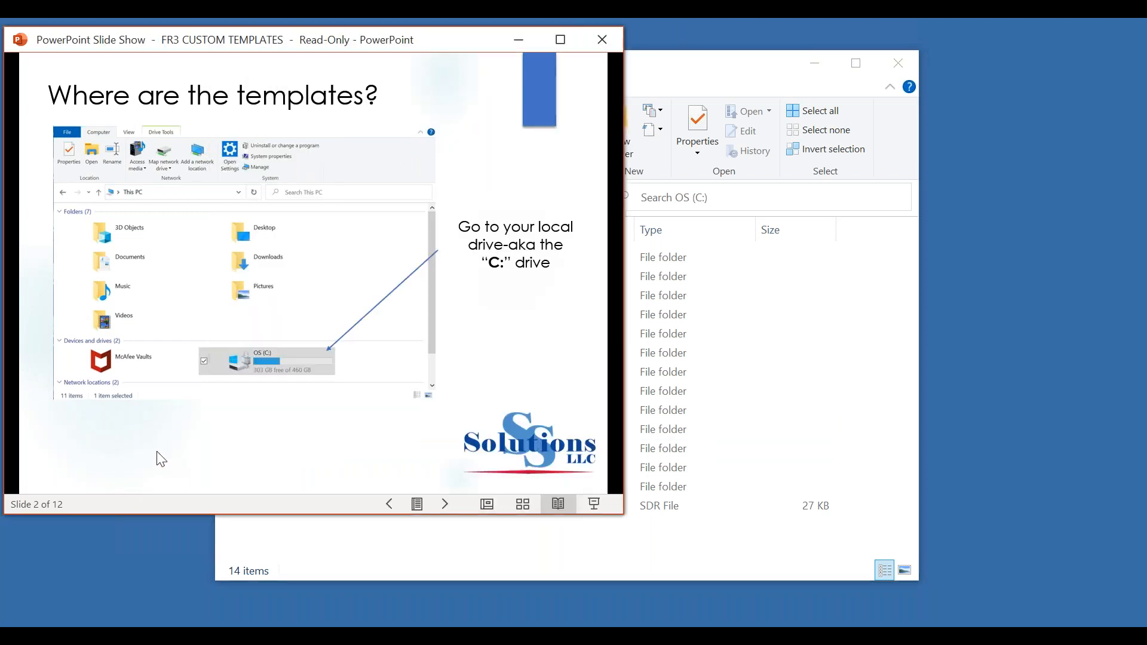
{"action": "left_click", "coordinate": [160, 459]}
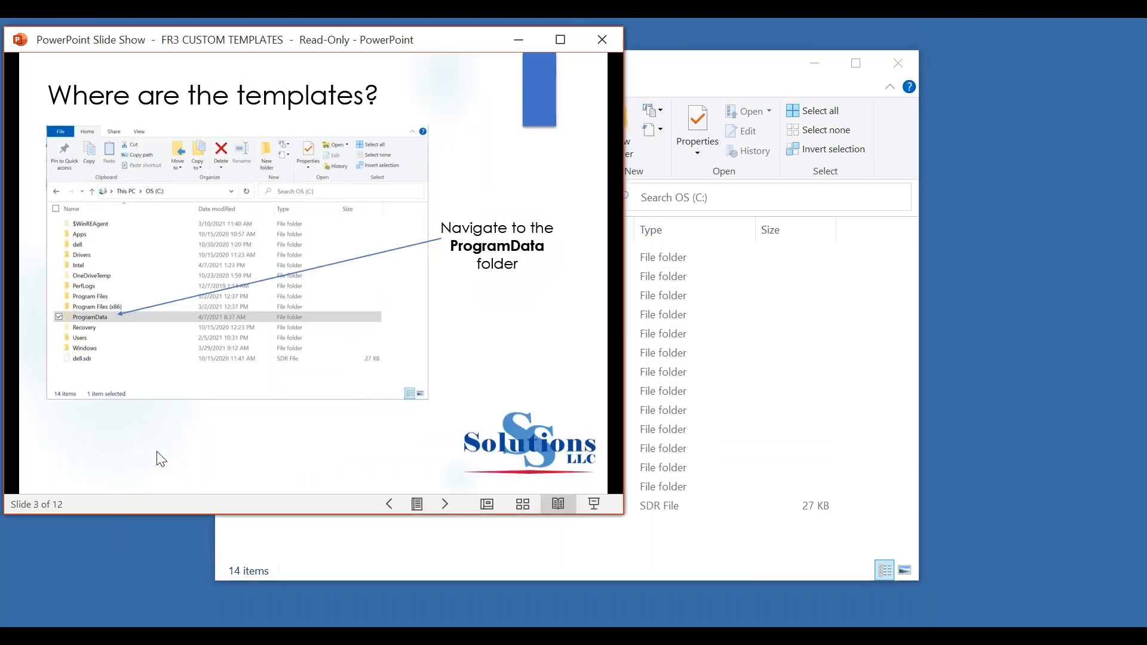
{"action": "left_click", "coordinate": [752, 449]}
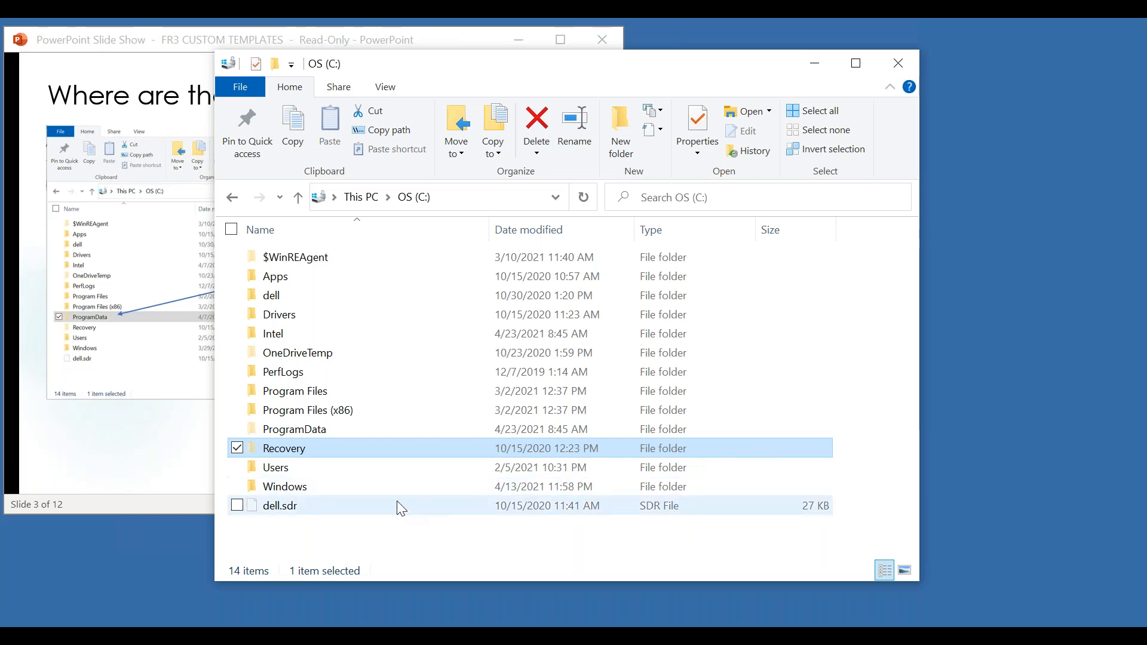
{"action": "left_click", "coordinate": [317, 428]}
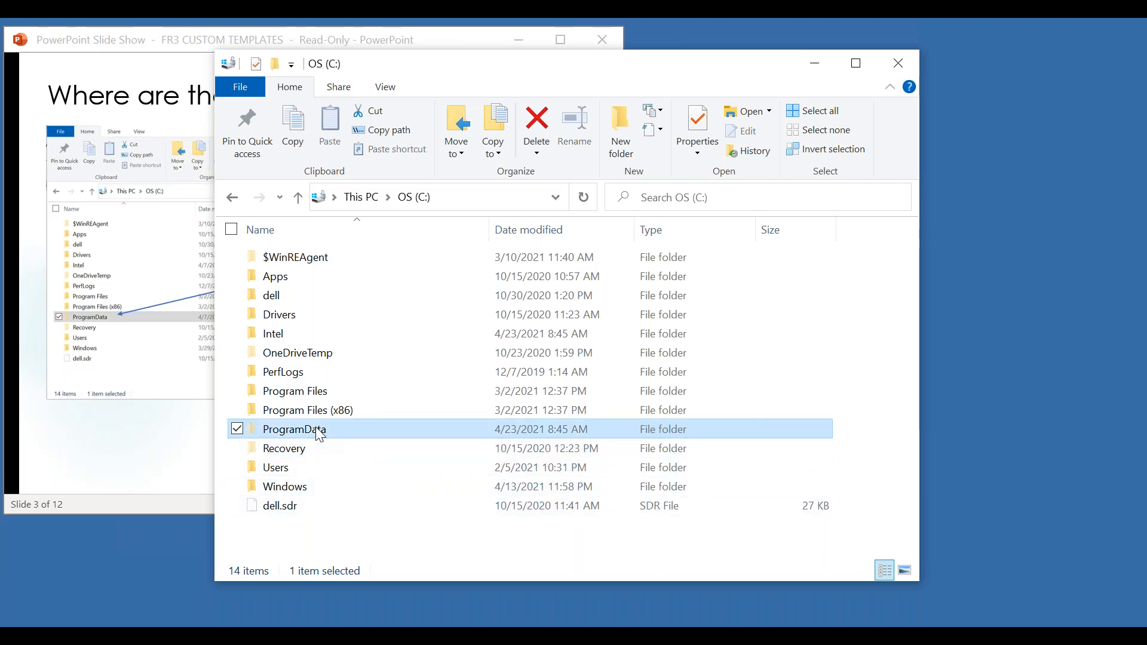
{"action": "double_click", "coordinate": [319, 430]}
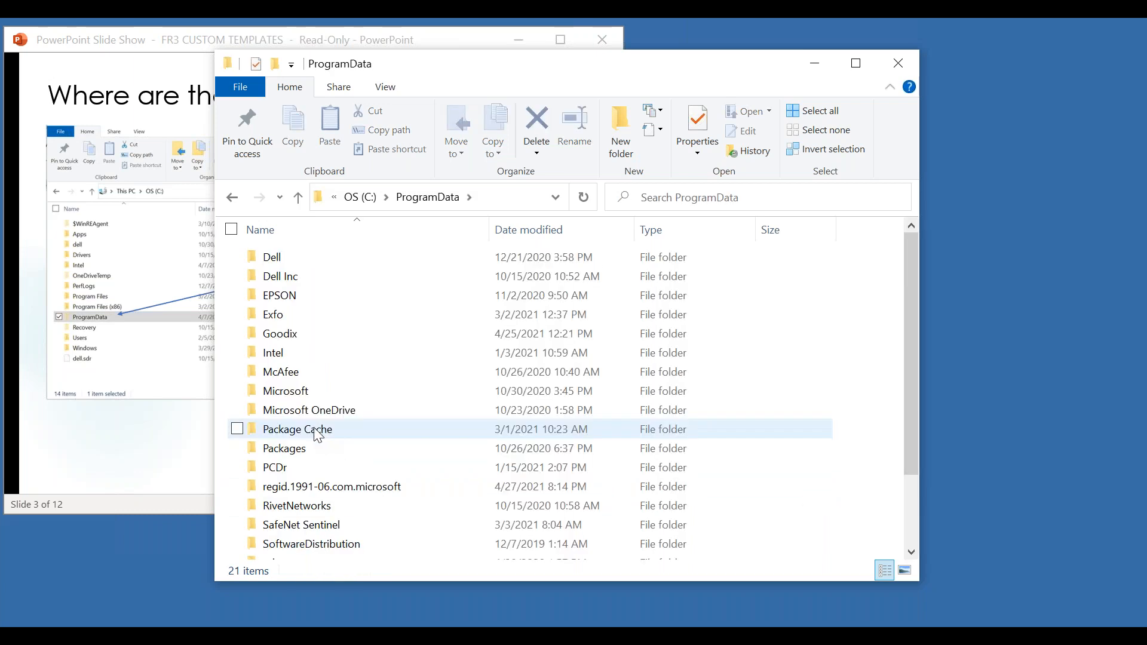
- Go to the English report template folder at Exfo, FastReporter3, 3.5, ReportTemplate, English
{"action": "double_click", "coordinate": [273, 319]}
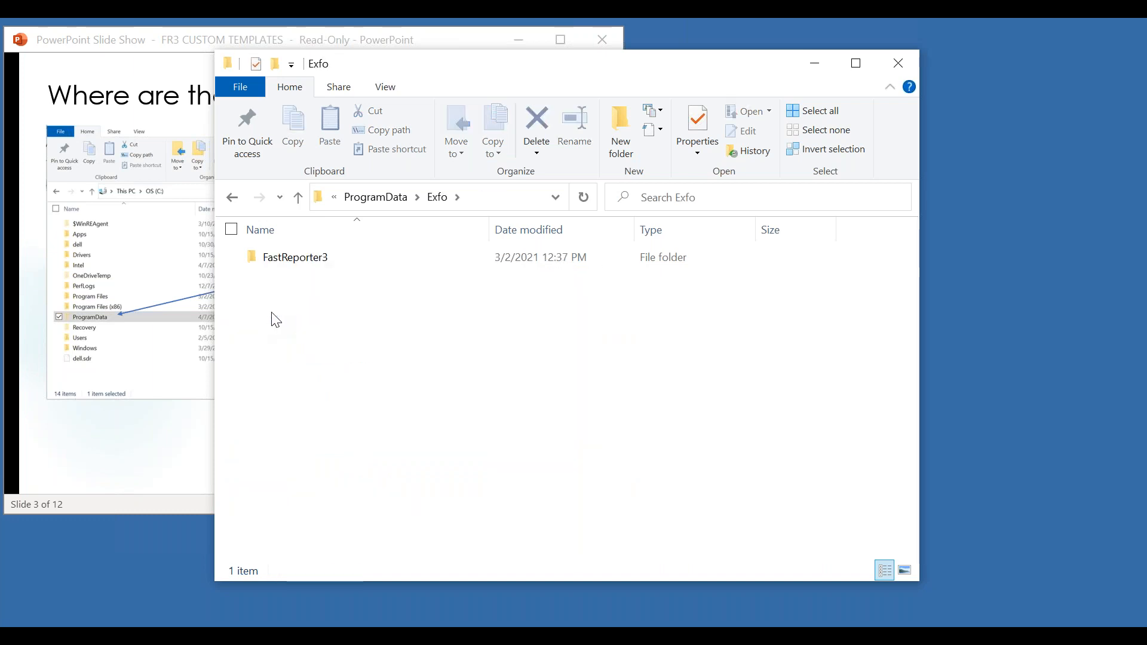
{"action": "double_click", "coordinate": [287, 266]}
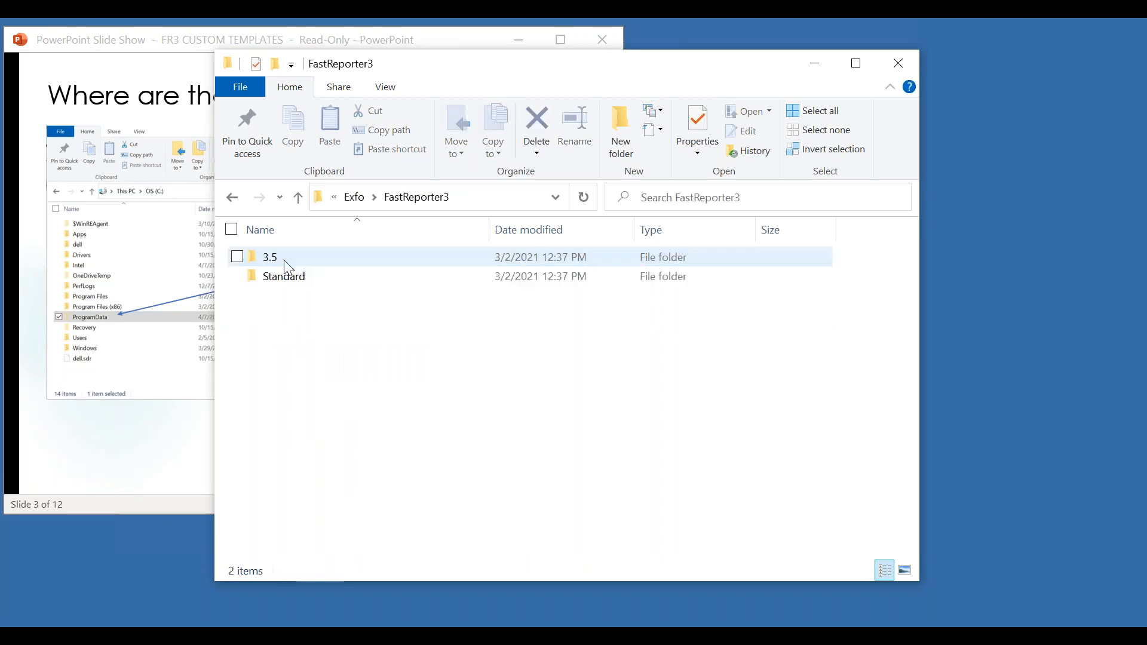
{"action": "double_click", "coordinate": [285, 263]}
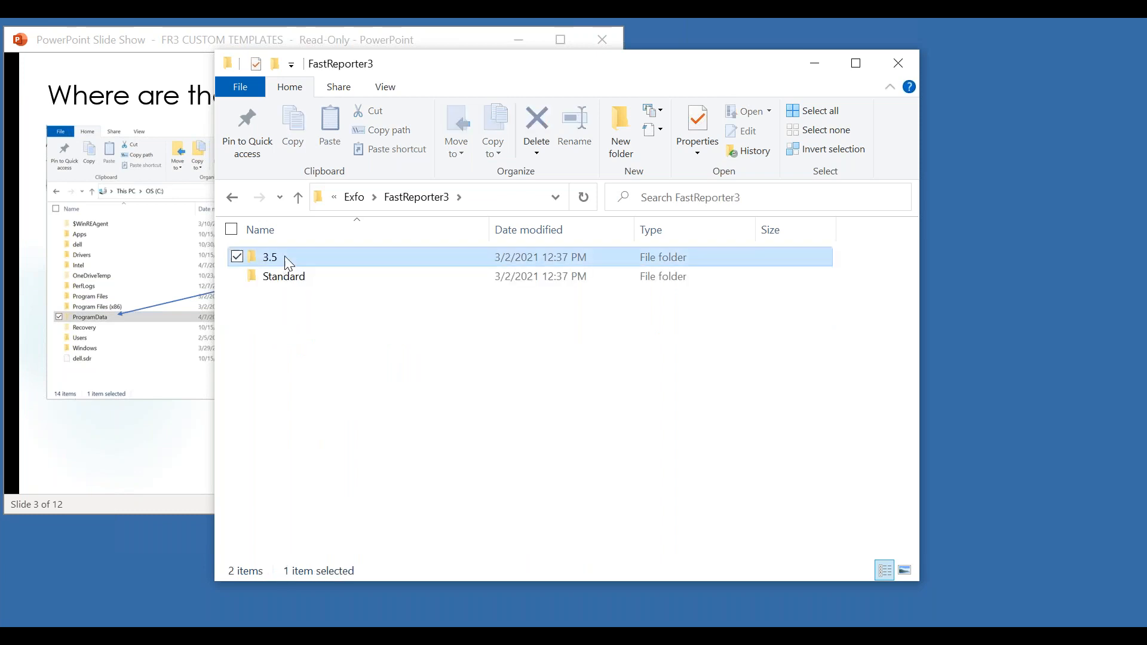
{"action": "double_click", "coordinate": [289, 265]}
{"action": "double_click", "coordinate": [286, 264]}
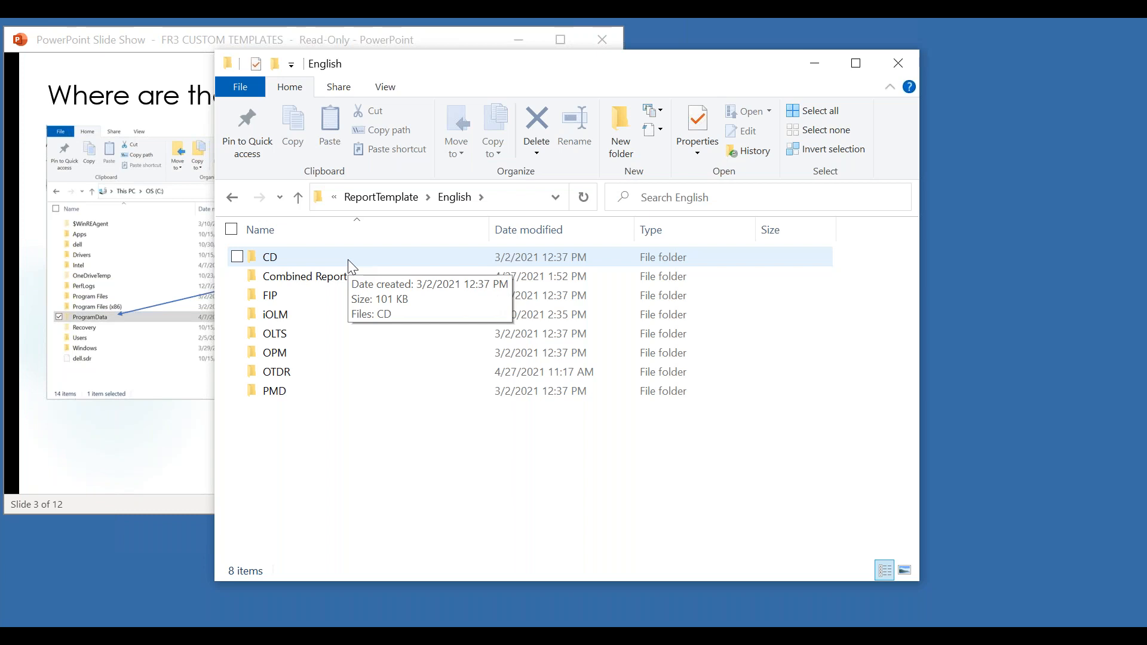
- Look through the templates in the Combined Report, FIP and OLTS folders, and return to the English folder
{"action": "double_click", "coordinate": [336, 283]}
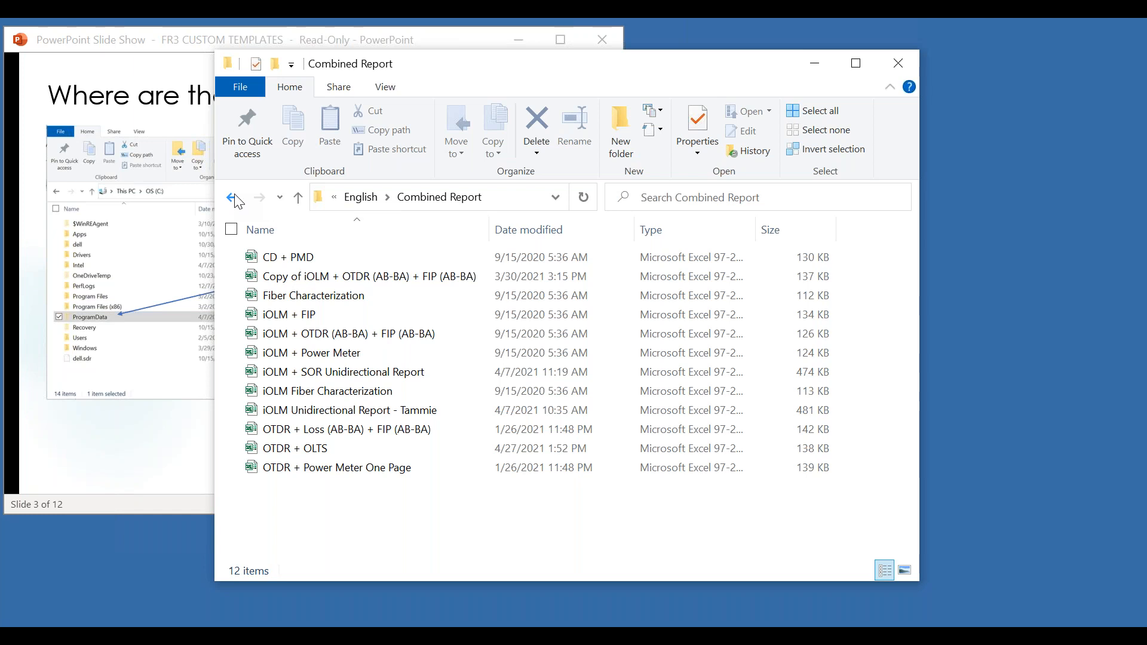
{"action": "left_click", "coordinate": [298, 199]}
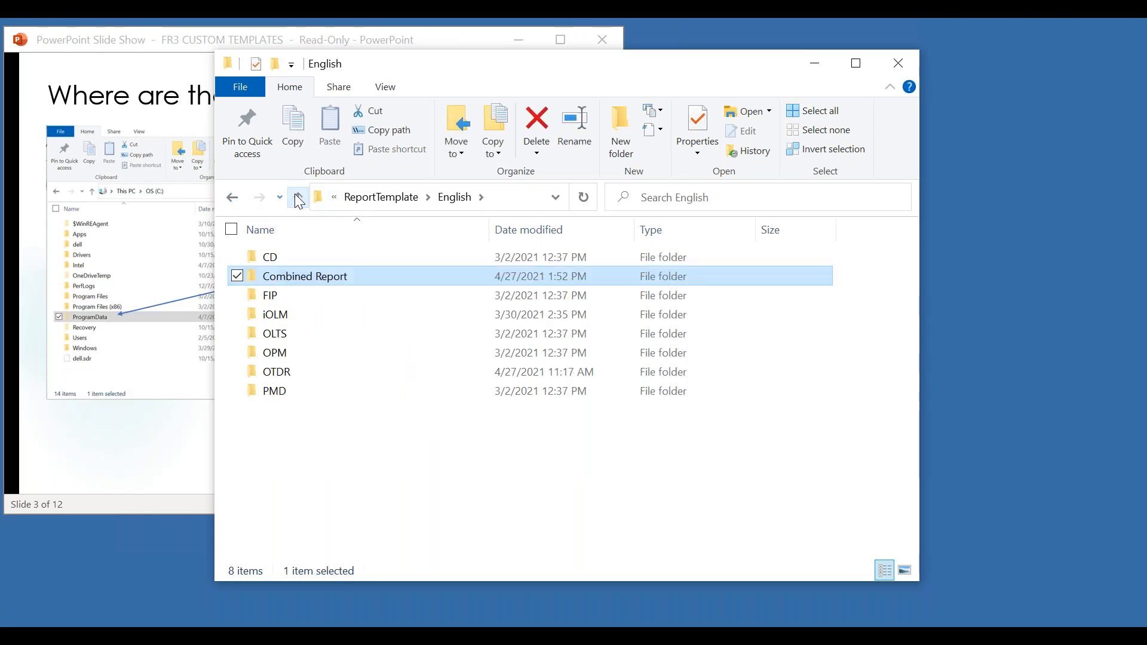
{"action": "double_click", "coordinate": [269, 299]}
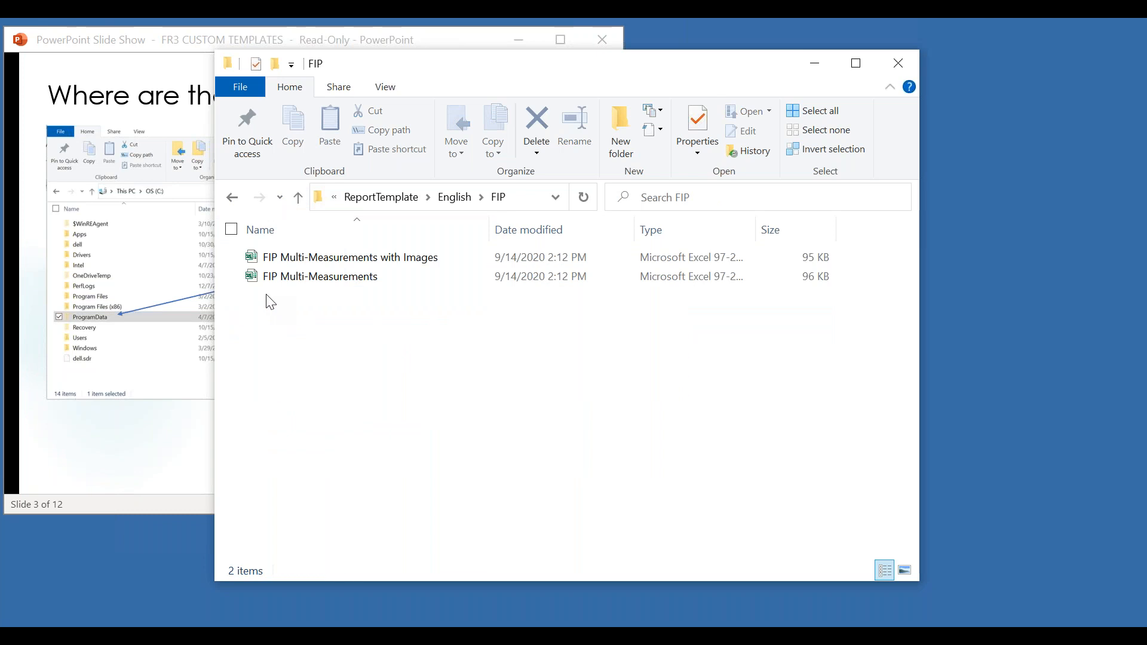
{"action": "left_click", "coordinate": [231, 197]}
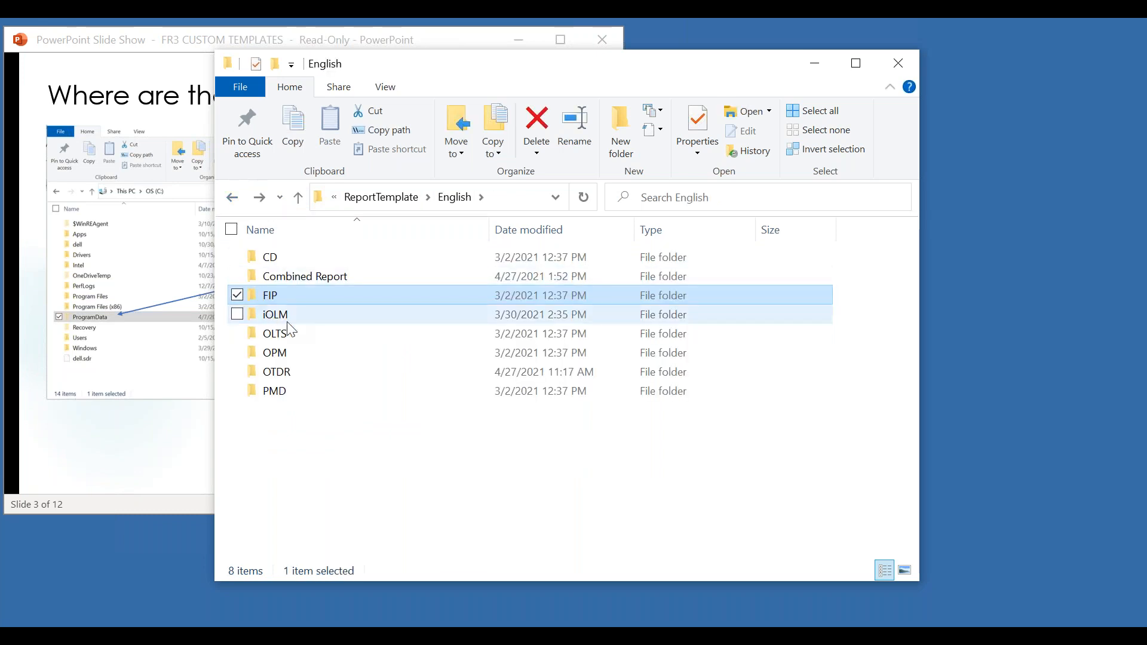
{"action": "double_click", "coordinate": [278, 333]}
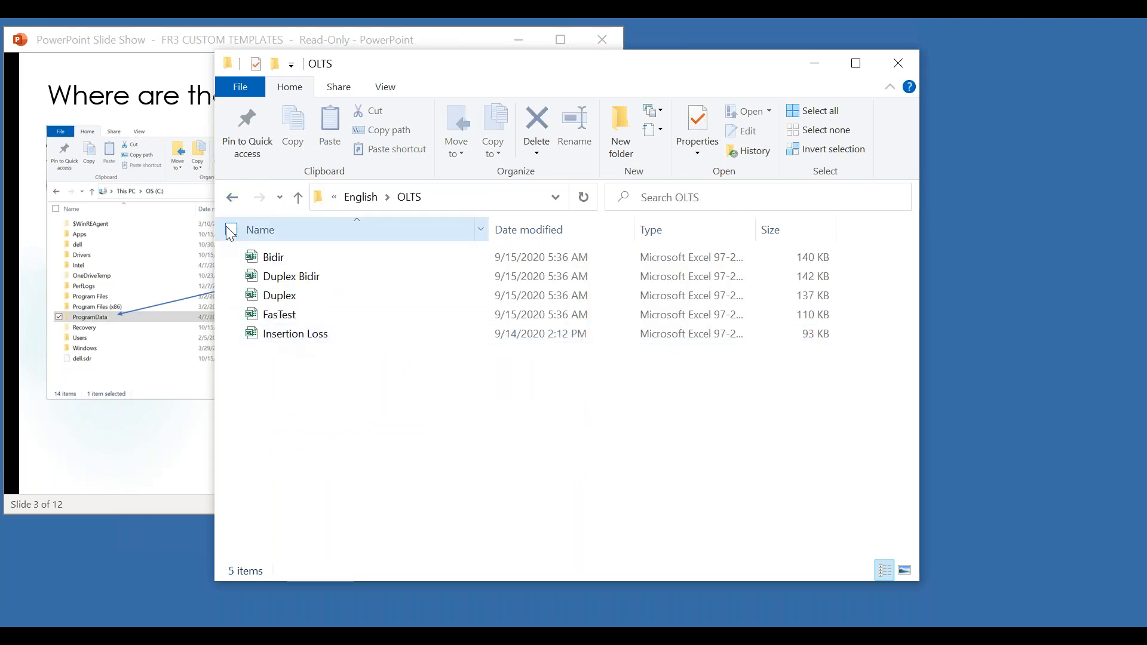
{"action": "left_click", "coordinate": [232, 197]}
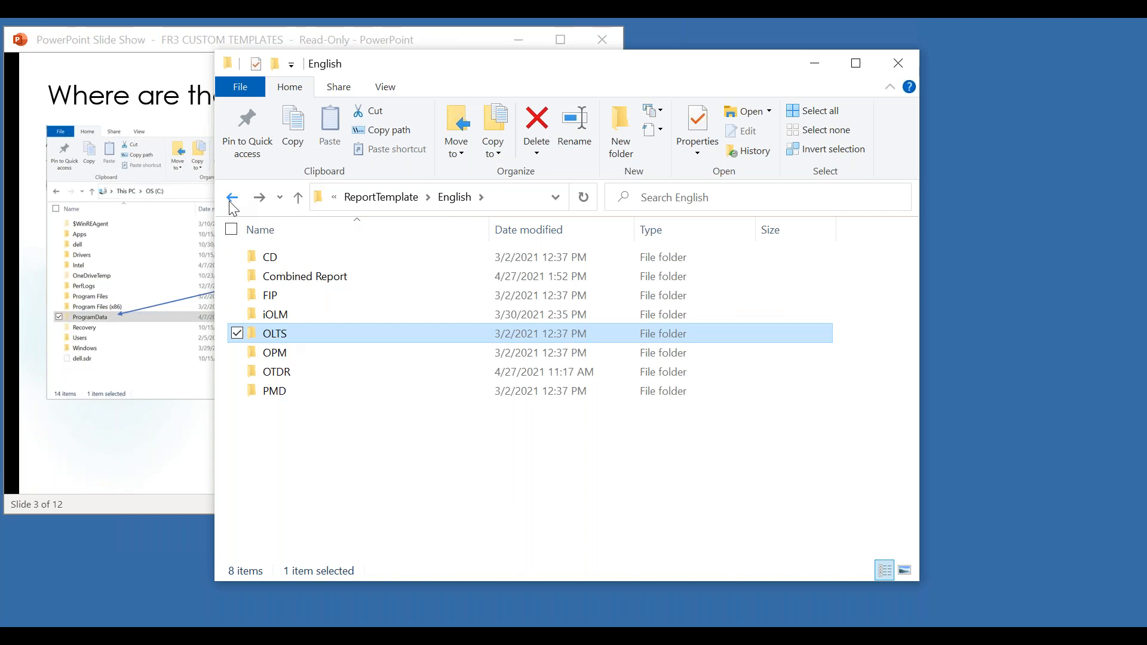
{"action": "left_click", "coordinate": [230, 203]}
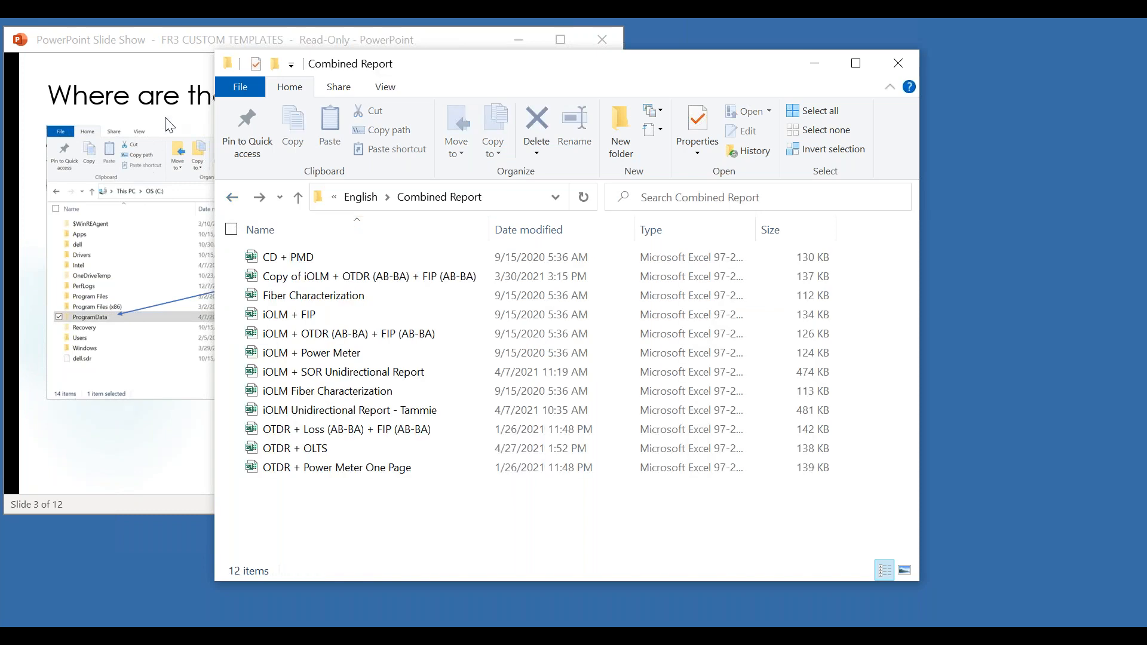
{"action": "left_click", "coordinate": [298, 197]}
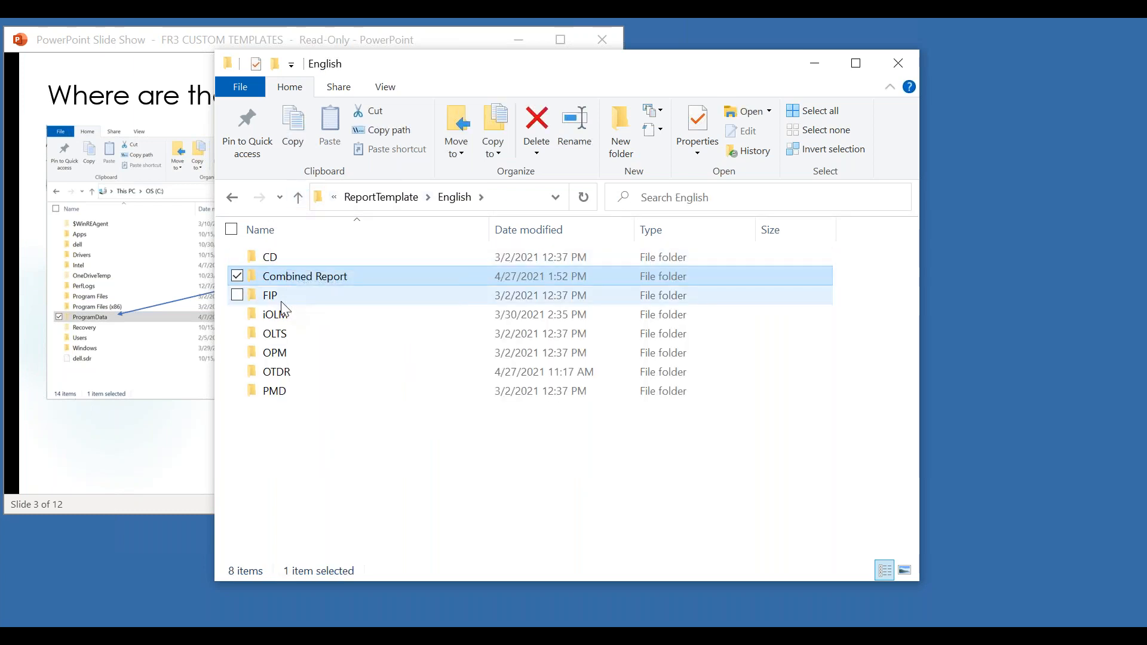
- Switch to the PowerPoint slide show and advance to slide 10, "First Things First"
{"action": "left_click", "coordinate": [138, 421]}
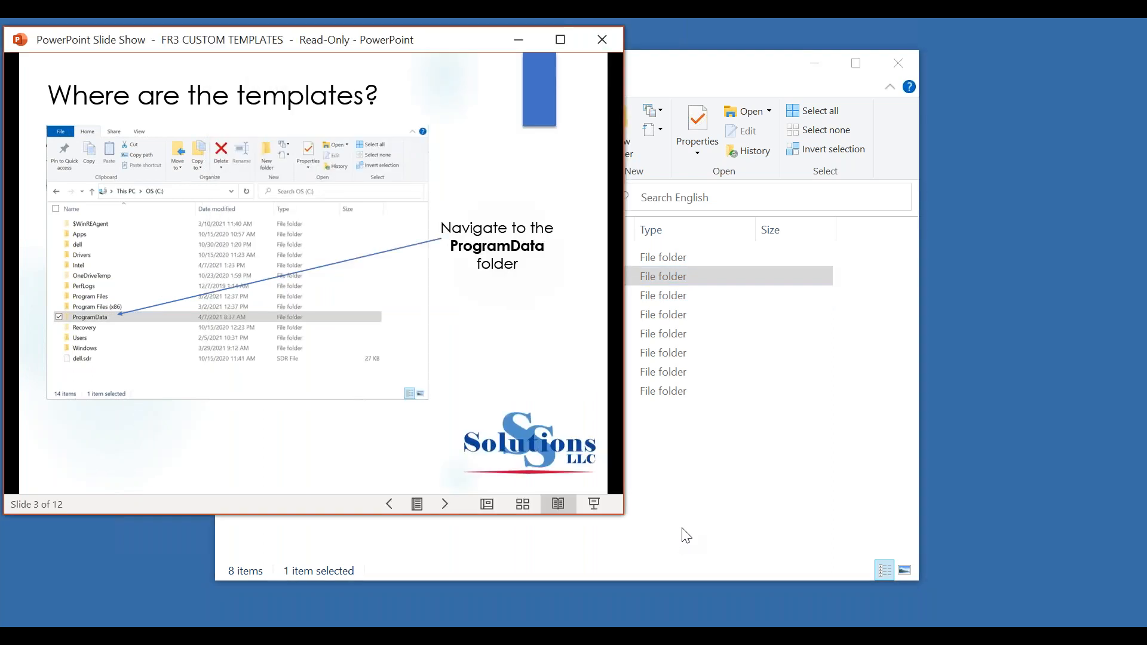
{"action": "key", "text": "Right"}
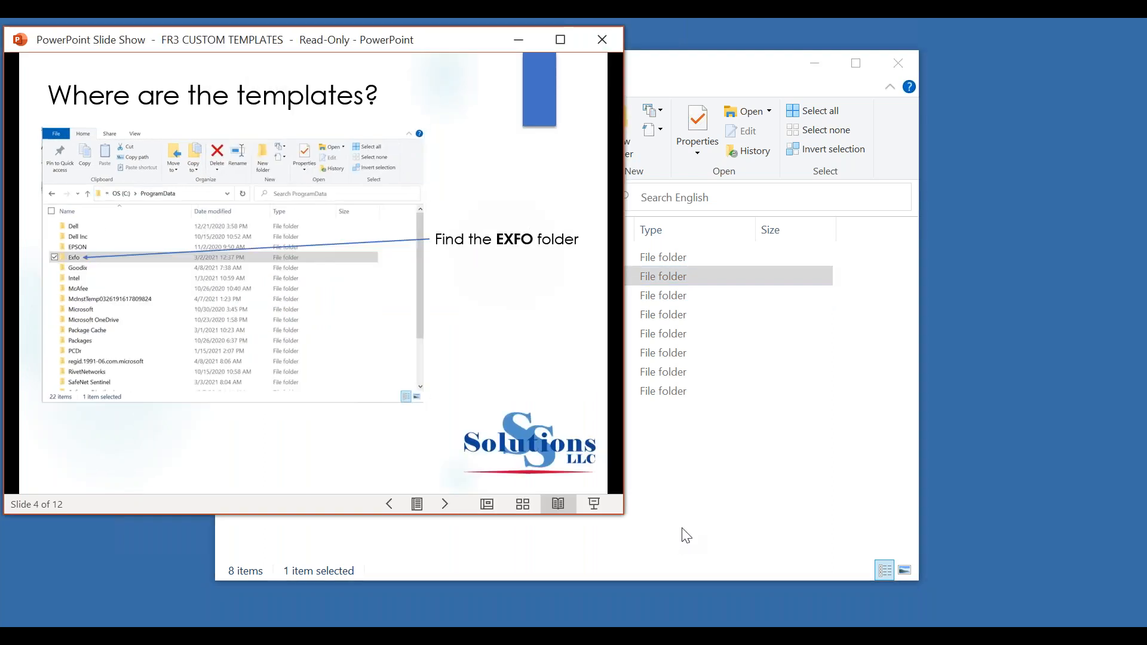
{"action": "key", "text": "Right"}
{"action": "key", "text": "Right"}
{"action": "key", "text": "Right"}
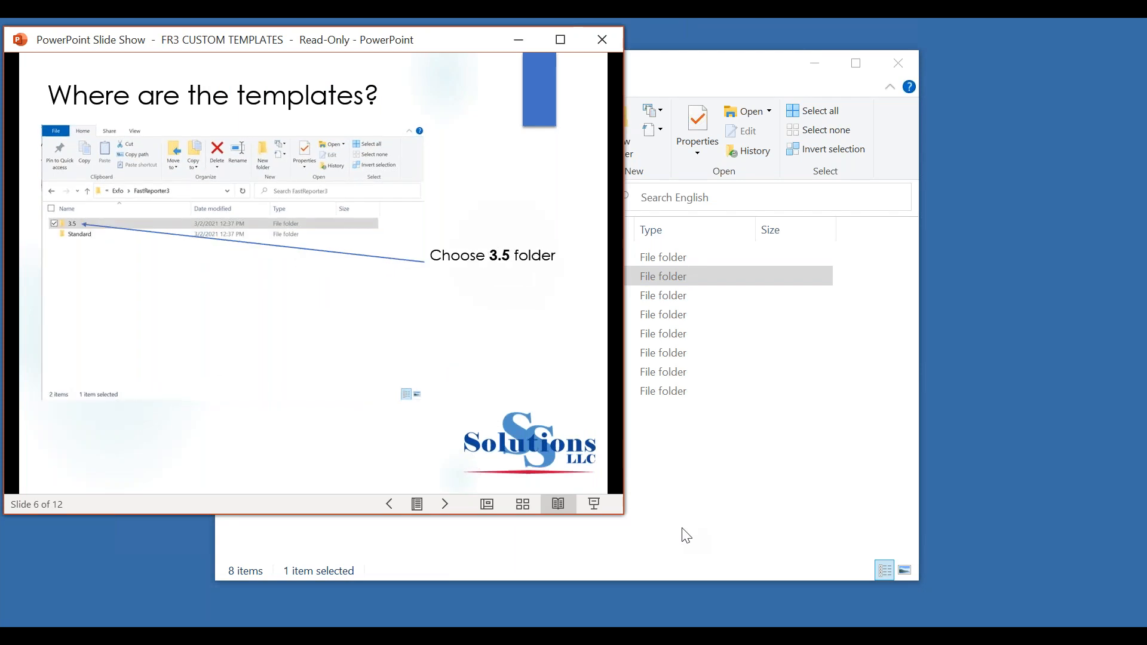
{"action": "key", "text": "Right"}
{"action": "key", "text": "Right"}
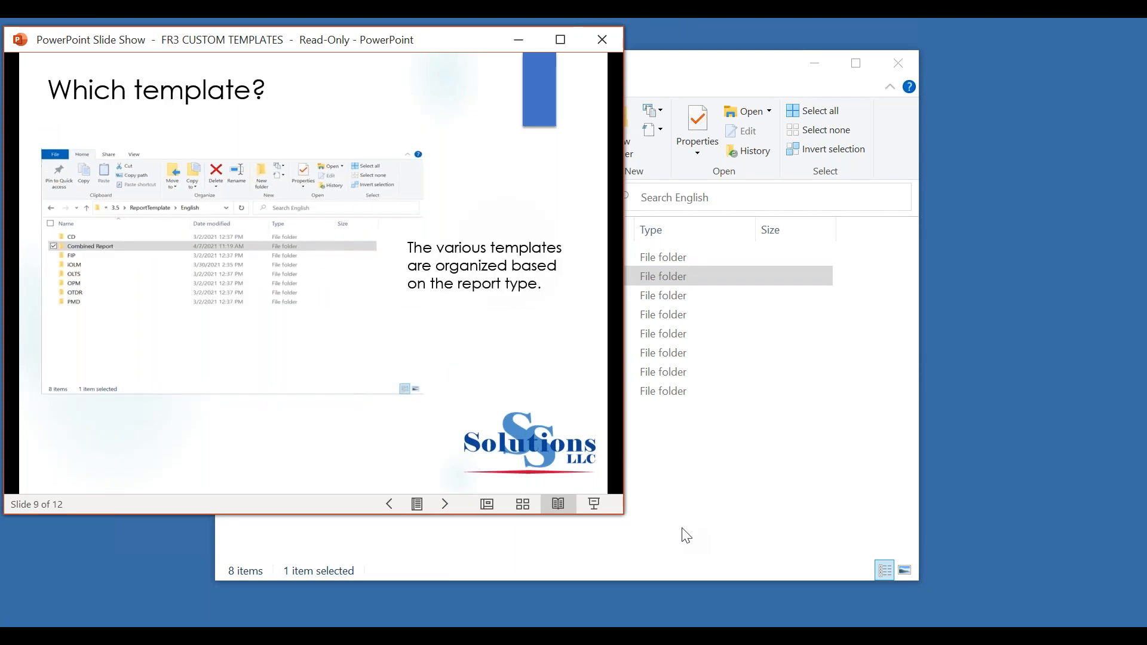
{"action": "key", "text": "Right"}
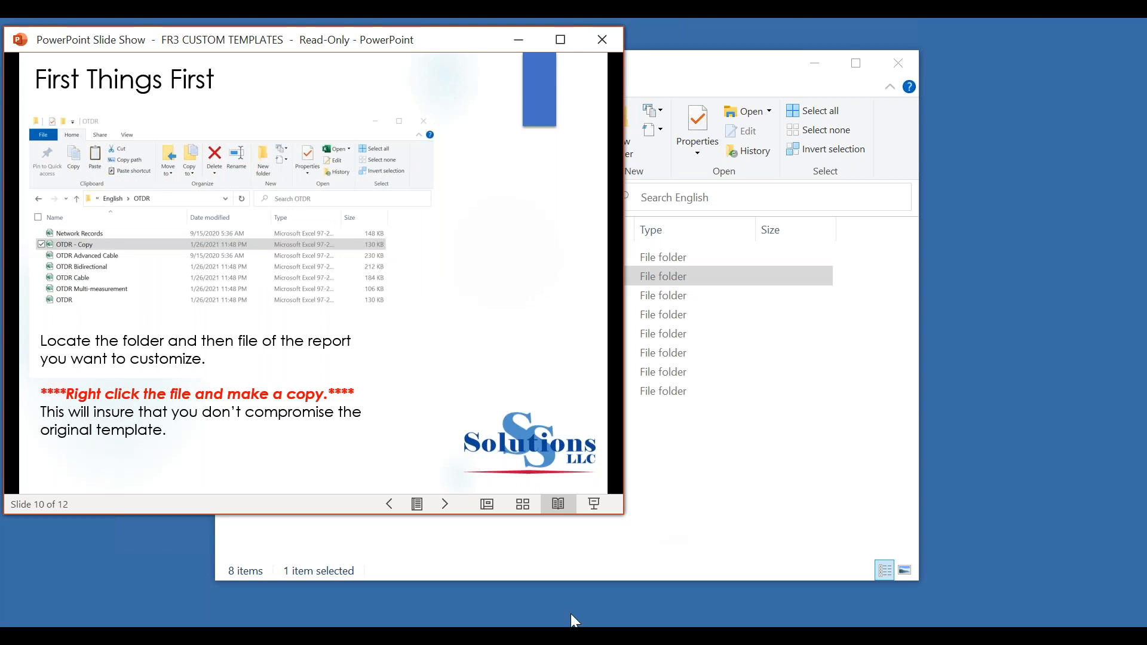
- Switch to File Explorer, open the CD template workbook from the CD folder in Excel to examine its layout, and close it
{"action": "left_click", "coordinate": [683, 468]}
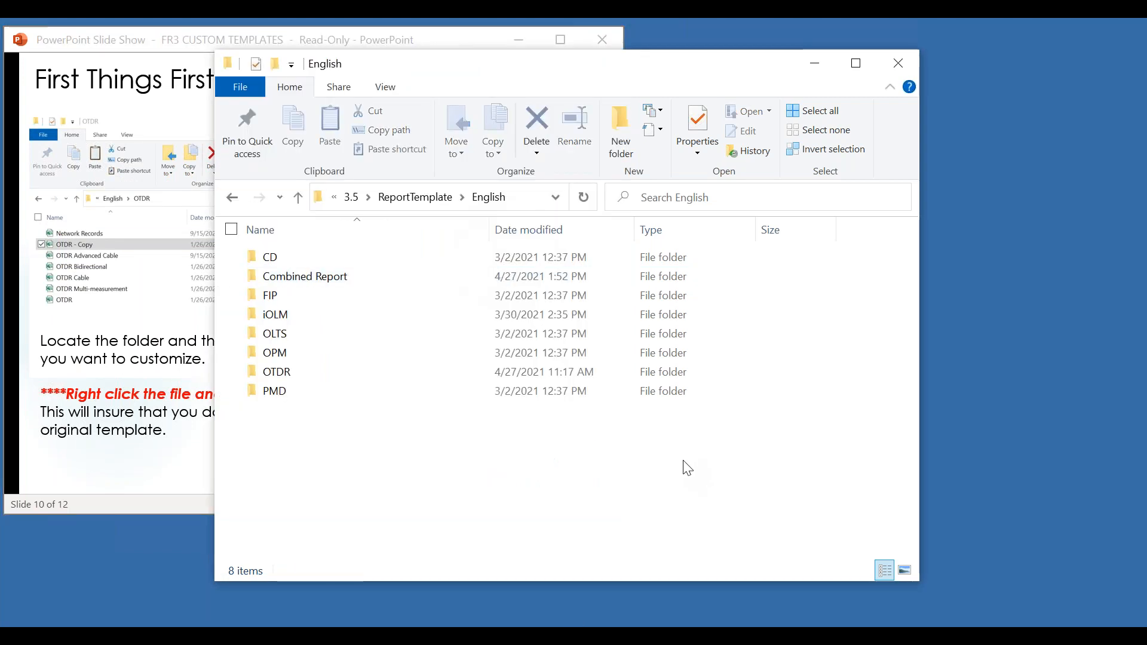
{"action": "double_click", "coordinate": [270, 257]}
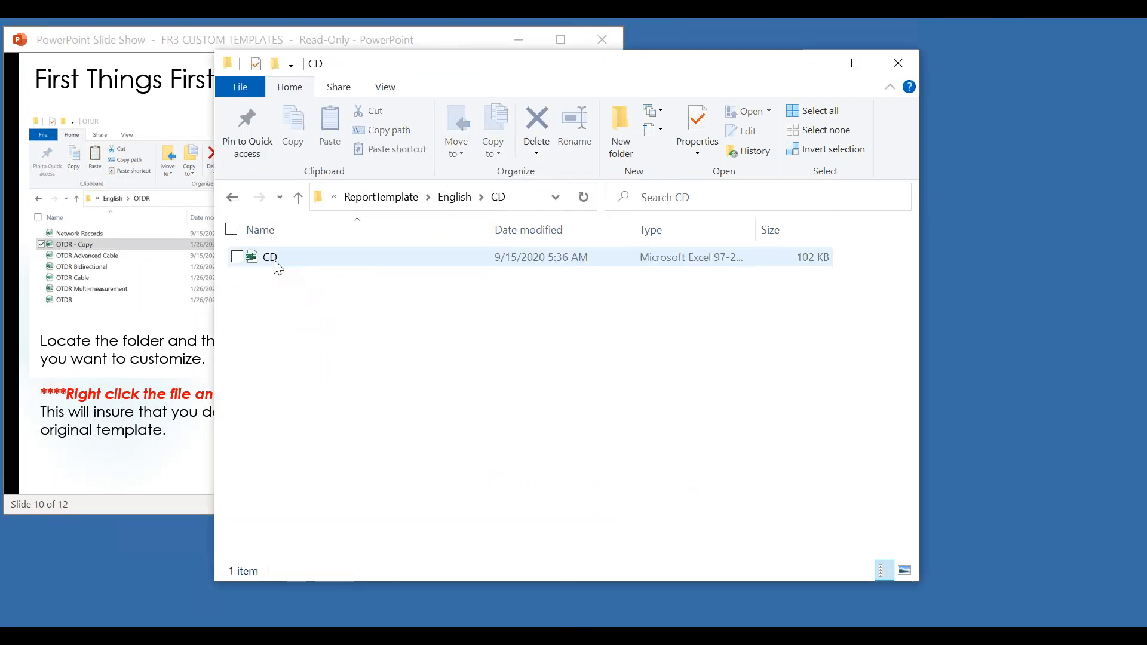
{"action": "double_click", "coordinate": [270, 257]}
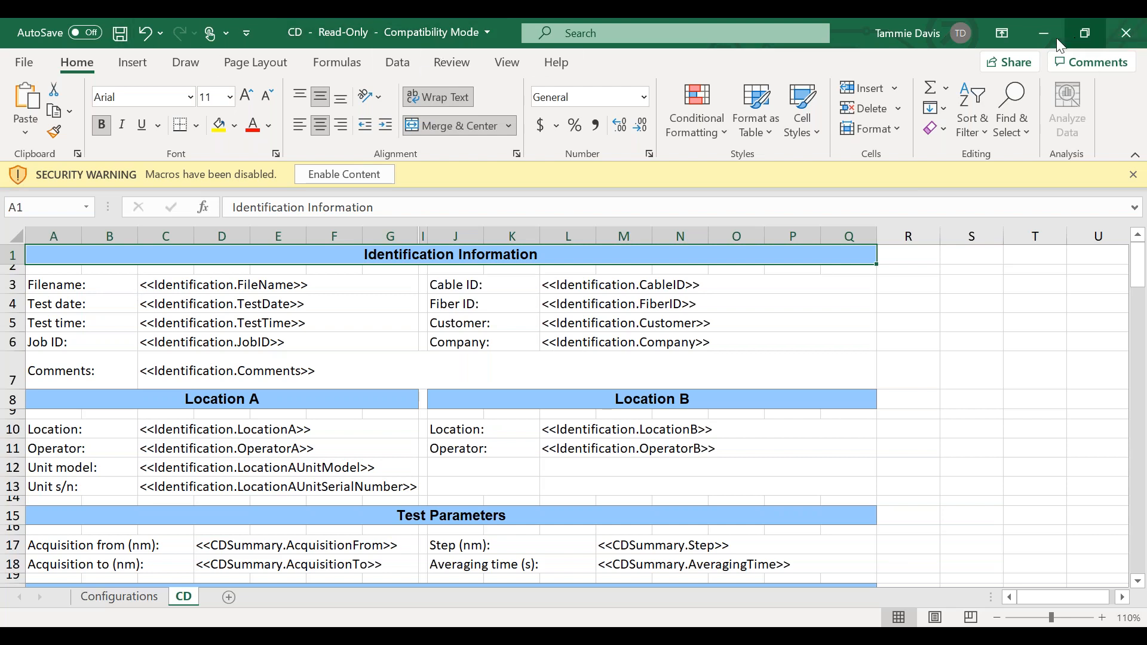
{"action": "left_click", "coordinate": [1127, 33]}
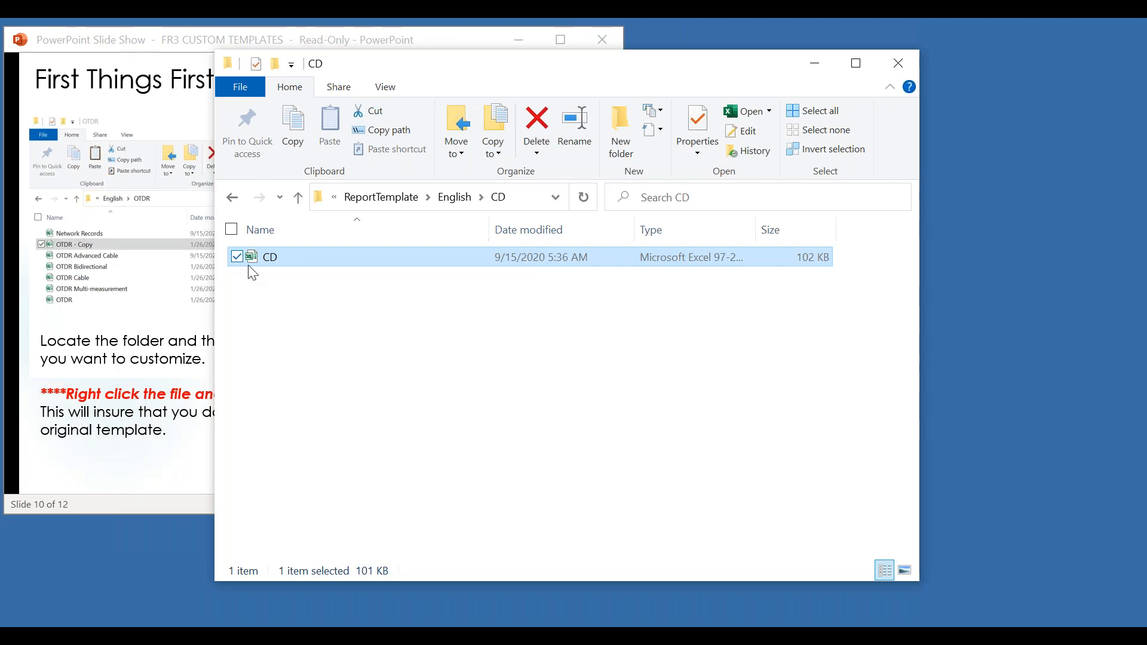
{"action": "double_click", "coordinate": [300, 257]}
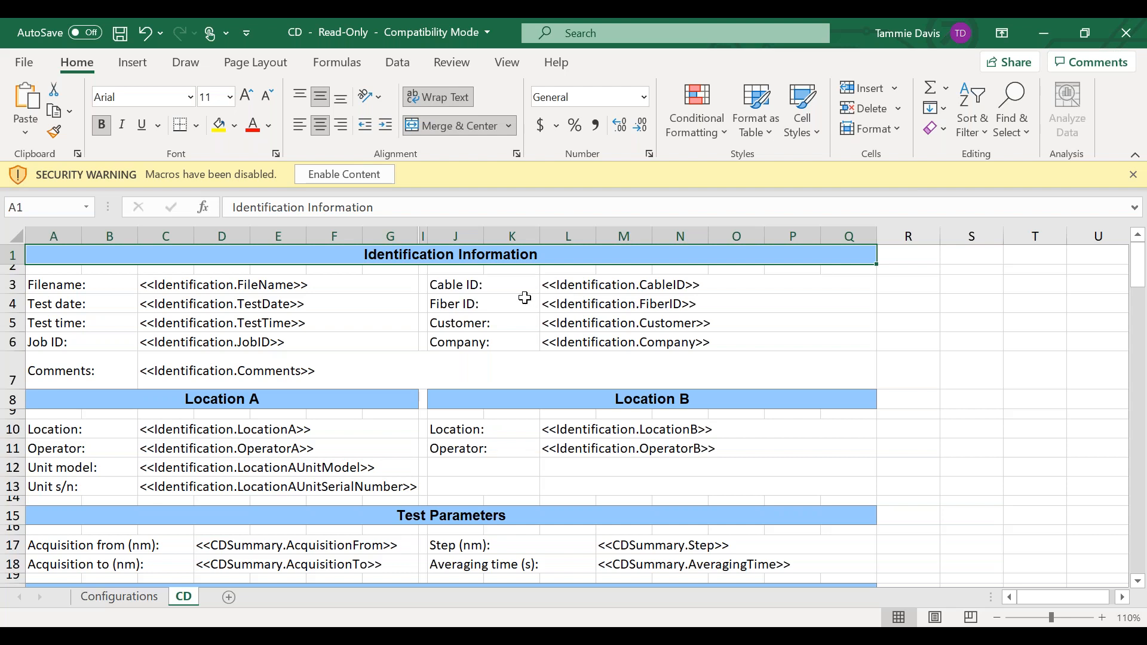
{"action": "left_click", "coordinate": [1128, 37]}
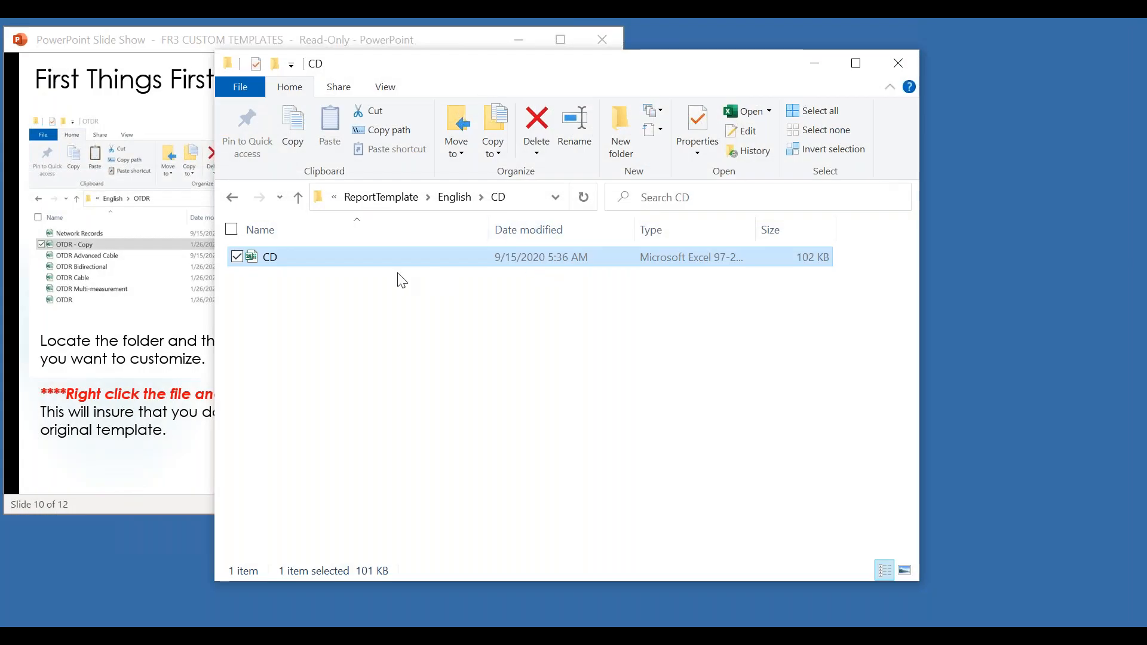
- Go from the CD folder to the Combined Report folder and copy the CD + PMD template to the clipboard
{"action": "left_click", "coordinate": [299, 199]}
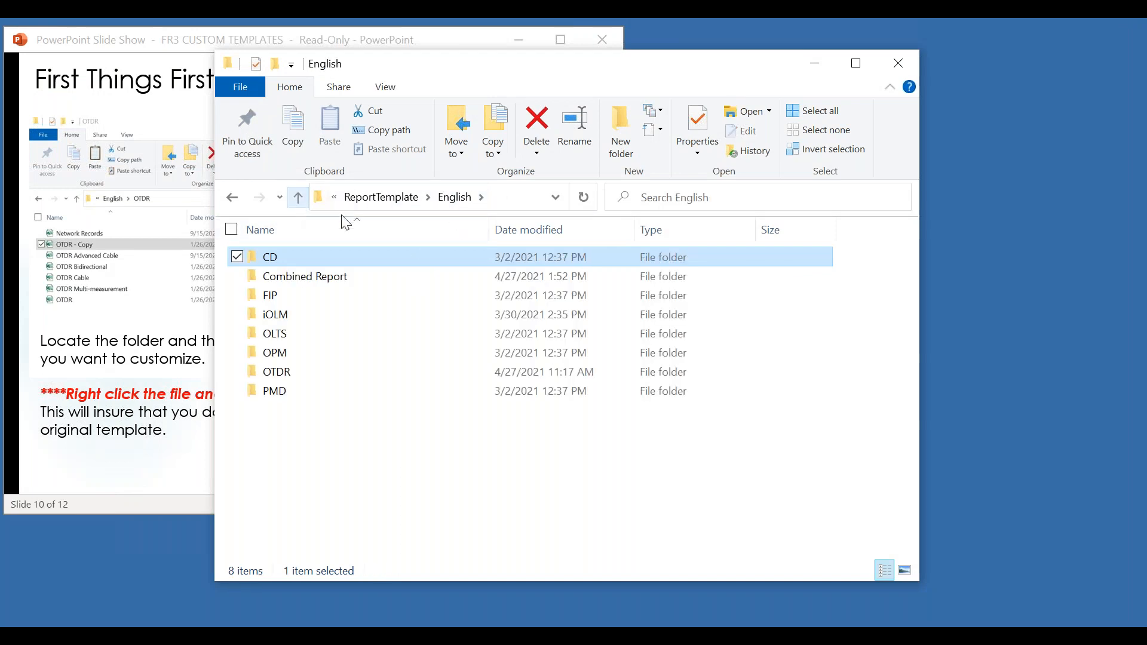
{"action": "double_click", "coordinate": [279, 276]}
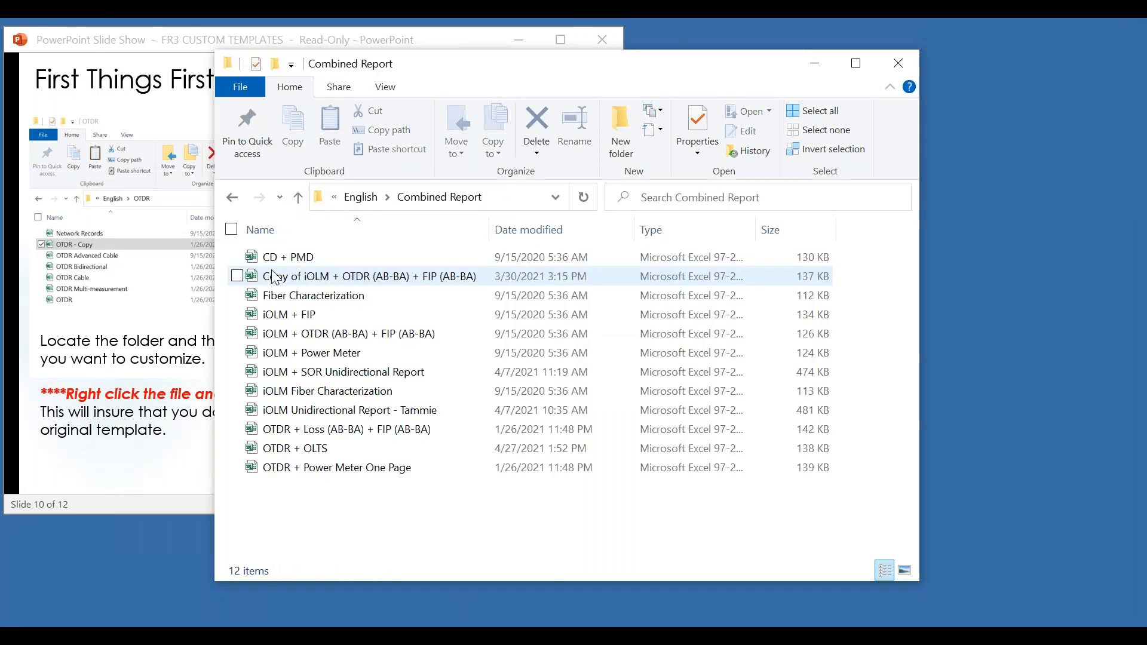
{"action": "right_click", "coordinate": [274, 256]}
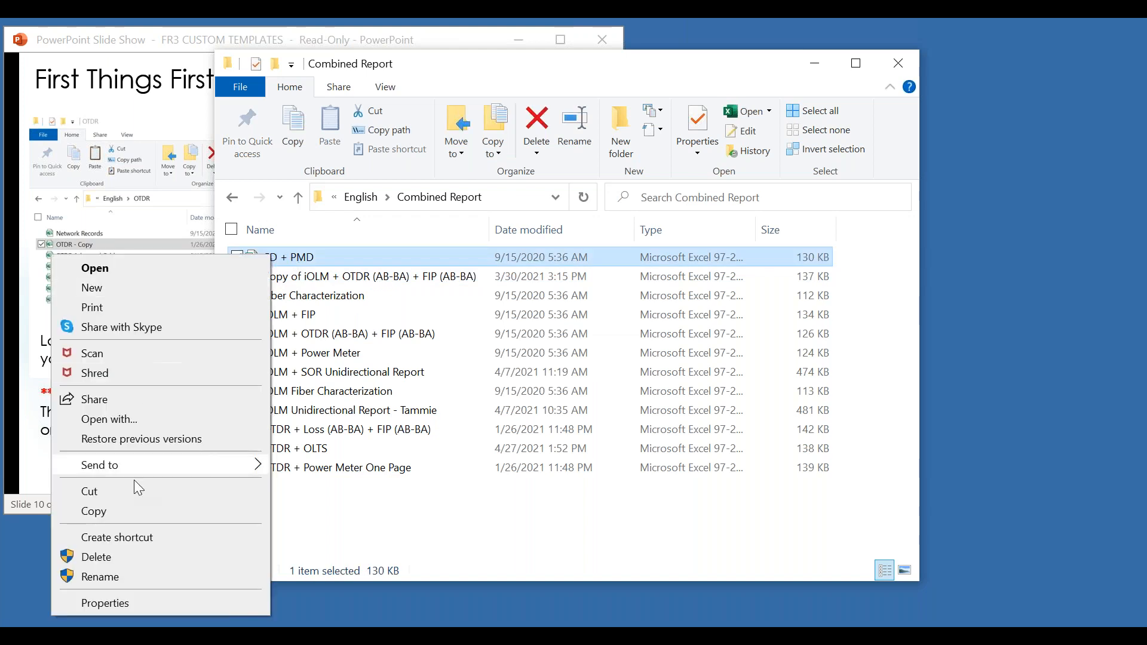
{"action": "left_click", "coordinate": [109, 511]}
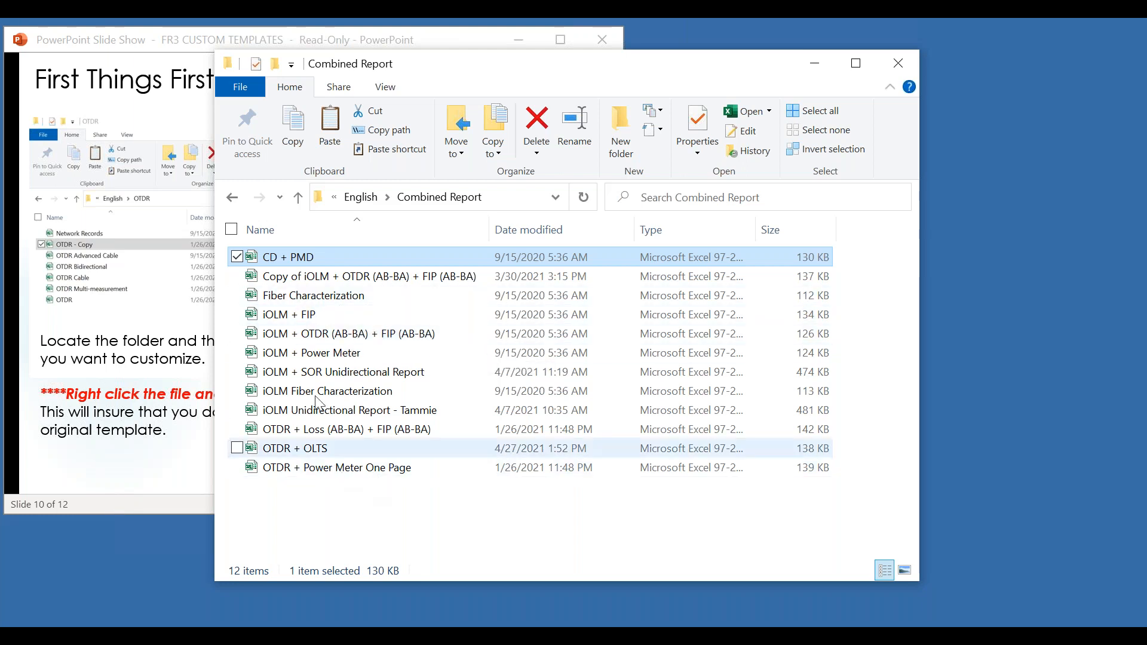
- Open the workbook "Copy of iOLM + OTDR (AB-BA) + FIP (AB-BA)" in Excel for a look and minimize it
{"action": "left_click", "coordinate": [319, 281]}
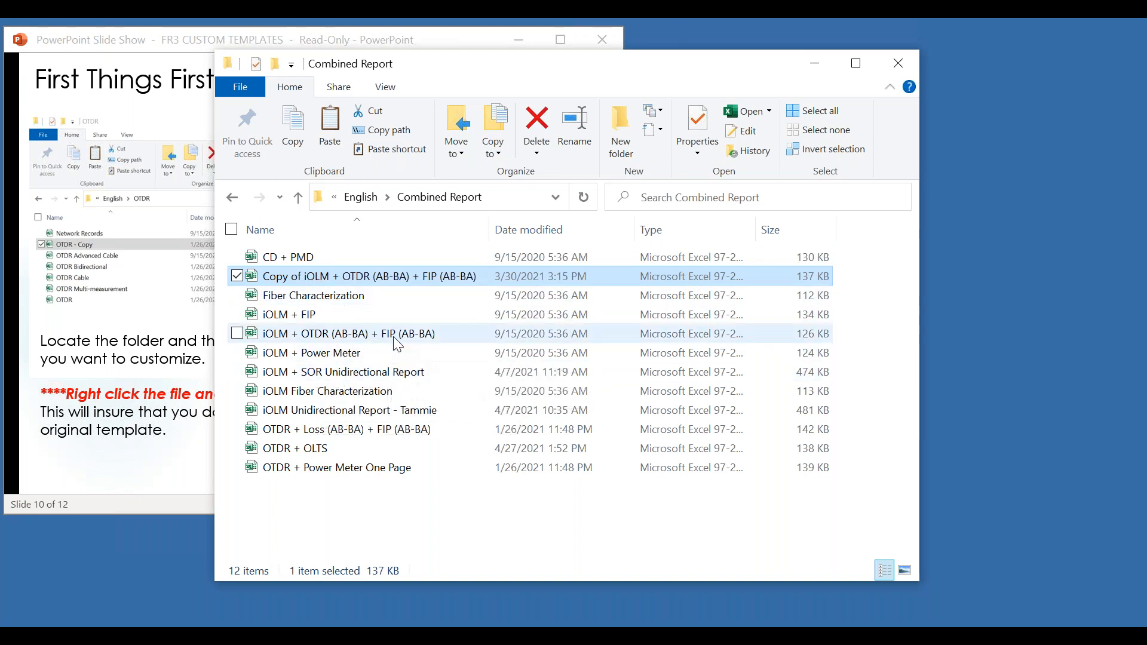
{"action": "double_click", "coordinate": [283, 277]}
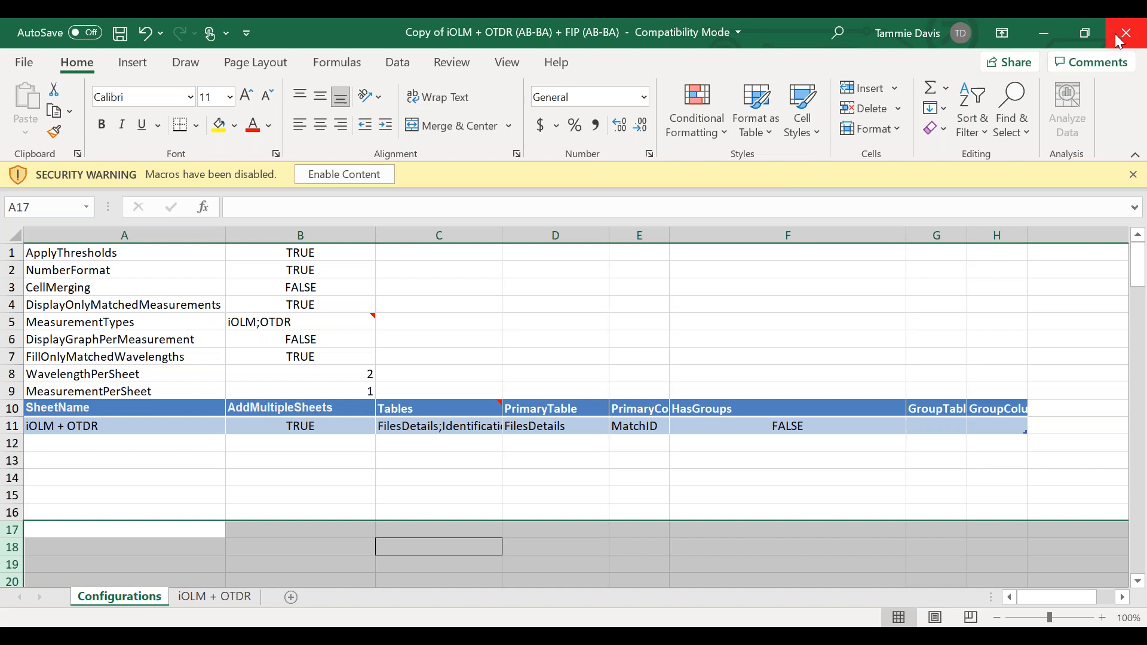
{"action": "left_click", "coordinate": [1043, 32]}
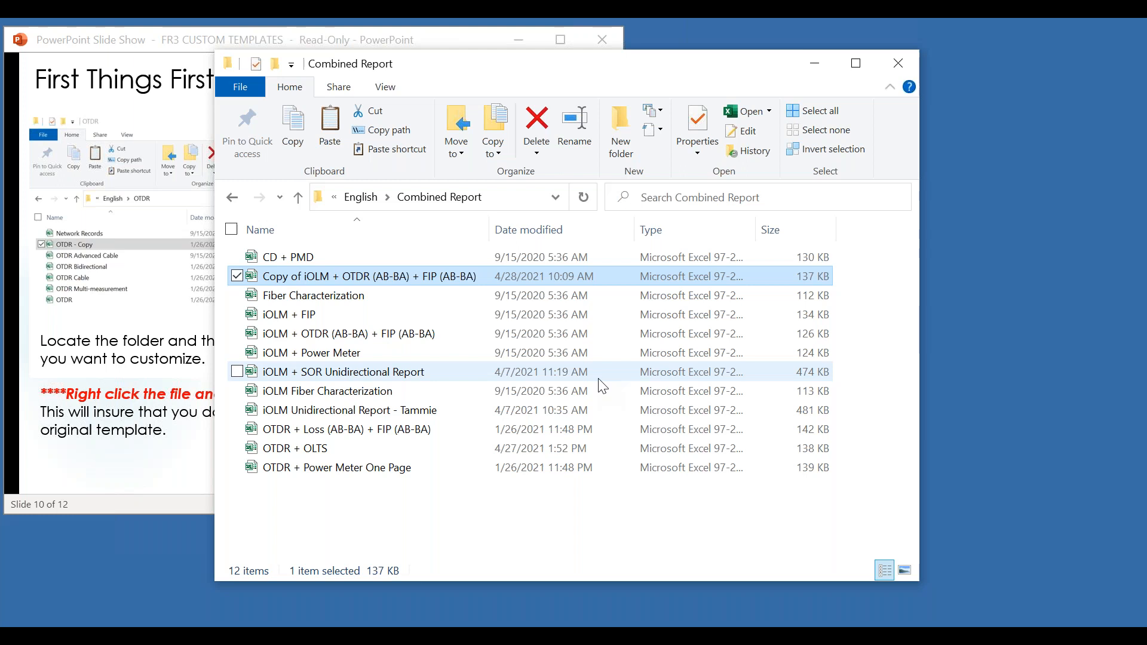
- Switch to the PowerPoint slide show and advance to slide 11, "REMINDER"
{"action": "left_click", "coordinate": [128, 474]}
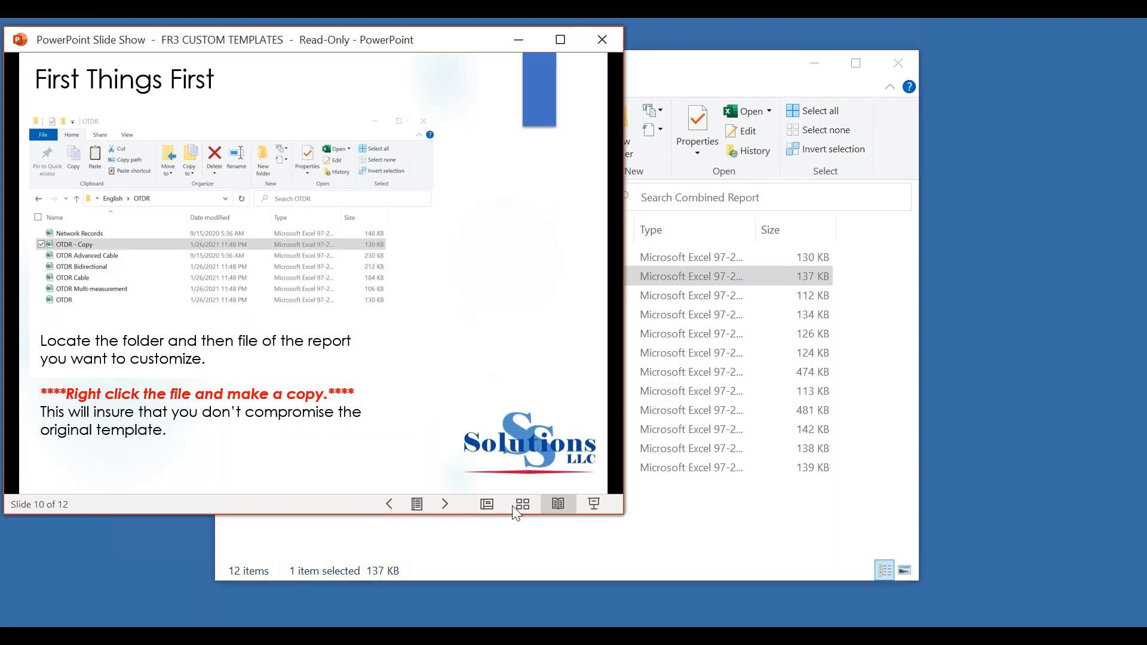
{"action": "left_click", "coordinate": [449, 472]}
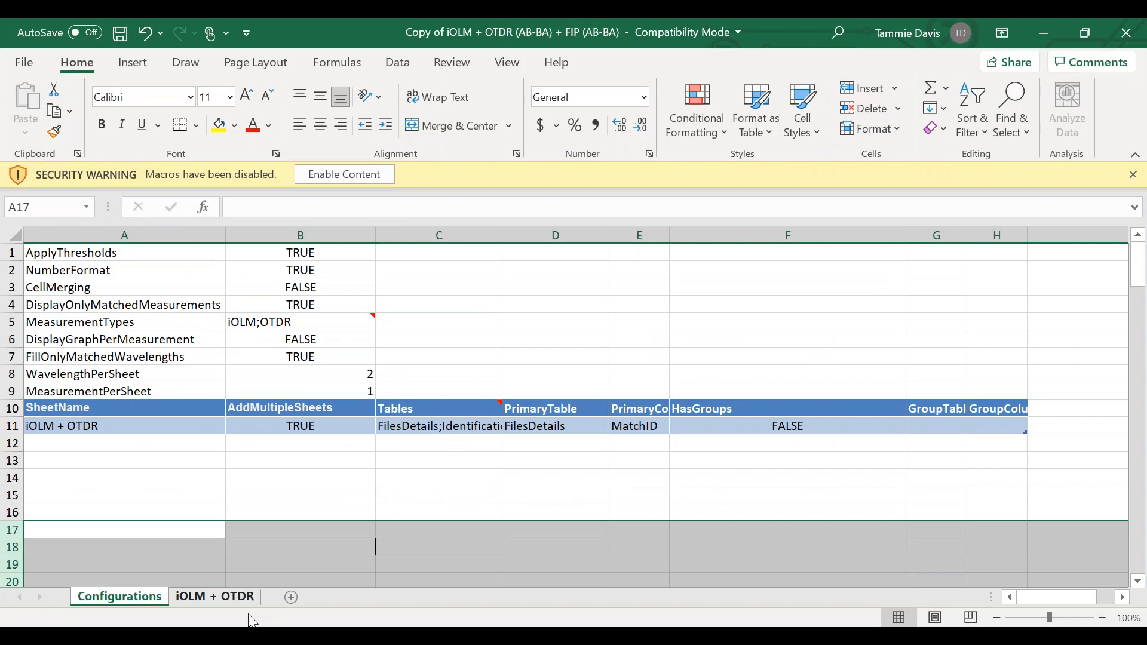
- In the Excel template copy, examine the wavelengths field on the iOLM + OTDR sheet with content enabled, and close the workbook
{"action": "left_click", "coordinate": [231, 601]}
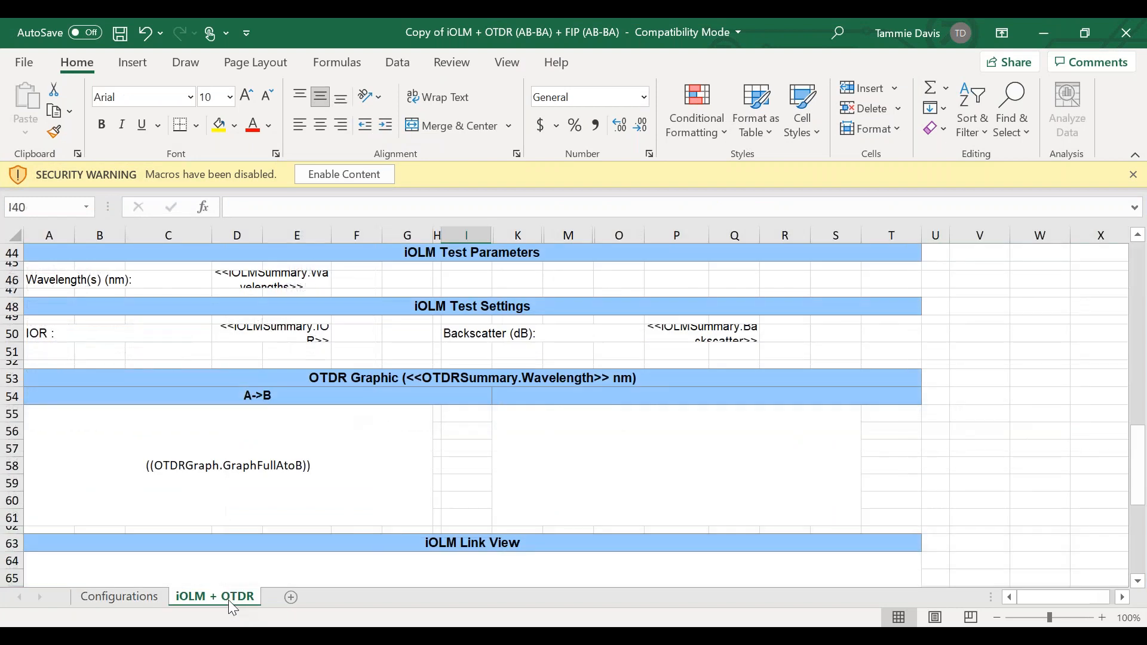
{"action": "left_click", "coordinate": [271, 284]}
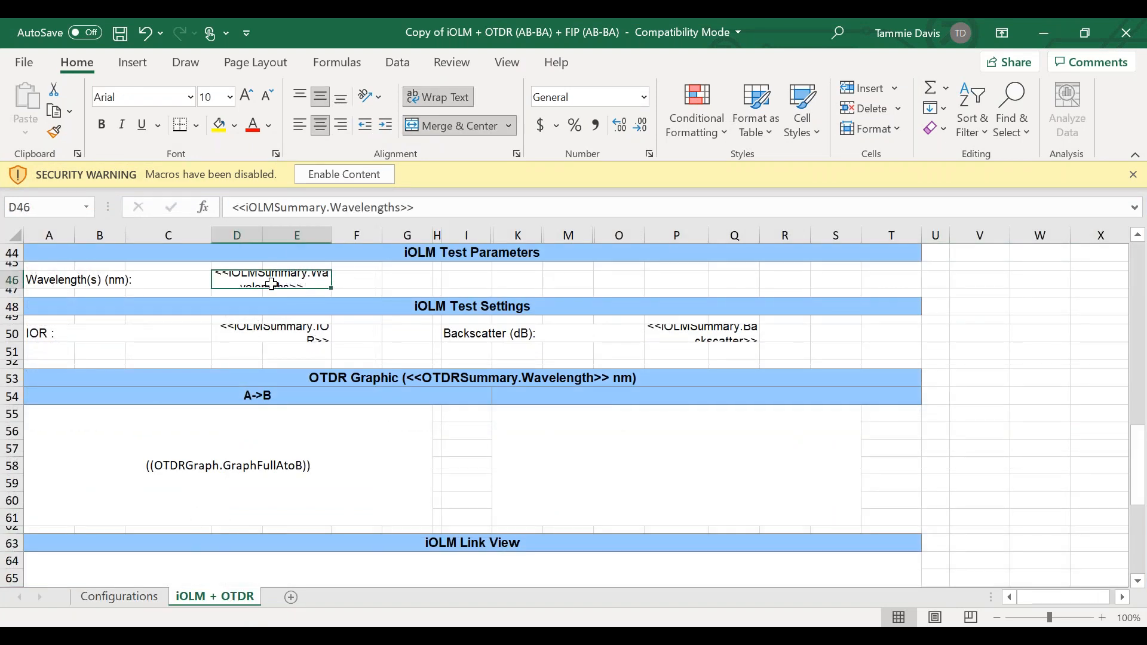
{"action": "left_click", "coordinate": [375, 170]}
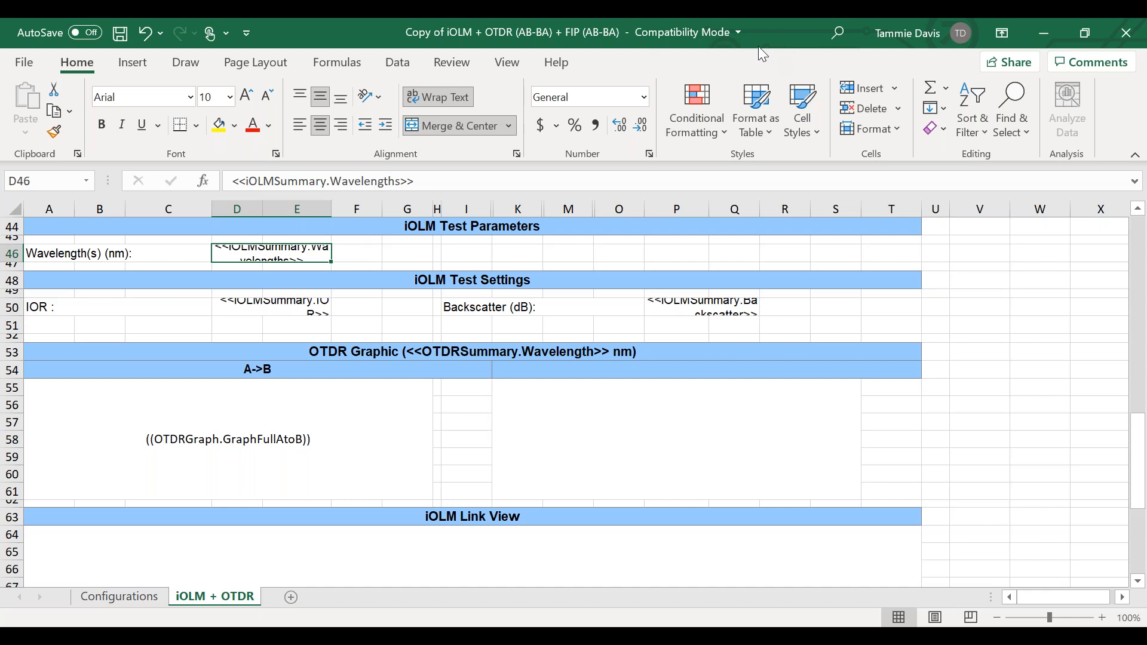
{"action": "left_click", "coordinate": [1127, 43]}
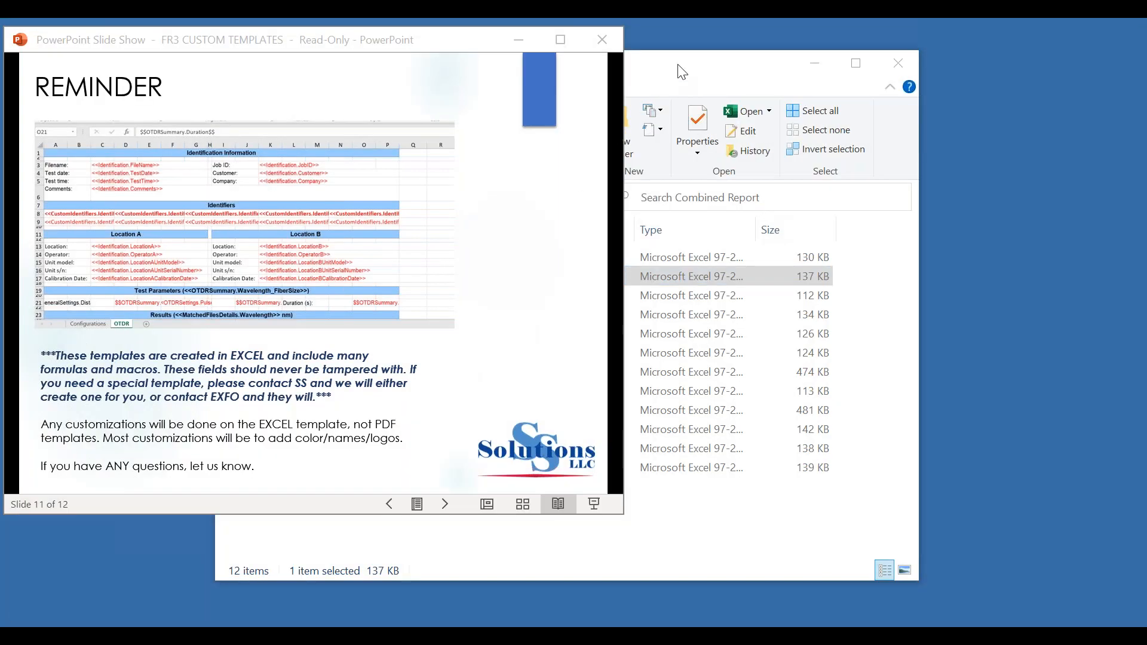
- Switch to File Explorer, open the customized iOLM Unidirectional Report template, examine its Index and Job Information sheets, and close it
{"action": "left_click", "coordinate": [681, 72]}
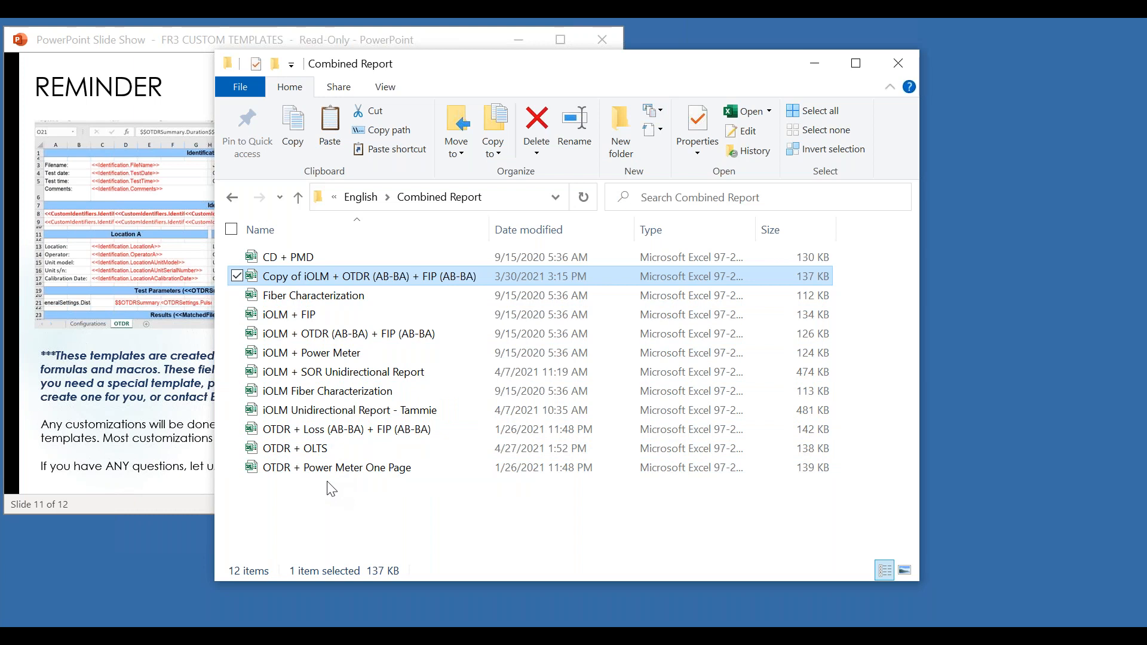
{"action": "left_click", "coordinate": [412, 411]}
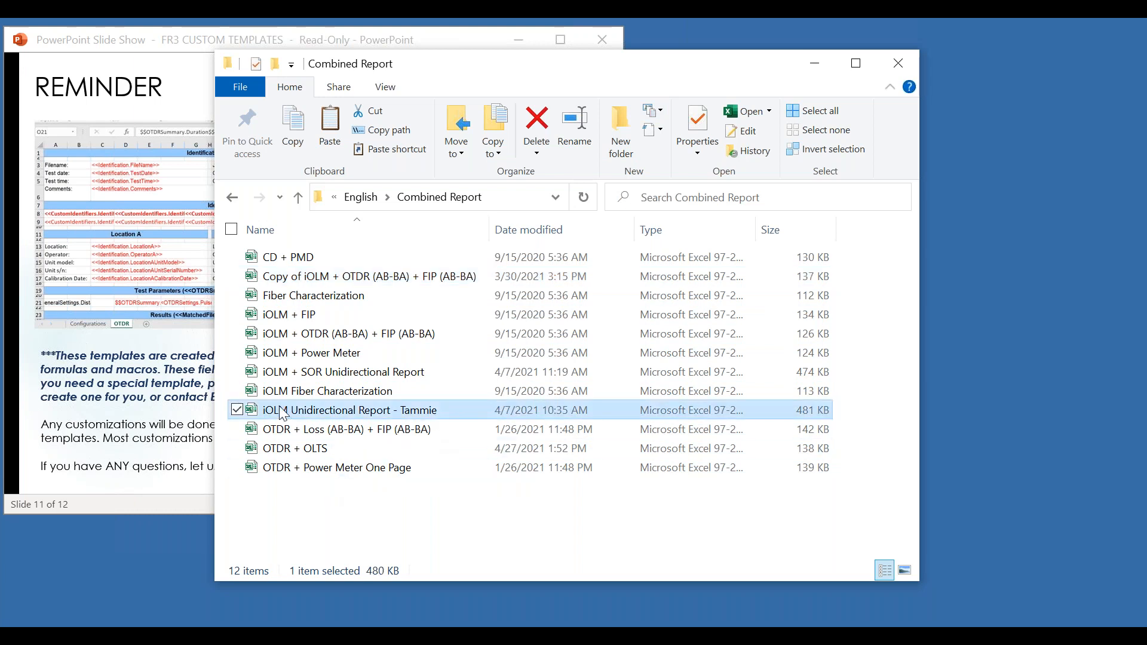
{"action": "double_click", "coordinate": [358, 413]}
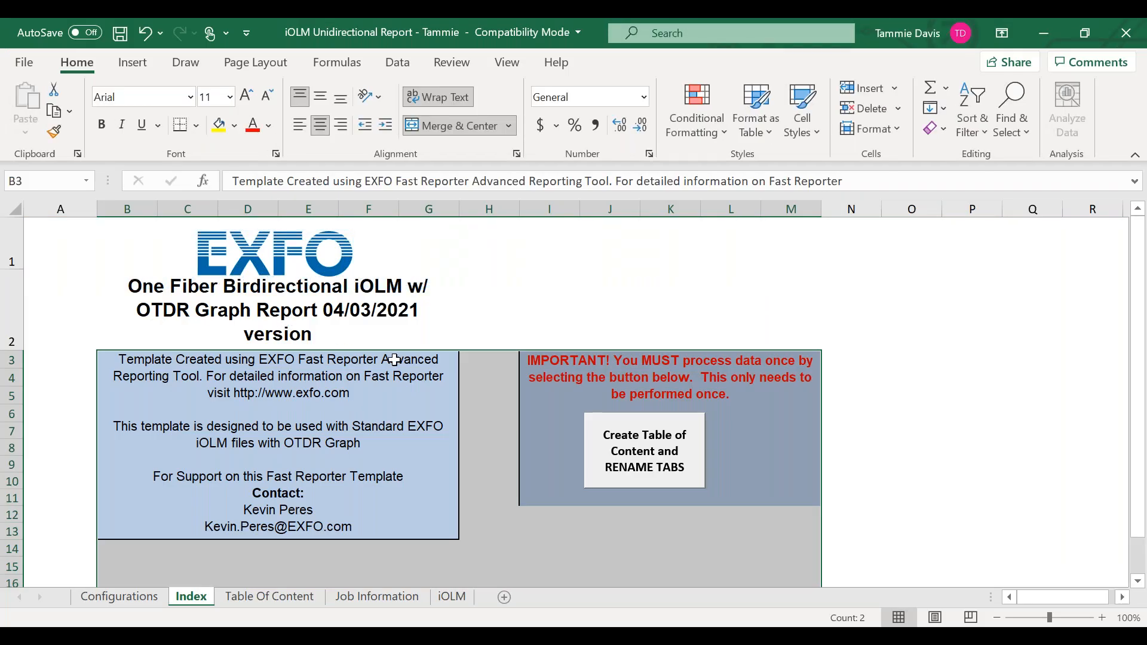
{"action": "scroll", "coordinate": [390, 386], "scroll_direction": "down", "scroll_amount": 1}
{"action": "scroll", "coordinate": [215, 529], "scroll_direction": "down", "scroll_amount": 4}
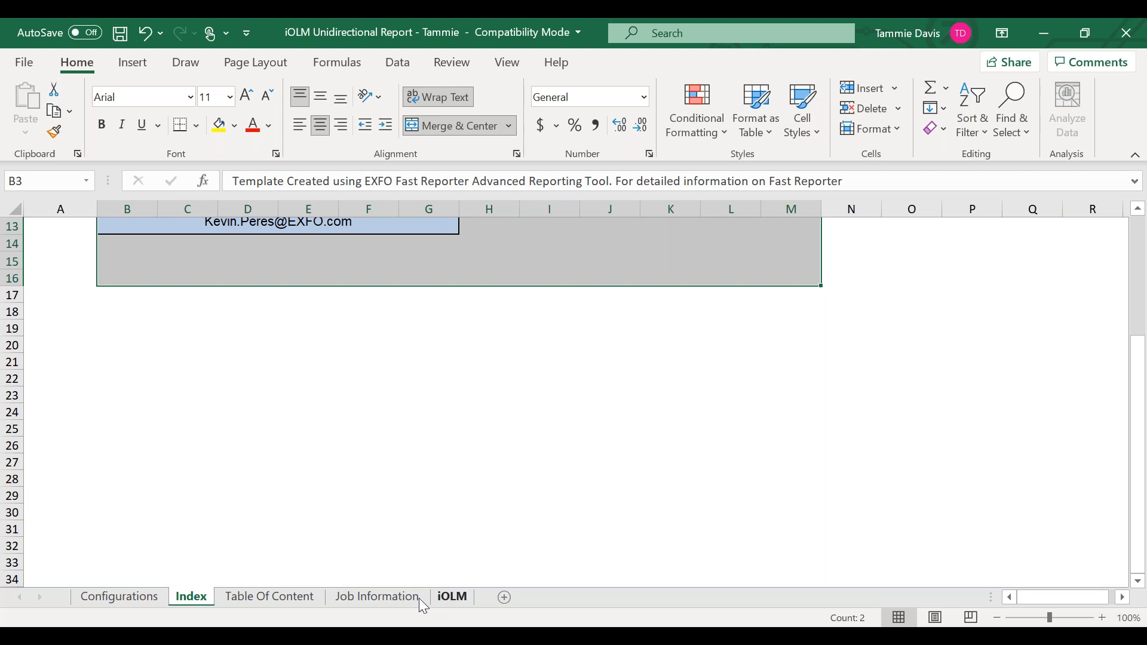
{"action": "left_click", "coordinate": [383, 597]}
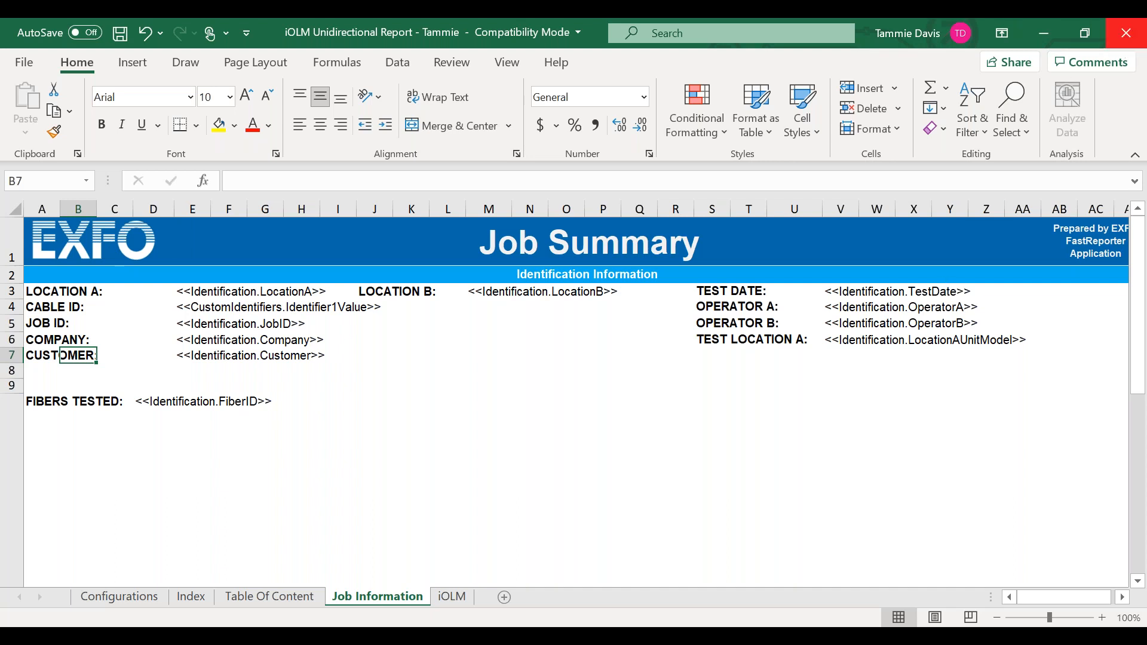
{"action": "left_click", "coordinate": [1114, 46]}
- Switch to FastReporter 3, look through the Combined Report and CD templates in the report selection dialog, and minimize the program
{"action": "left_click", "coordinate": [776, 635]}
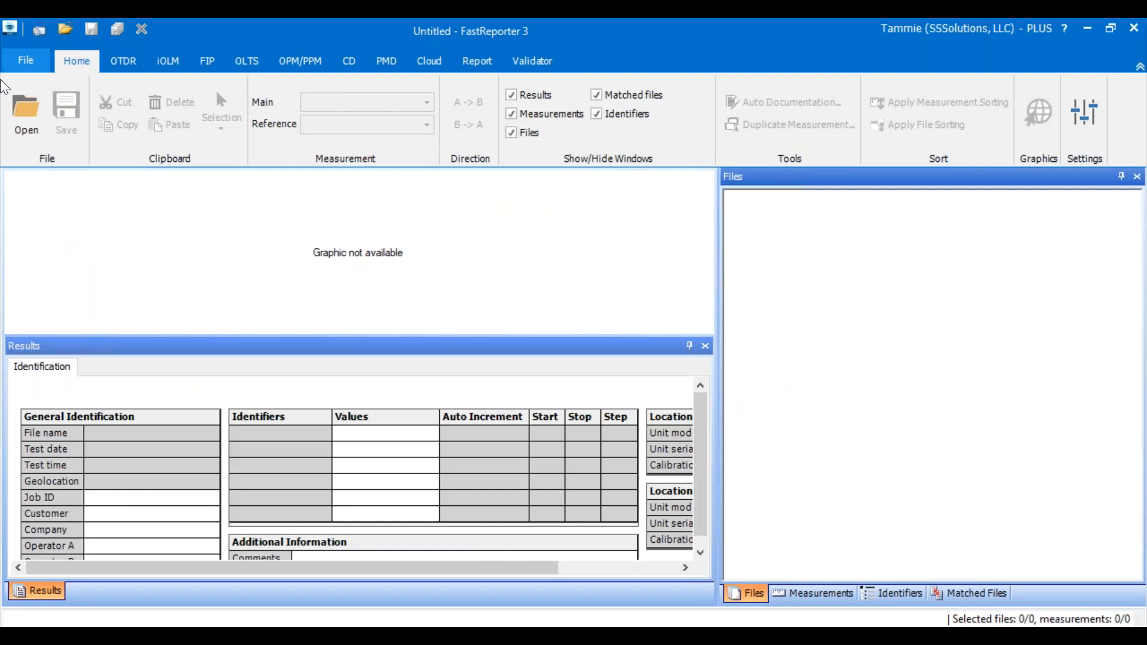
{"action": "left_click", "coordinate": [480, 61]}
{"action": "left_click", "coordinate": [43, 99]}
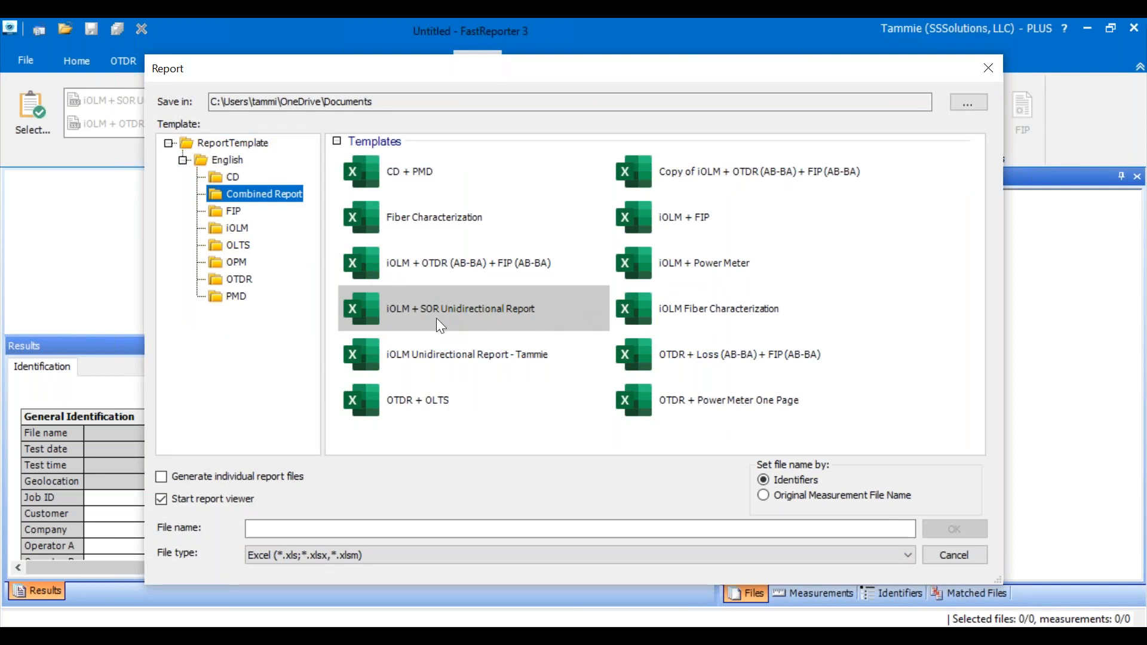
{"action": "left_click", "coordinate": [457, 362]}
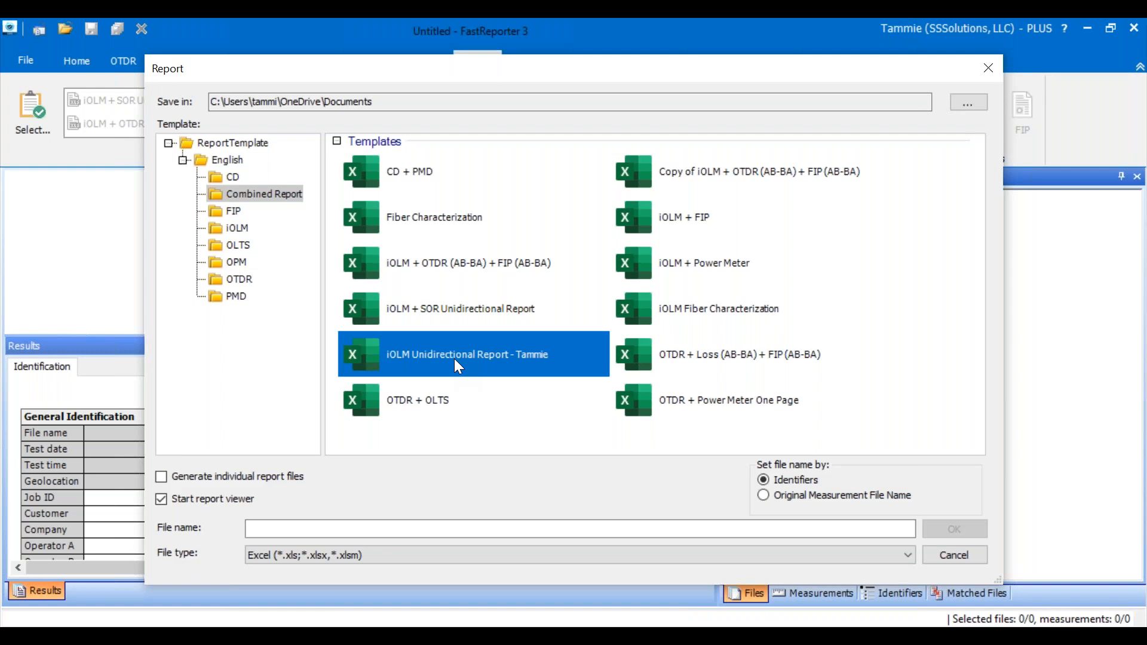
{"action": "left_click", "coordinate": [228, 177]}
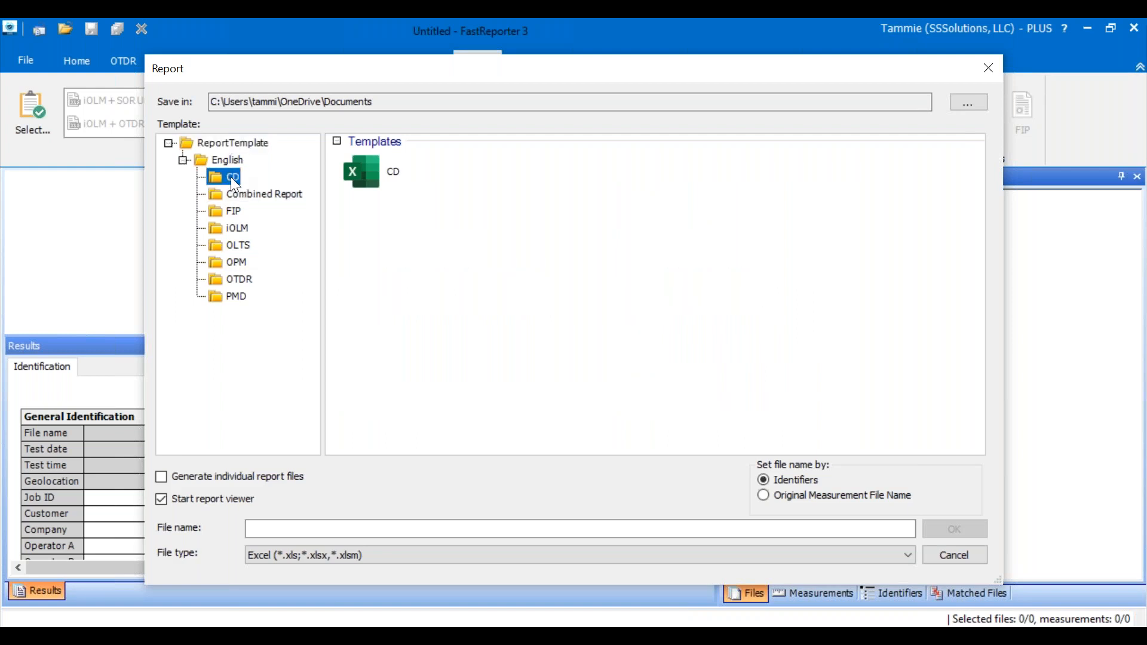
{"action": "left_click", "coordinate": [988, 69]}
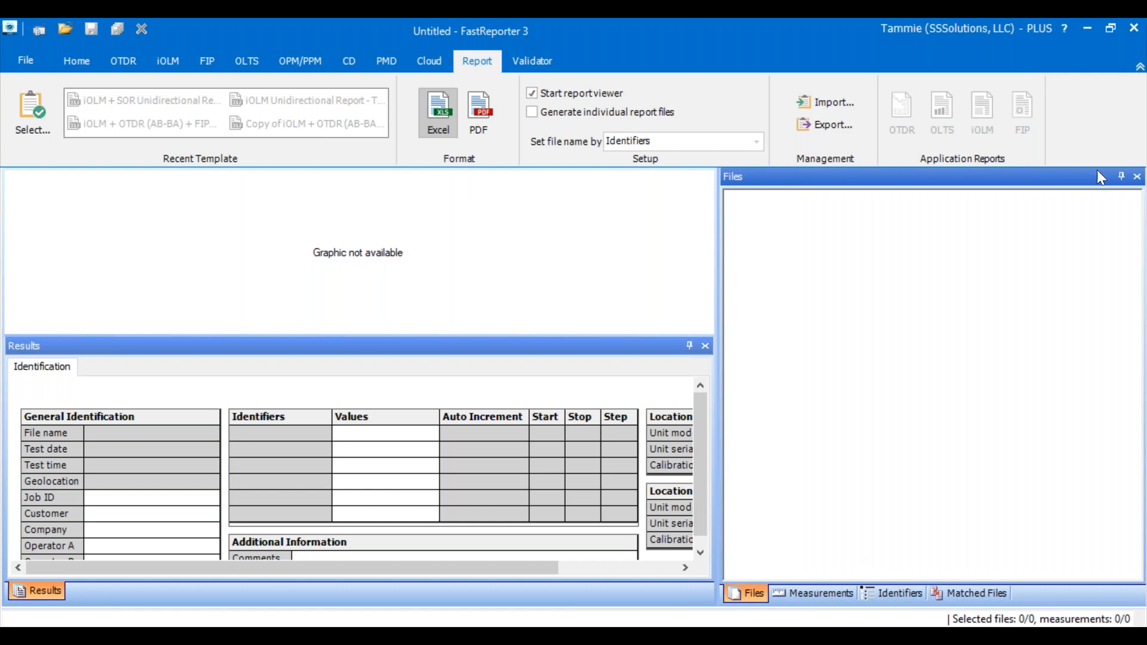
{"action": "left_click", "coordinate": [1088, 28]}
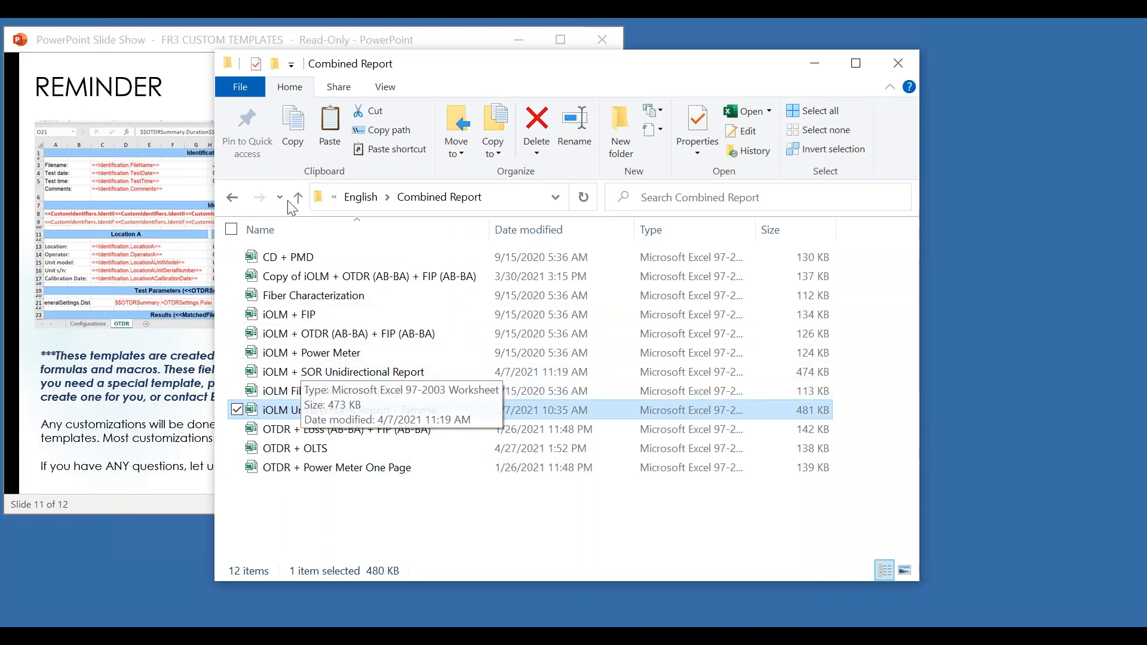
- Go to the OTDR folder under English and open the "OTDR - Copy" template in Excel
{"action": "left_click", "coordinate": [232, 197]}
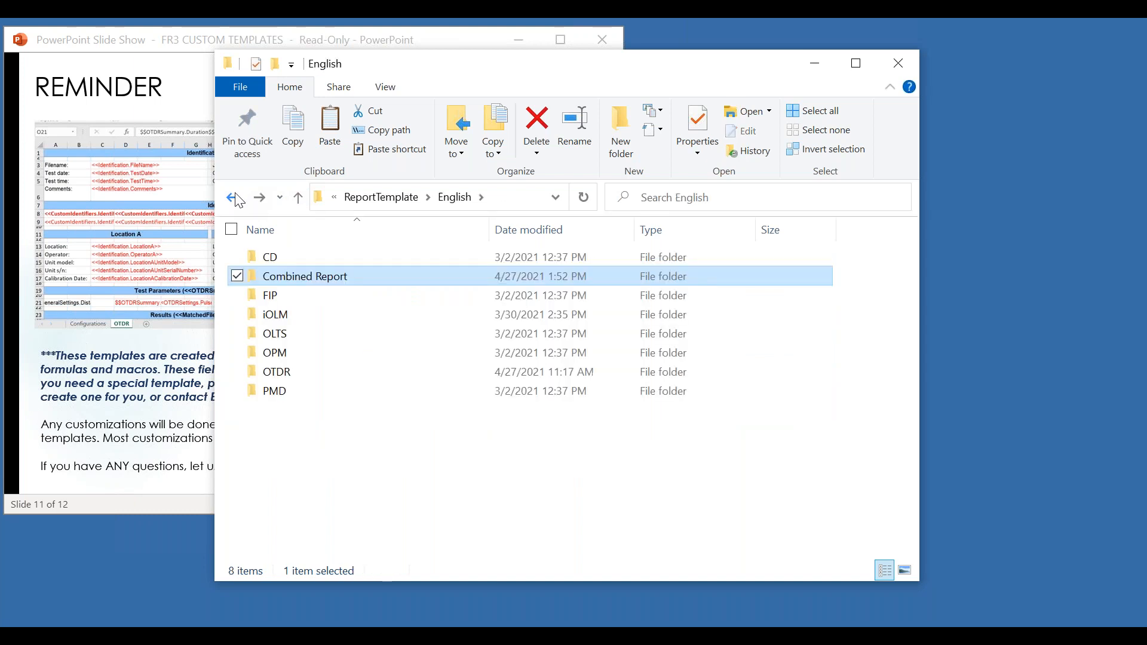
{"action": "double_click", "coordinate": [276, 371]}
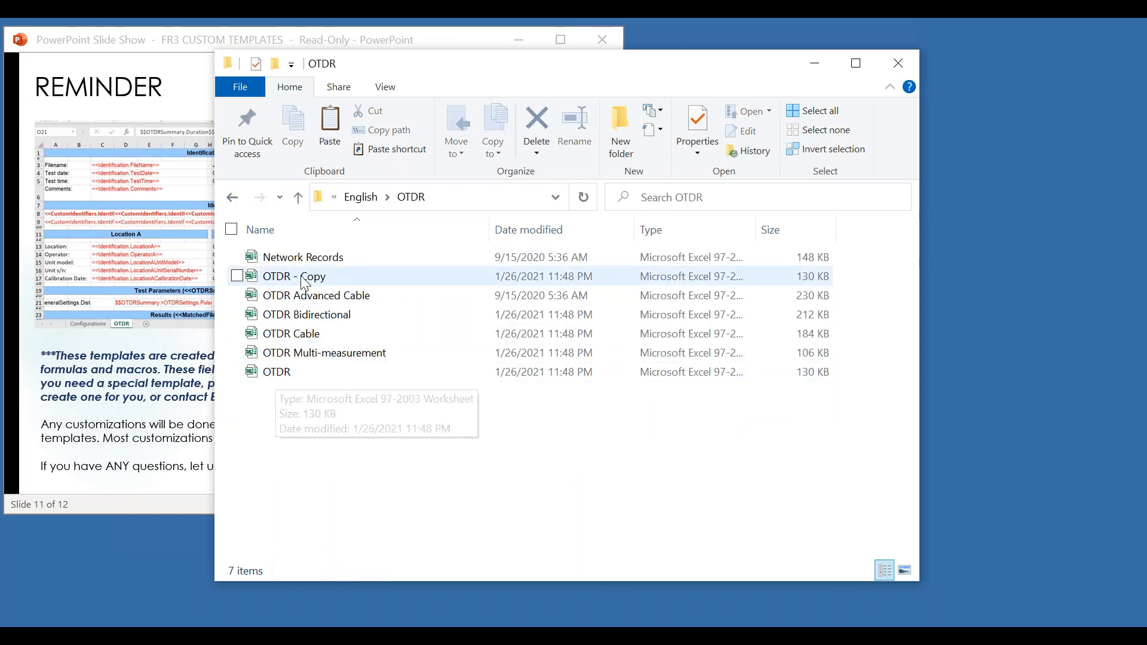
{"action": "double_click", "coordinate": [302, 280]}
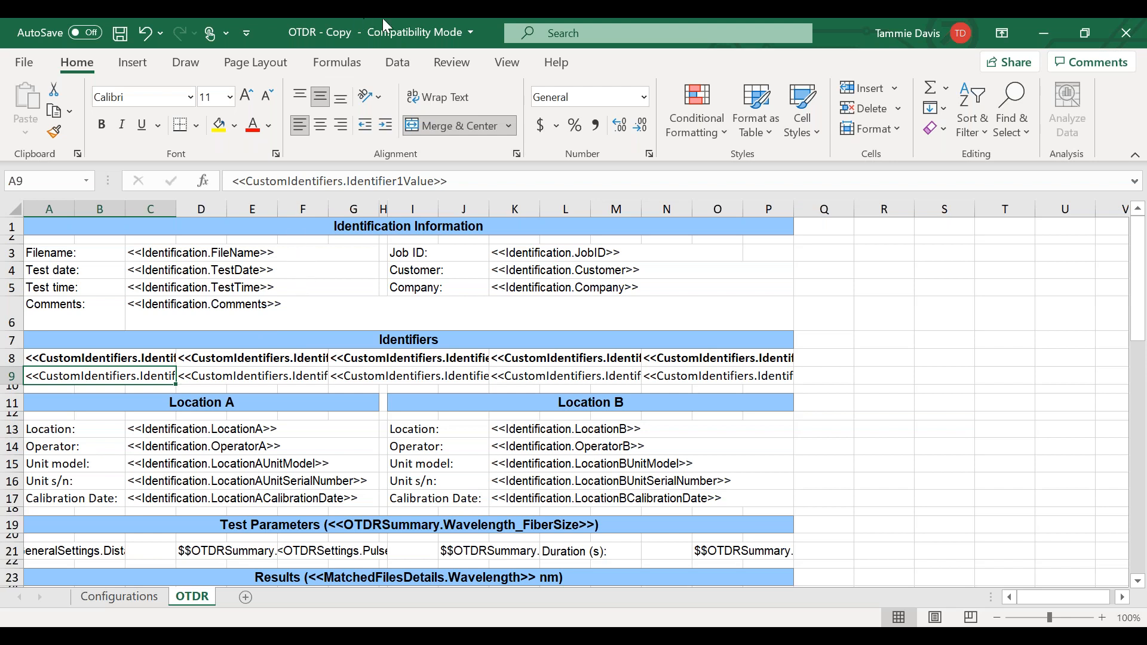
- Show the OTDR sheet in Page Layout view and add a possessive first name before "OTDR Report" in the page header
{"action": "left_click", "coordinate": [507, 63]}
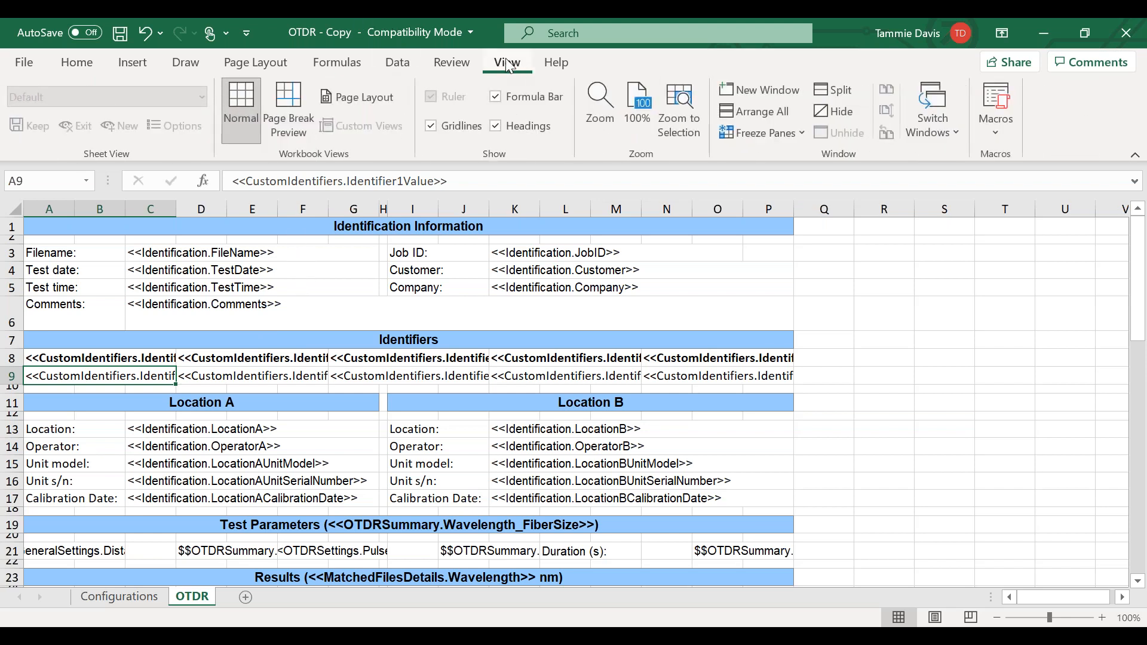
{"action": "left_click", "coordinate": [356, 98]}
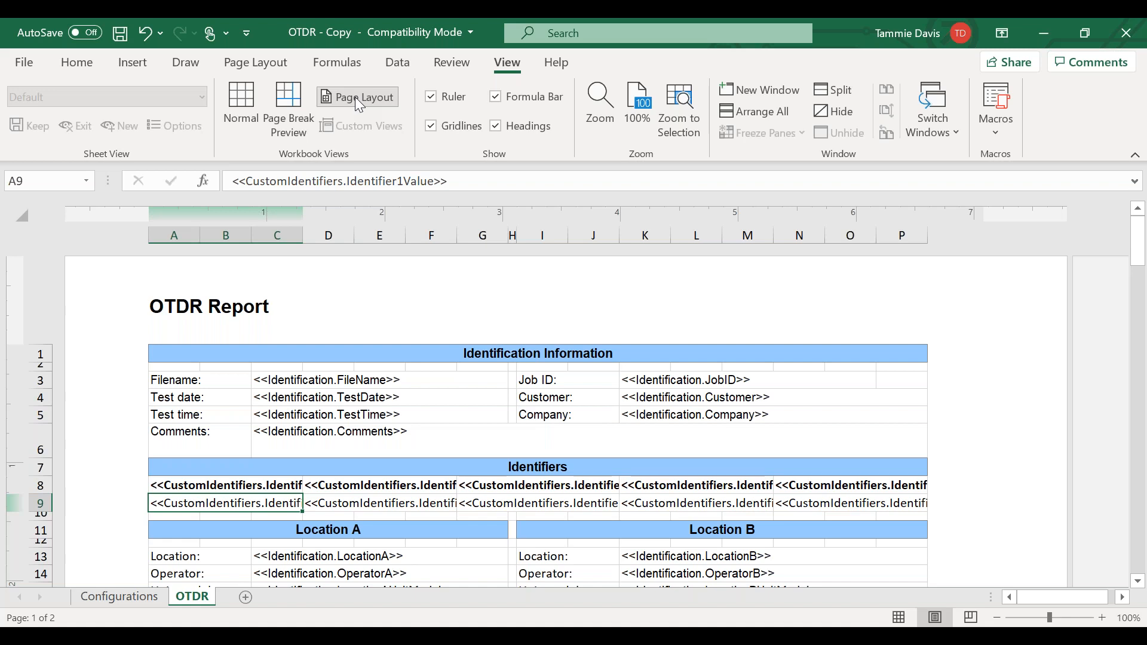
{"action": "left_click", "coordinate": [157, 311]}
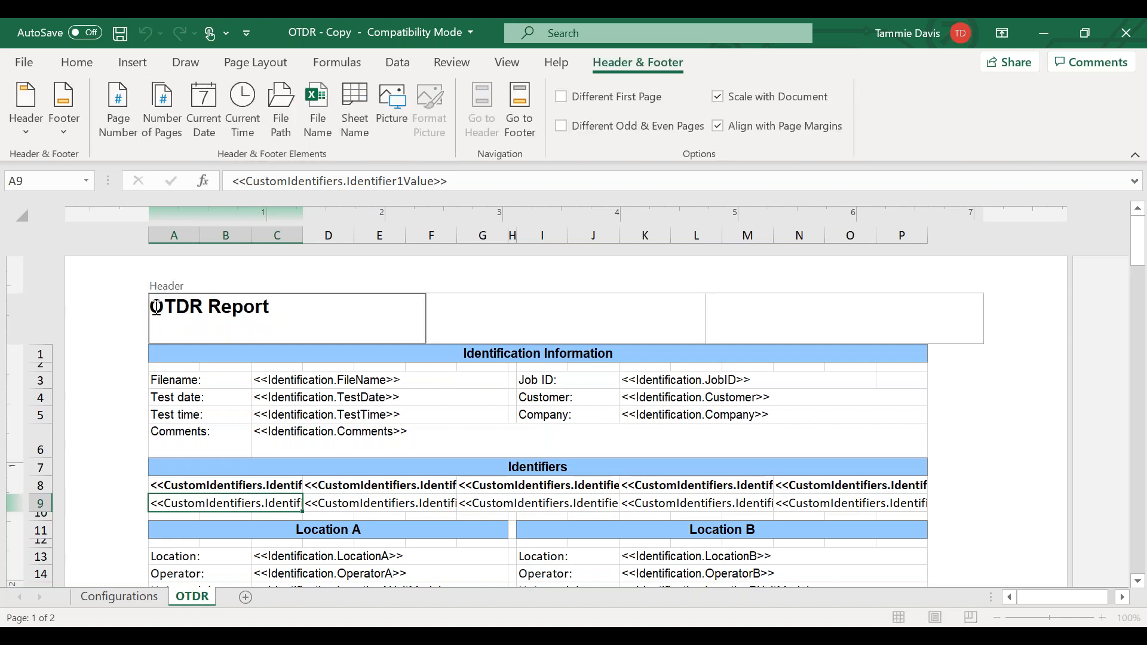
{"action": "type", "text": "Frank's"}
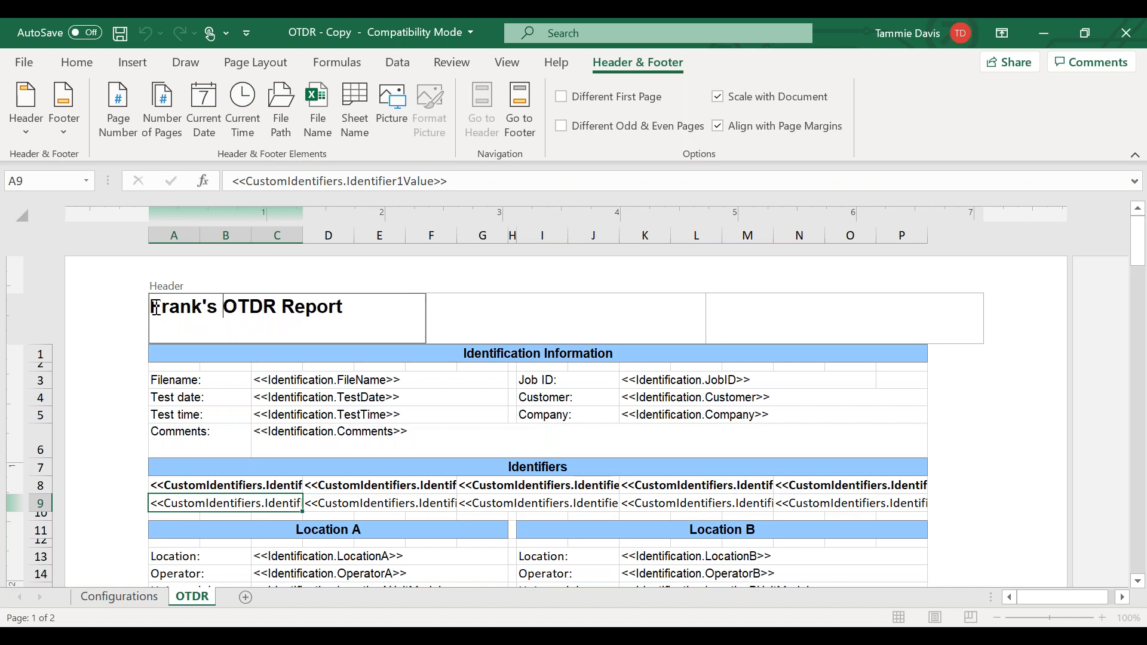
- Insert the "SS Solution Logo Hi Res" picture from the desktop's FR3 PRESENTATION folder into the OTDR sheet
{"action": "left_click", "coordinate": [498, 326]}
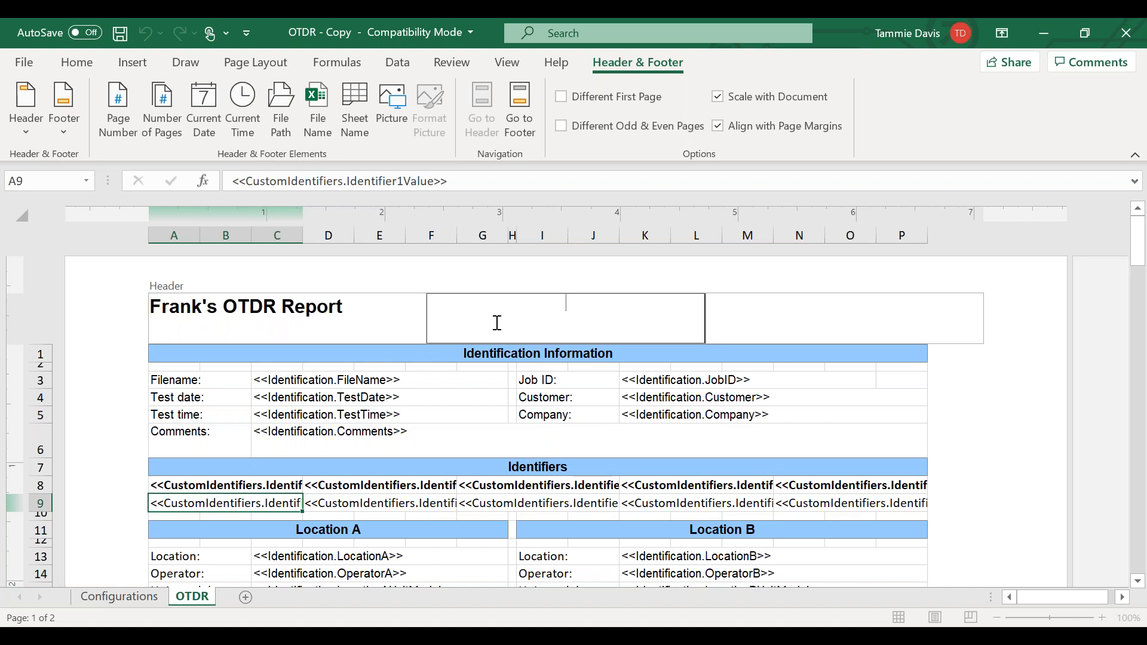
{"action": "left_click", "coordinate": [35, 61]}
{"action": "left_click", "coordinate": [18, 73]}
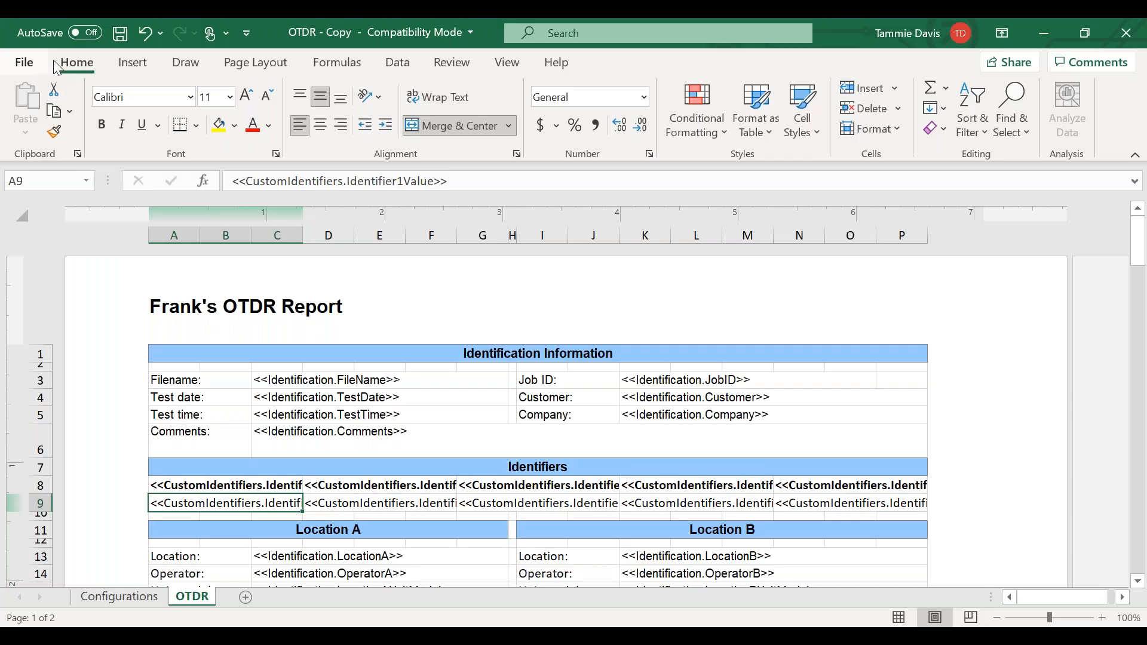
{"action": "left_click", "coordinate": [300, 127]}
{"action": "left_click", "coordinate": [127, 65]}
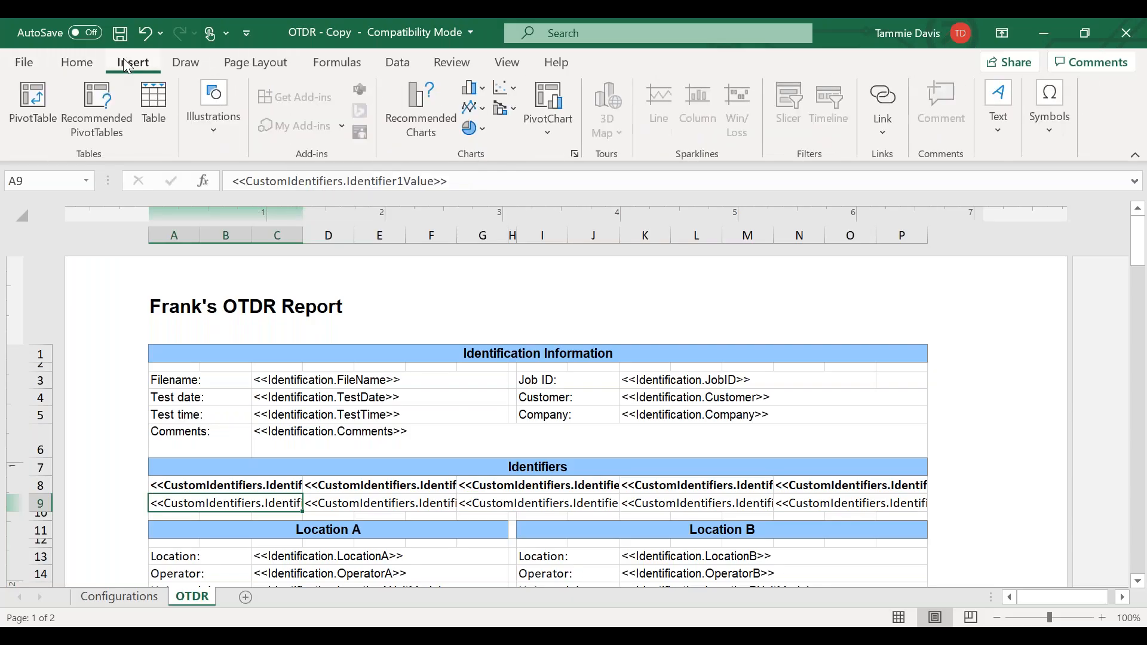
{"action": "left_click", "coordinate": [217, 130]}
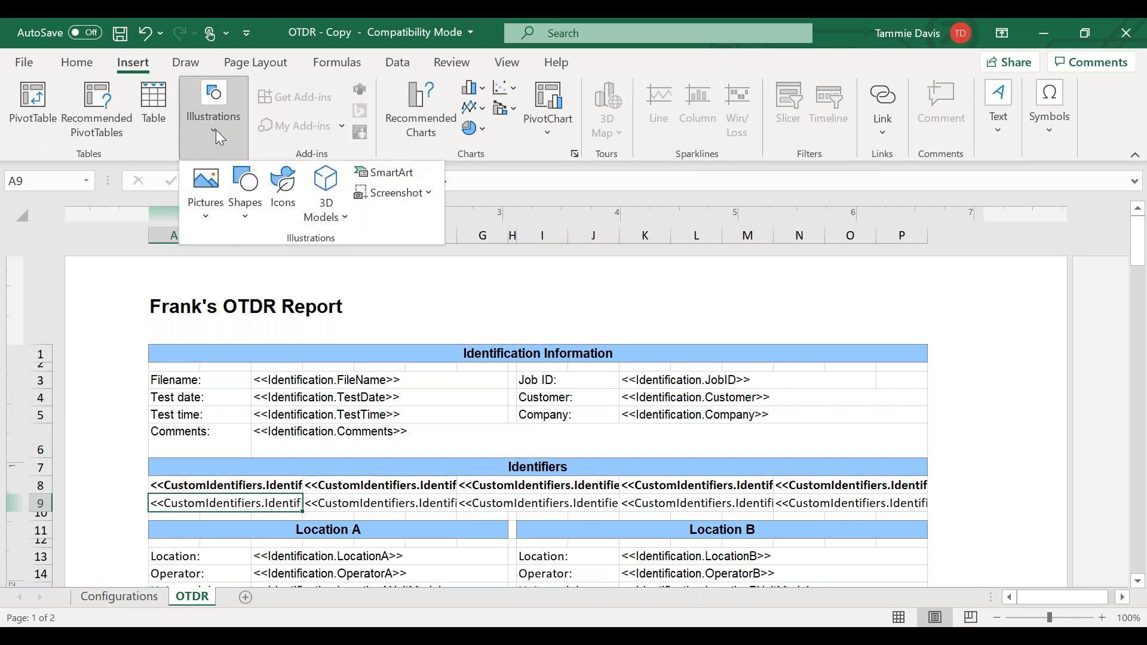
{"action": "left_click", "coordinate": [214, 191]}
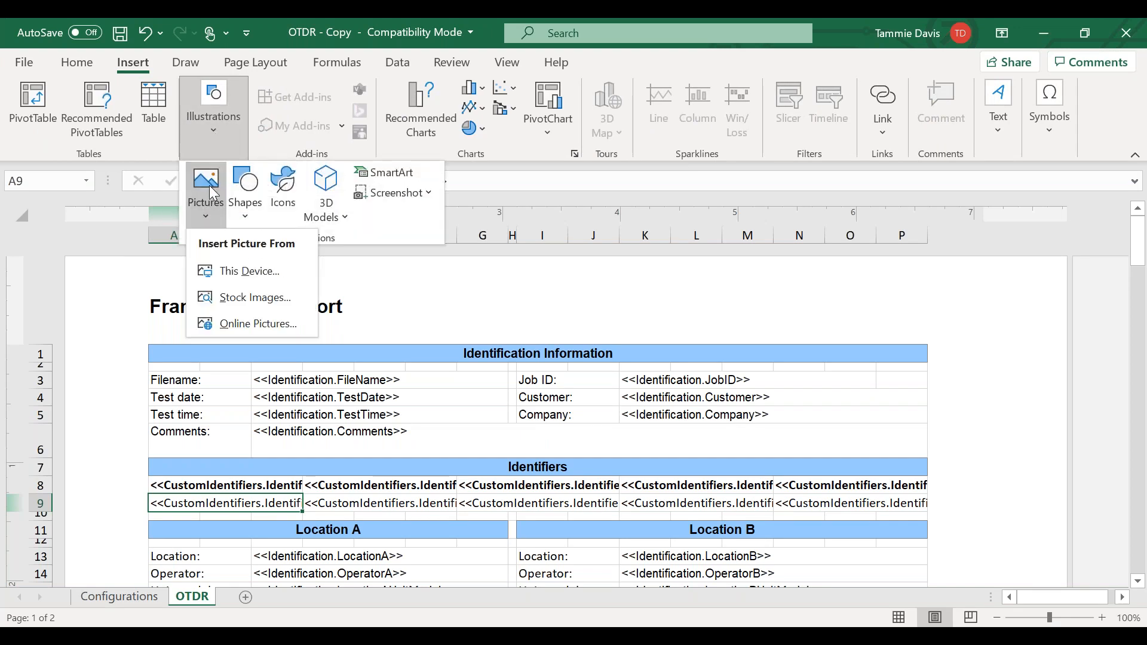
{"action": "left_click", "coordinate": [222, 273]}
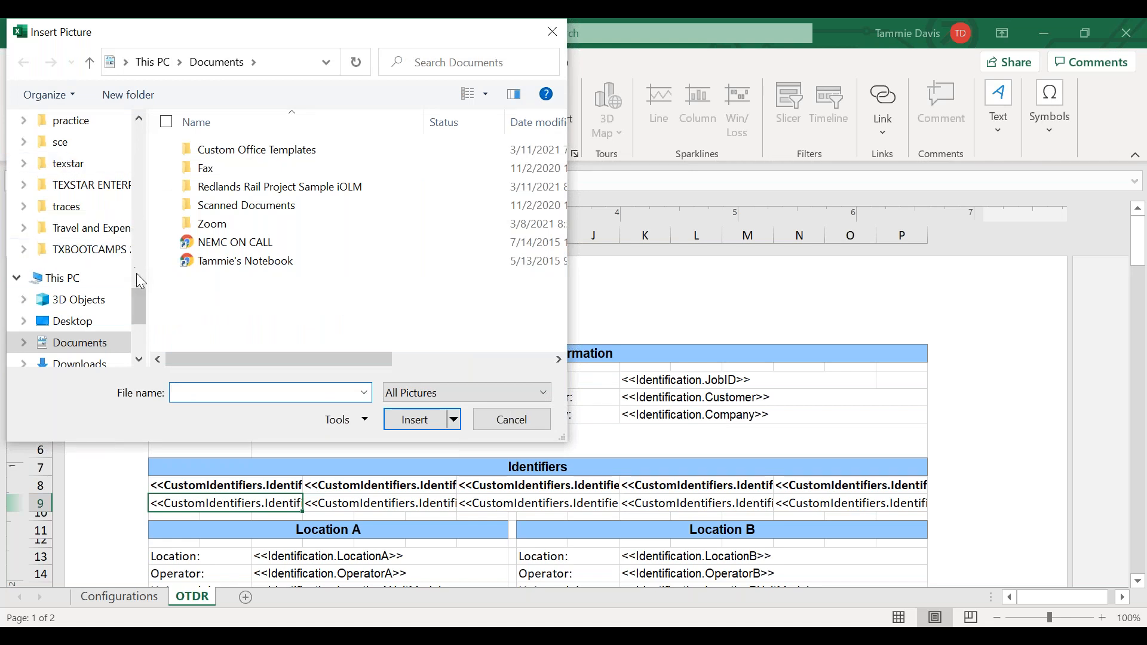
{"action": "left_click_drag", "start_coordinate": [140, 312], "coordinate": [138, 132]}
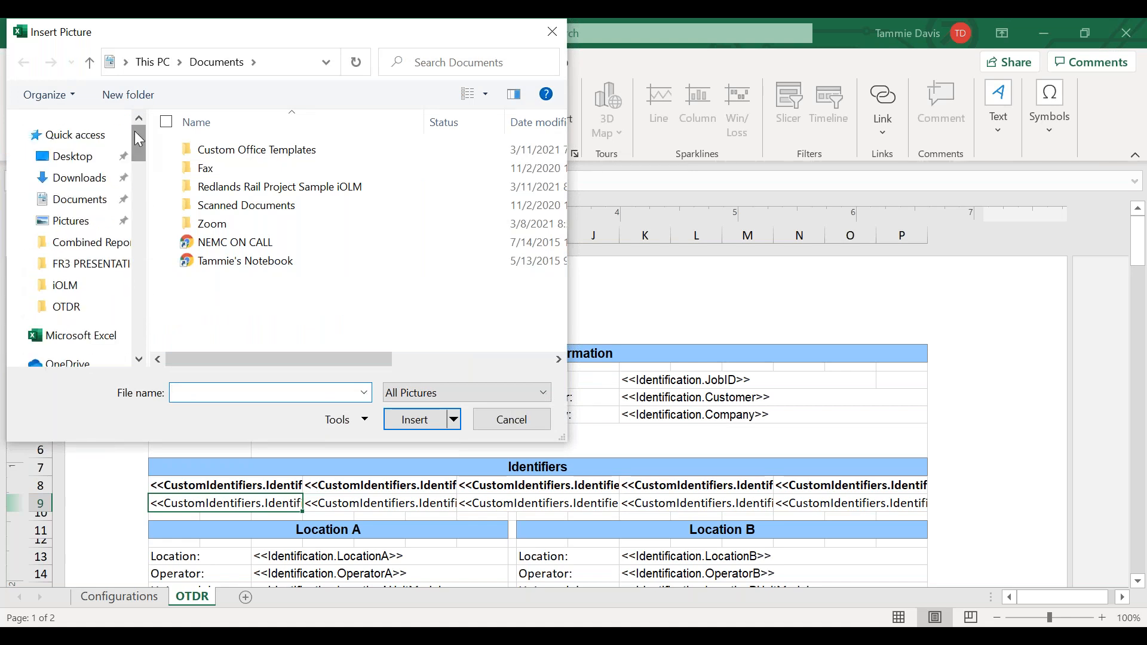
{"action": "left_click", "coordinate": [72, 160]}
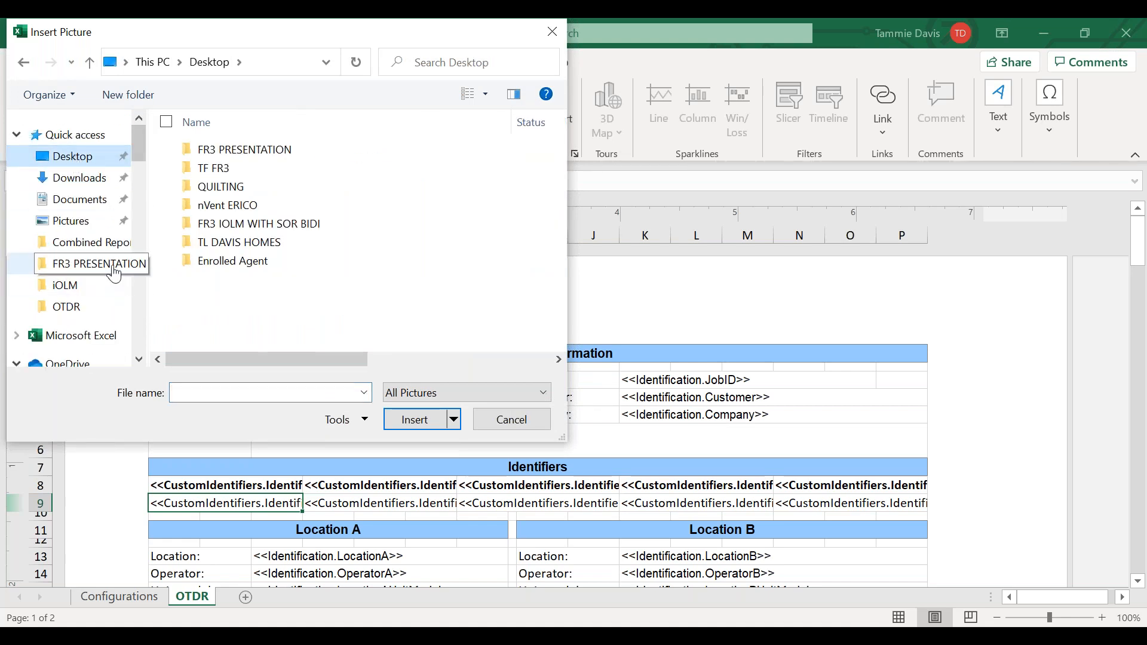
{"action": "double_click", "coordinate": [283, 157]}
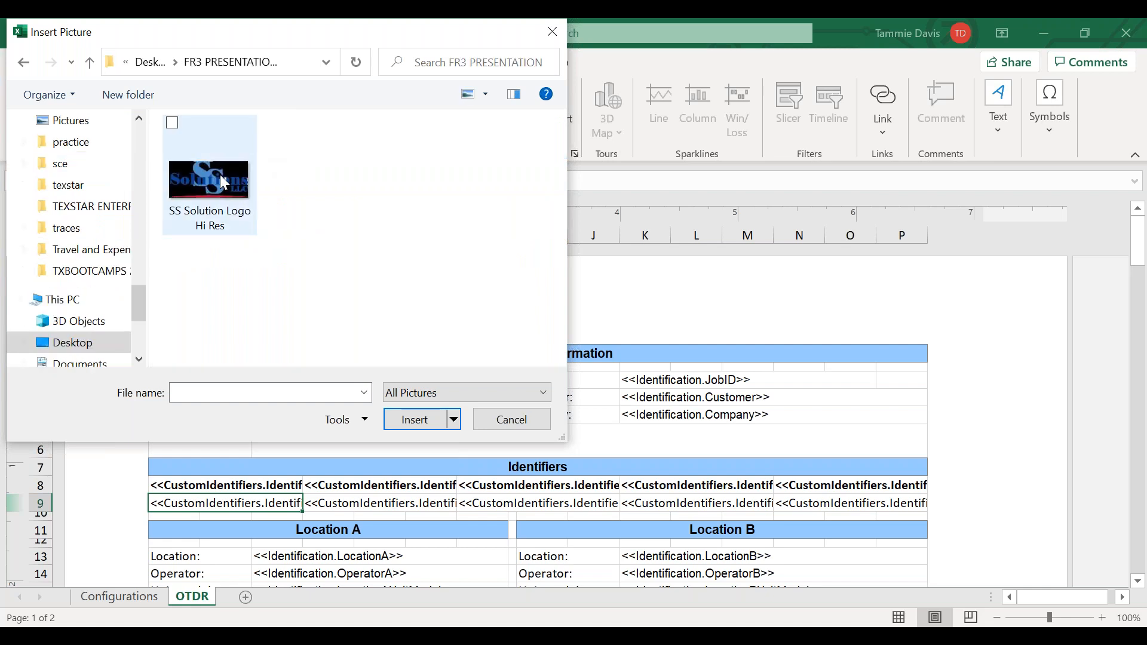
{"action": "left_click", "coordinate": [224, 182]}
{"action": "left_click", "coordinate": [414, 420]}
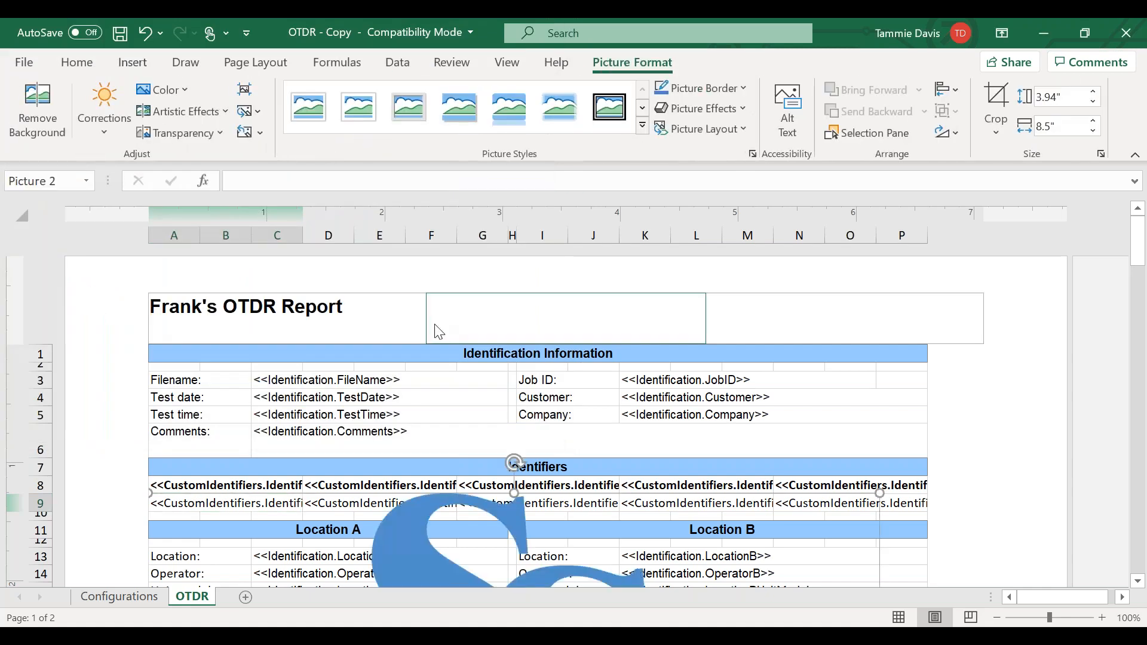
- Shrink the inserted logo proportionally to about 0.92" high by 1.99" wide
{"action": "scroll", "coordinate": [436, 327], "scroll_direction": "down", "scroll_amount": 15}
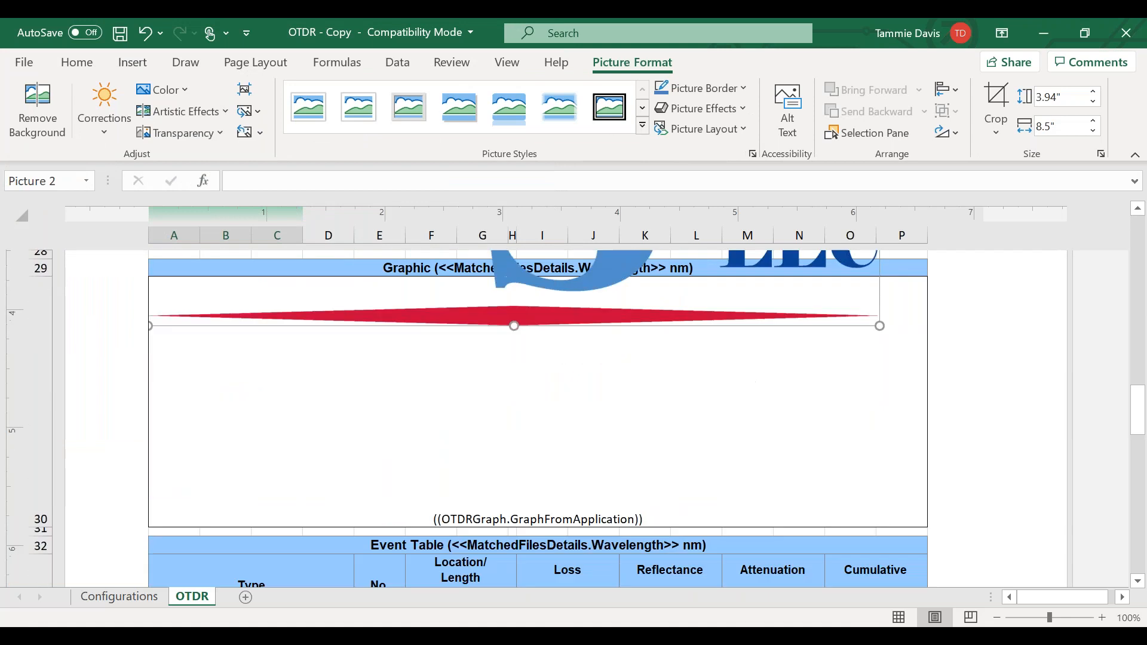
{"action": "scroll", "coordinate": [432, 326], "scroll_direction": "up", "scroll_amount": 2}
{"action": "scroll", "coordinate": [432, 326], "scroll_direction": "up", "scroll_amount": 10}
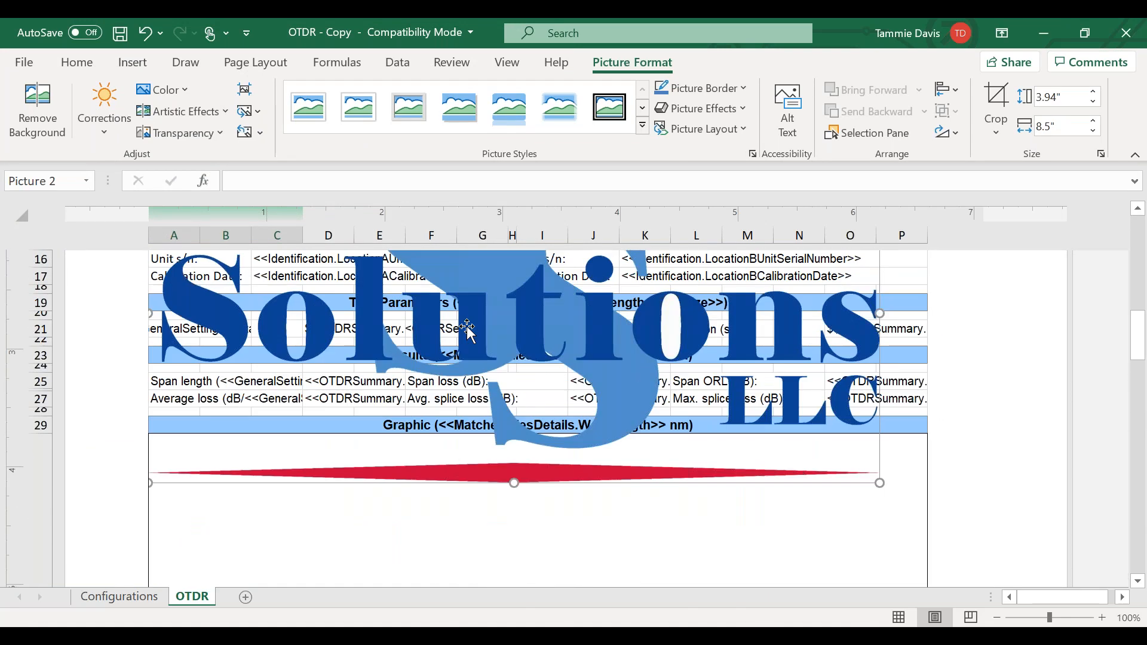
{"action": "scroll", "coordinate": [469, 329], "scroll_direction": "up", "scroll_amount": 6}
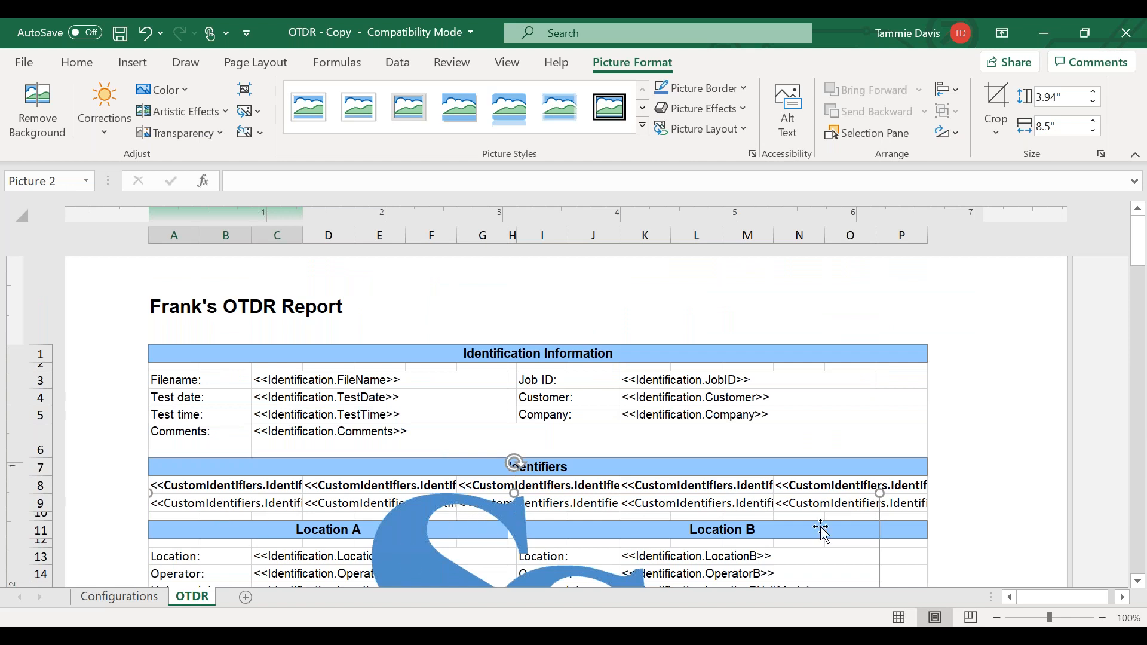
{"action": "left_click_drag", "start_coordinate": [879, 494], "coordinate": [271, 571]}
{"action": "scroll", "coordinate": [364, 448], "scroll_direction": "down", "scroll_amount": 5}
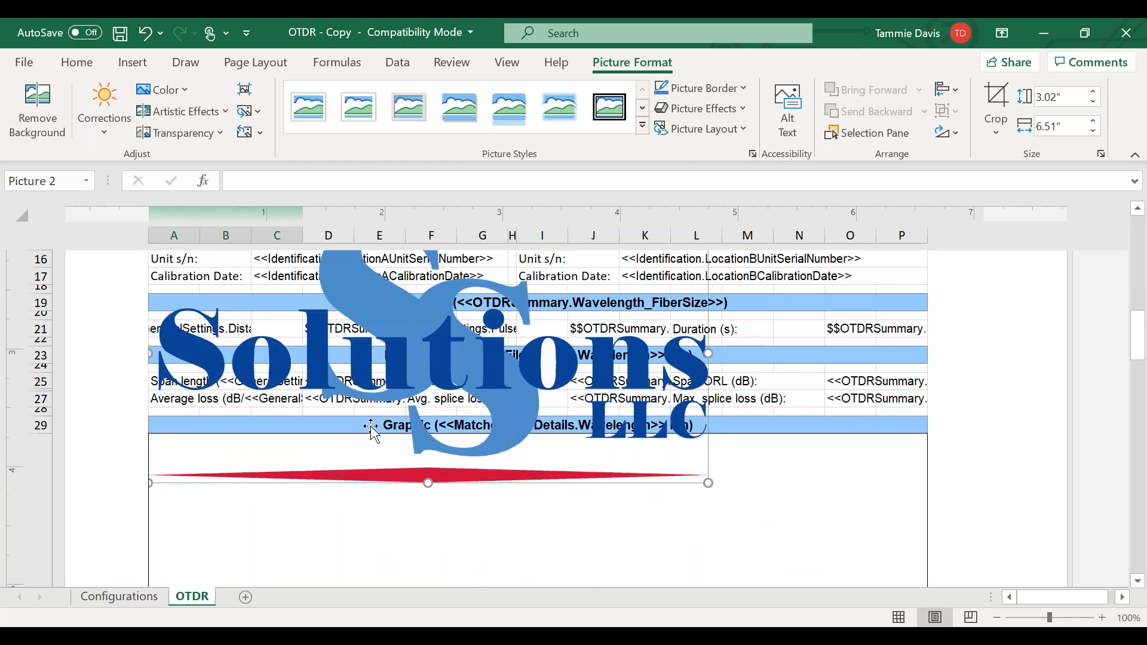
{"action": "right_click", "coordinate": [370, 432]}
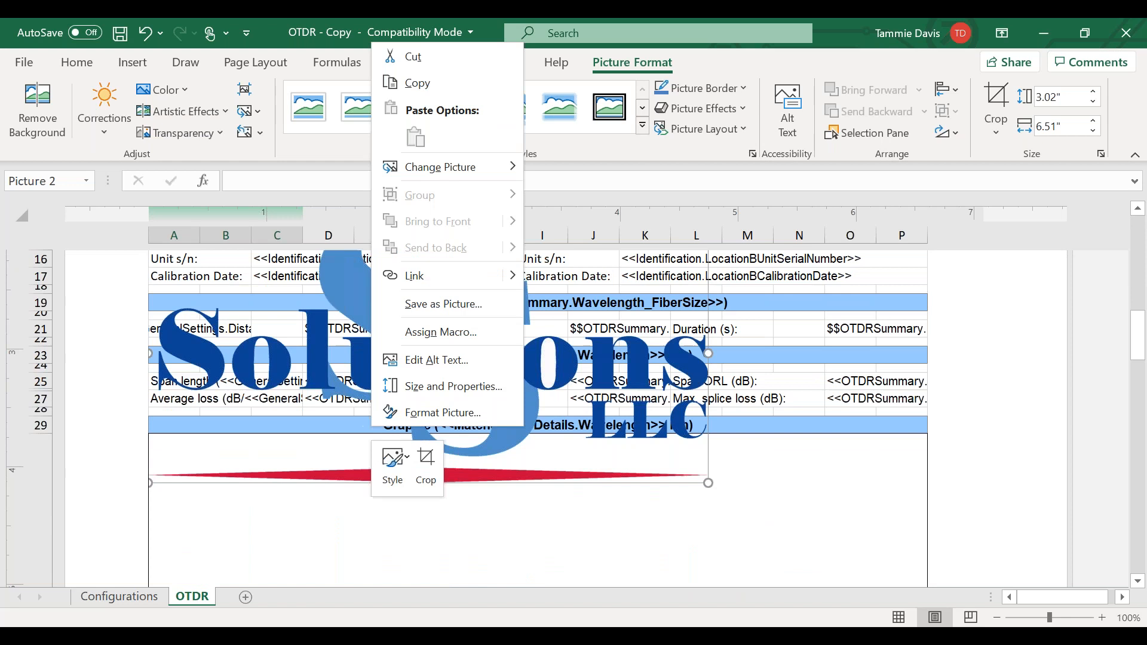
{"action": "left_click", "coordinate": [709, 482]}
{"action": "left_click_drag", "start_coordinate": [709, 482], "coordinate": [246, 302]}
{"action": "scroll", "coordinate": [302, 449], "scroll_direction": "up", "scroll_amount": 6}
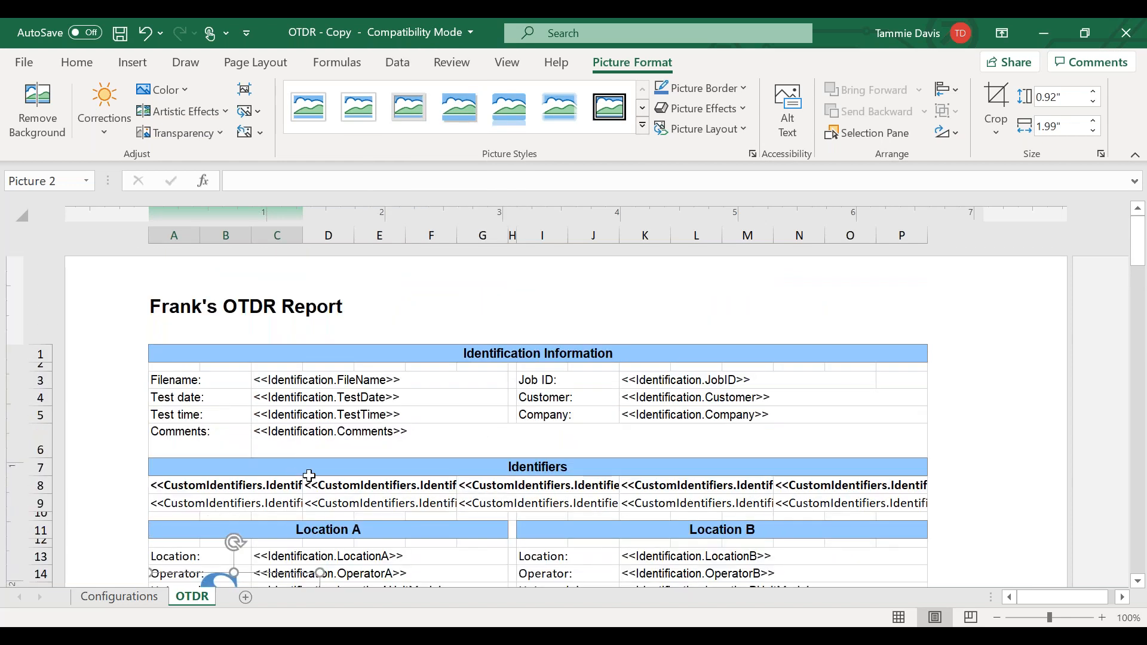
- Try to move the logo up toward the page header, and cut it from the sheet
{"action": "scroll", "coordinate": [309, 476], "scroll_direction": "down", "scroll_amount": 2}
{"action": "left_click_drag", "start_coordinate": [250, 440], "coordinate": [430, 329]}
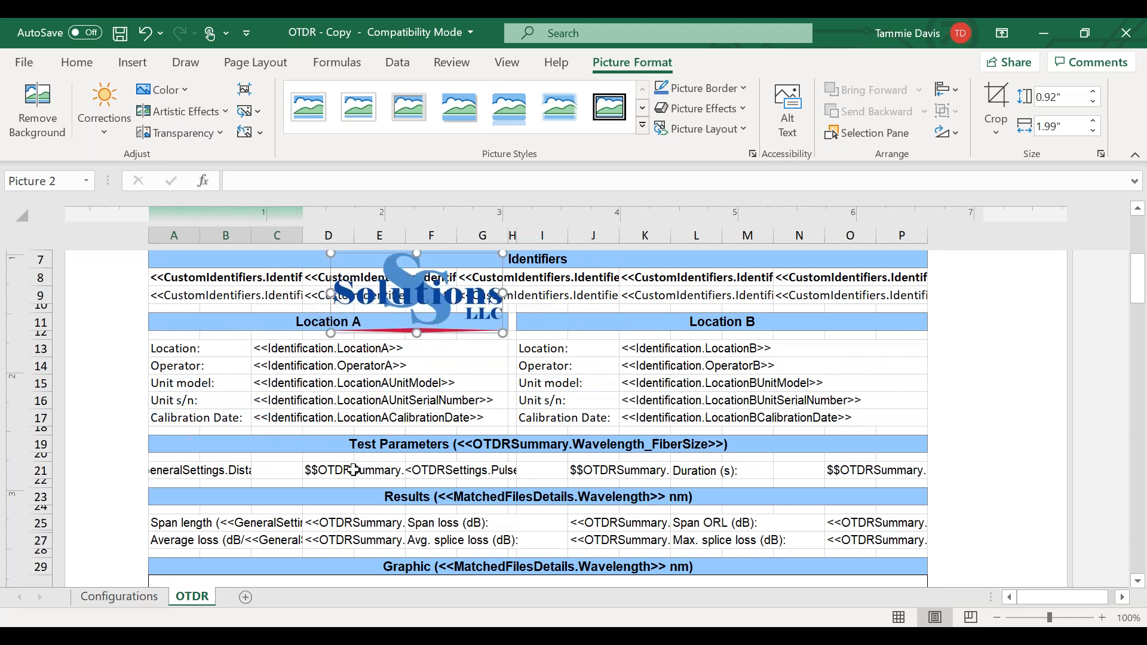
{"action": "scroll", "coordinate": [354, 470], "scroll_direction": "down", "scroll_amount": 4}
{"action": "scroll", "coordinate": [354, 471], "scroll_direction": "up", "scroll_amount": 6}
{"action": "left_click_drag", "start_coordinate": [448, 524], "coordinate": [447, 323]}
{"action": "key", "text": "Escape"}
{"action": "right_click", "coordinate": [406, 527]}
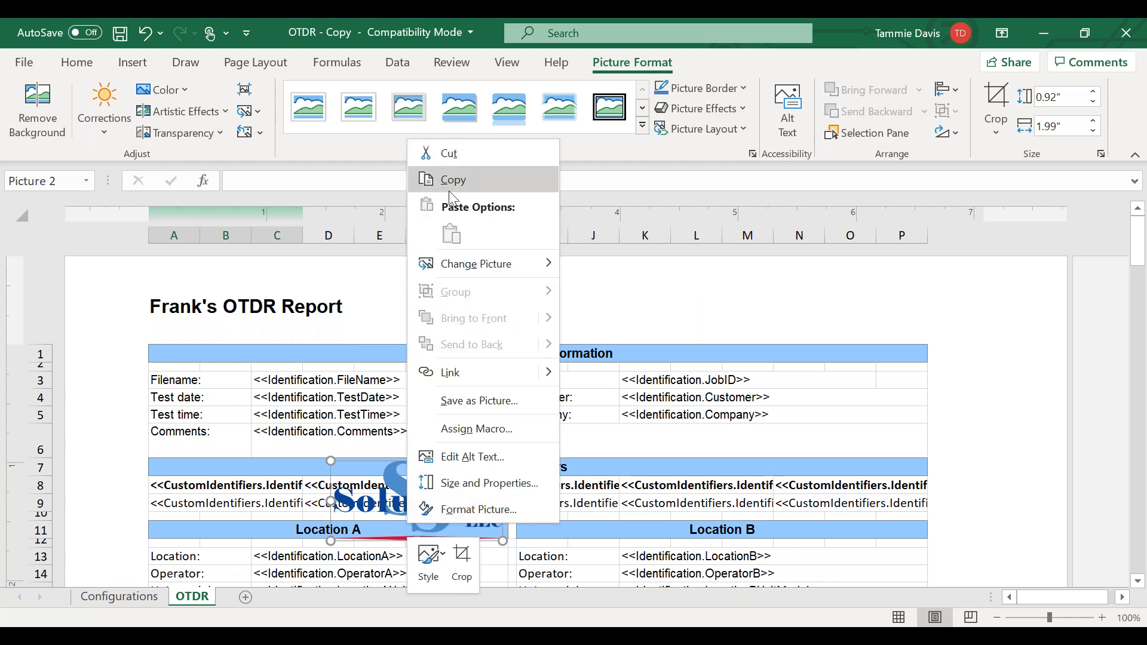
{"action": "left_click", "coordinate": [454, 154]}
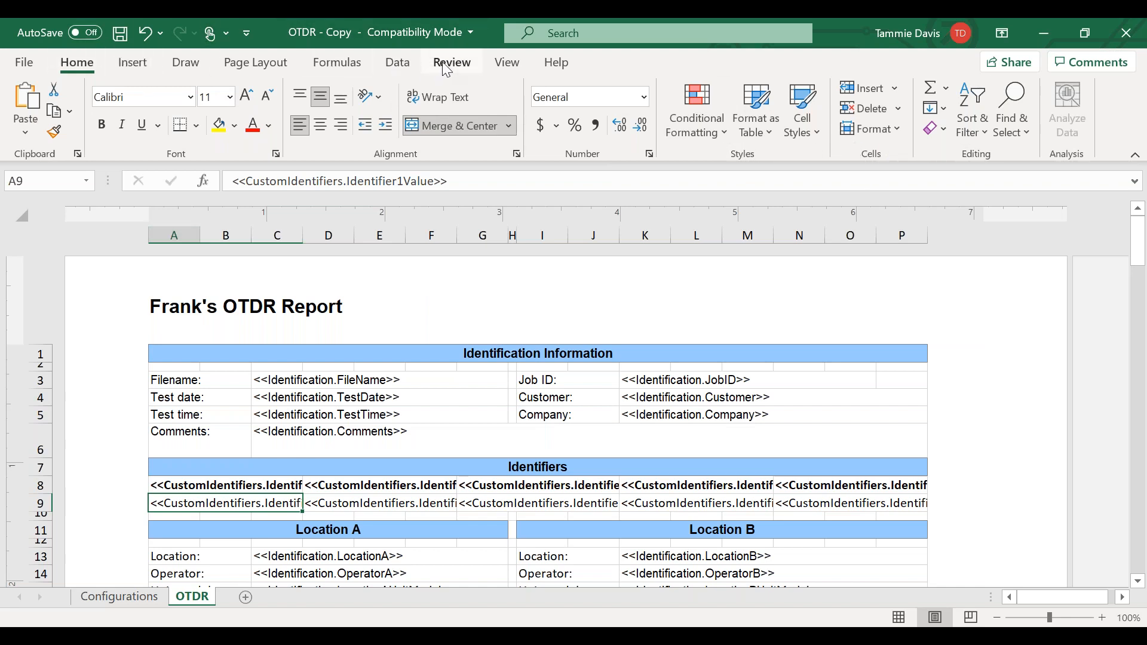
- Hide the sheet's row and column headings and activate the center section of the page header
{"action": "left_click", "coordinate": [507, 63]}
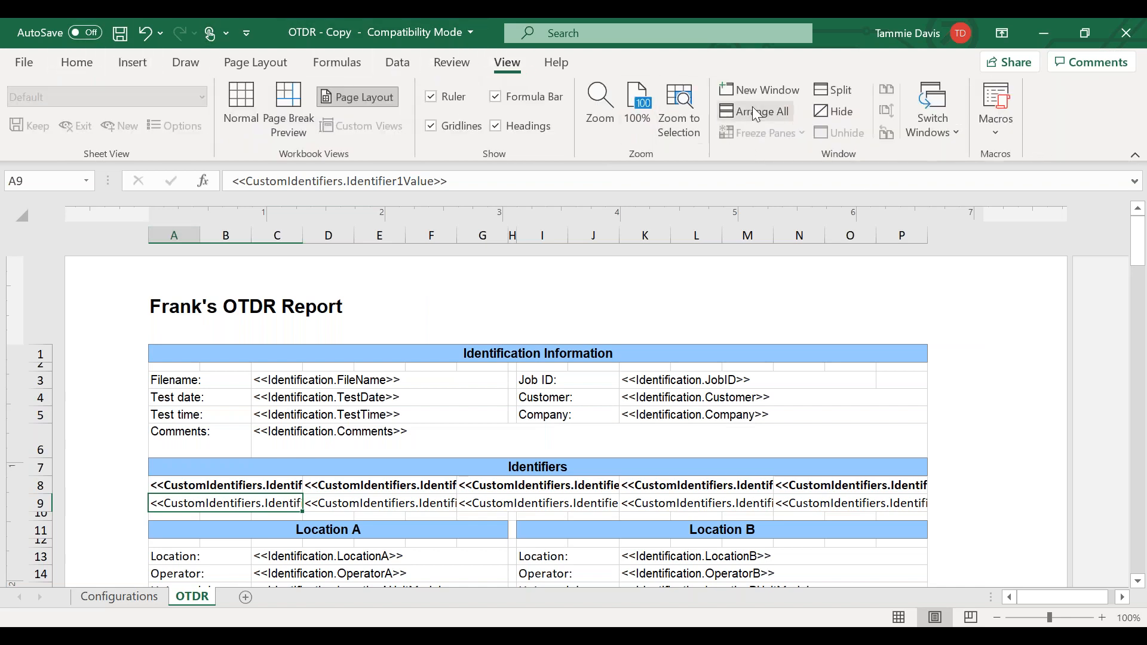
{"action": "left_click", "coordinate": [529, 127]}
{"action": "left_click", "coordinate": [419, 285]}
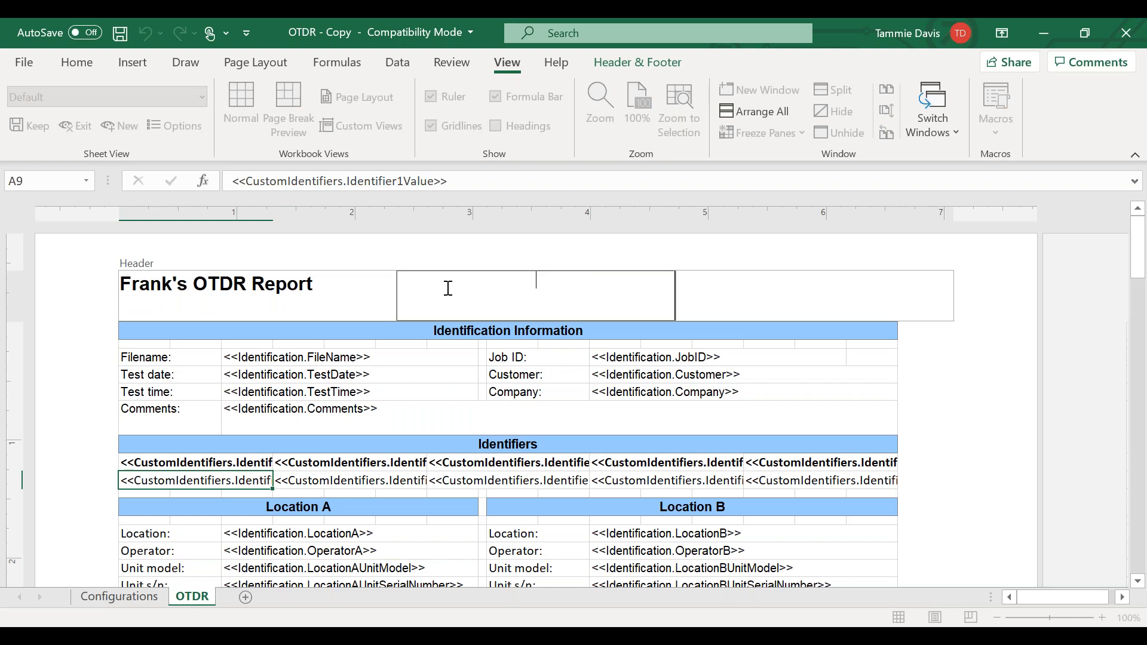
- Try to insert a picture from the illustration options into the center section of the page header
{"action": "left_click", "coordinate": [288, 293]}
{"action": "left_click", "coordinate": [326, 289]}
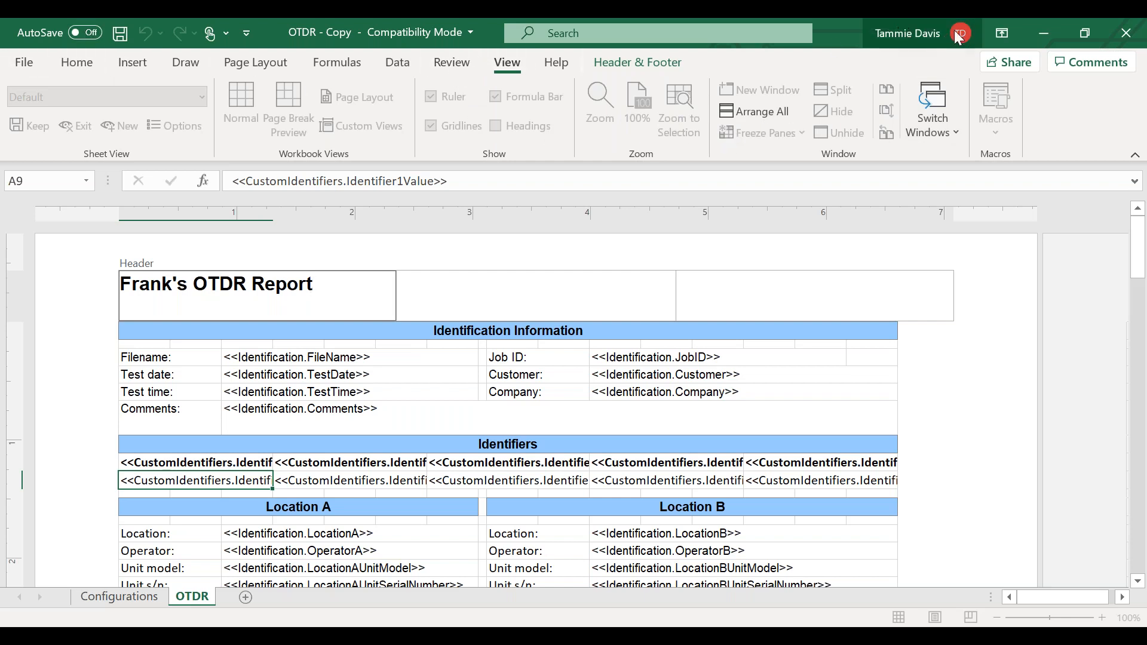
{"action": "left_click", "coordinate": [450, 313]}
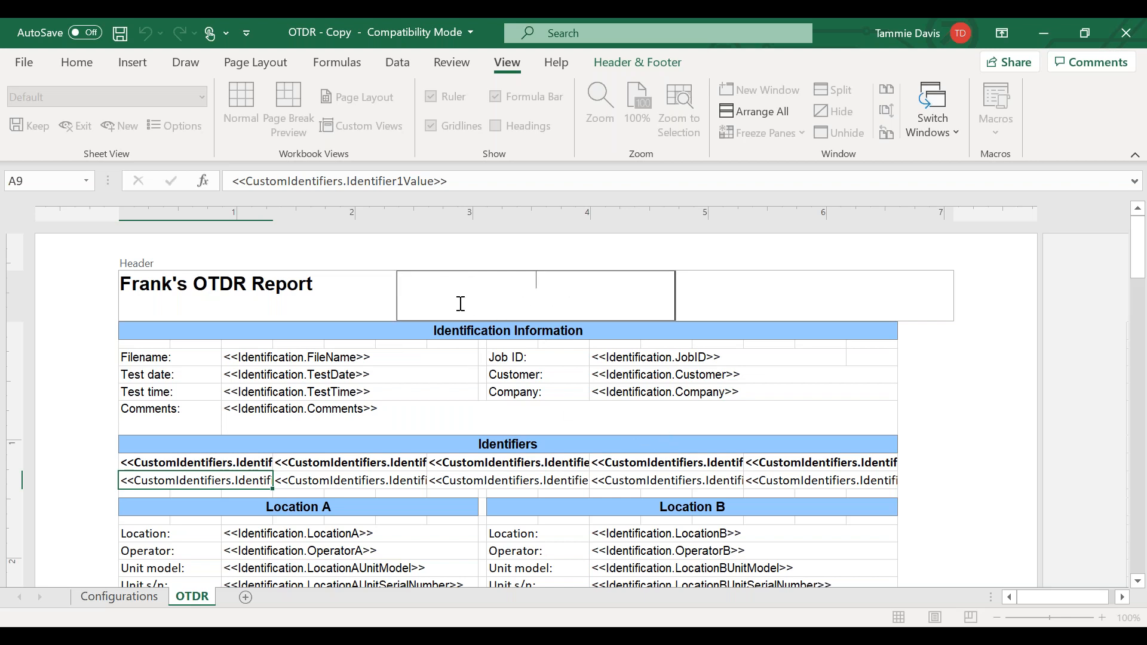
{"action": "left_click", "coordinate": [133, 62]}
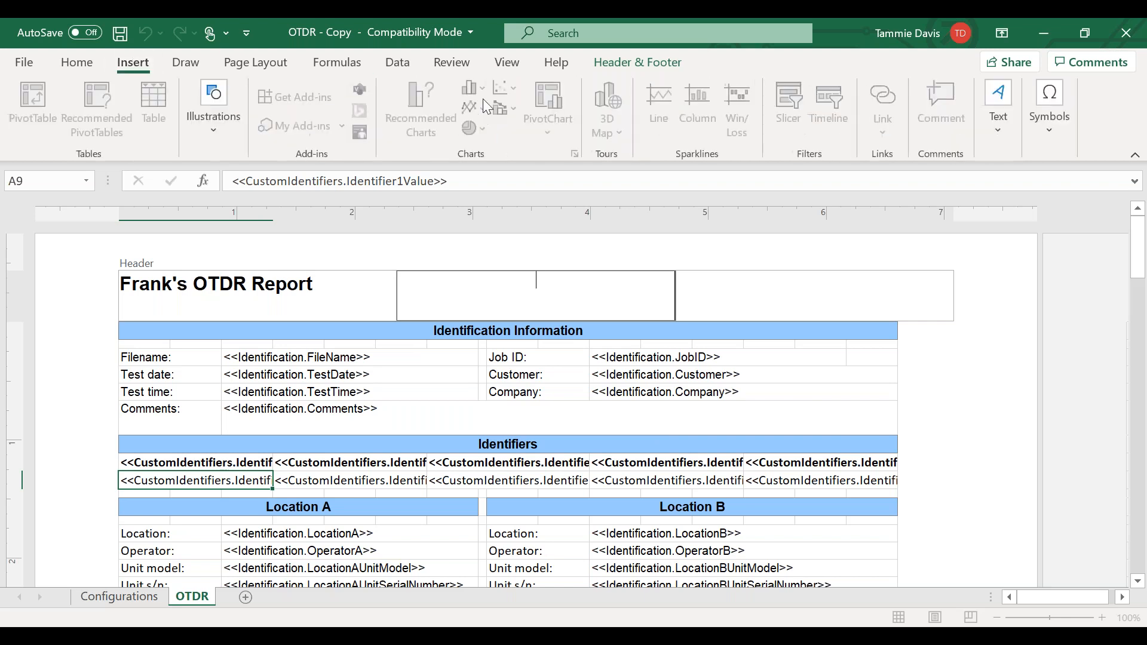
{"action": "left_click", "coordinate": [213, 108]}
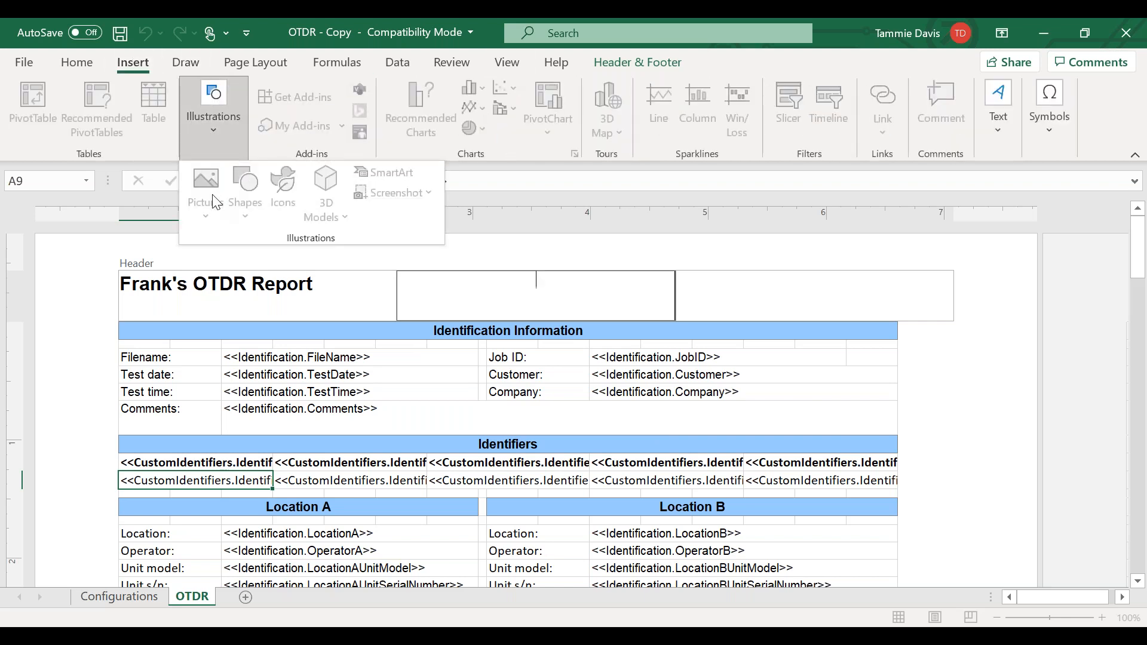
{"action": "left_click", "coordinate": [225, 107]}
{"action": "left_click", "coordinate": [301, 290]}
{"action": "left_click", "coordinate": [523, 288]}
{"action": "left_click", "coordinate": [214, 106]}
{"action": "left_click", "coordinate": [485, 288]}
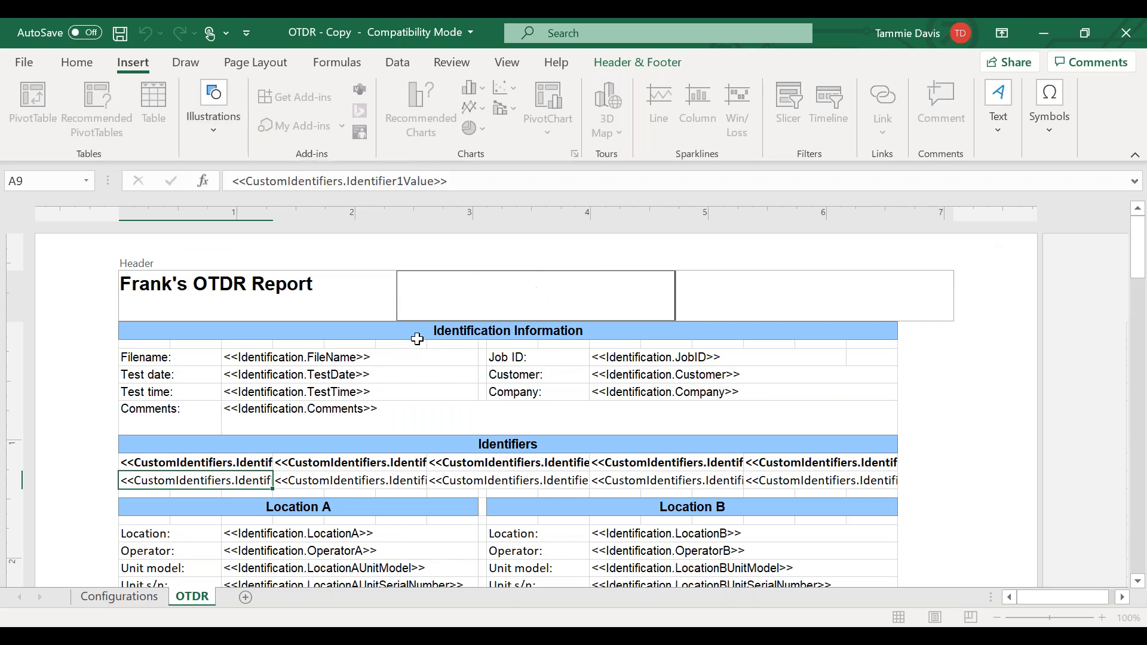
{"action": "left_click", "coordinate": [77, 64]}
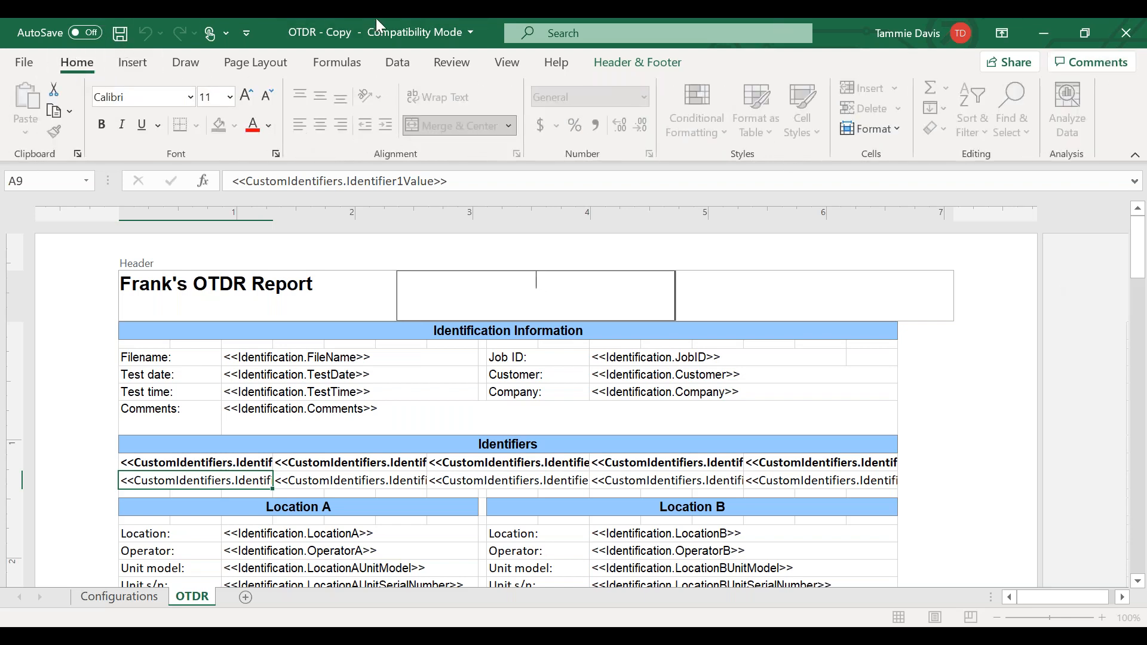
{"action": "left_click", "coordinate": [505, 63]}
{"action": "left_click", "coordinate": [859, 310]}
{"action": "left_click", "coordinate": [923, 370]}
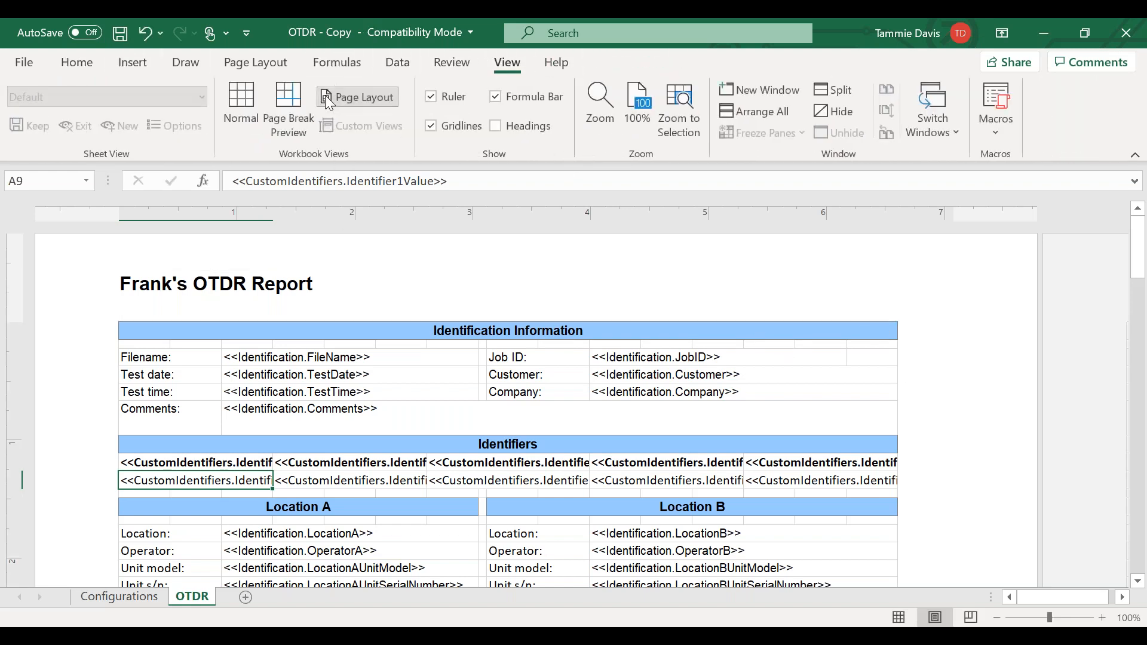
{"action": "left_click", "coordinate": [333, 278]}
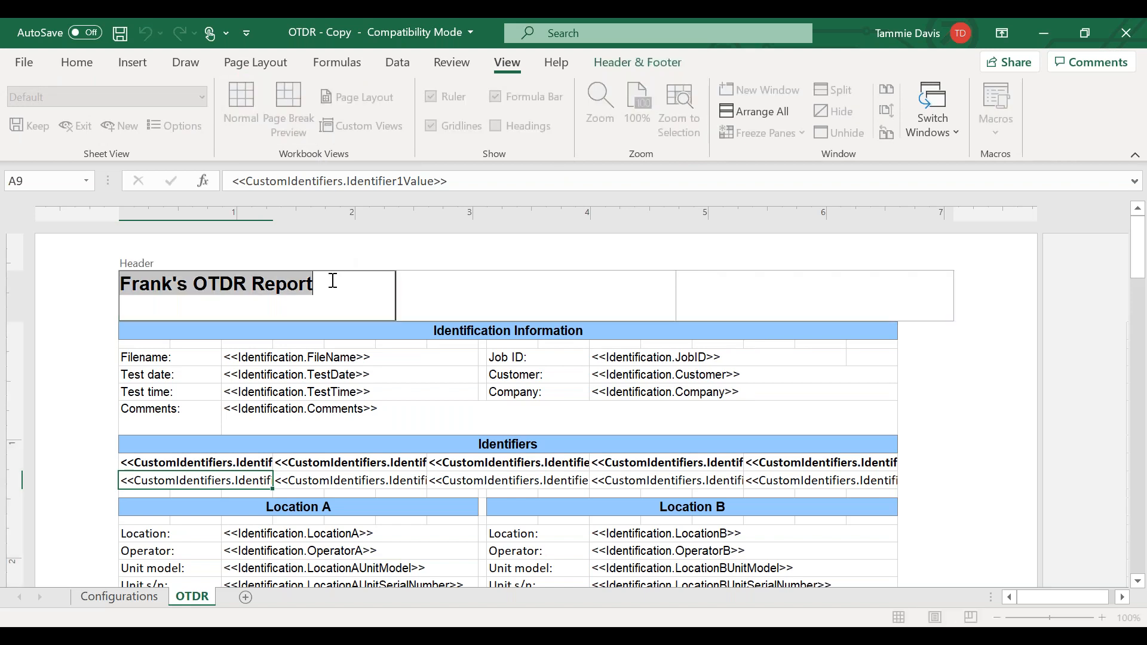
{"action": "left_click", "coordinate": [472, 301]}
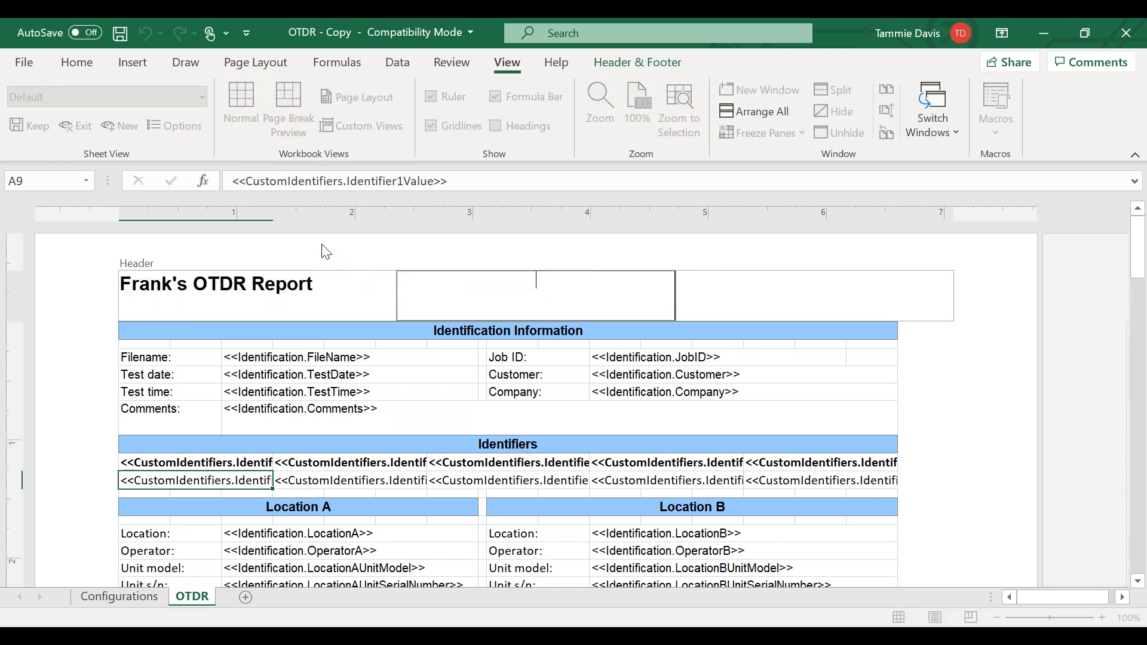
{"action": "left_click", "coordinate": [985, 422]}
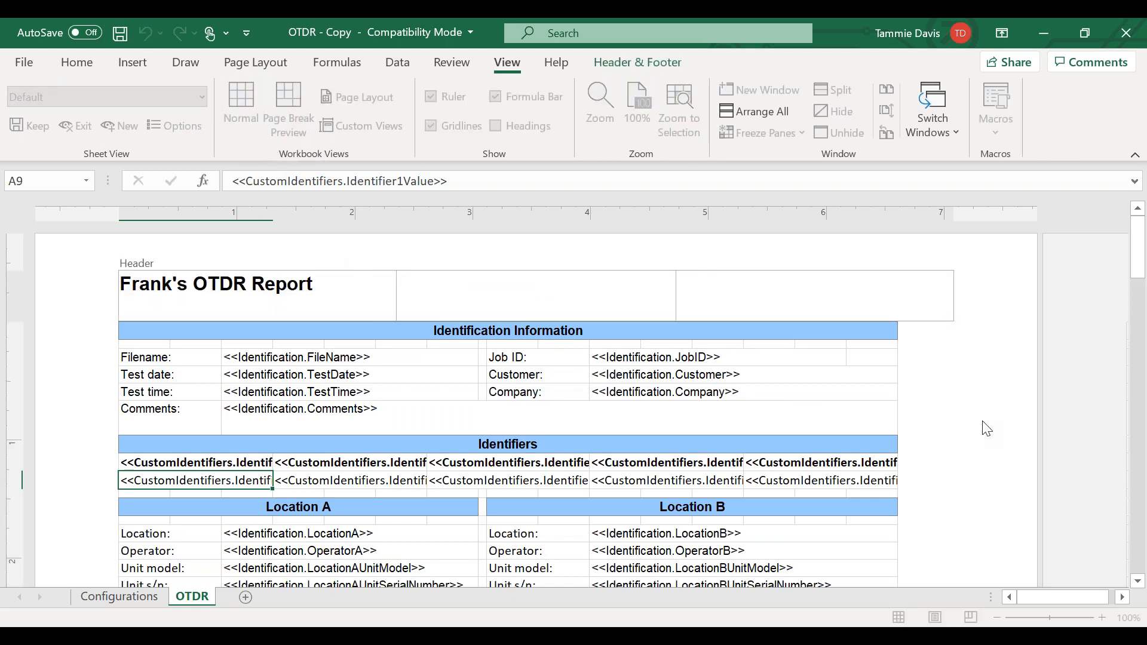
- Look over the OTDR sheet in Normal view and return to the header's center section in Page Layout view
{"action": "left_click", "coordinate": [241, 108]}
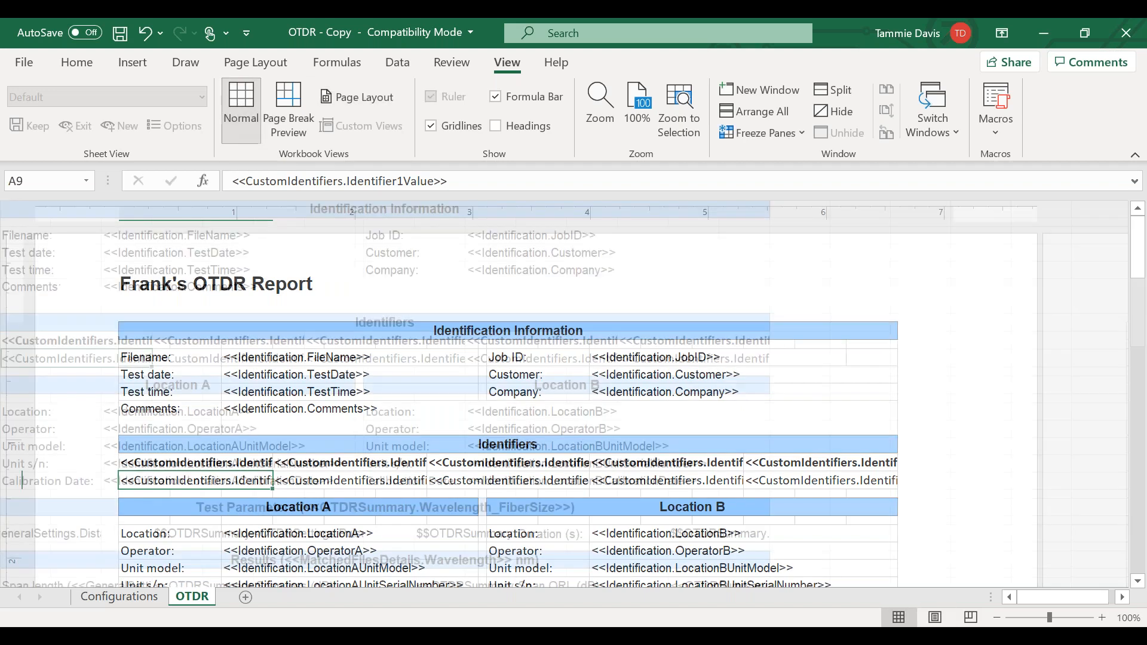
{"action": "scroll", "coordinate": [319, 321], "scroll_direction": "down", "scroll_amount": 8}
{"action": "scroll", "coordinate": [318, 322], "scroll_direction": "down", "scroll_amount": 4}
{"action": "scroll", "coordinate": [320, 318], "scroll_direction": "up", "scroll_amount": 12}
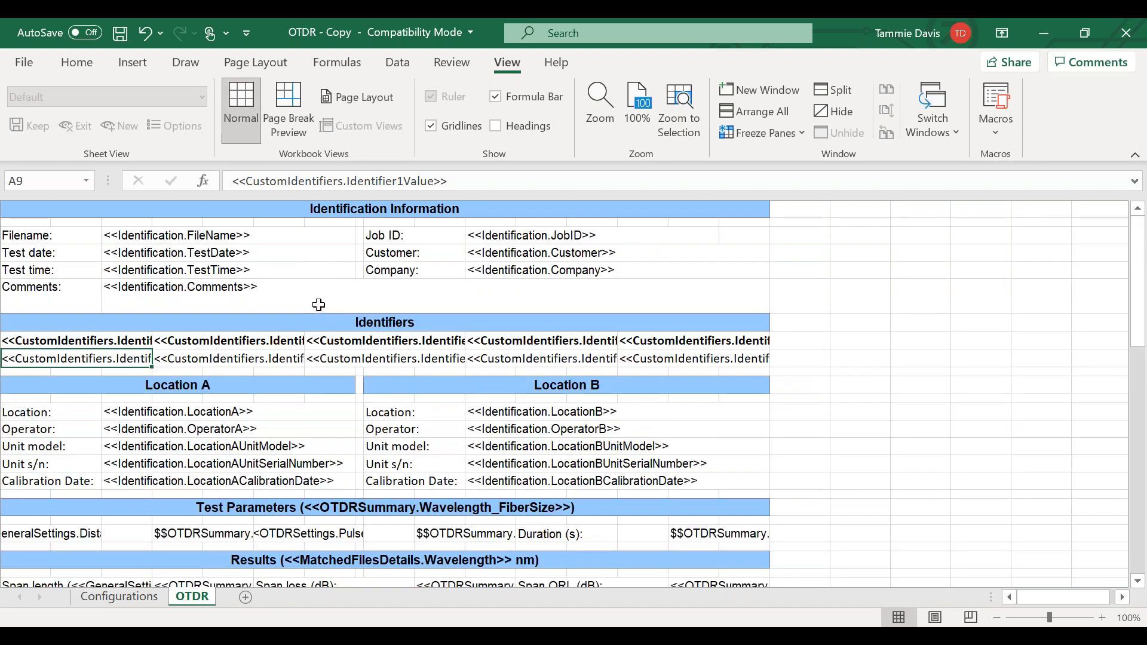
{"action": "left_click", "coordinate": [347, 95]}
{"action": "left_click", "coordinate": [380, 281]}
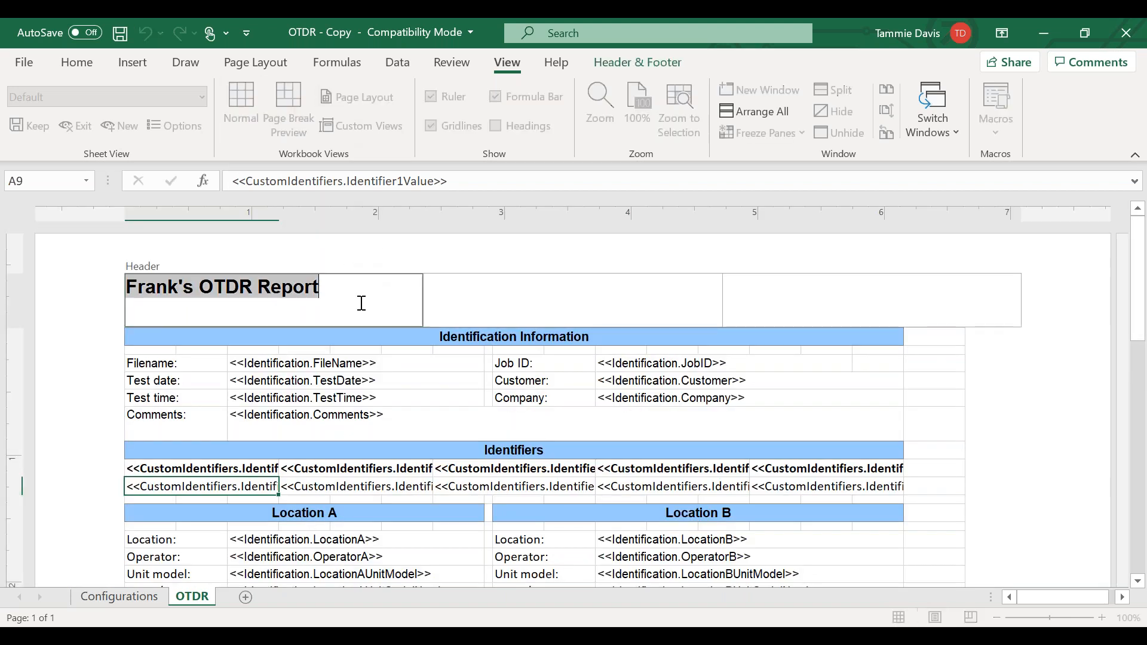
{"action": "left_click", "coordinate": [463, 282]}
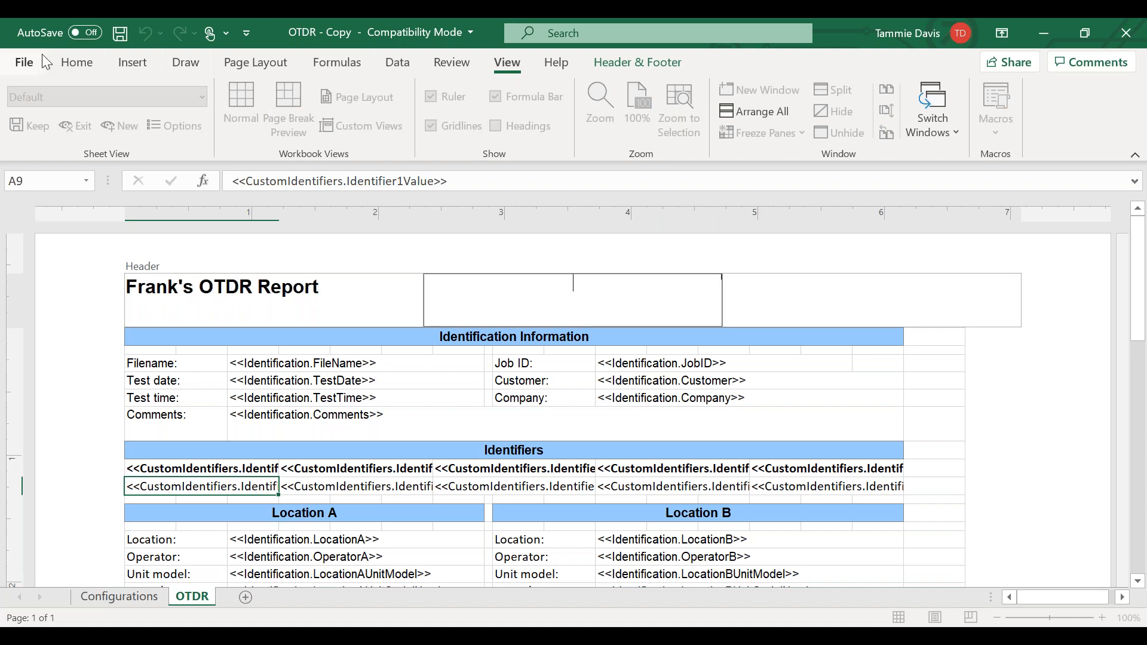
- Try to insert a picture from the illustration options into the page header
{"action": "left_click", "coordinate": [135, 65]}
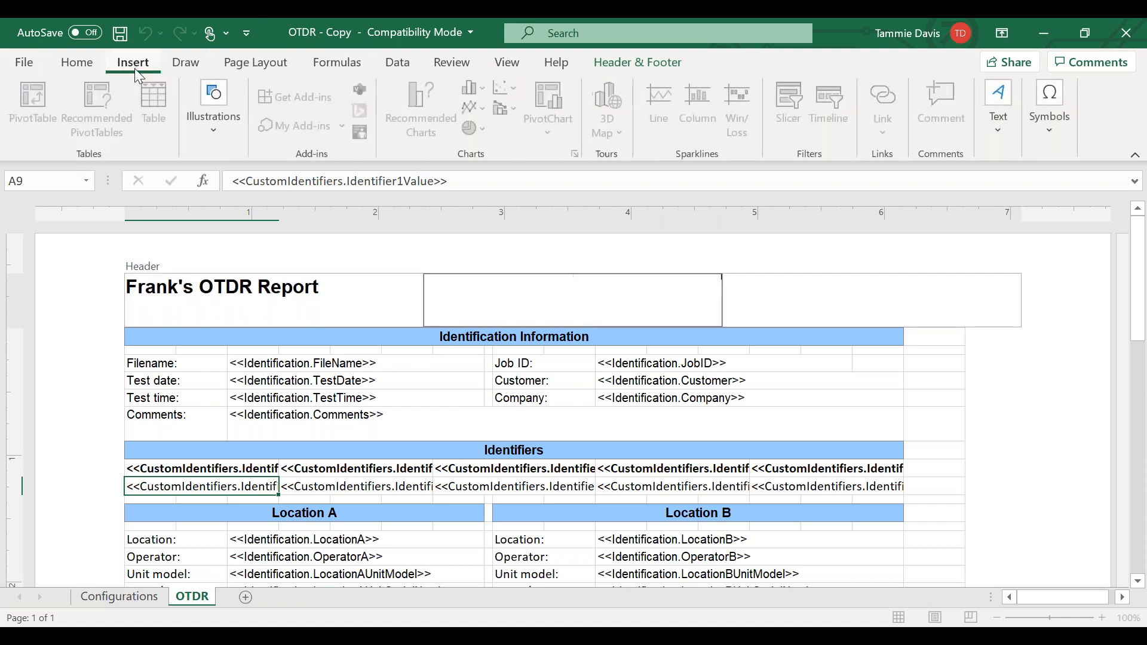
{"action": "left_click", "coordinate": [218, 139]}
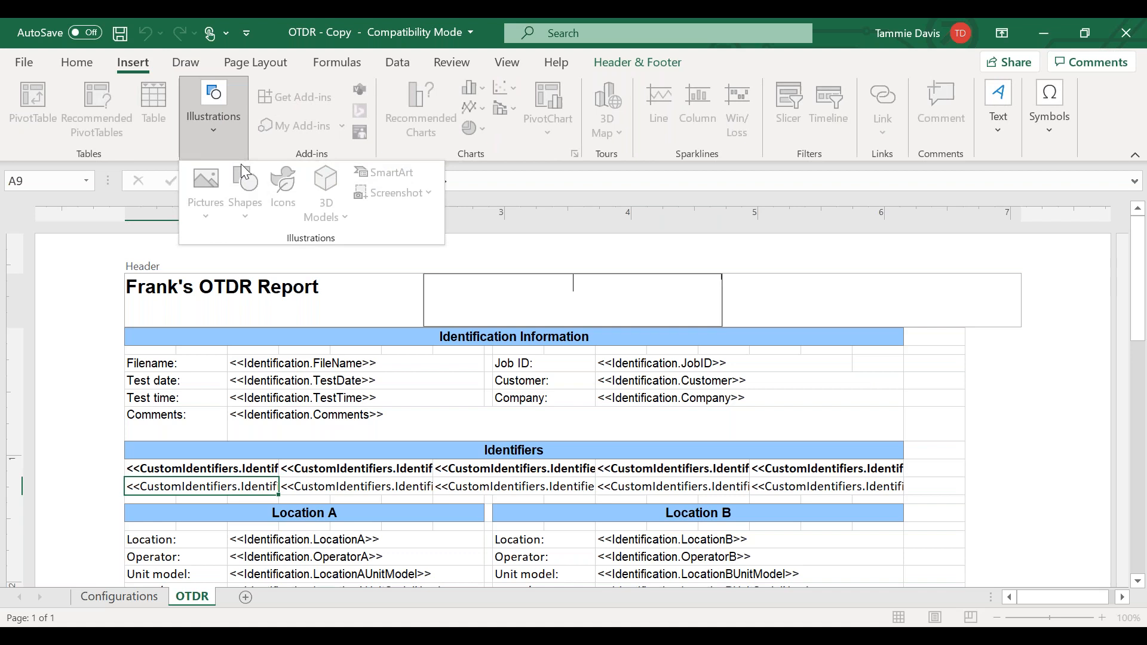
{"action": "left_click", "coordinate": [1055, 382]}
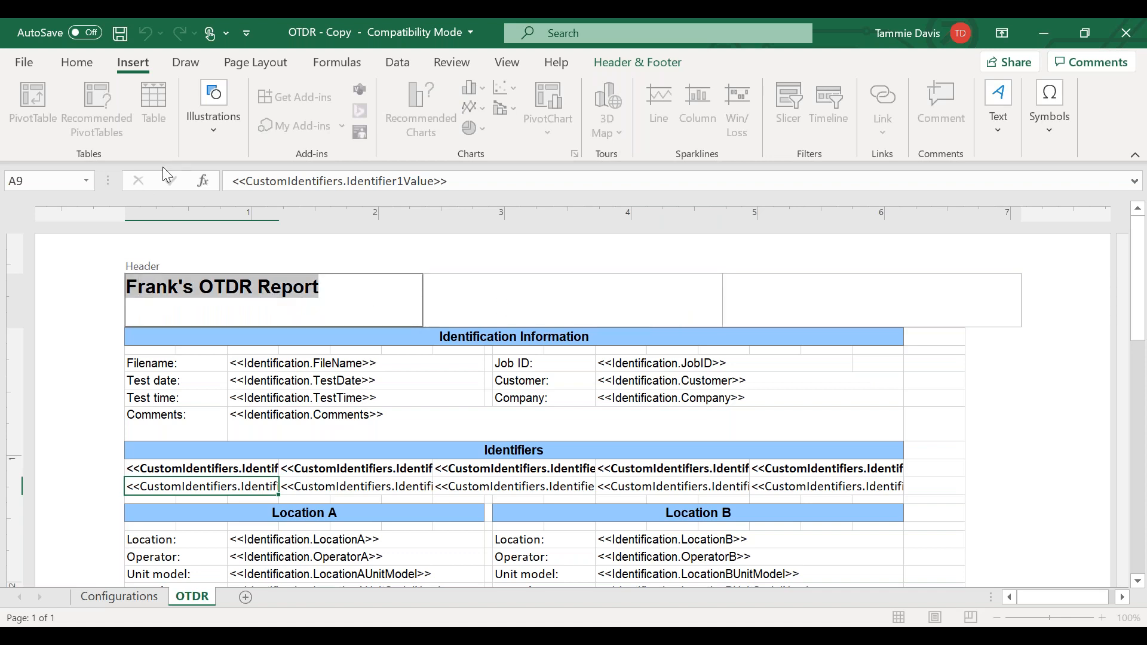
{"action": "left_click", "coordinate": [210, 127]}
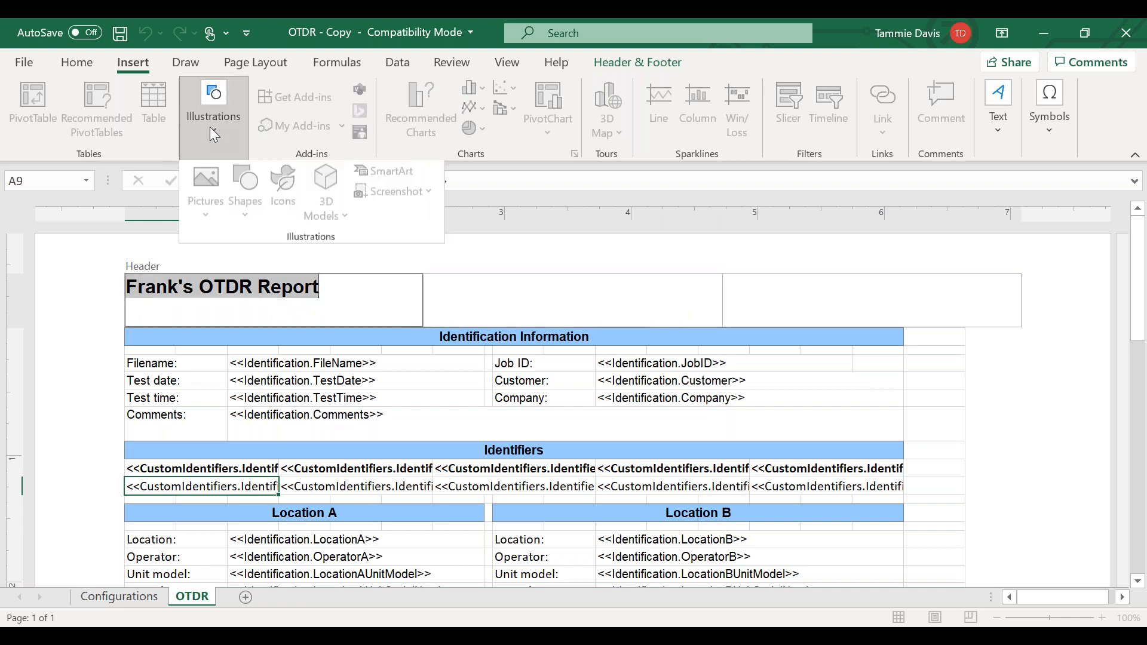
{"action": "left_click", "coordinate": [1039, 421]}
- Leave header editing and insert the SS Solution Logo Hi Res picture from this device onto the OTDR sheet
{"action": "left_click", "coordinate": [994, 458]}
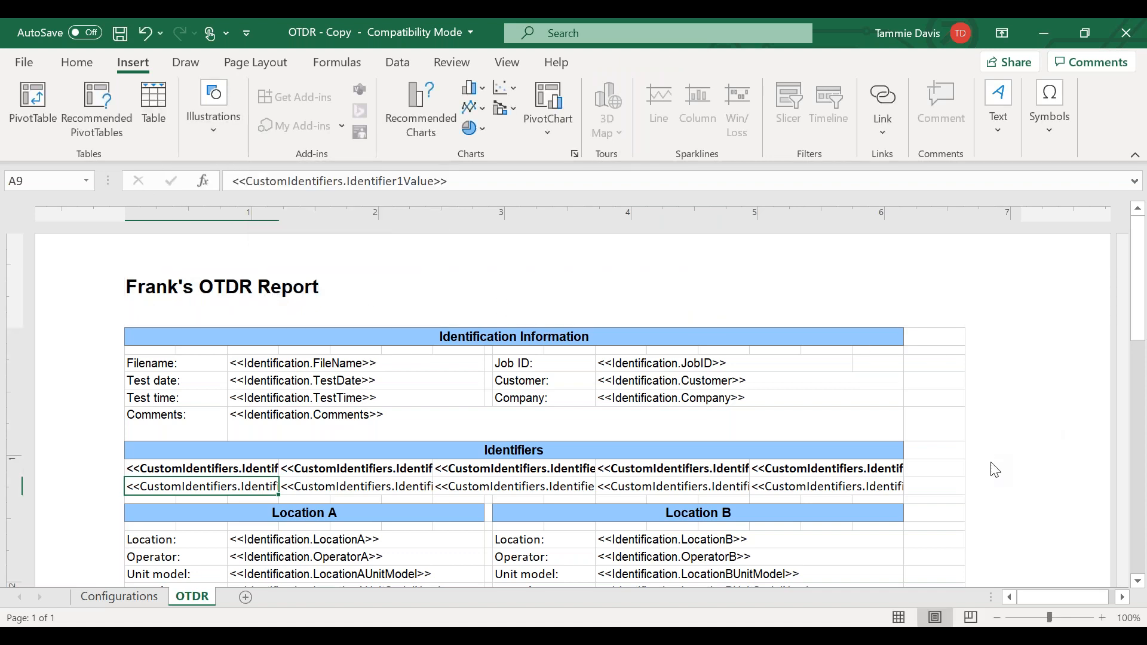
{"action": "left_click", "coordinate": [213, 129]}
{"action": "left_click", "coordinate": [209, 190]}
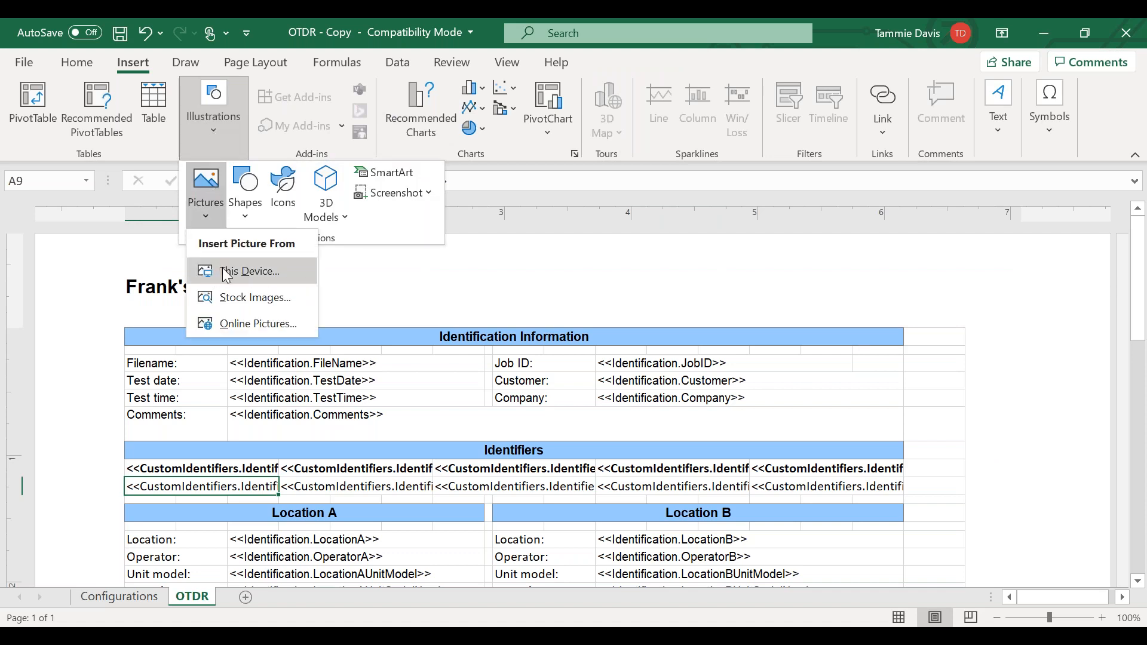
{"action": "left_click", "coordinate": [224, 272]}
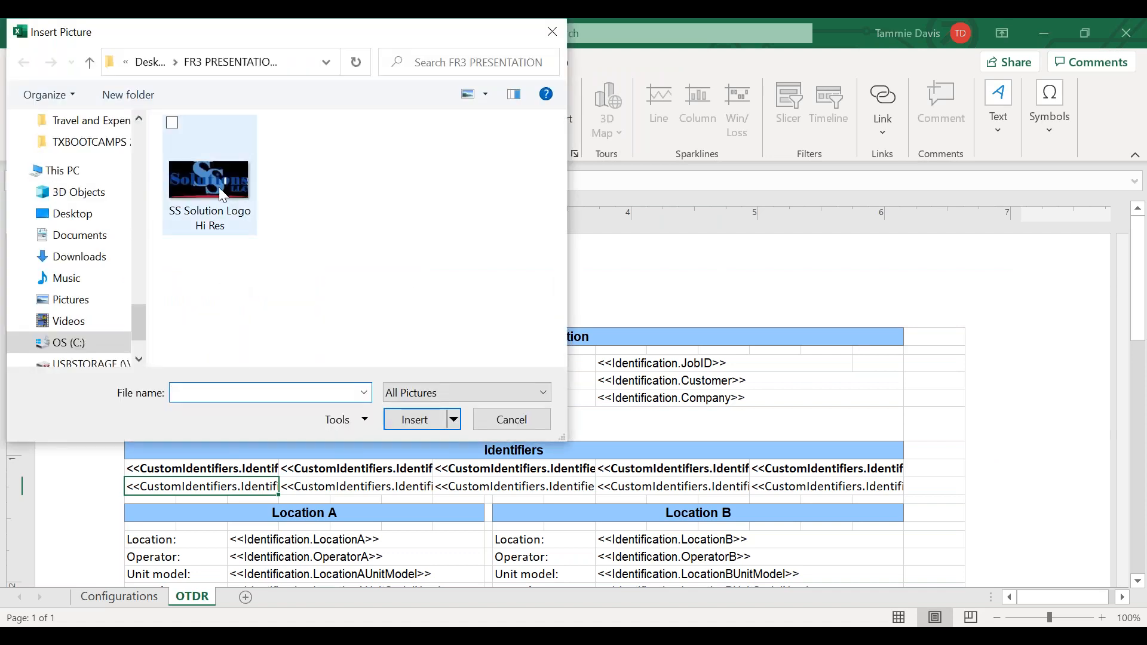
{"action": "left_click", "coordinate": [219, 188]}
{"action": "left_click", "coordinate": [420, 419]}
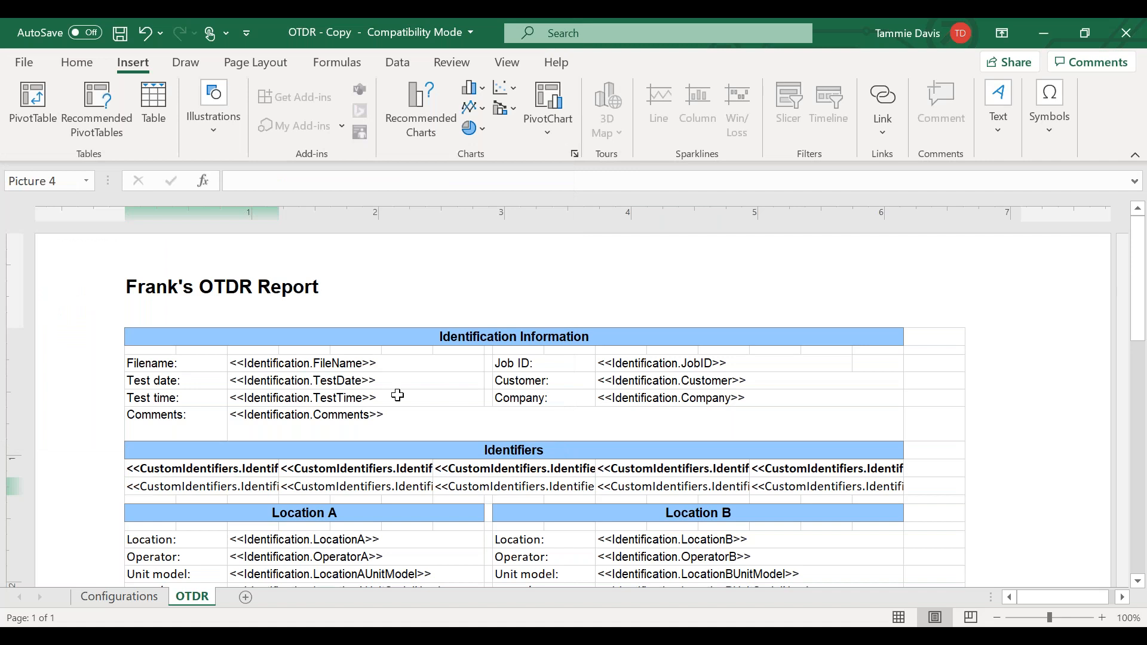
- Move the inserted logo down the page over the report's Graphic section
{"action": "scroll", "coordinate": [374, 343], "scroll_direction": "down", "scroll_amount": 3}
{"action": "scroll", "coordinate": [376, 347], "scroll_direction": "down", "scroll_amount": 6}
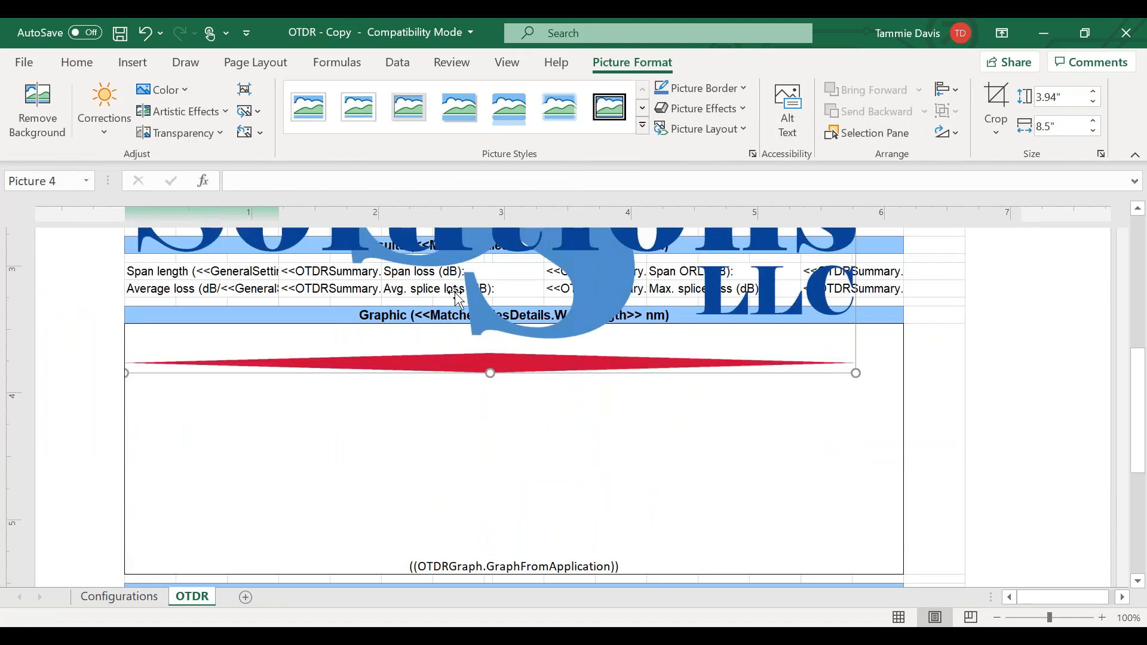
{"action": "scroll", "coordinate": [481, 317], "scroll_direction": "down", "scroll_amount": 4}
{"action": "scroll", "coordinate": [482, 316], "scroll_direction": "up", "scroll_amount": 4}
{"action": "left_click_drag", "start_coordinate": [584, 263], "coordinate": [611, 486]}
- Examine the contents of the page footer's signature section, and leave footer editing without changes
{"action": "scroll", "coordinate": [561, 410], "scroll_direction": "down", "scroll_amount": 6}
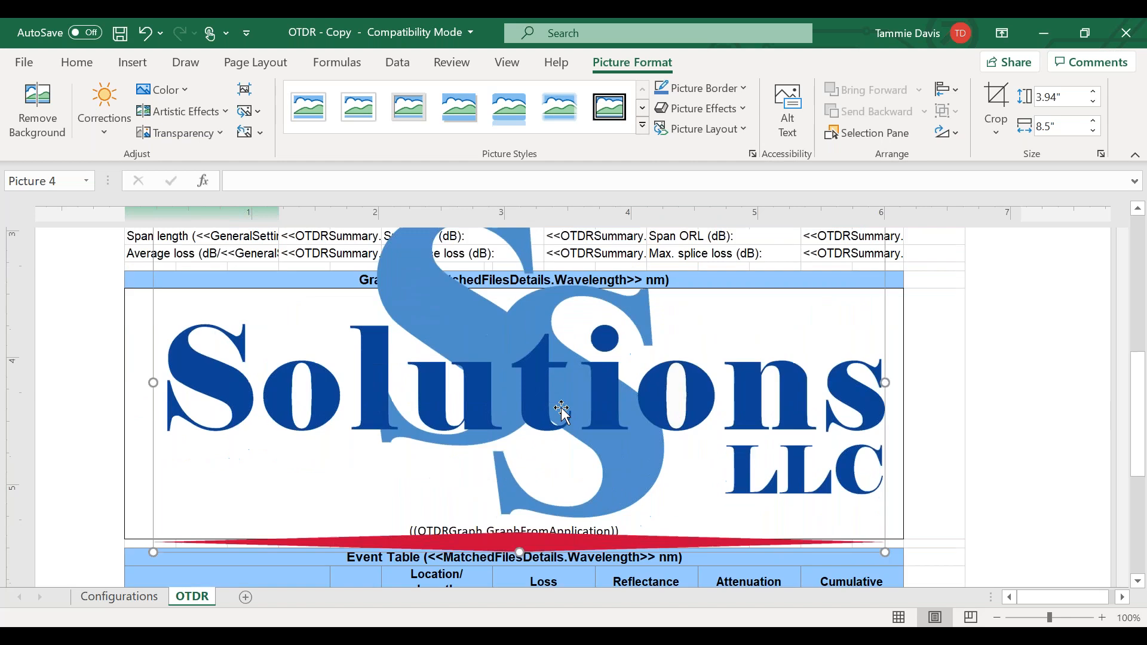
{"action": "scroll", "coordinate": [559, 408], "scroll_direction": "down", "scroll_amount": 3}
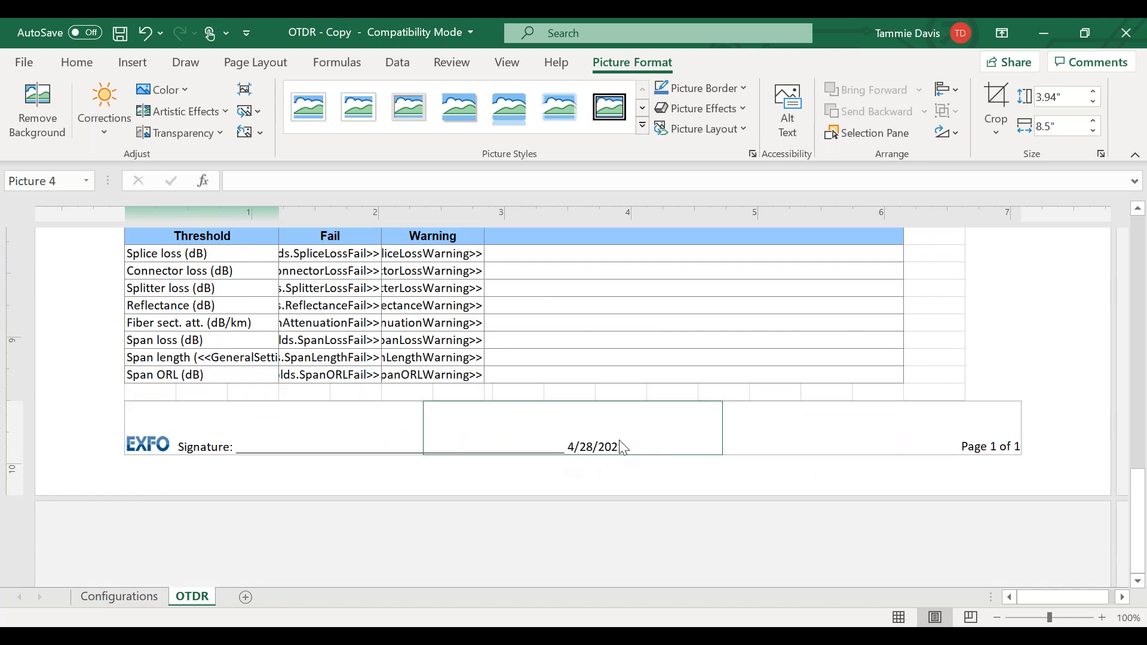
{"action": "left_click", "coordinate": [205, 435]}
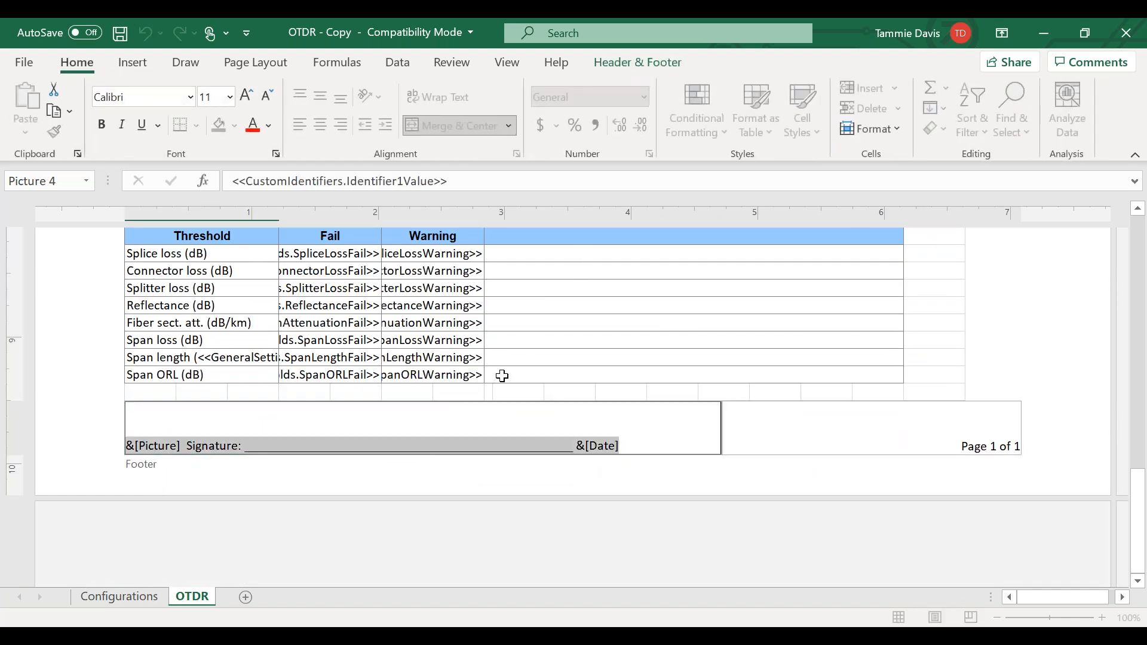
{"action": "left_click", "coordinate": [361, 518]}
{"action": "scroll", "coordinate": [335, 433], "scroll_direction": "down", "scroll_amount": 2}
{"action": "scroll", "coordinate": [334, 432], "scroll_direction": "up", "scroll_amount": 7}
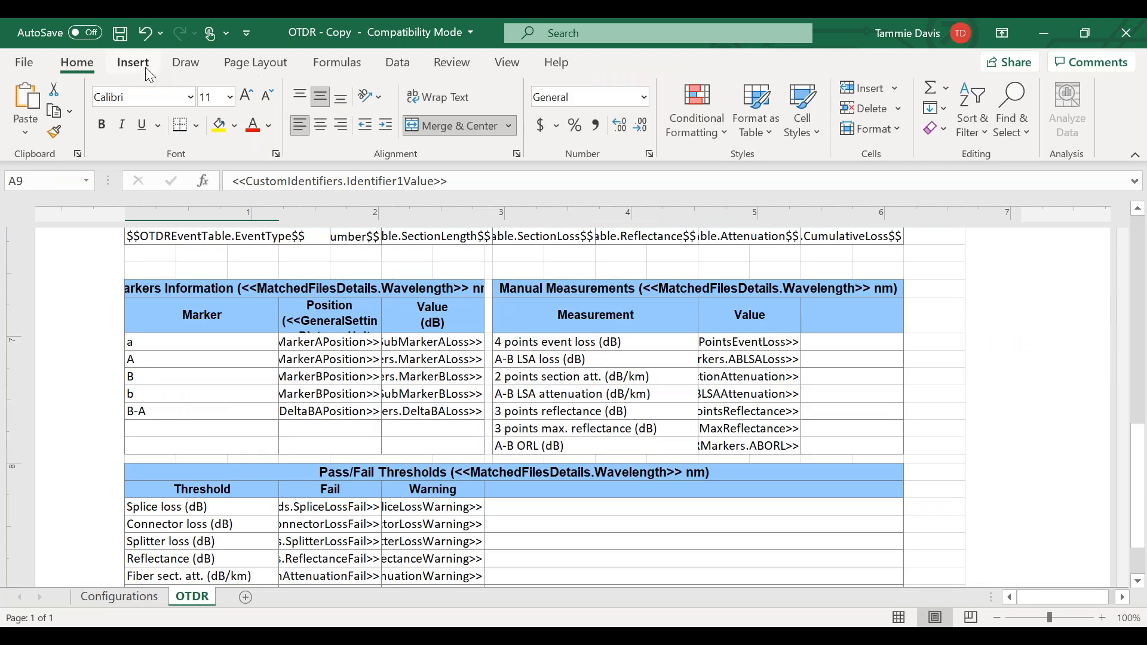
- Switch the sheet to Normal view and scale the logo down to less than half its size
{"action": "left_click", "coordinate": [506, 66]}
{"action": "left_click", "coordinate": [249, 112]}
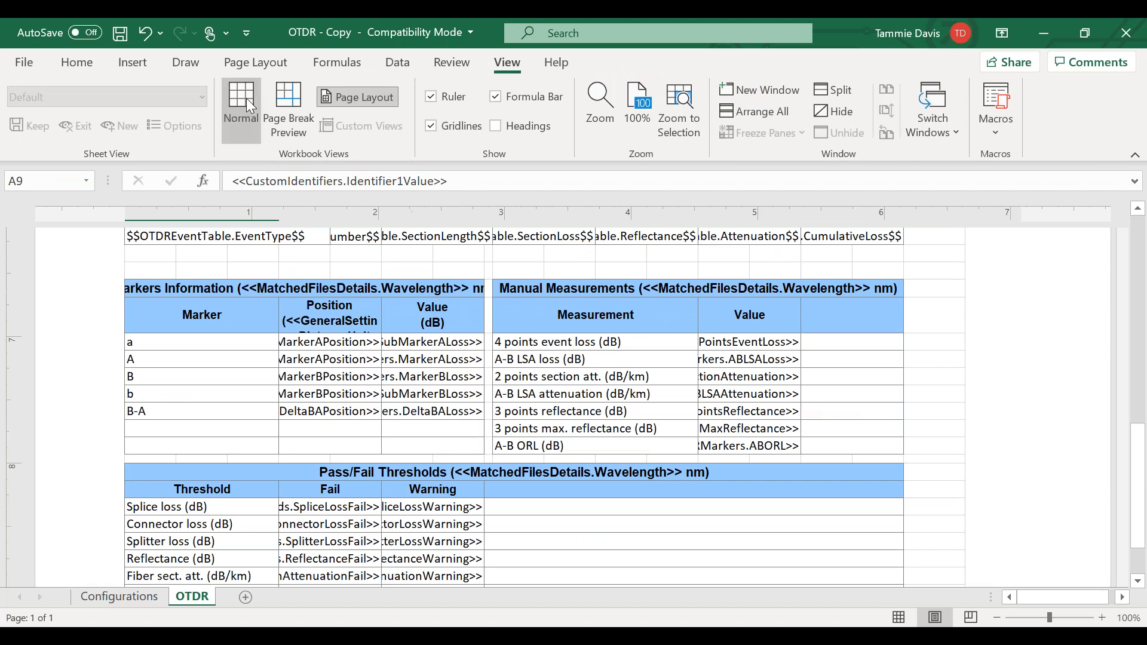
{"action": "left_click", "coordinate": [418, 358]}
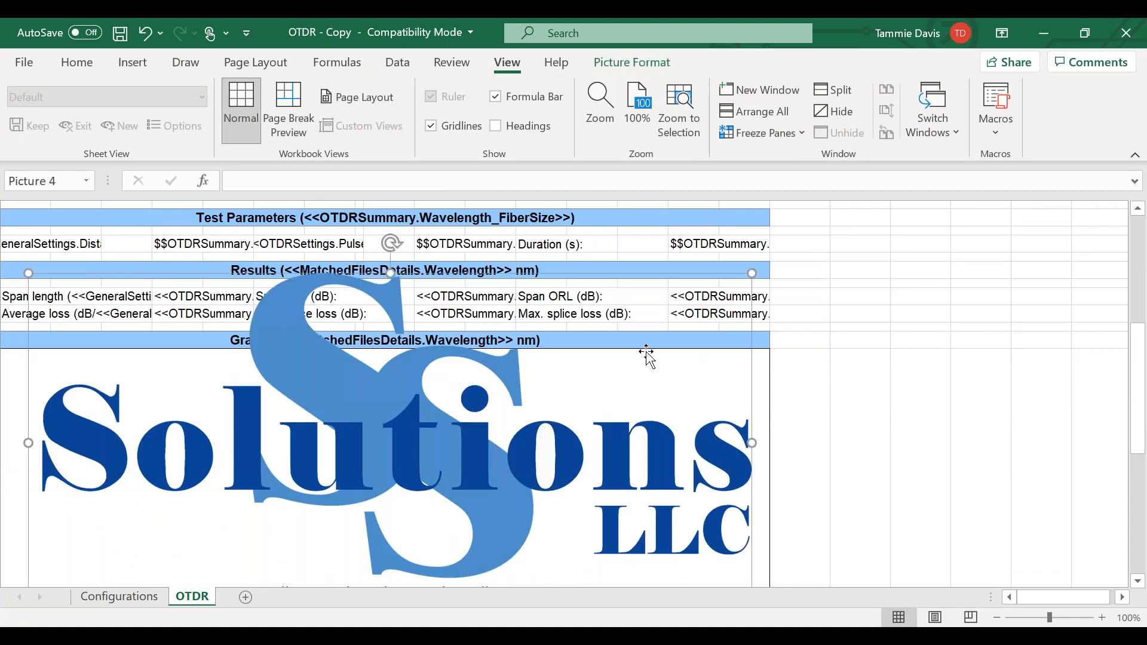
{"action": "left_click_drag", "start_coordinate": [741, 284], "coordinate": [315, 458]}
- Move the reduced logo to the blank area directly beneath the Pass/Fail Thresholds table, aligned with the table's left edge
{"action": "scroll", "coordinate": [314, 459], "scroll_direction": "down", "scroll_amount": 10}
{"action": "scroll", "coordinate": [314, 458], "scroll_direction": "up", "scroll_amount": 2}
{"action": "left_click_drag", "start_coordinate": [215, 451], "coordinate": [922, 510]}
{"action": "scroll", "coordinate": [685, 346], "scroll_direction": "down", "scroll_amount": 6}
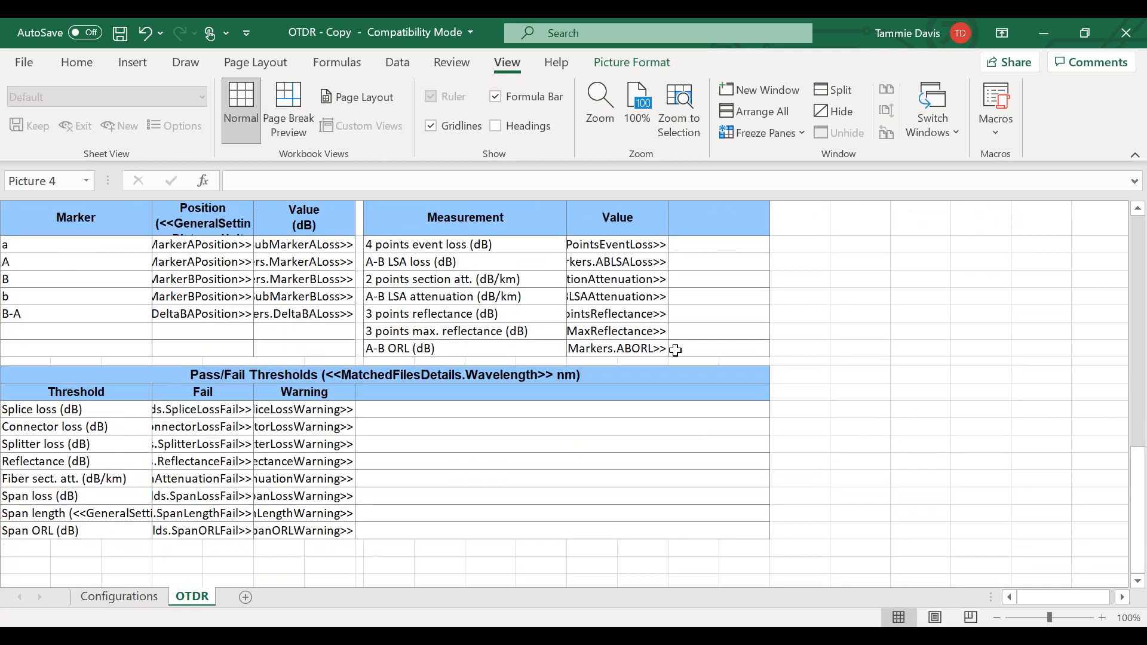
{"action": "scroll", "coordinate": [875, 415], "scroll_direction": "up", "scroll_amount": 2}
{"action": "left_click_drag", "start_coordinate": [878, 242], "coordinate": [539, 532]}
{"action": "scroll", "coordinate": [540, 531], "scroll_direction": "down", "scroll_amount": 4}
{"action": "left_click_drag", "start_coordinate": [552, 259], "coordinate": [149, 395]}
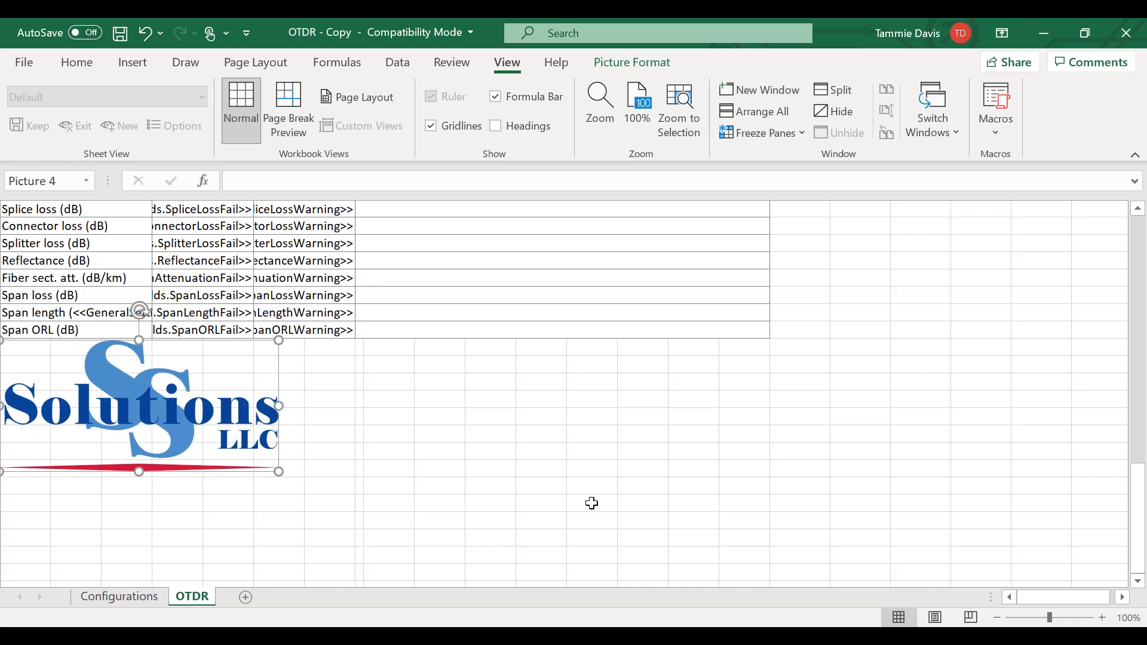
{"action": "left_click", "coordinate": [663, 518]}
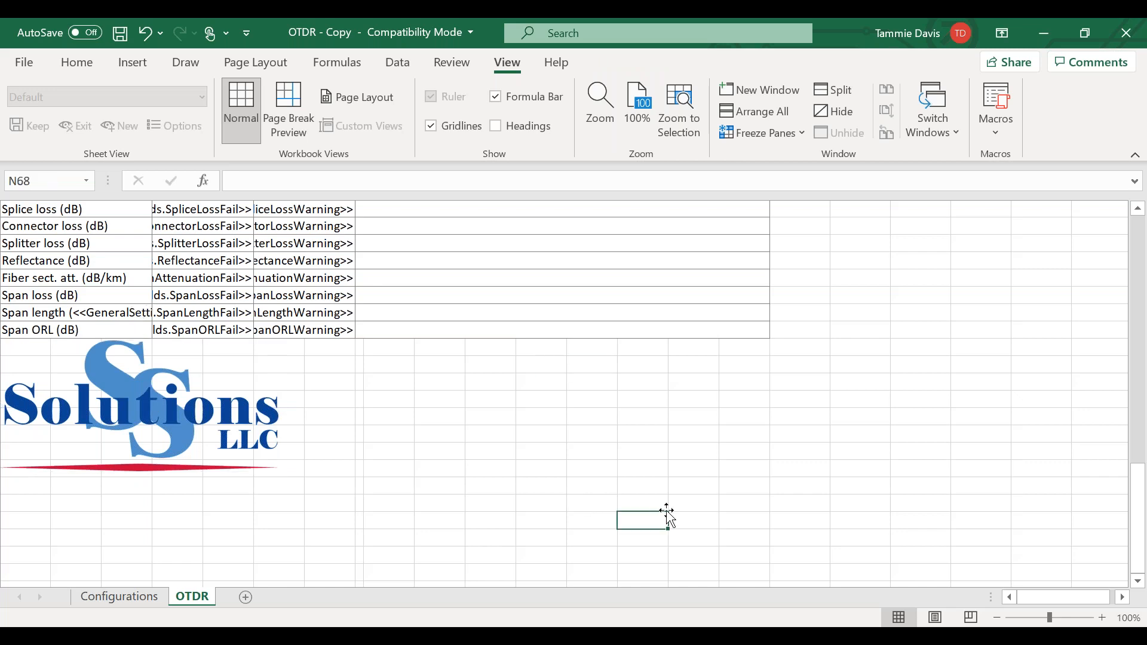
- Save and close the OTDR - Copy workbook, and close the OTDR template folder window
{"action": "left_click", "coordinate": [121, 35]}
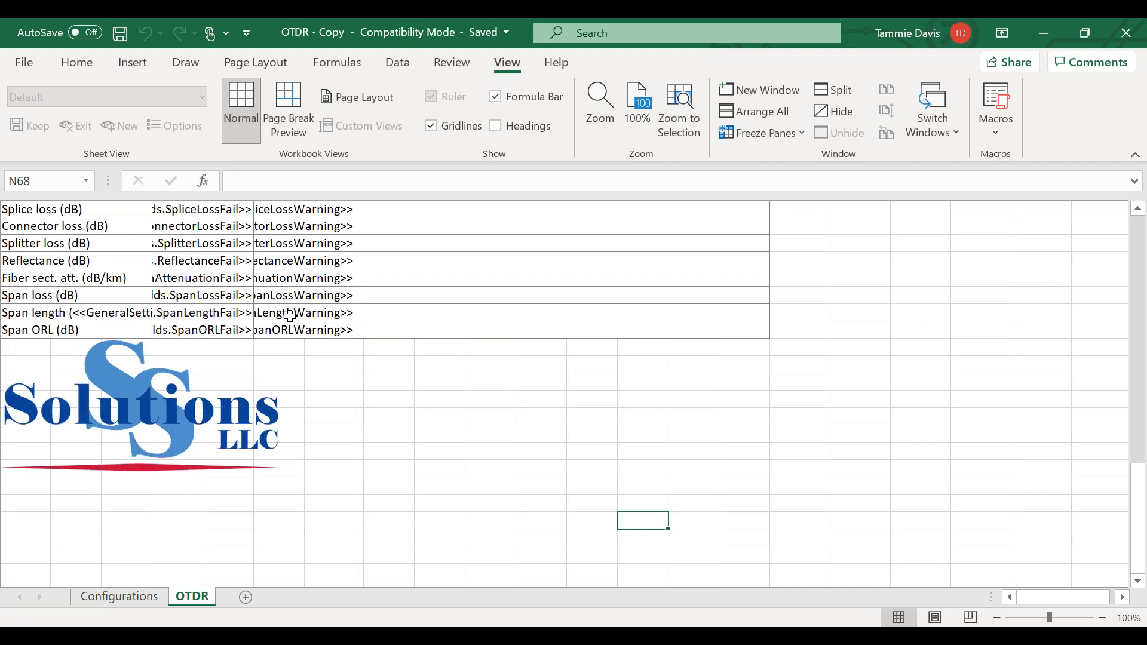
{"action": "left_click", "coordinate": [1127, 33]}
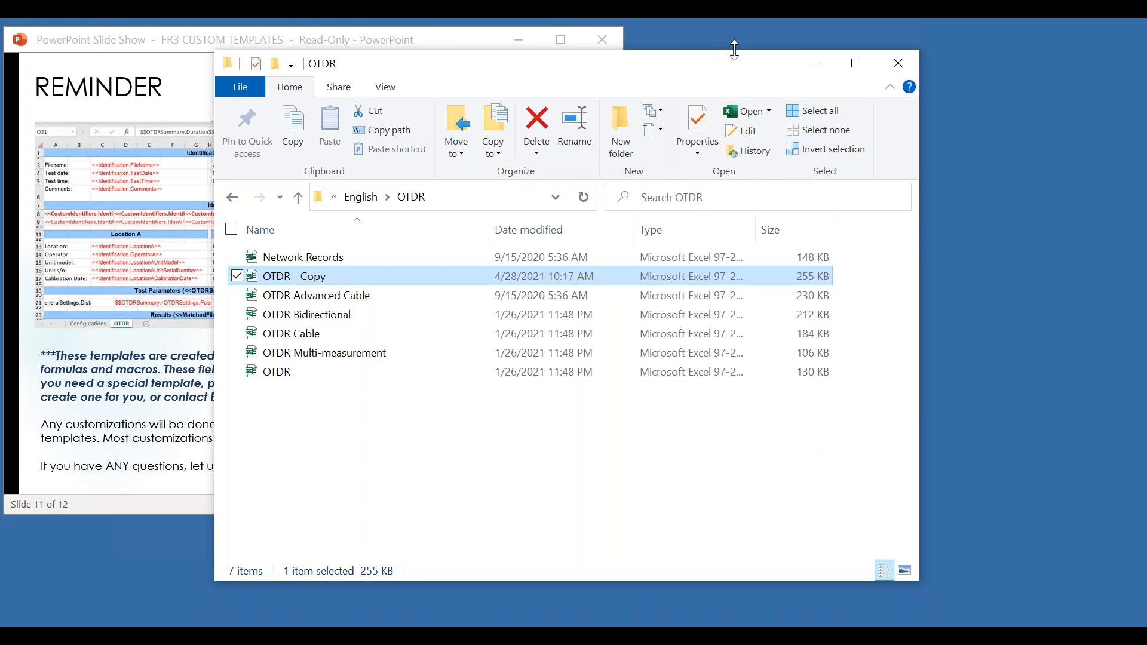
{"action": "left_click", "coordinate": [896, 61]}
{"action": "left_click", "coordinate": [556, 323]}
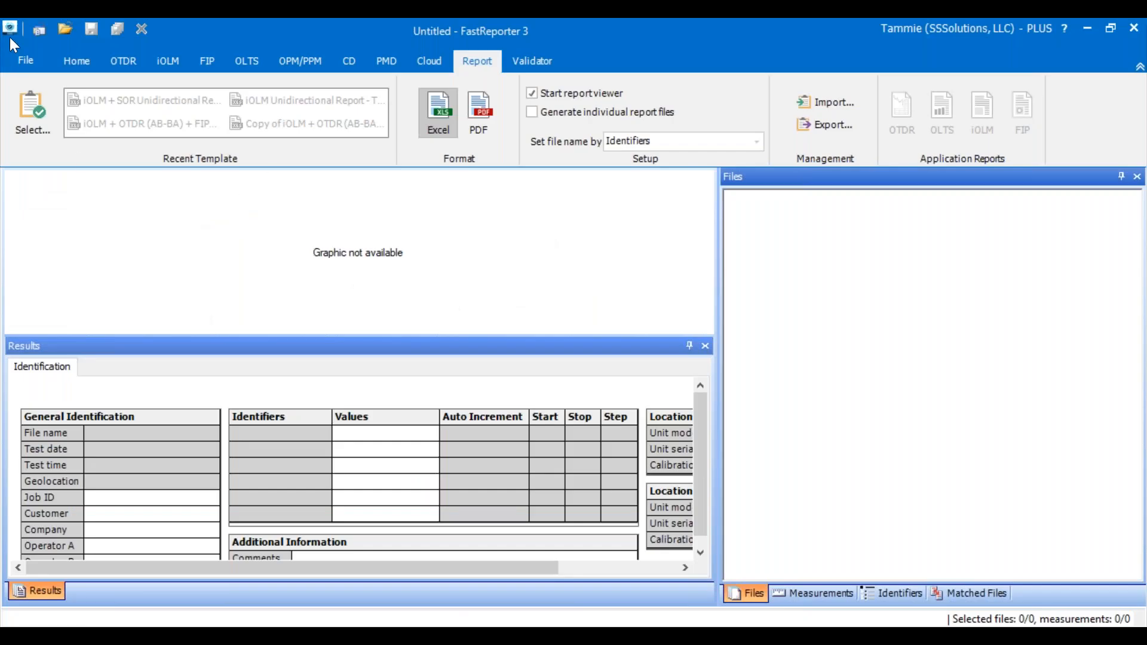
- Switch to FastReporter 3 and browse its sample files to the A_B folder under OTDR, Bidirectional
{"action": "left_click", "coordinate": [25, 60]}
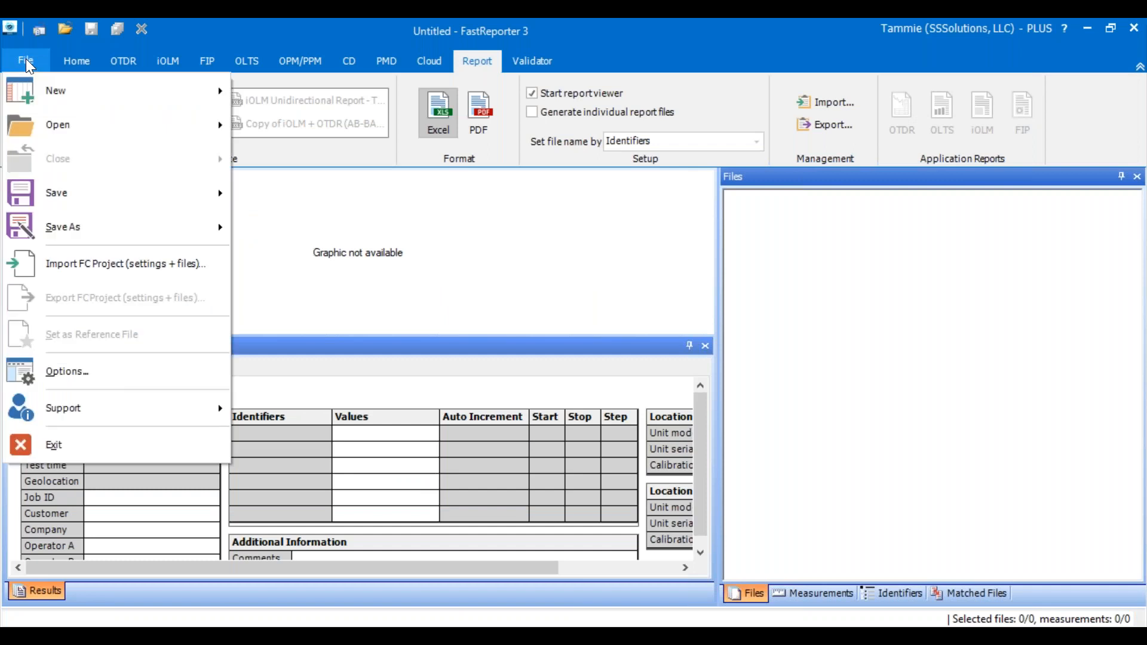
{"action": "mouse_move", "coordinate": [67, 128]}
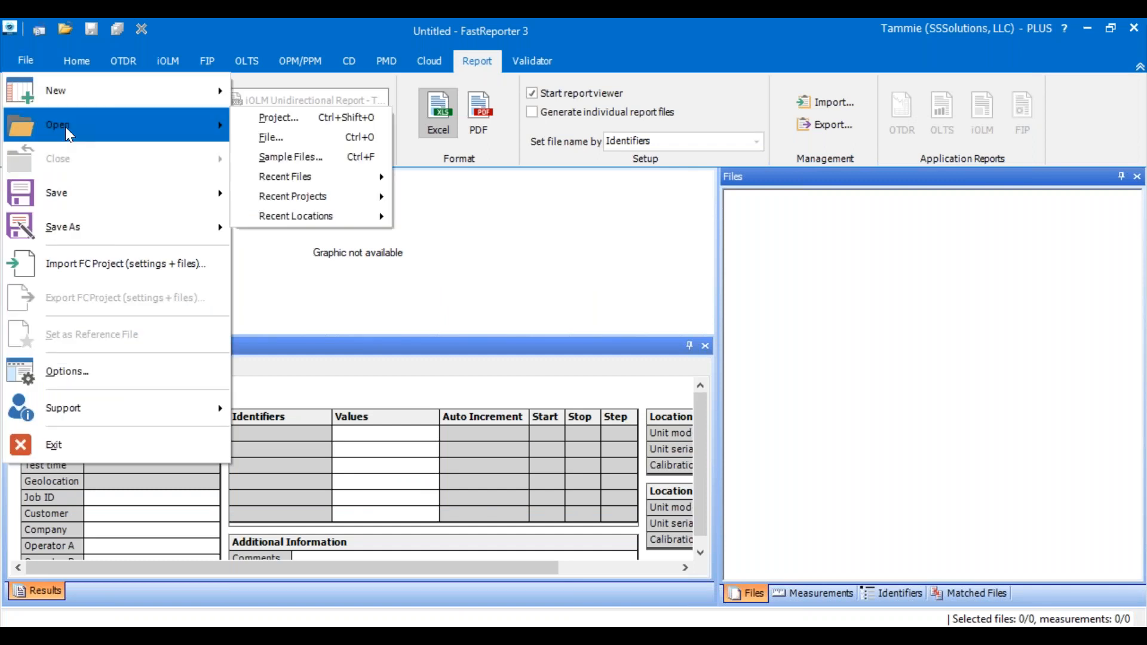
{"action": "left_click", "coordinate": [270, 161]}
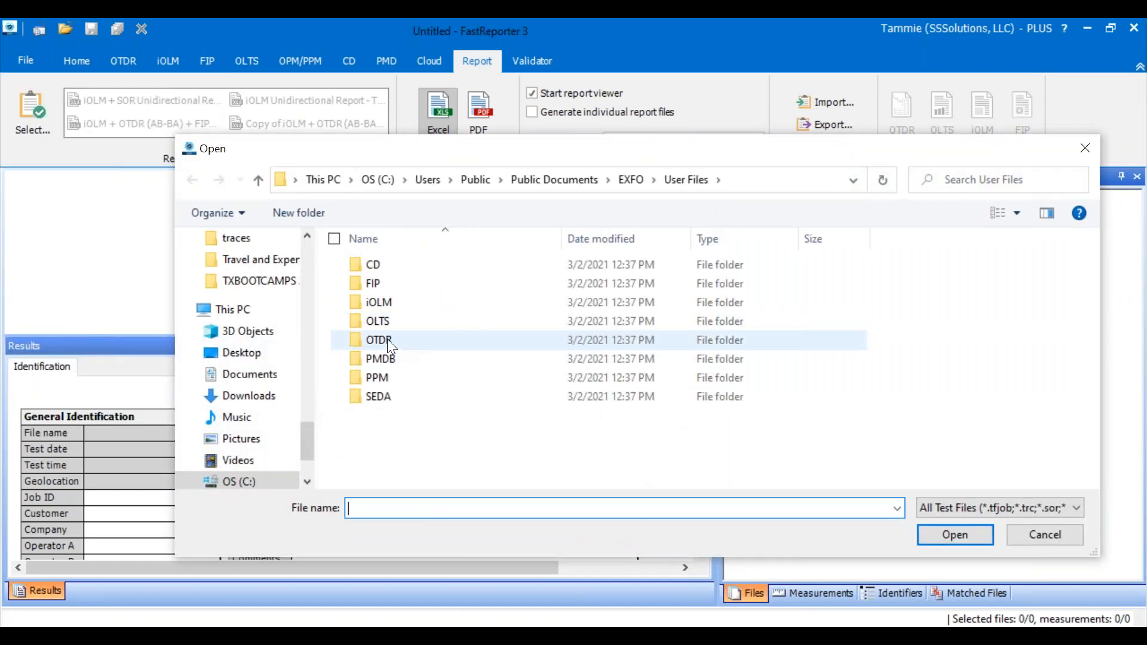
{"action": "double_click", "coordinate": [387, 339]}
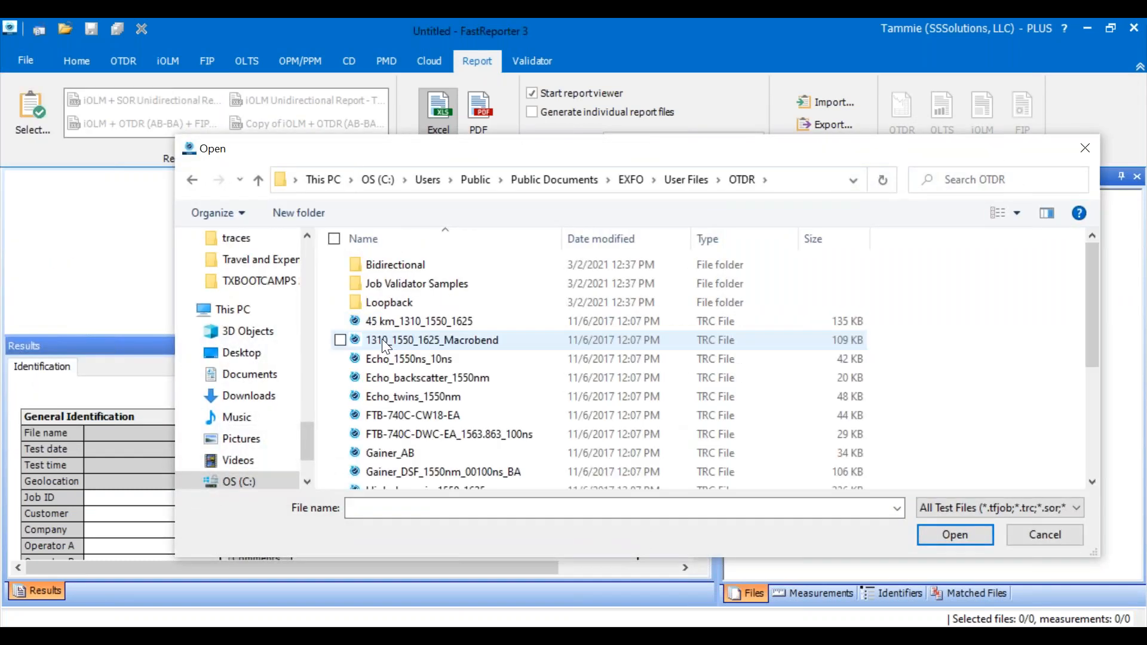
{"action": "double_click", "coordinate": [406, 266]}
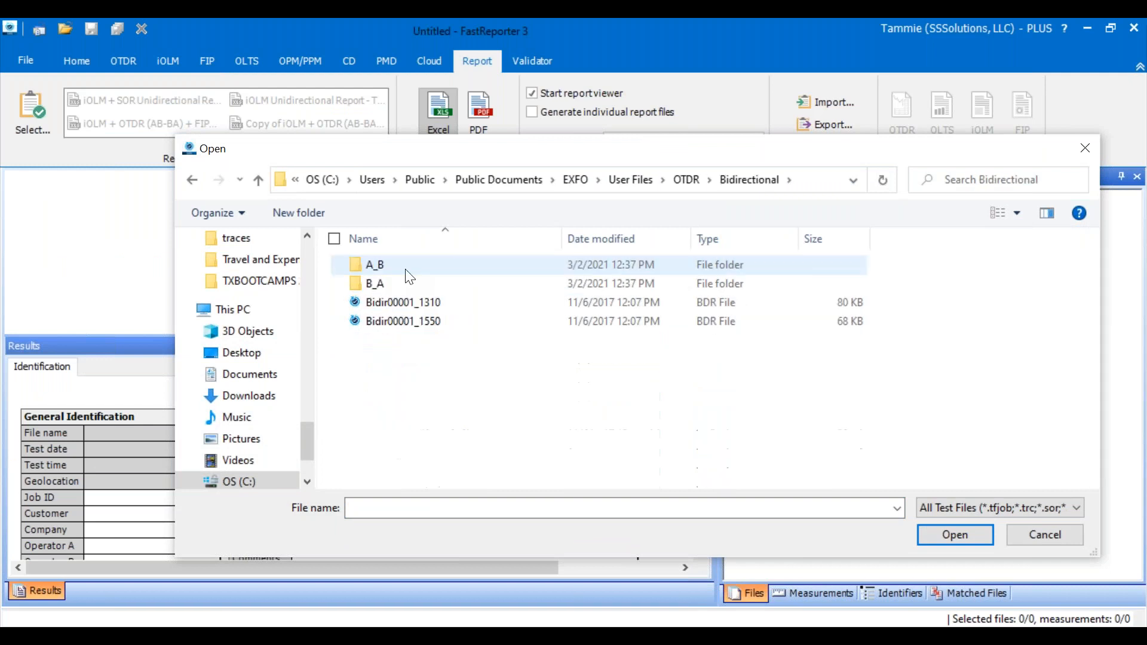
{"action": "double_click", "coordinate": [364, 263]}
- Select twelve consecutive trace files starting with AB_1310_1550_fiber8 and open them
{"action": "left_click", "coordinate": [441, 265]}
{"action": "scroll", "coordinate": [440, 264], "scroll_direction": "down", "scroll_amount": 1}
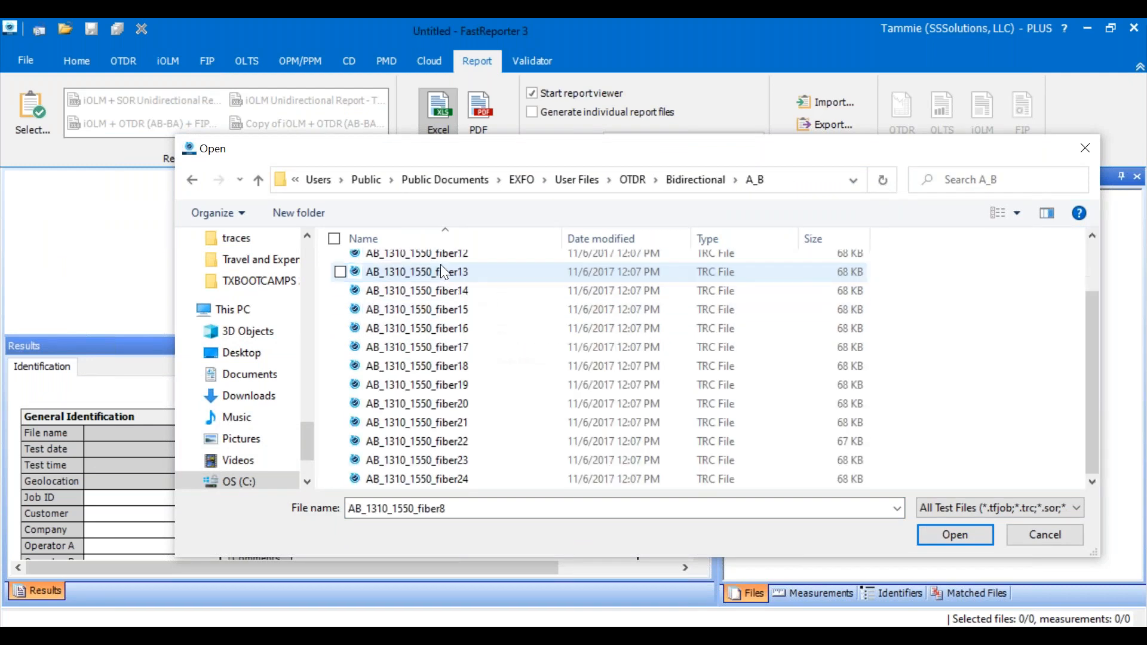
{"action": "left_click", "coordinate": [458, 402], "text": "shift"}
{"action": "left_click", "coordinate": [941, 536]}
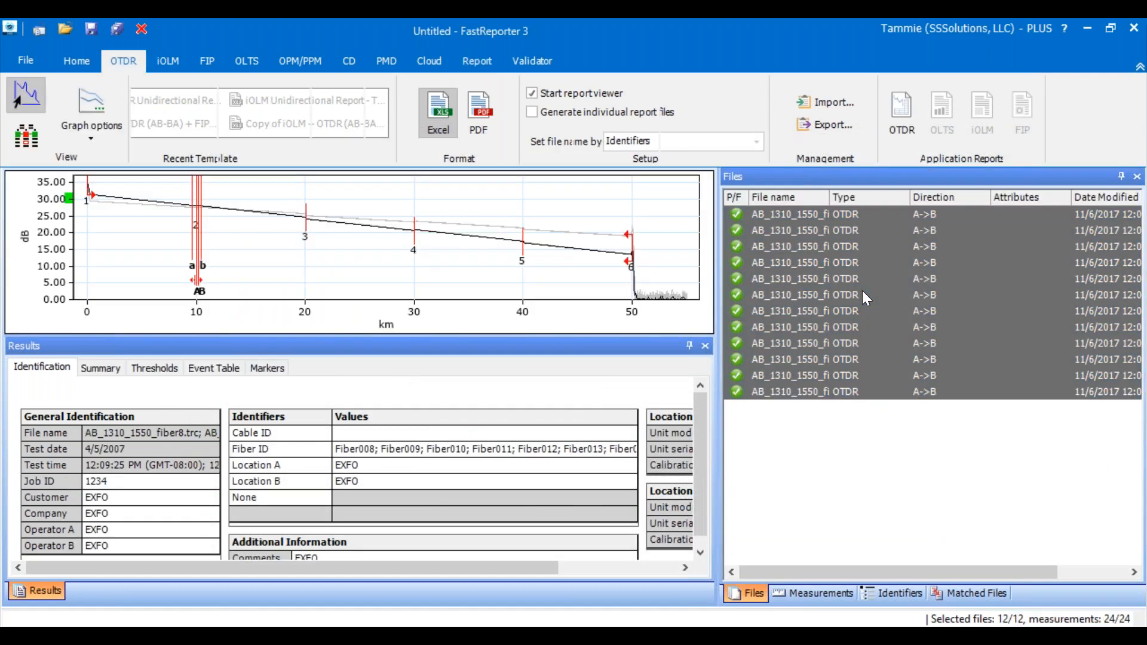
- Generate an Excel report named Fiber008 for the loaded traces with the OTDR - Copy template, and examine the end of its first sheet
{"action": "right_click", "coordinate": [862, 290]}
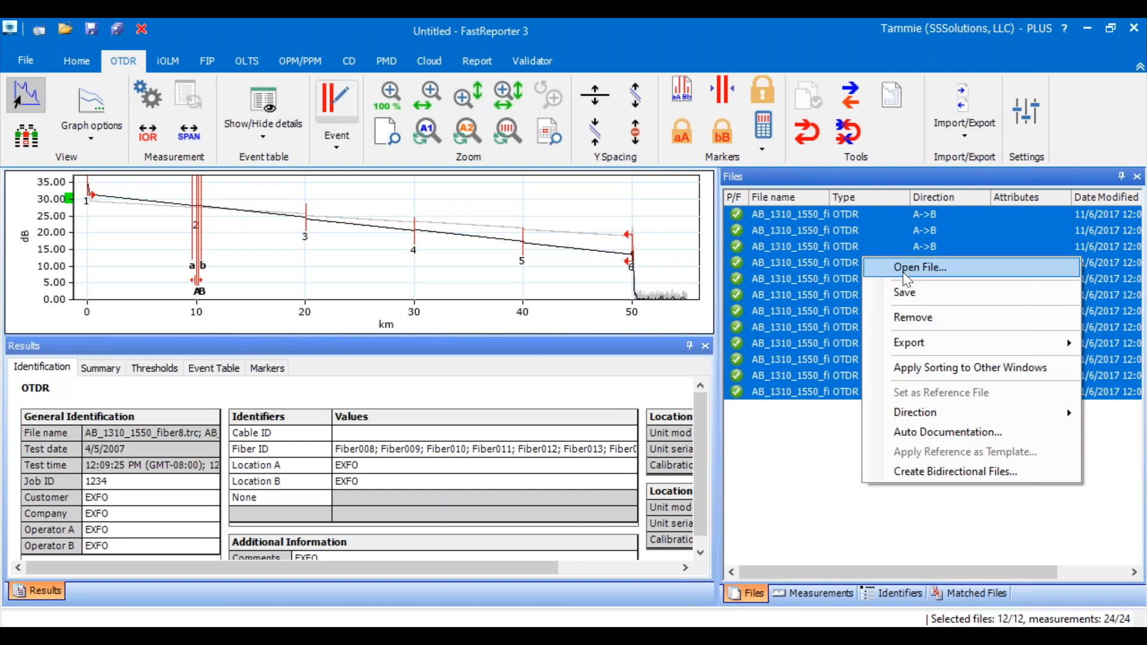
{"action": "left_click", "coordinate": [472, 60]}
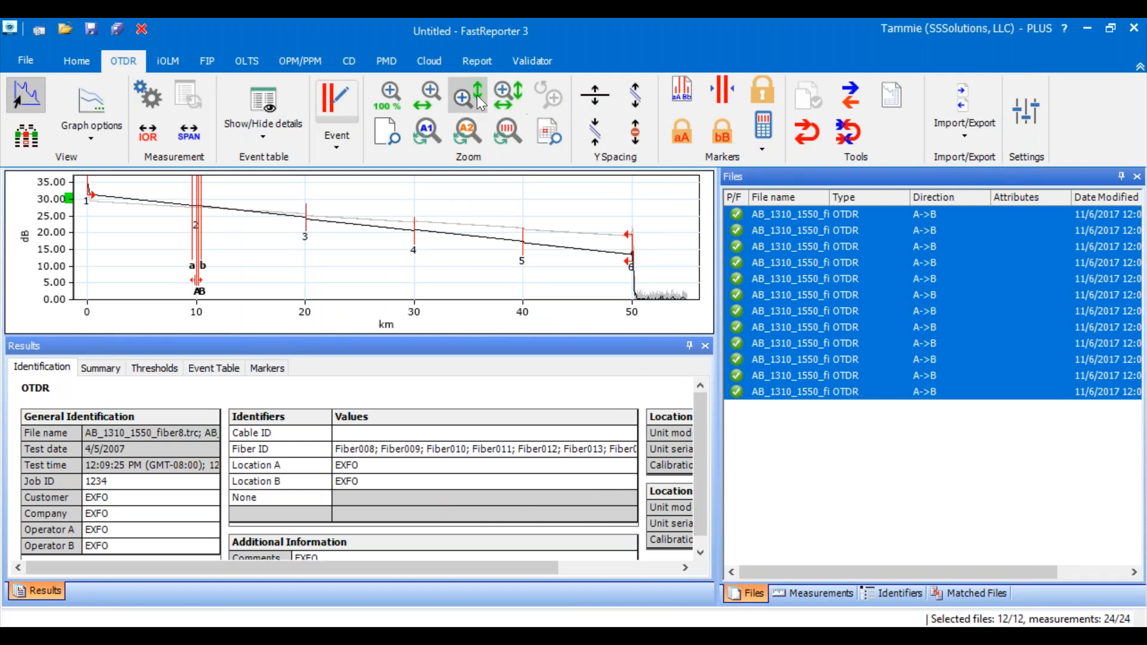
{"action": "left_click", "coordinate": [475, 62]}
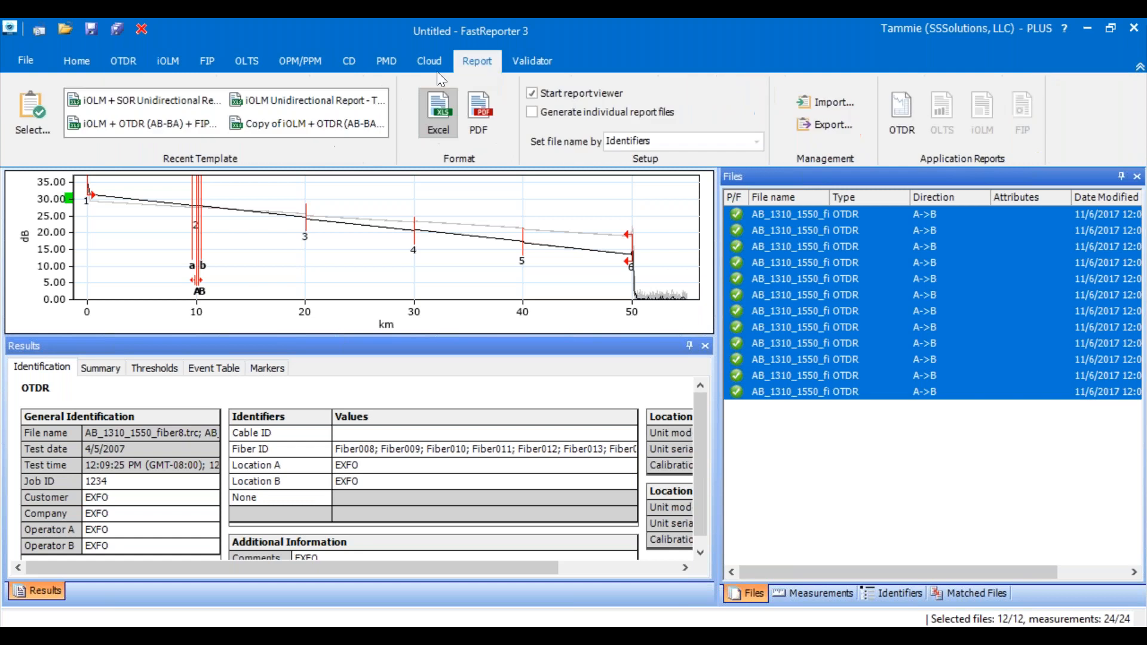
{"action": "left_click", "coordinate": [38, 115]}
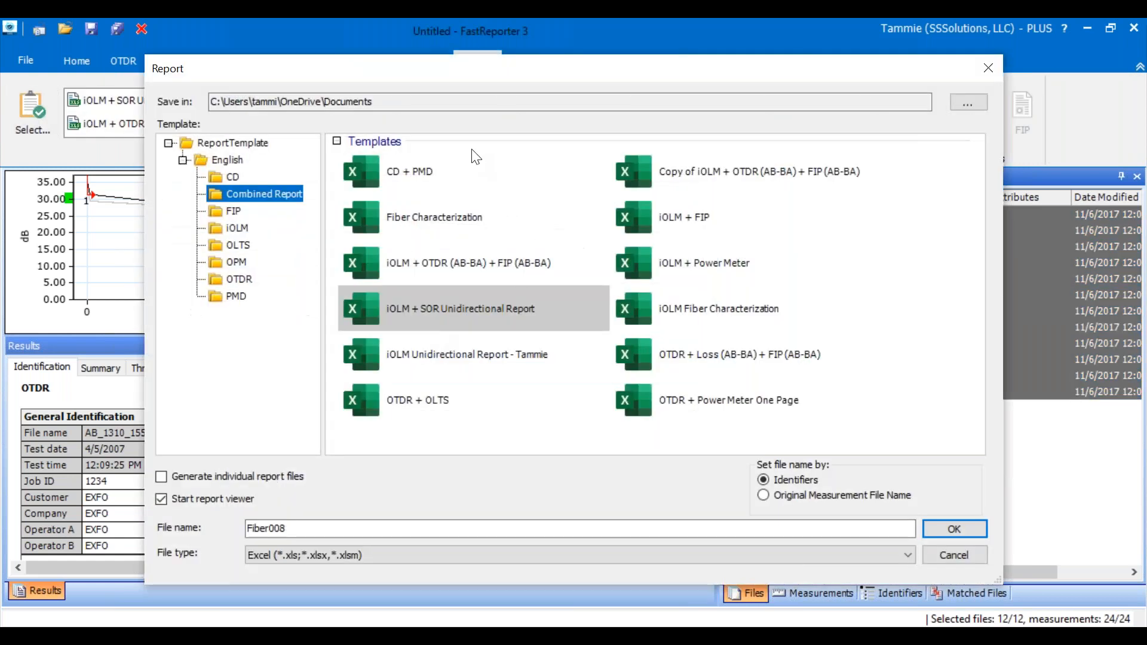
{"action": "left_click", "coordinate": [240, 276]}
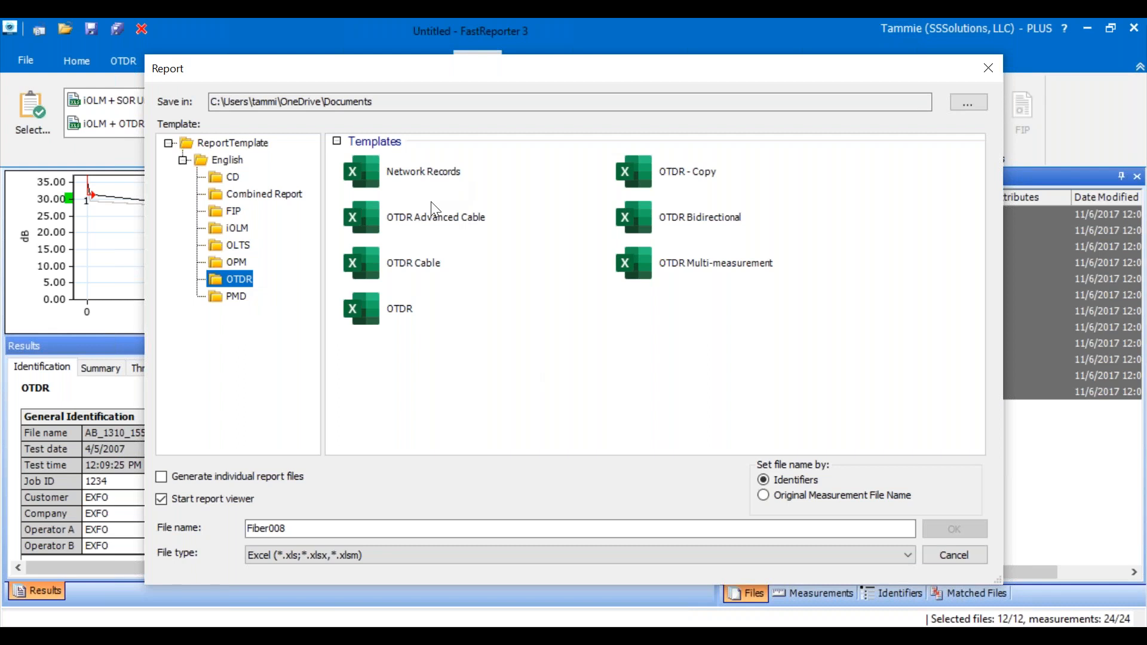
{"action": "double_click", "coordinate": [698, 171]}
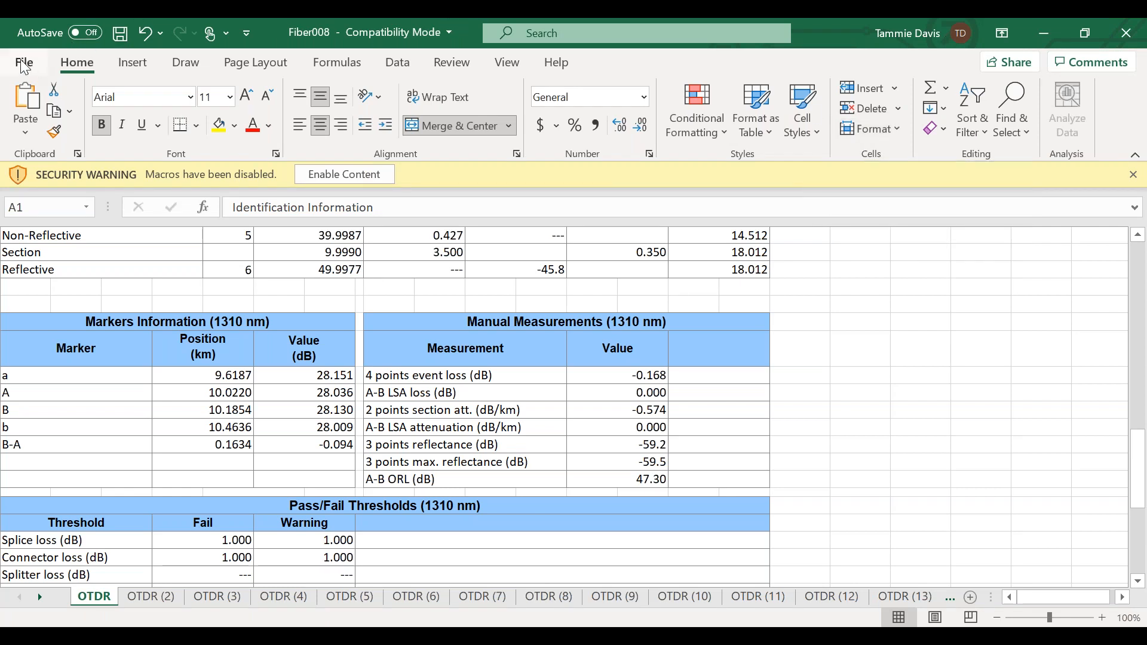
{"action": "scroll", "coordinate": [146, 242], "scroll_direction": "down", "scroll_amount": 4}
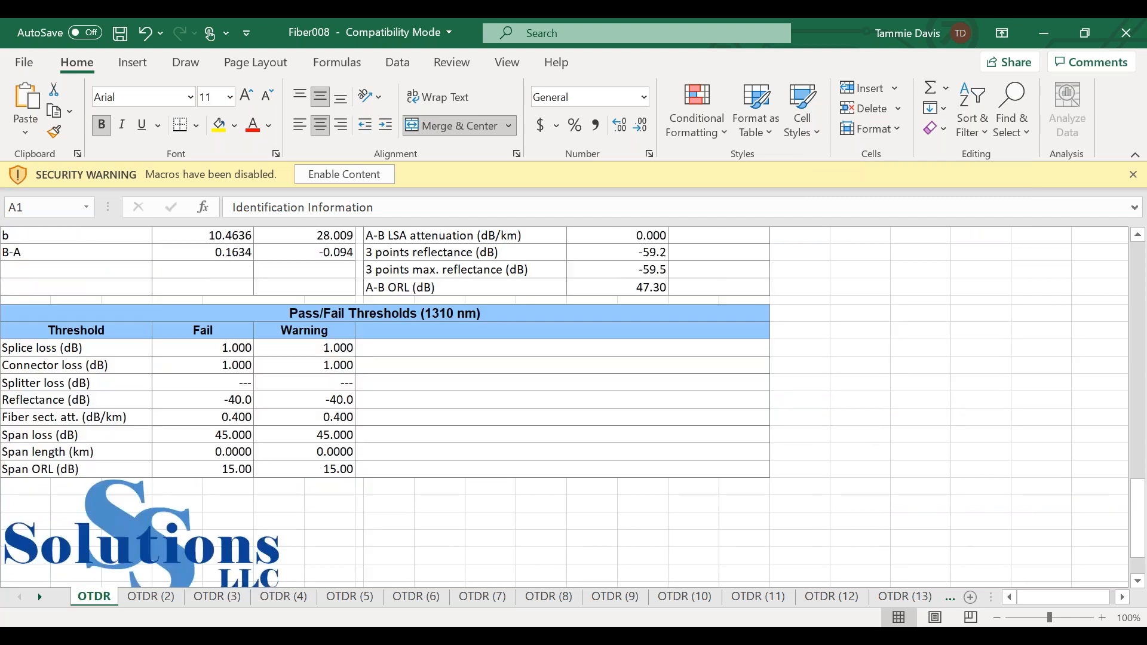
- Save the Fiber008 workbook as a PDF named Fiber008 in the Documents folder
{"action": "scroll", "coordinate": [564, 406], "scroll_direction": "up", "scroll_amount": 8}
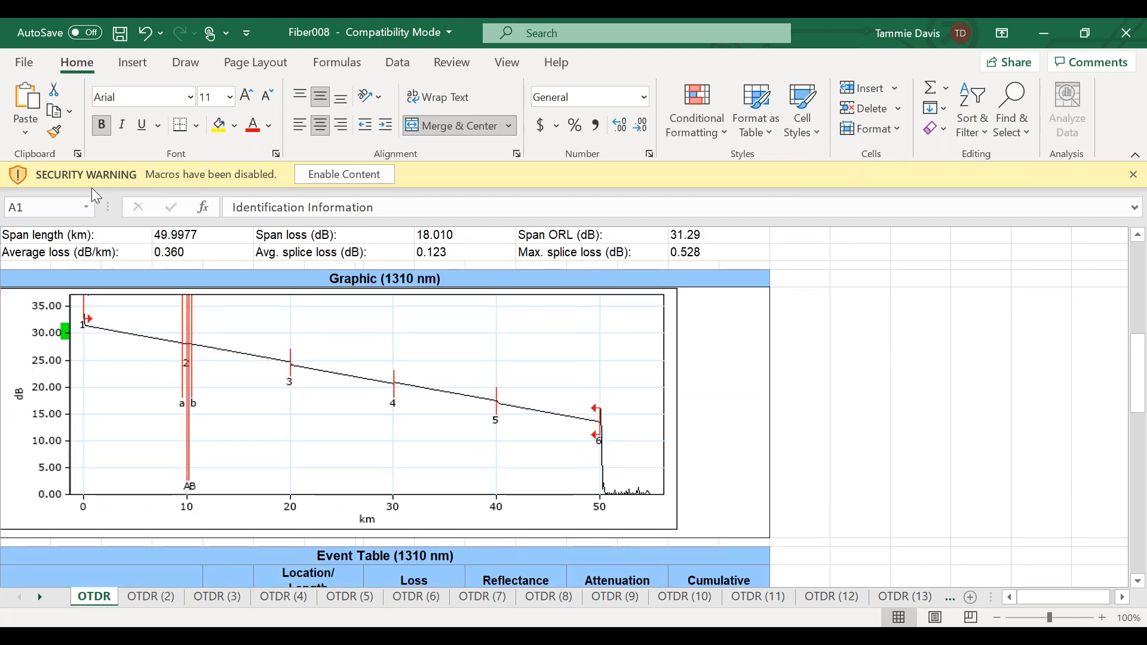
{"action": "left_click", "coordinate": [24, 63]}
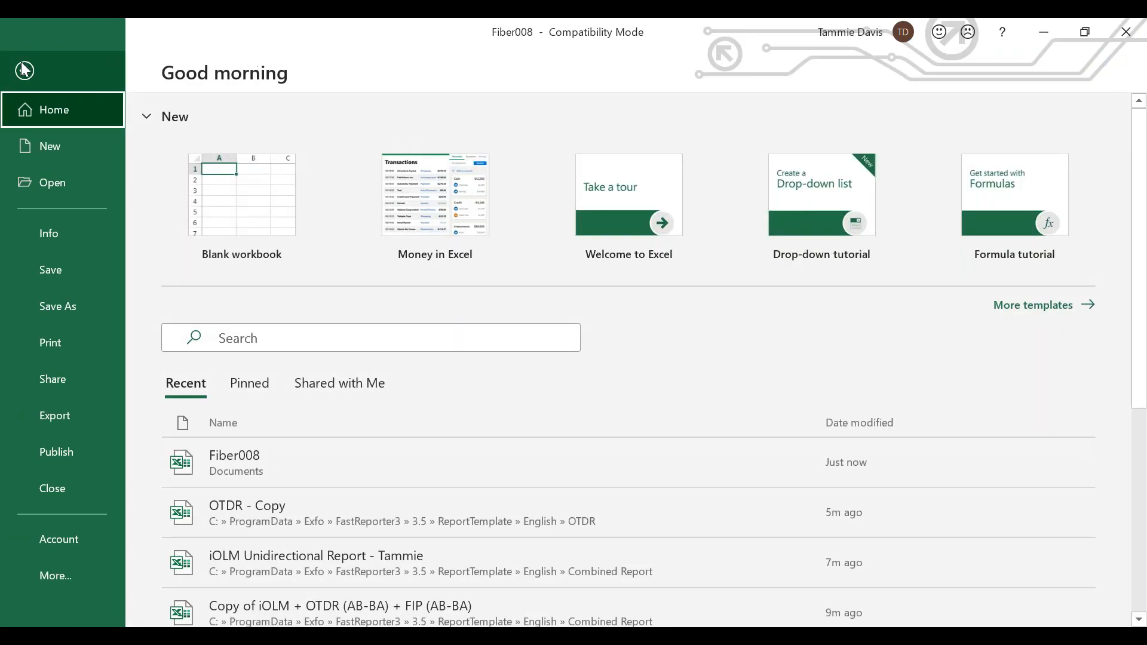
{"action": "left_click", "coordinate": [69, 306]}
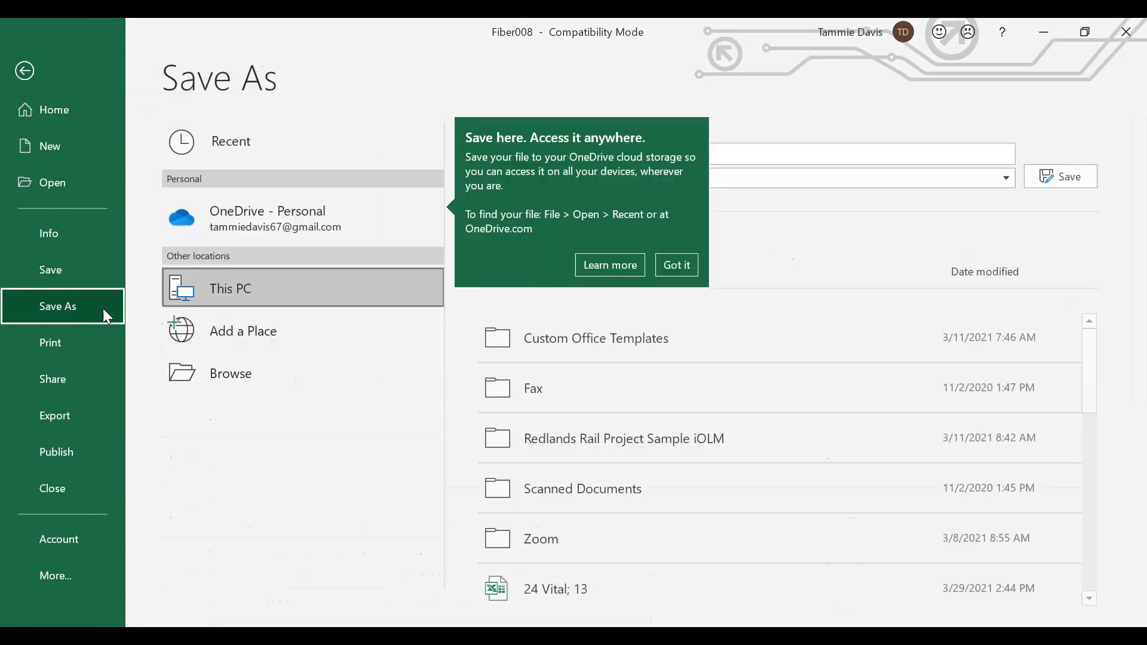
{"action": "left_click", "coordinate": [1004, 177]}
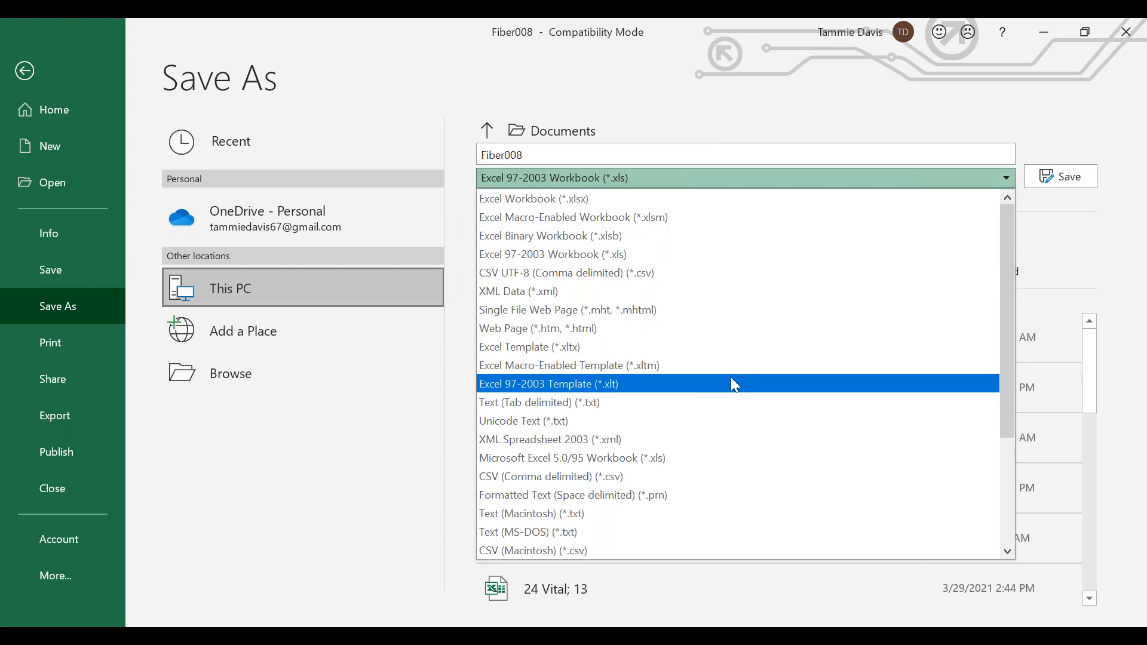
{"action": "scroll", "coordinate": [733, 383], "scroll_direction": "down", "scroll_amount": 3}
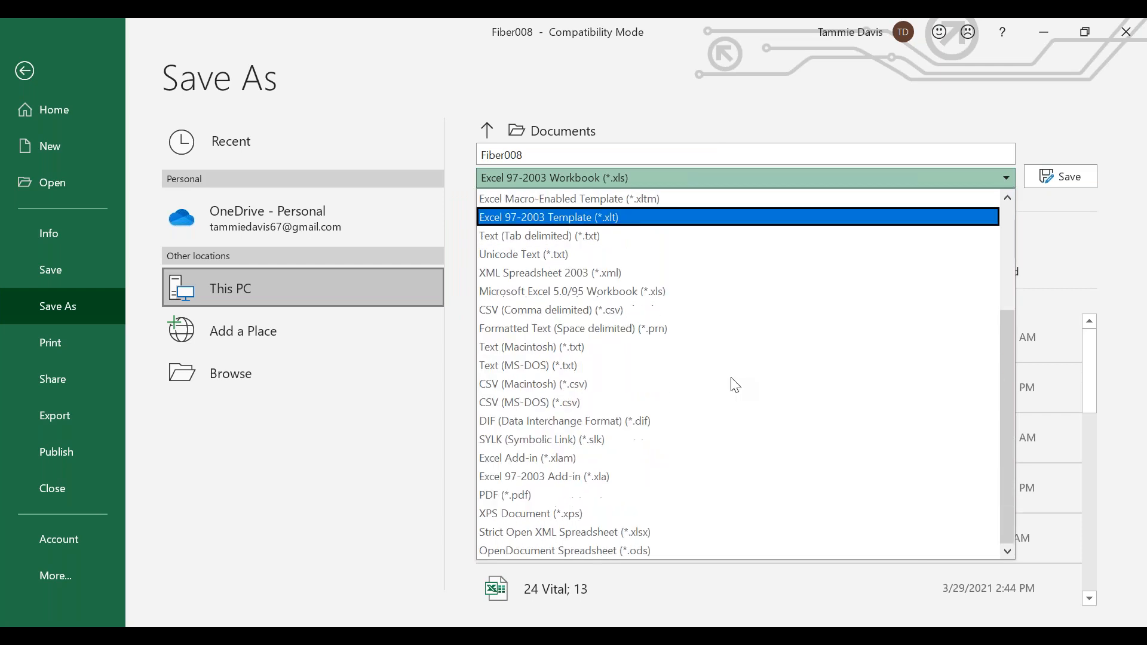
{"action": "left_click", "coordinate": [526, 495]}
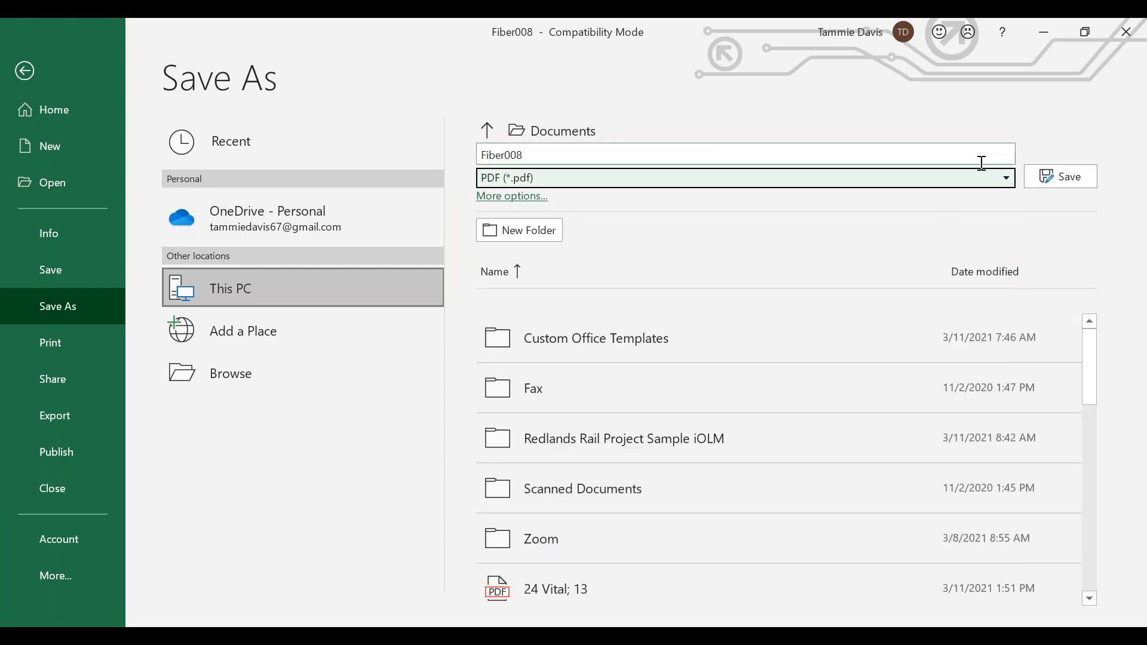
{"action": "left_click", "coordinate": [1057, 176]}
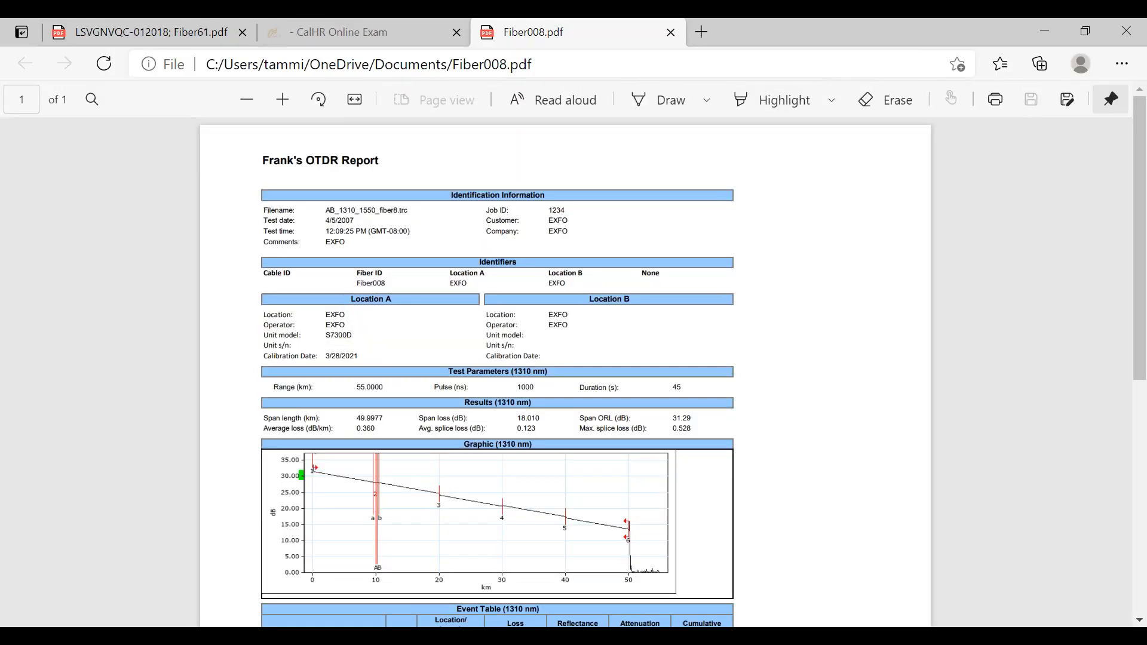
- Review the exported Fiber008 PDF from its title to its footer, and close both the PDF viewer and the Fiber008 workbook
{"action": "scroll", "coordinate": [608, 363], "scroll_direction": "down", "scroll_amount": 8}
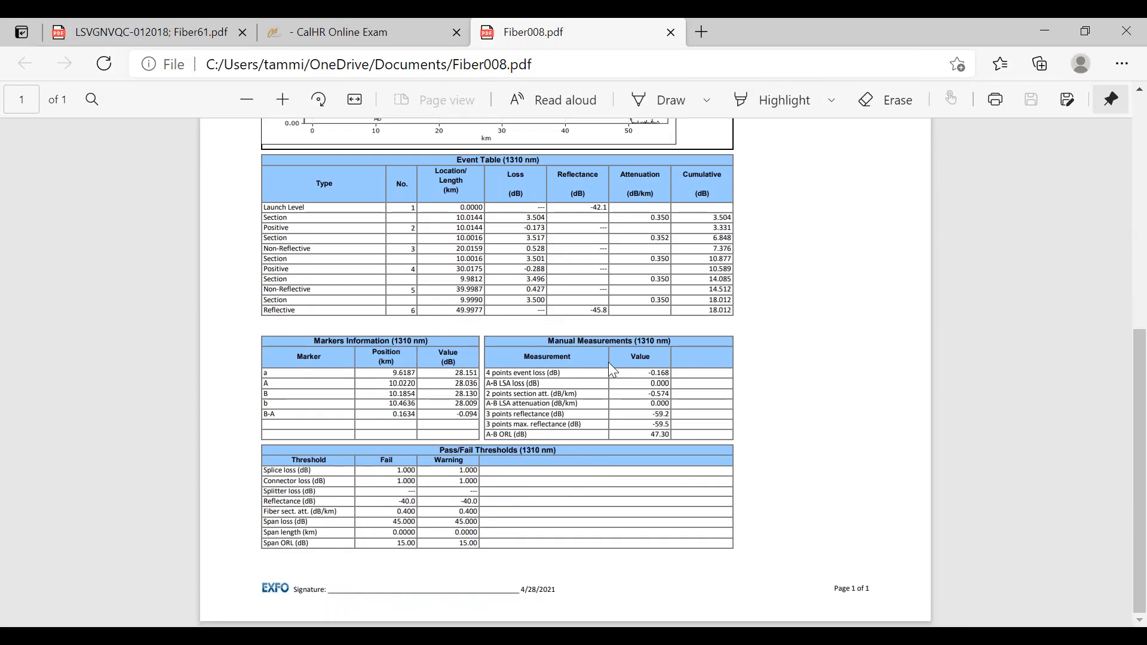
{"action": "scroll", "coordinate": [600, 362], "scroll_direction": "up", "scroll_amount": 8}
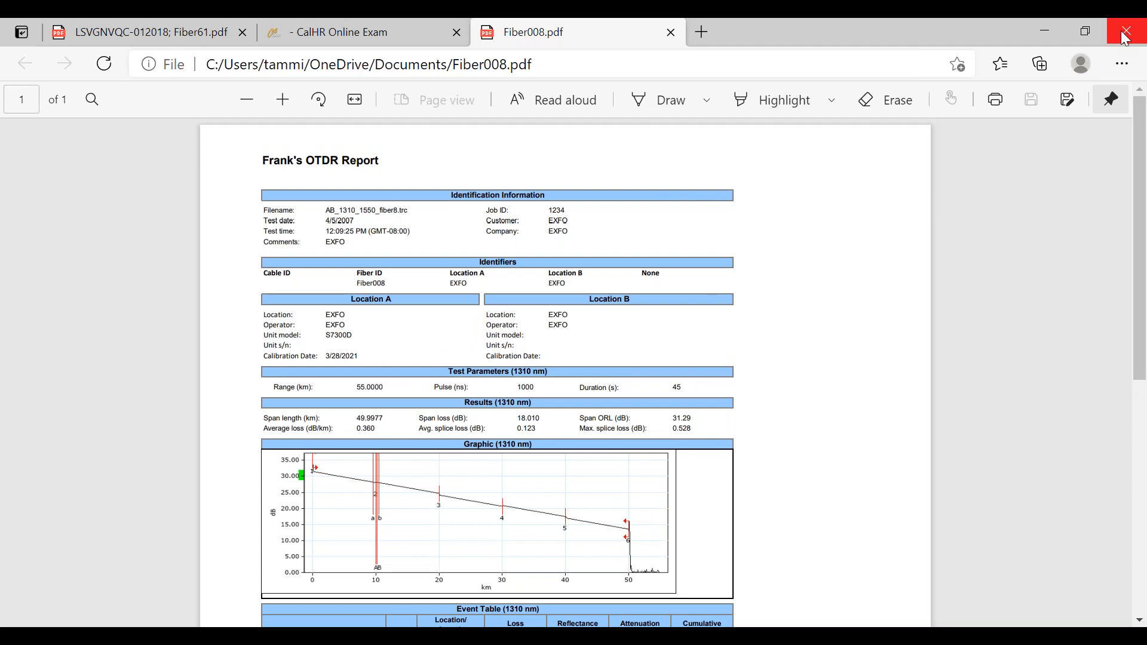
{"action": "left_click", "coordinate": [1123, 38]}
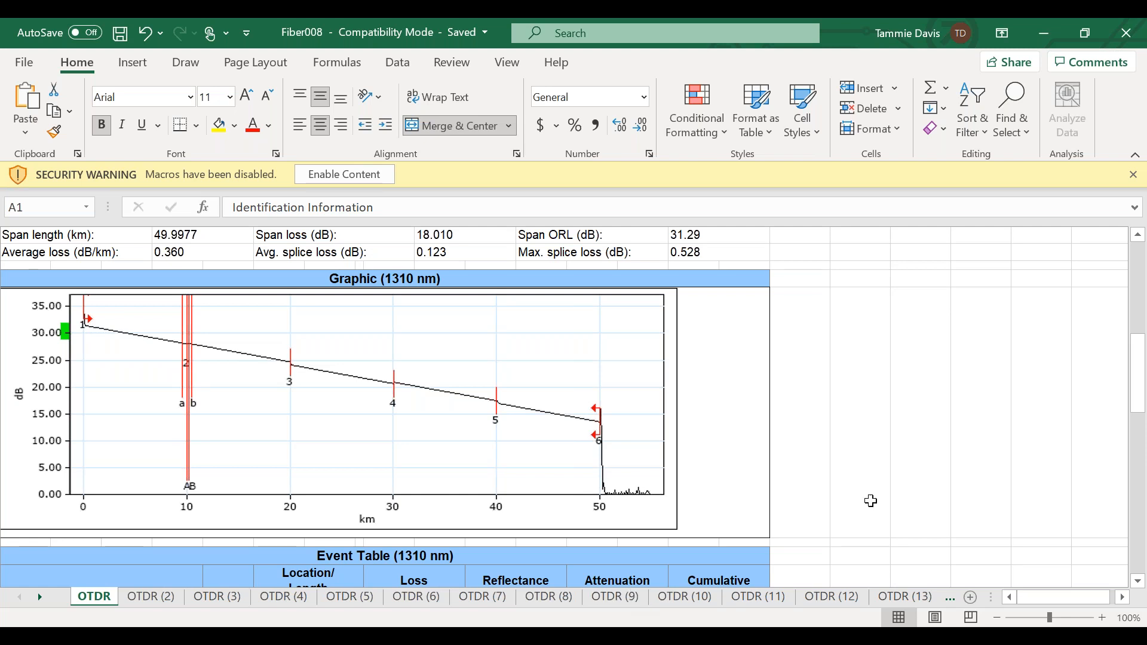
{"action": "left_click", "coordinate": [1127, 37]}
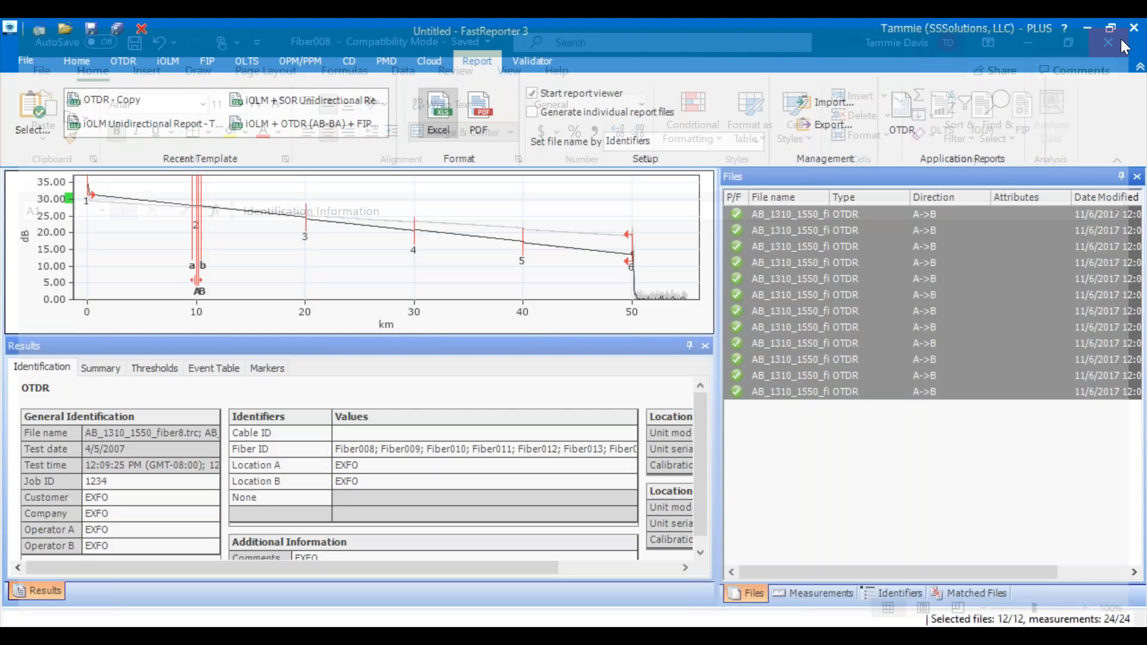
- Generate a PDF report with the OTDR - Copy template, replacing the existing Fiber008.pdf, and review its first pages before closing the viewer
{"action": "left_click", "coordinate": [480, 110]}
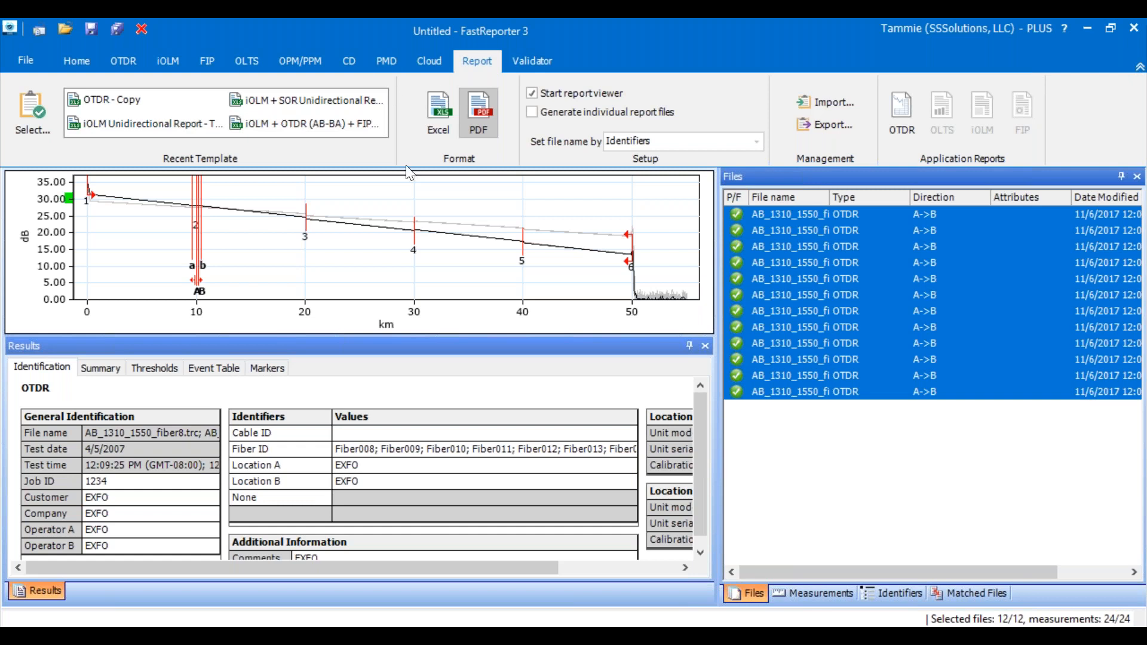
{"action": "left_click", "coordinate": [106, 98]}
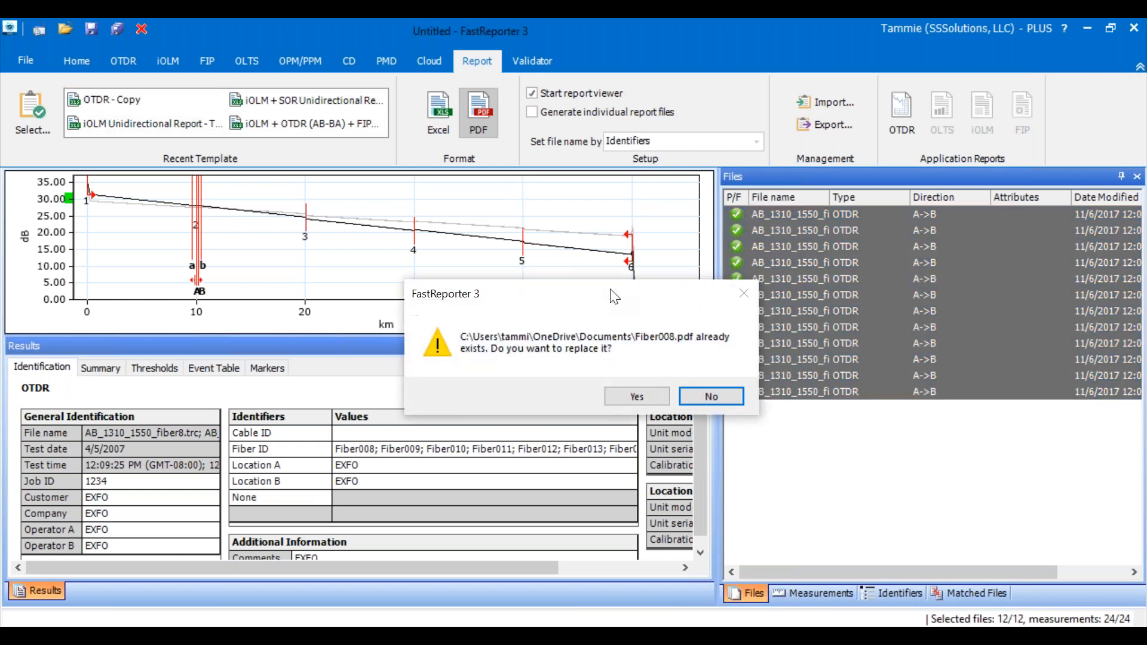
{"action": "left_click", "coordinate": [657, 397]}
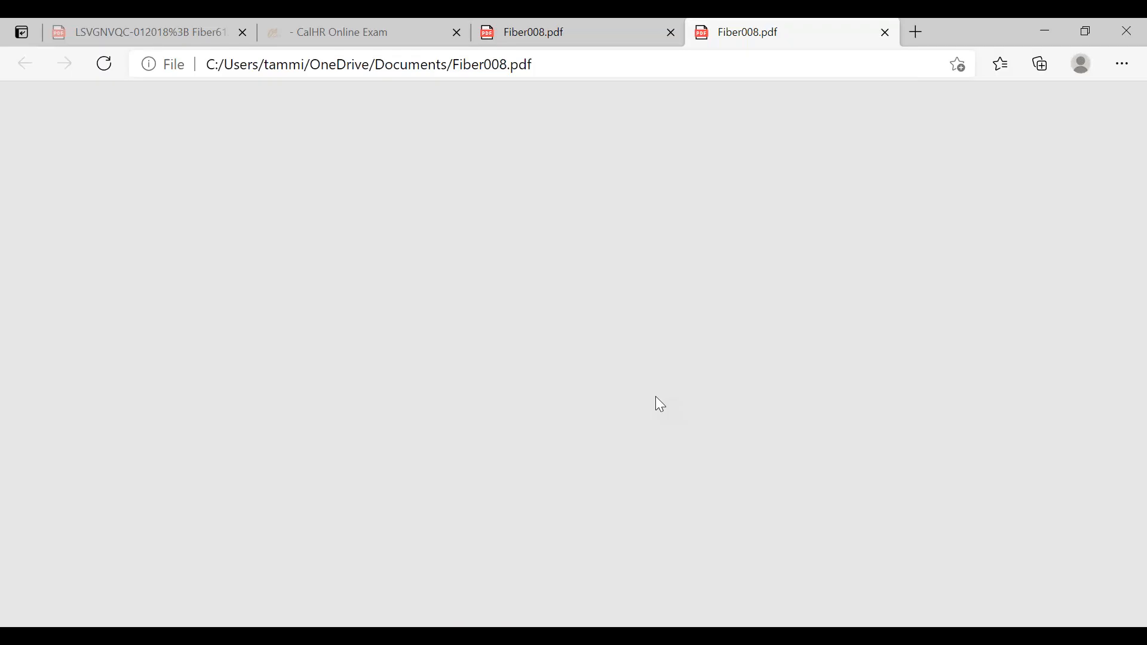
{"action": "scroll", "coordinate": [565, 371], "scroll_direction": "down", "scroll_amount": 15}
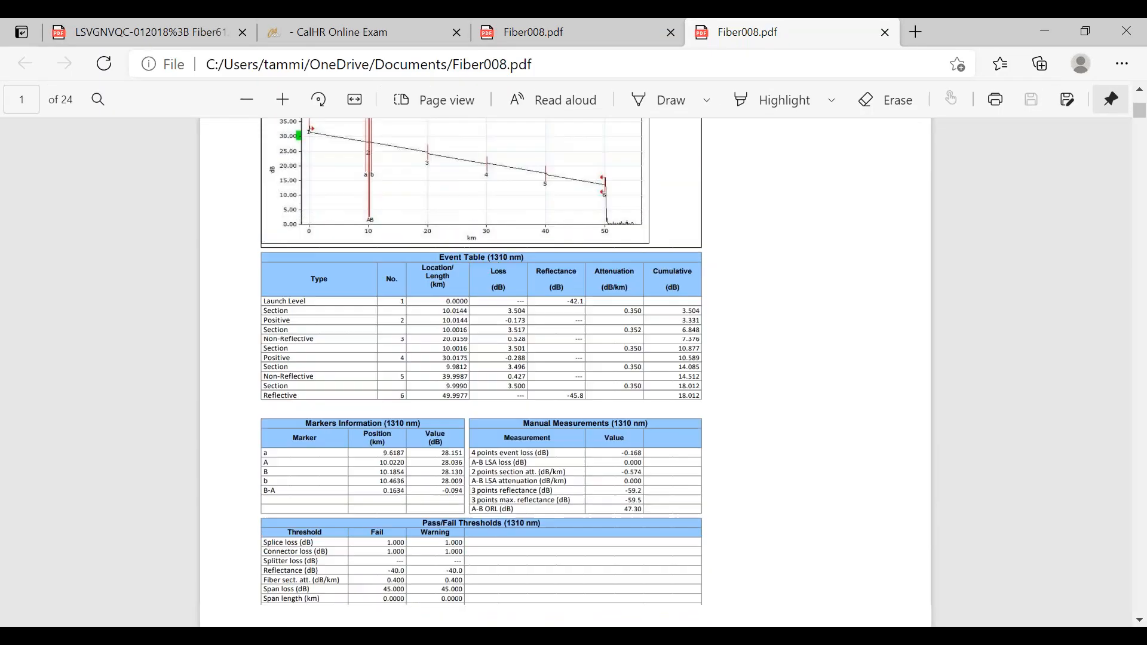
{"action": "scroll", "coordinate": [565, 370], "scroll_direction": "down", "scroll_amount": 15}
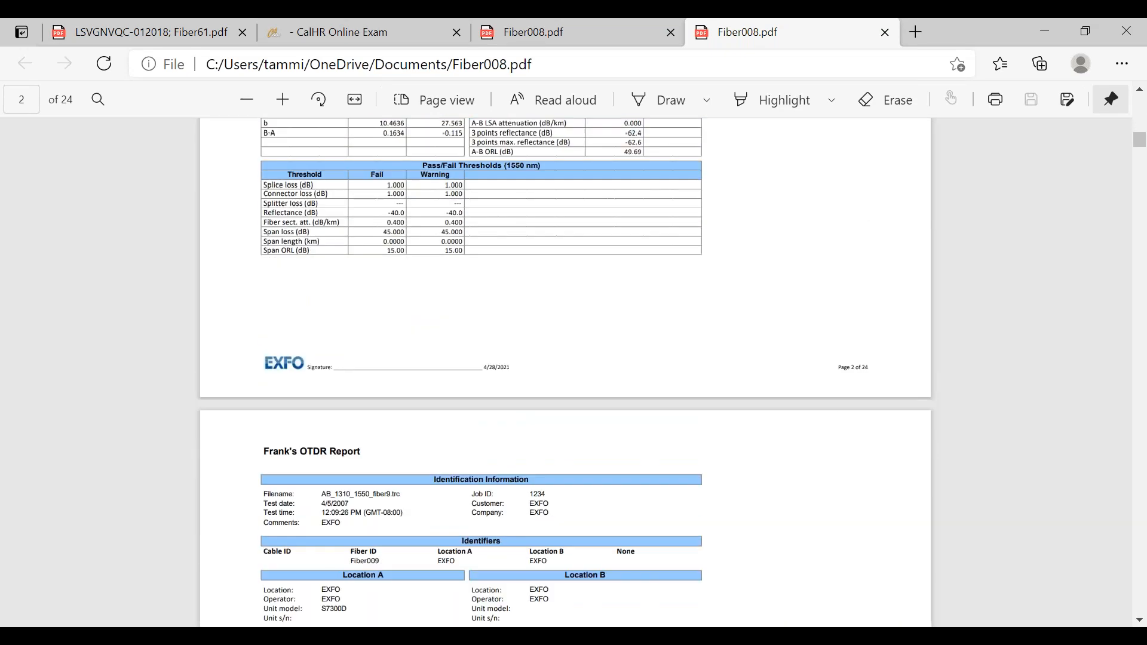
{"action": "left_click", "coordinate": [1128, 32]}
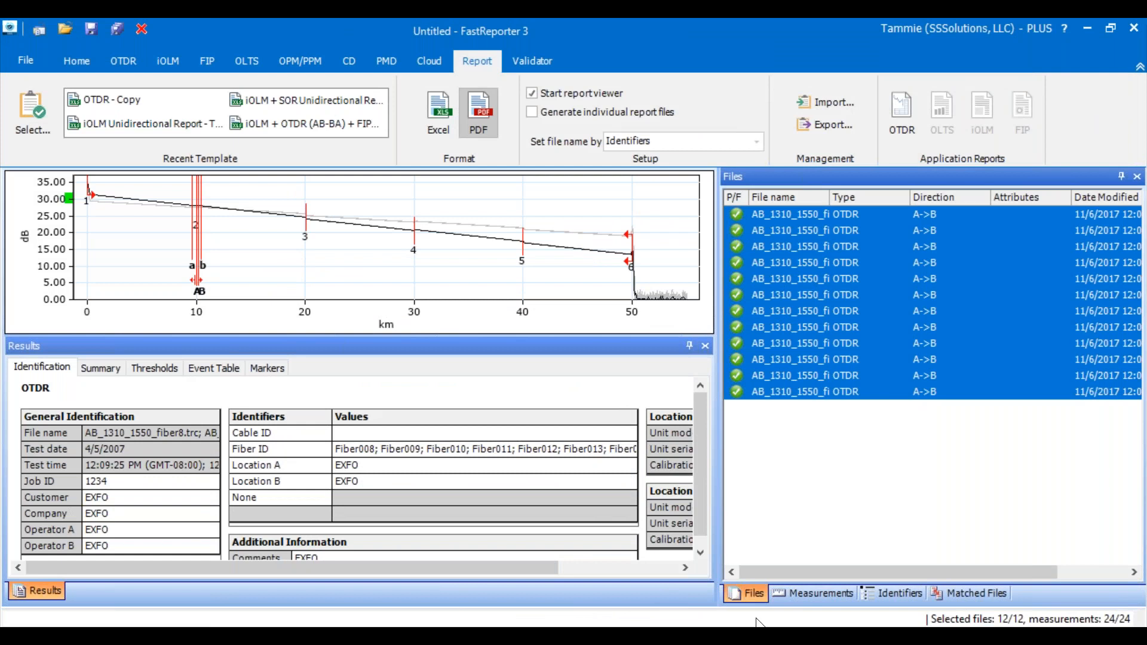
{"action": "left_click", "coordinate": [24, 60]}
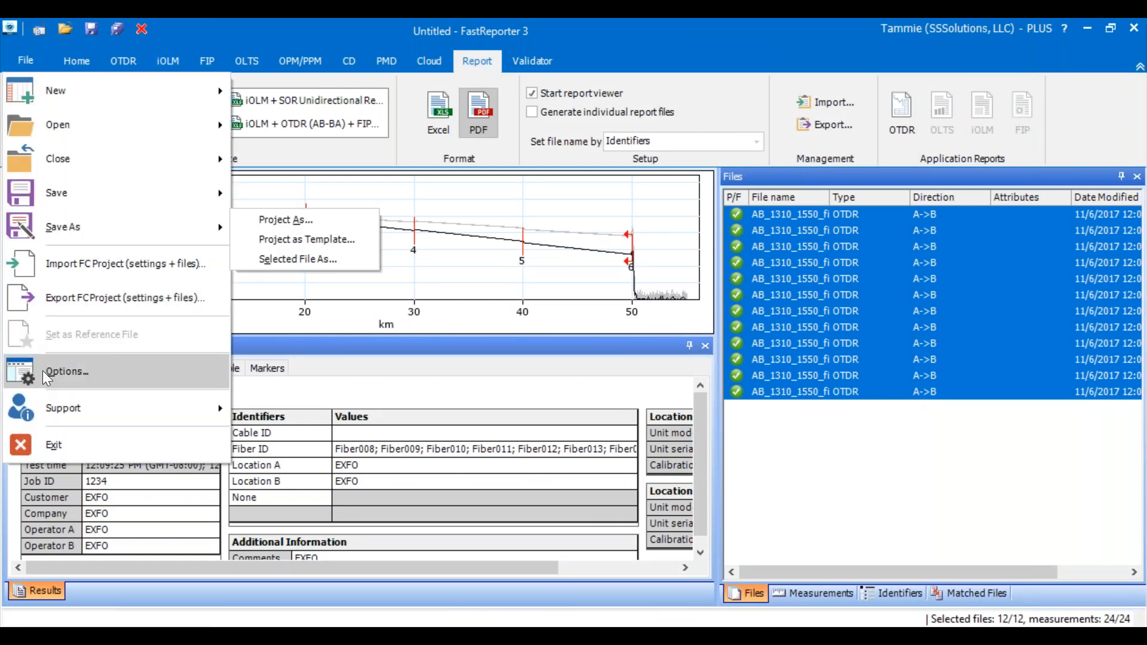
{"action": "left_click", "coordinate": [141, 60]}
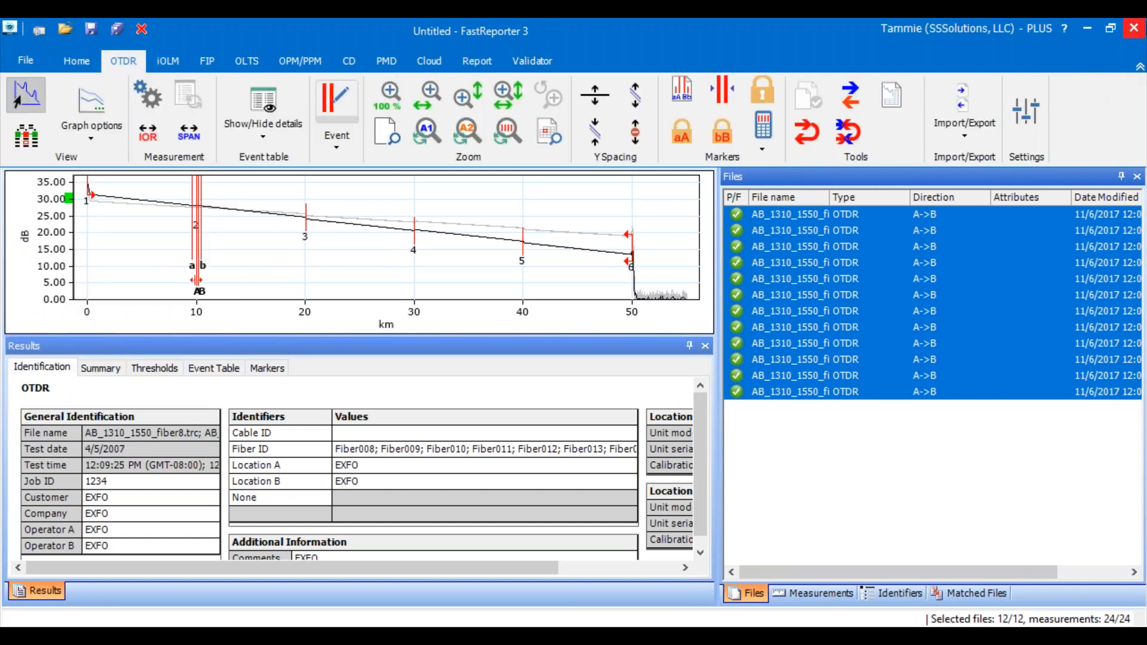
- Switch to File Explorer, browse to the English OTDR report template folder, and open the OTDR - Copy workbook
{"action": "left_click", "coordinate": [1086, 33]}
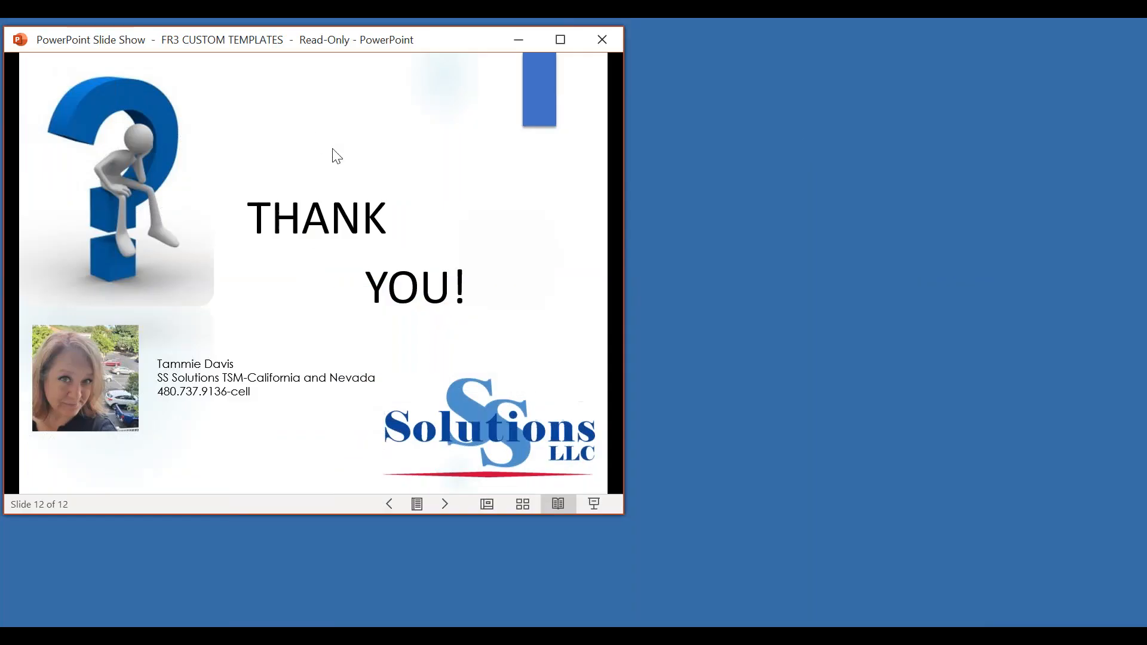
{"action": "left_click", "coordinate": [518, 41]}
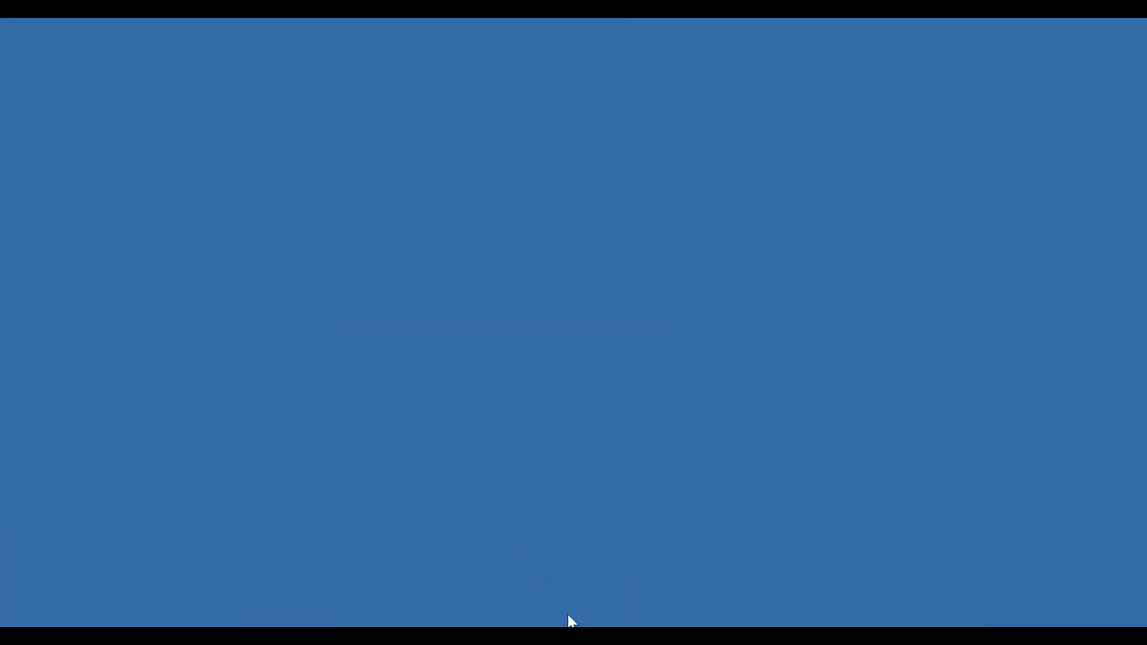
{"action": "left_click", "coordinate": [422, 633]}
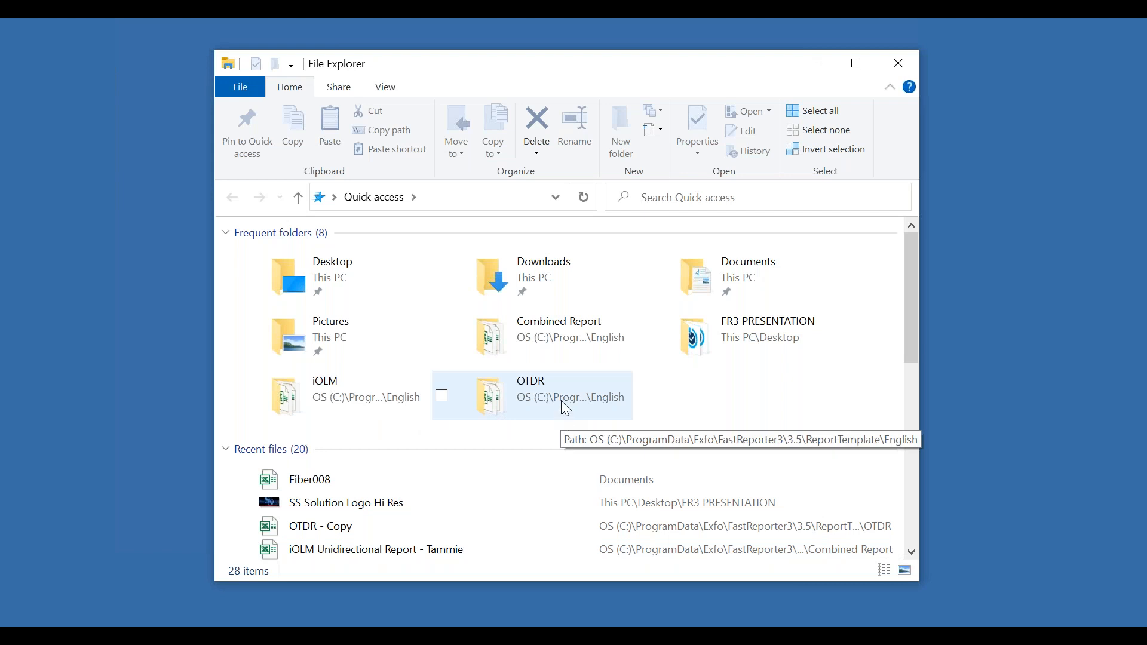
{"action": "left_click", "coordinate": [591, 396]}
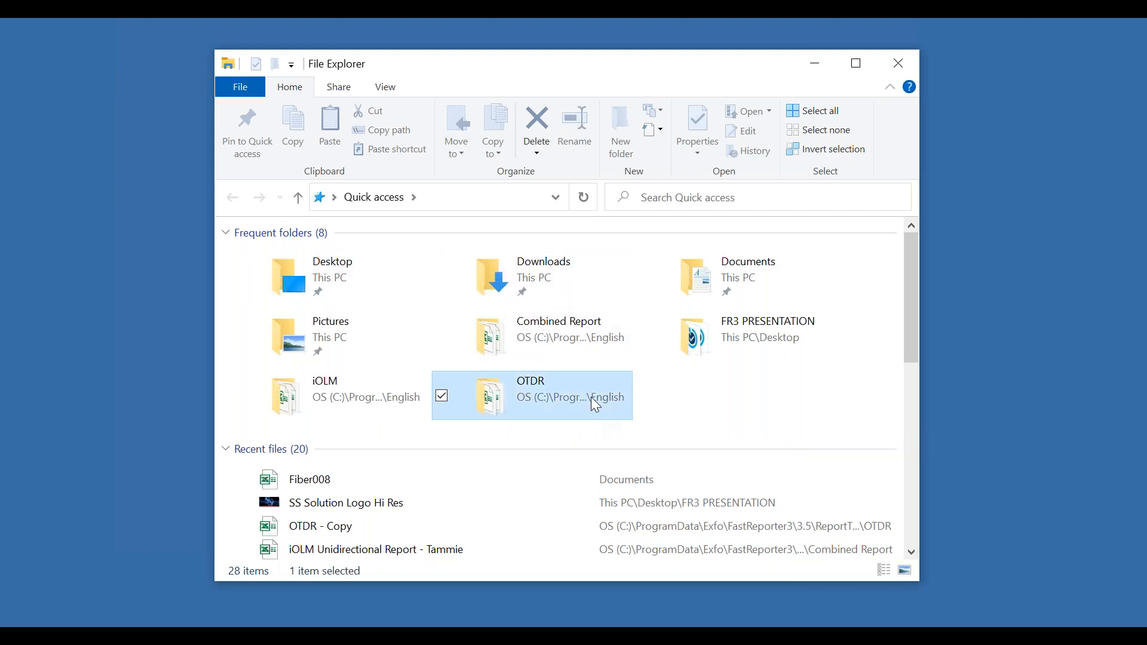
{"action": "double_click", "coordinate": [568, 322]}
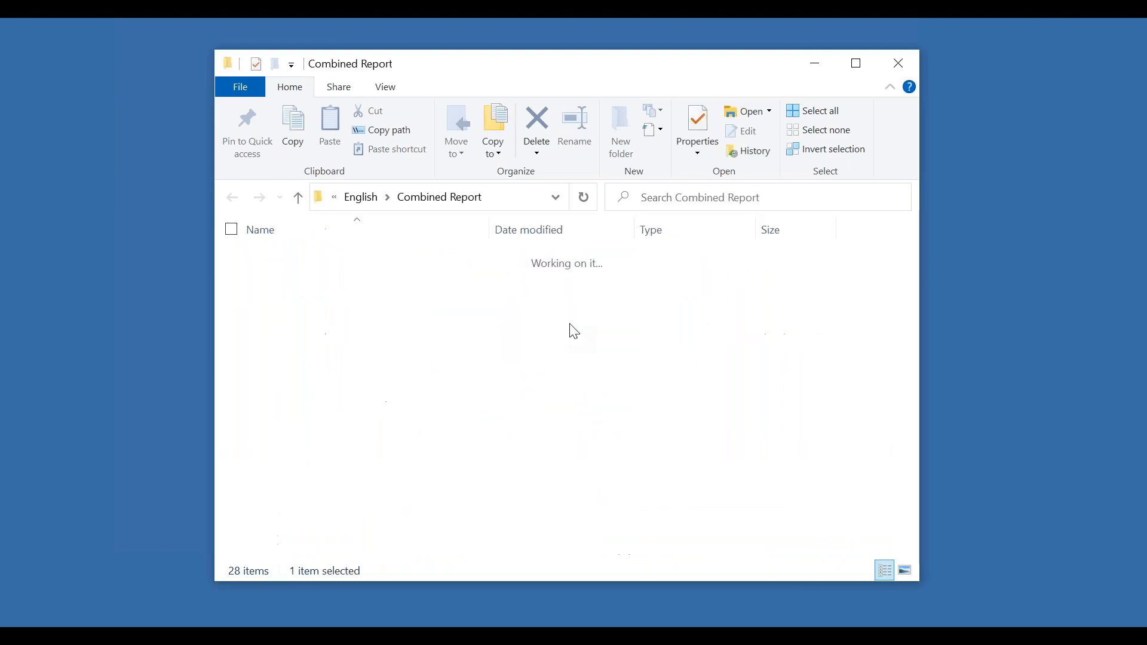
{"action": "left_click", "coordinate": [300, 196]}
{"action": "double_click", "coordinate": [284, 373]}
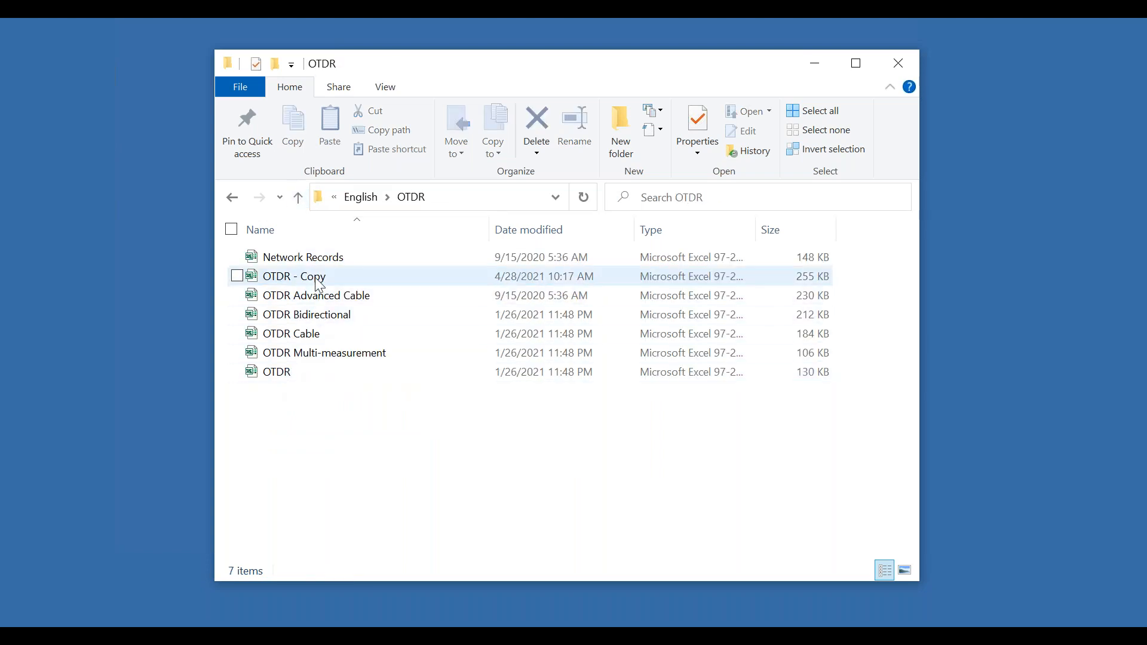
{"action": "double_click", "coordinate": [357, 278]}
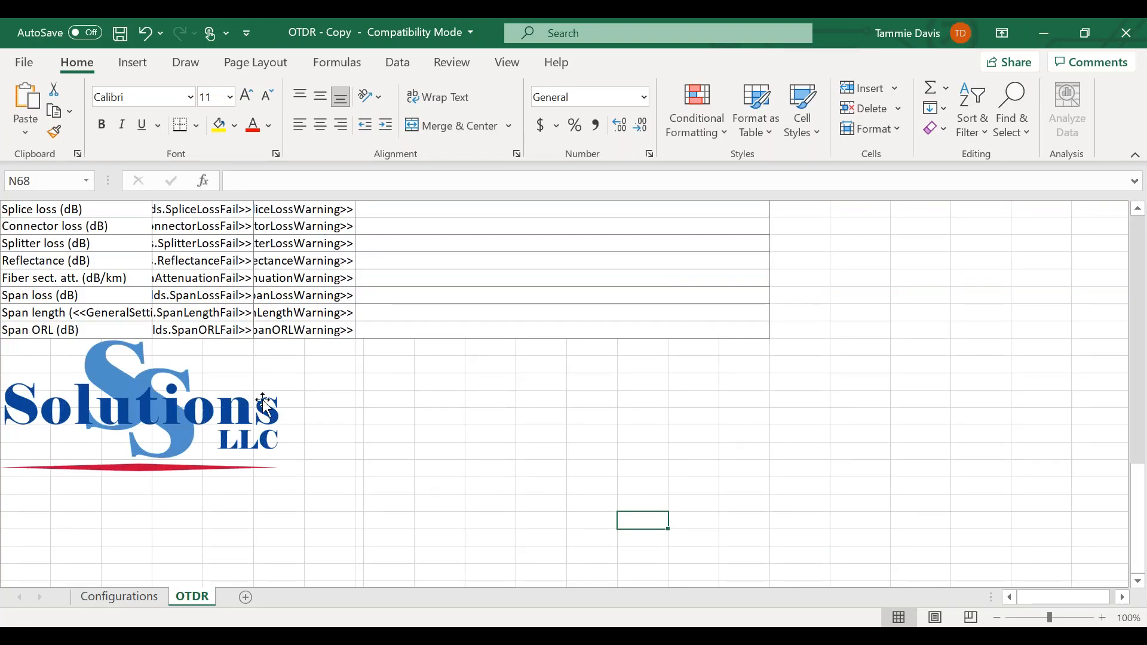
- Move the Solutions LLC logo into the blank area of the Pass/Fail Thresholds table, and save and close the OTDR - Copy workbook
{"action": "left_click", "coordinate": [185, 402]}
{"action": "left_click_drag", "start_coordinate": [185, 402], "coordinate": [570, 249]}
{"action": "left_click", "coordinate": [512, 382]}
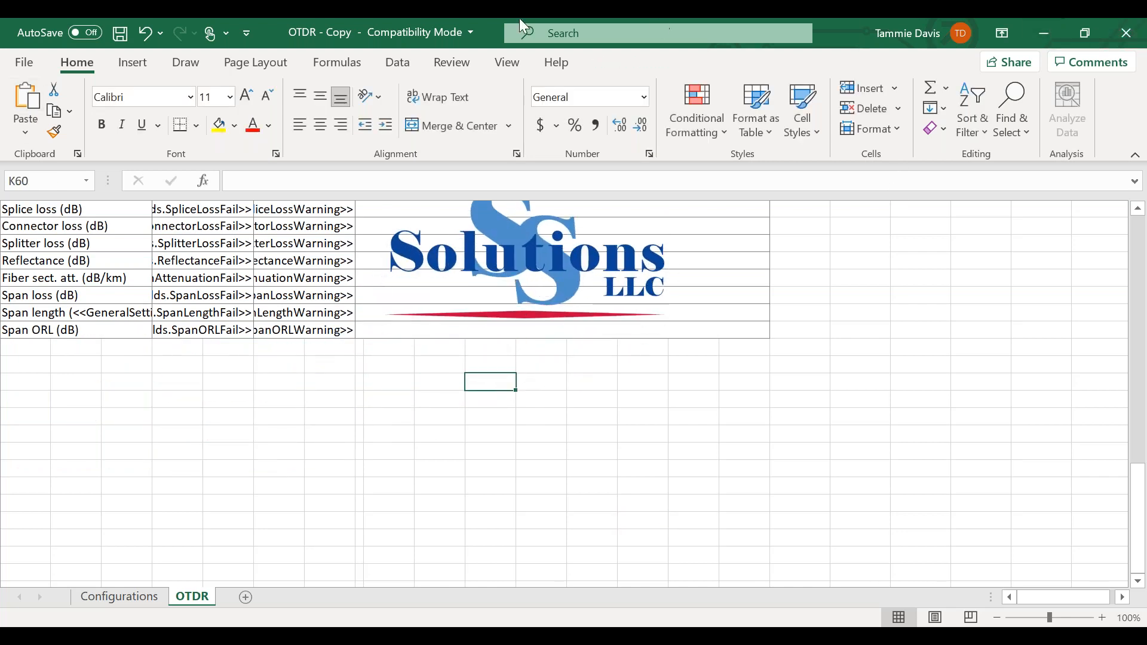
{"action": "left_click", "coordinate": [120, 34]}
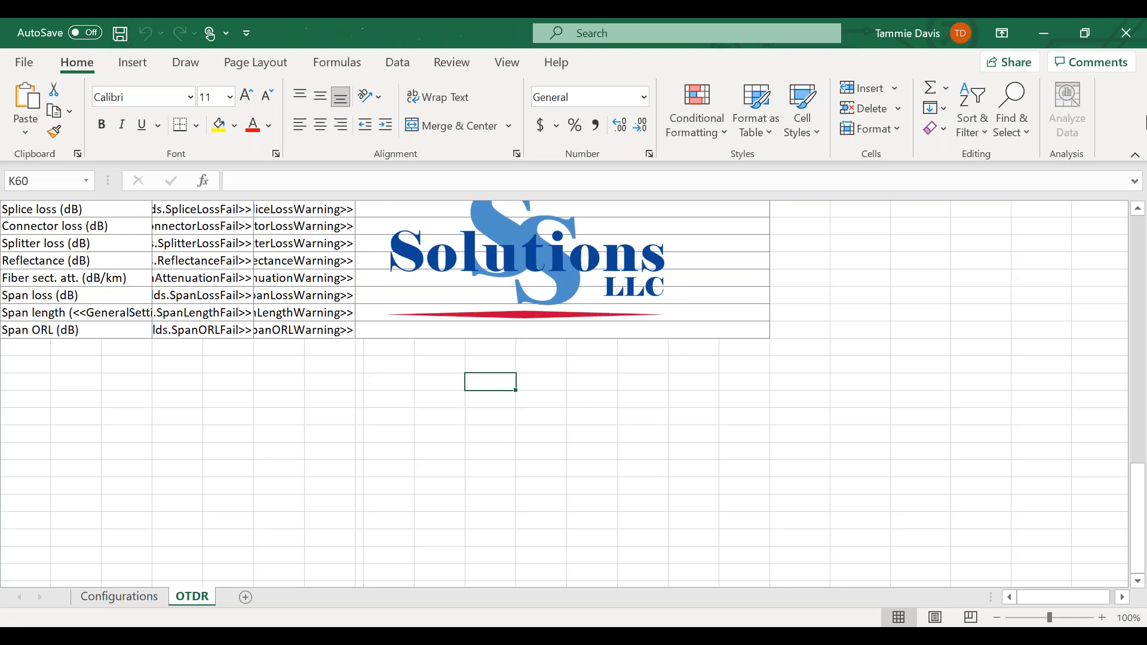
{"action": "left_click", "coordinate": [1126, 34]}
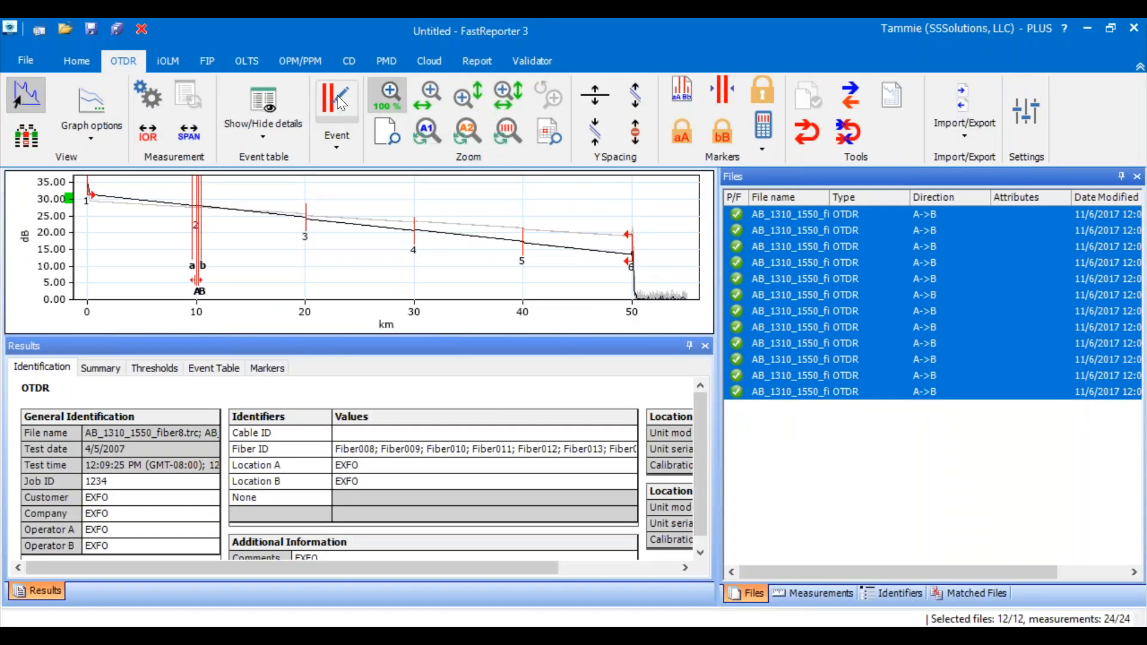
{"action": "left_click", "coordinate": [29, 60]}
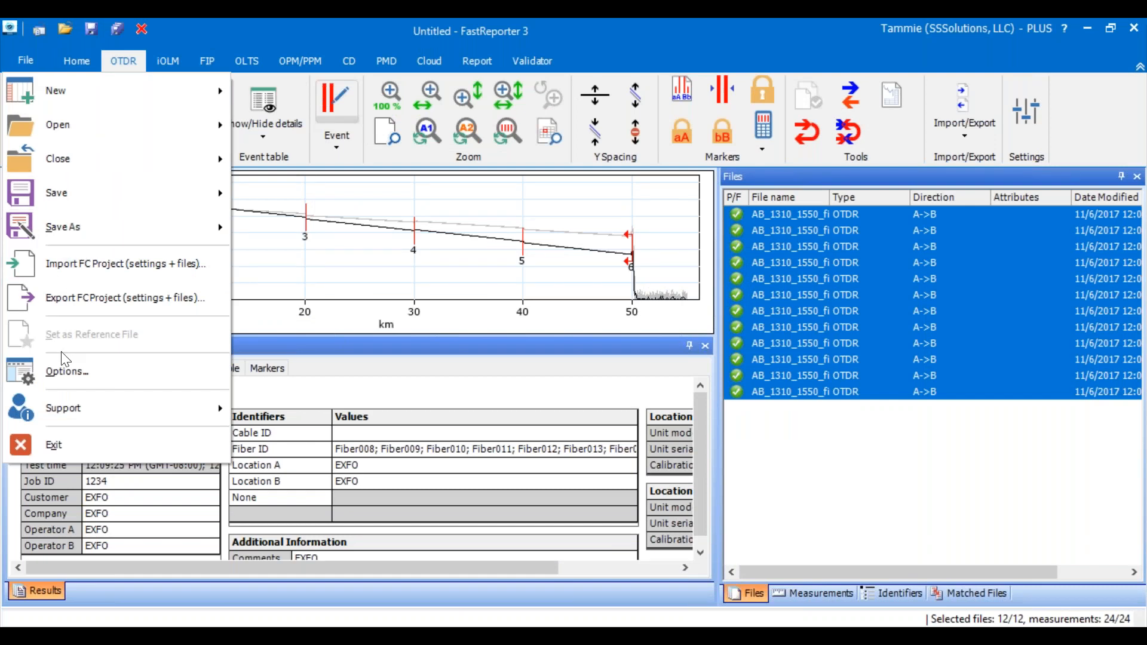
{"action": "mouse_move", "coordinate": [46, 123]}
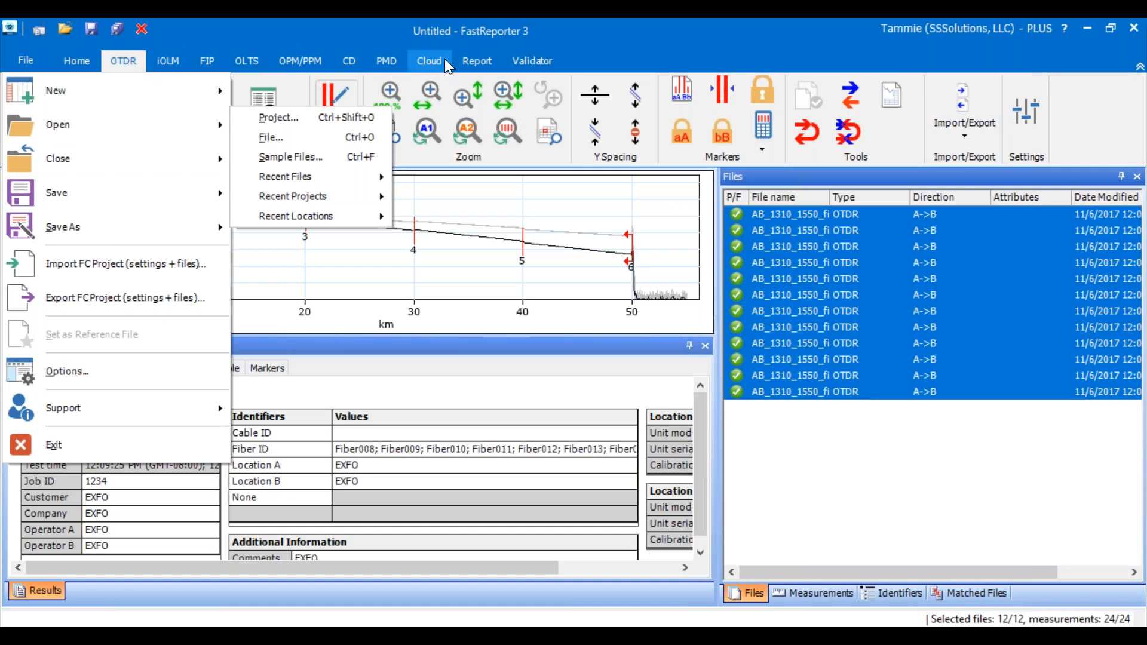
- Regenerate the PDF report with the revised OTDR - Copy template, replacing Fiber008.pdf, and check the logo's placement on the first page
{"action": "left_click", "coordinate": [472, 63]}
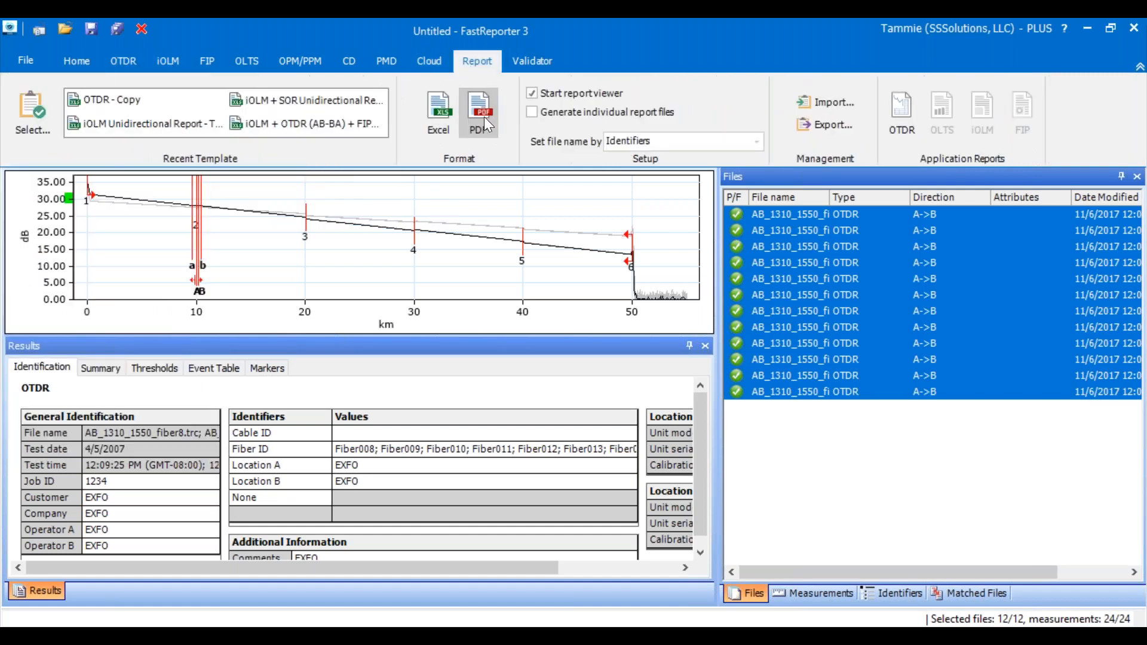
{"action": "left_click", "coordinate": [120, 99]}
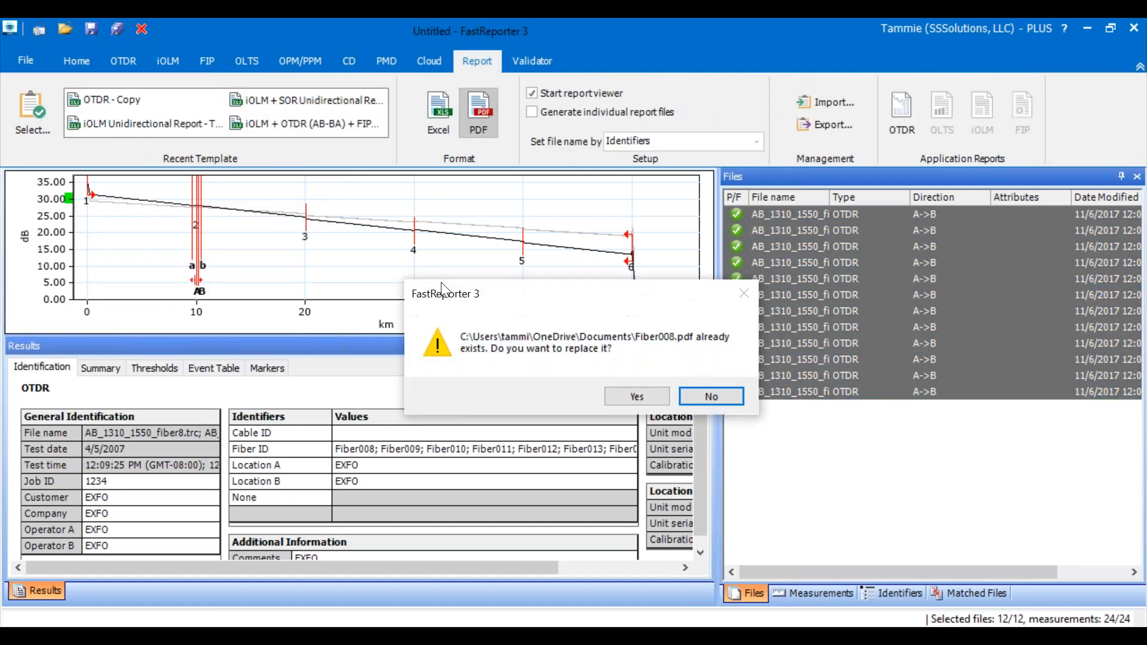
{"action": "left_click", "coordinate": [637, 397]}
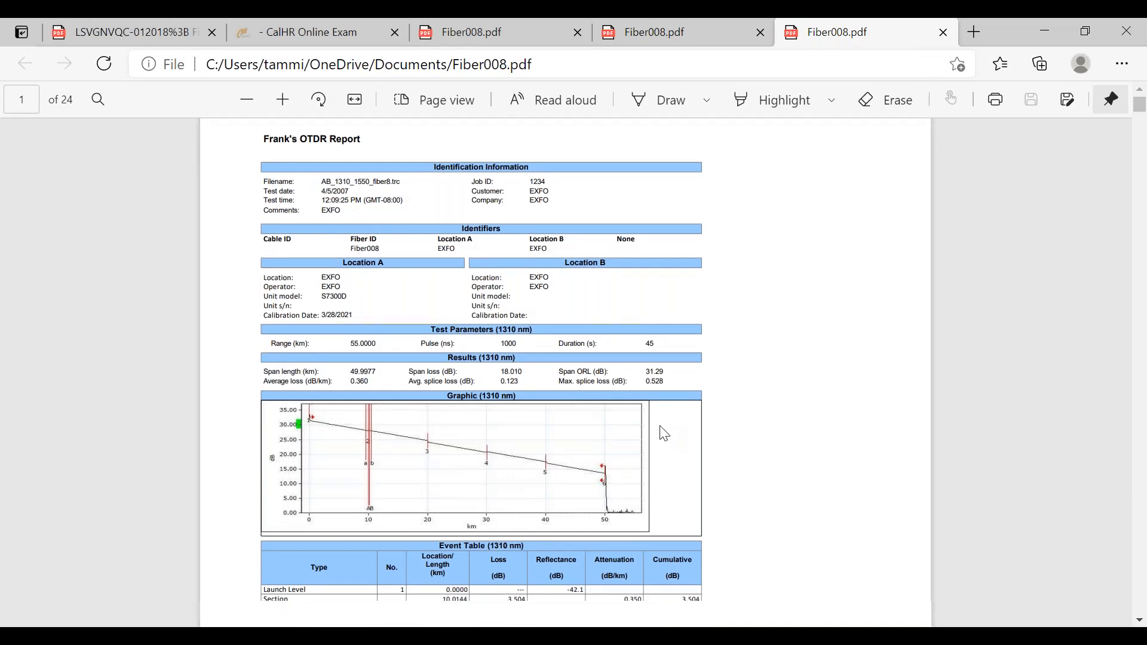
{"action": "scroll", "coordinate": [659, 428], "scroll_direction": "down", "scroll_amount": 5}
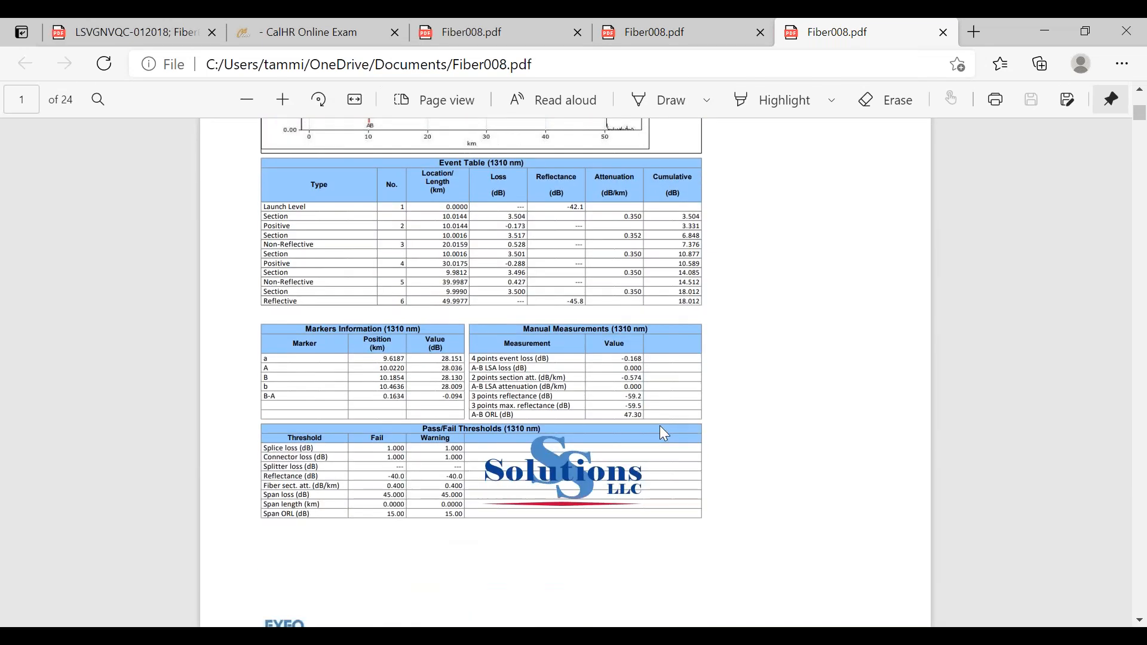
- Examine the first page of the regenerated Fiber008.pdf, checking the title, tables, logo placement and footer, and return to FastReporter
{"action": "scroll", "coordinate": [660, 427], "scroll_direction": "up", "scroll_amount": 4}
{"action": "scroll", "coordinate": [660, 427], "scroll_direction": "down", "scroll_amount": 3}
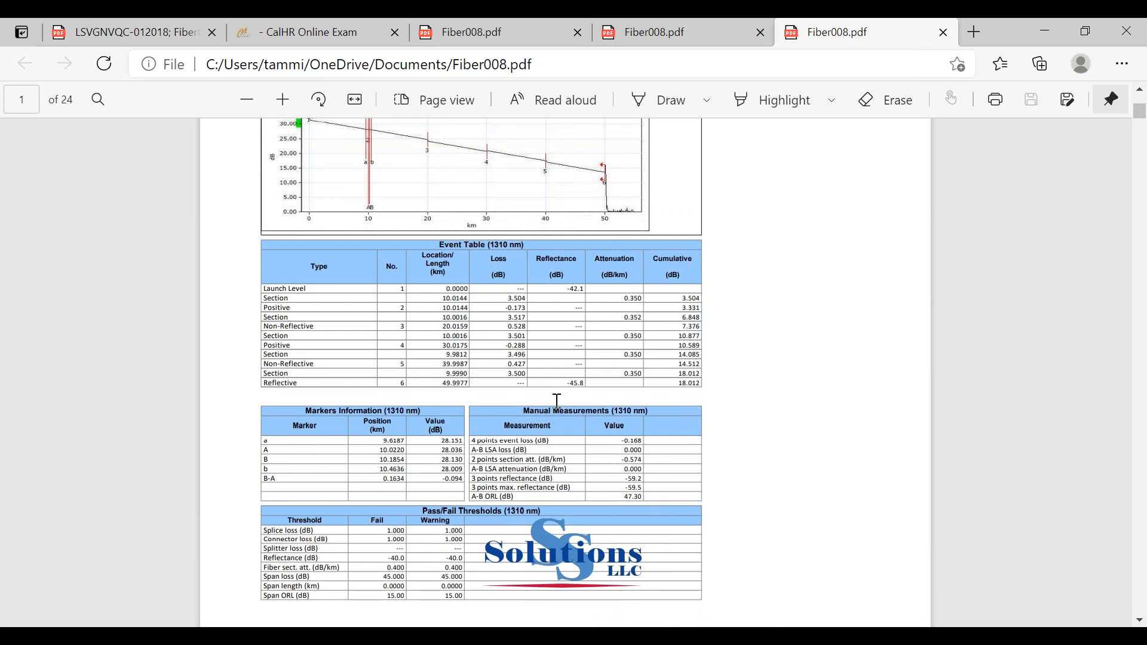
{"action": "scroll", "coordinate": [557, 401], "scroll_direction": "up", "scroll_amount": 1}
{"action": "scroll", "coordinate": [601, 495], "scroll_direction": "down", "scroll_amount": 3}
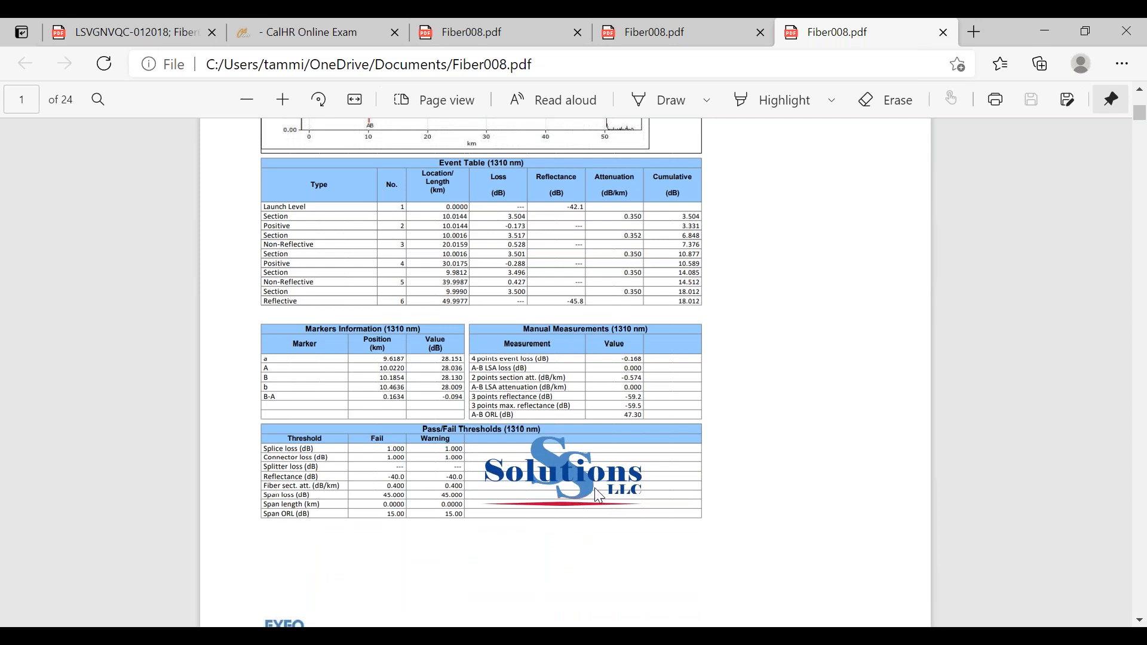
{"action": "scroll", "coordinate": [598, 487], "scroll_direction": "up", "scroll_amount": 5}
{"action": "scroll", "coordinate": [607, 499], "scroll_direction": "up", "scroll_amount": 1}
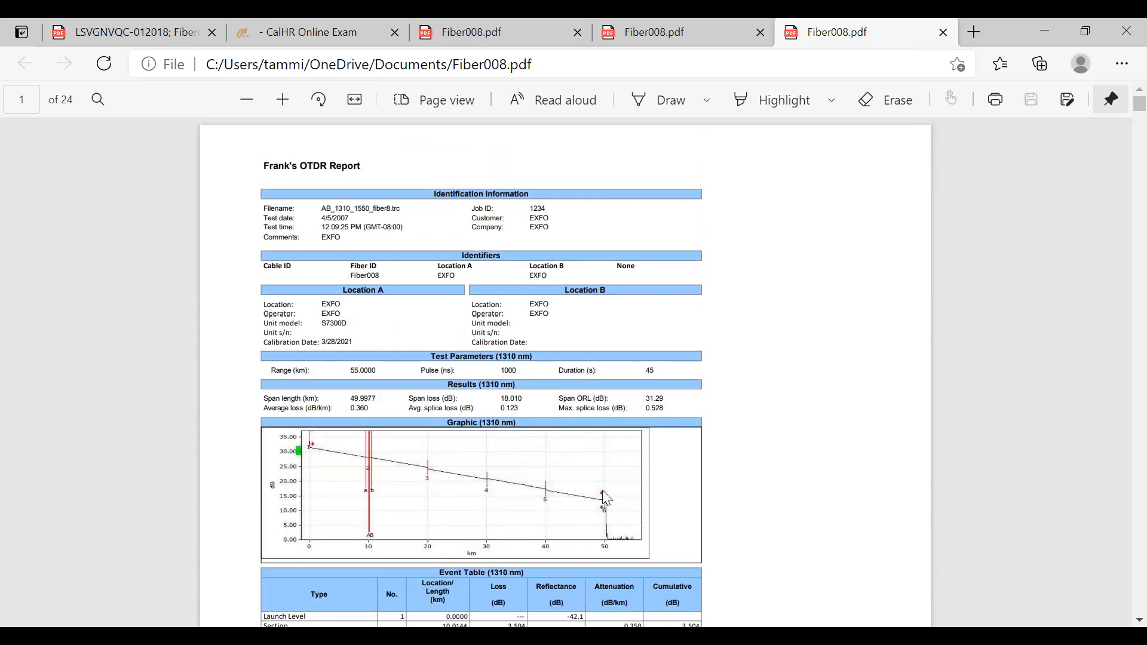
{"action": "scroll", "coordinate": [607, 497], "scroll_direction": "down", "scroll_amount": 7}
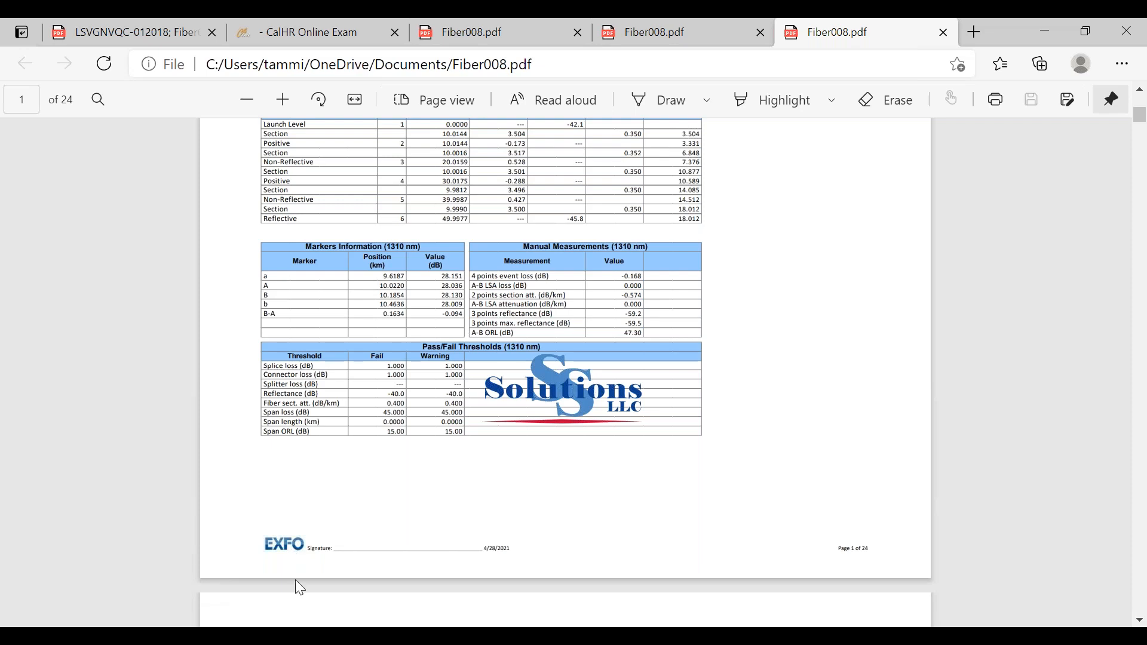
{"action": "scroll", "coordinate": [439, 515], "scroll_direction": "up", "scroll_amount": 7}
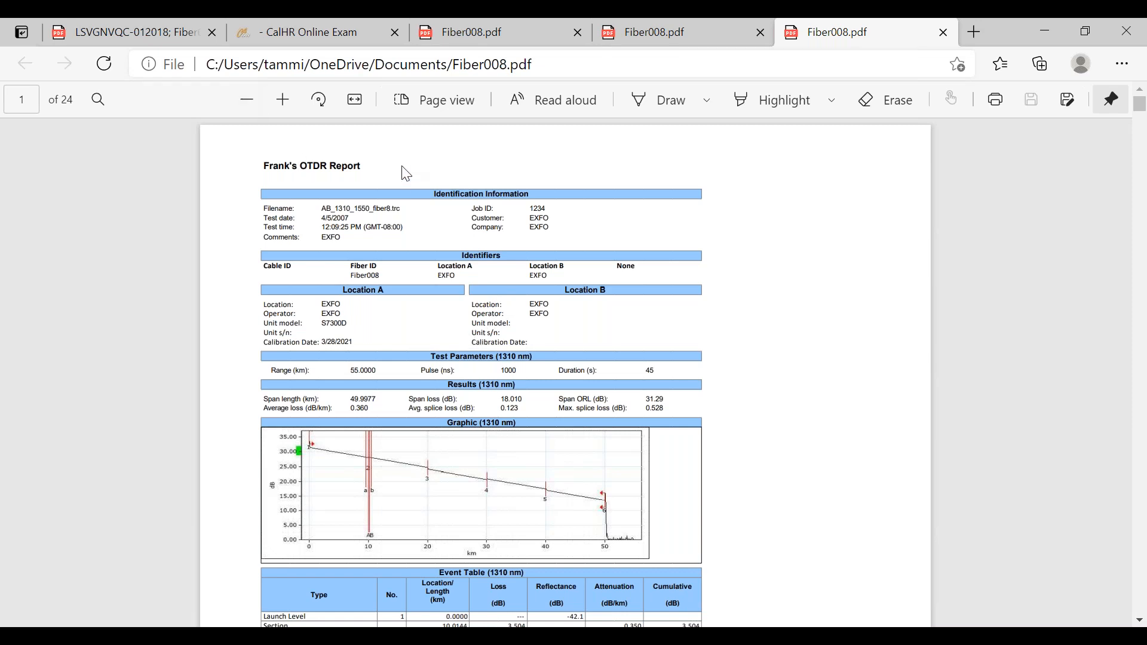
{"action": "scroll", "coordinate": [407, 174], "scroll_direction": "down", "scroll_amount": 5}
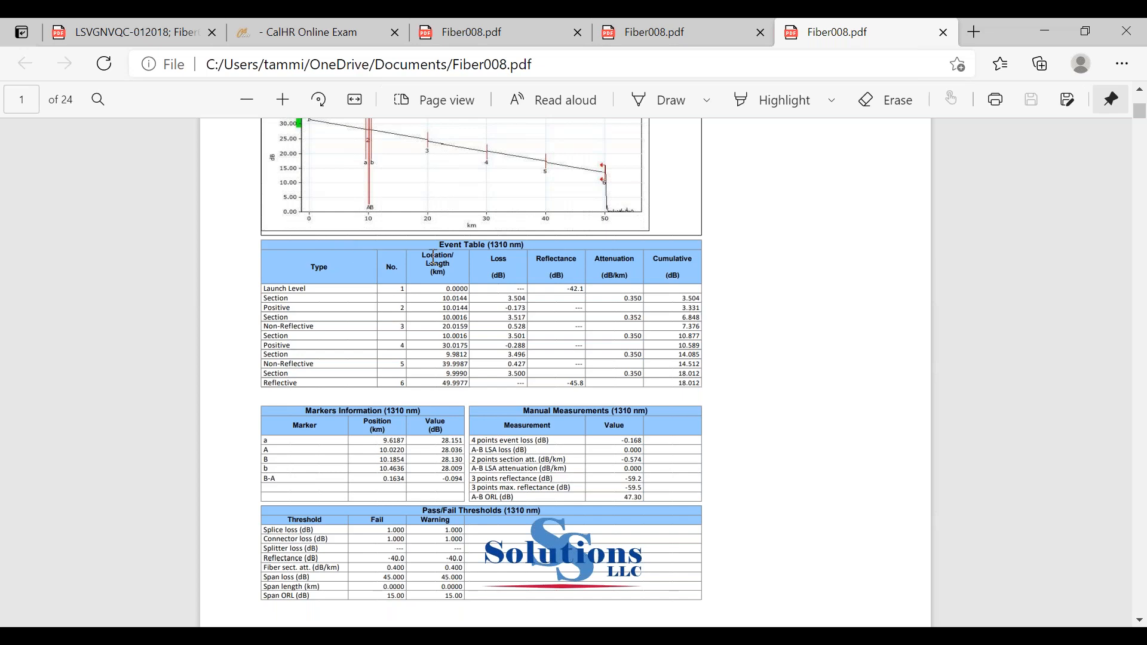
{"action": "scroll", "coordinate": [446, 385], "scroll_direction": "up", "scroll_amount": 5}
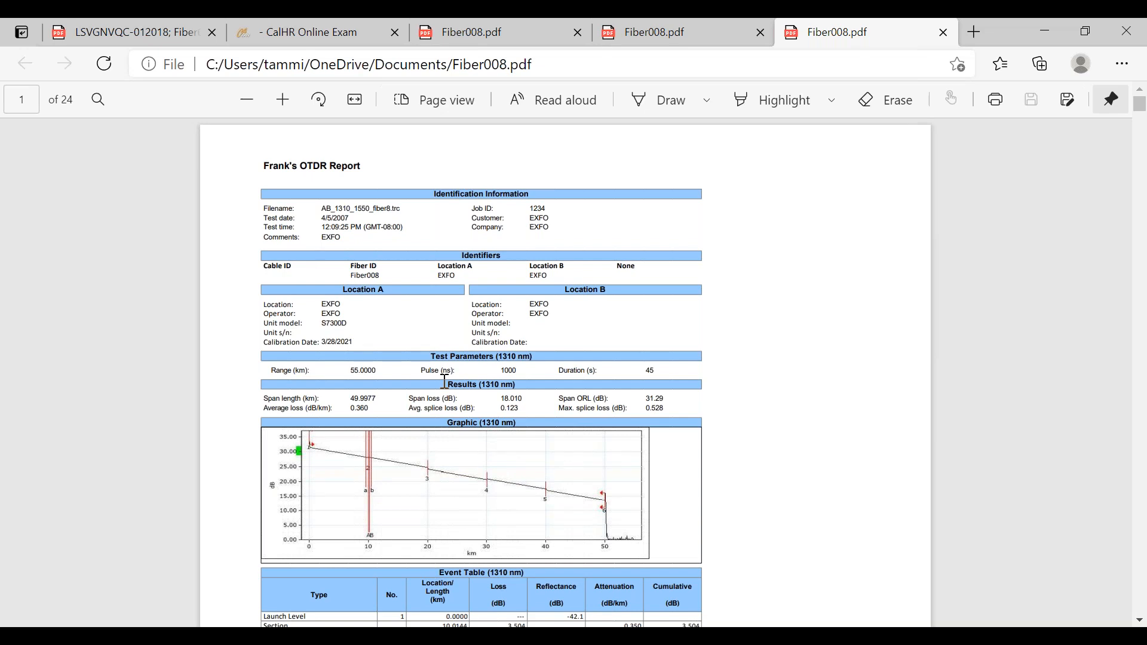
{"action": "left_click", "coordinate": [1045, 31]}
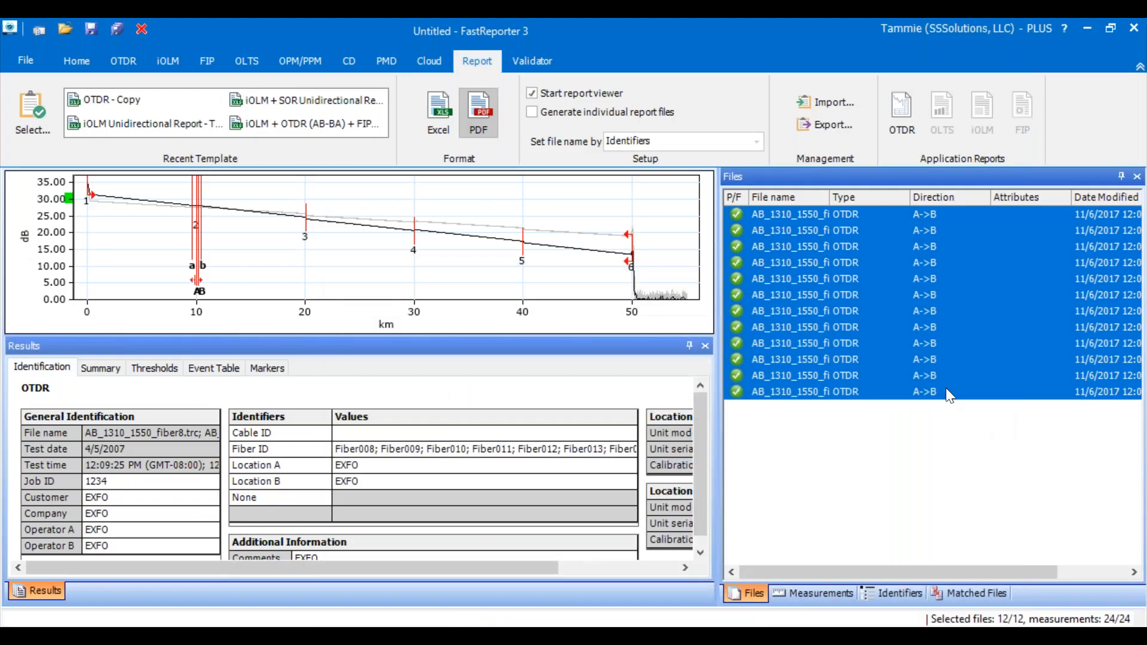
- Set the report output format to Excel
{"action": "left_click", "coordinate": [34, 116]}
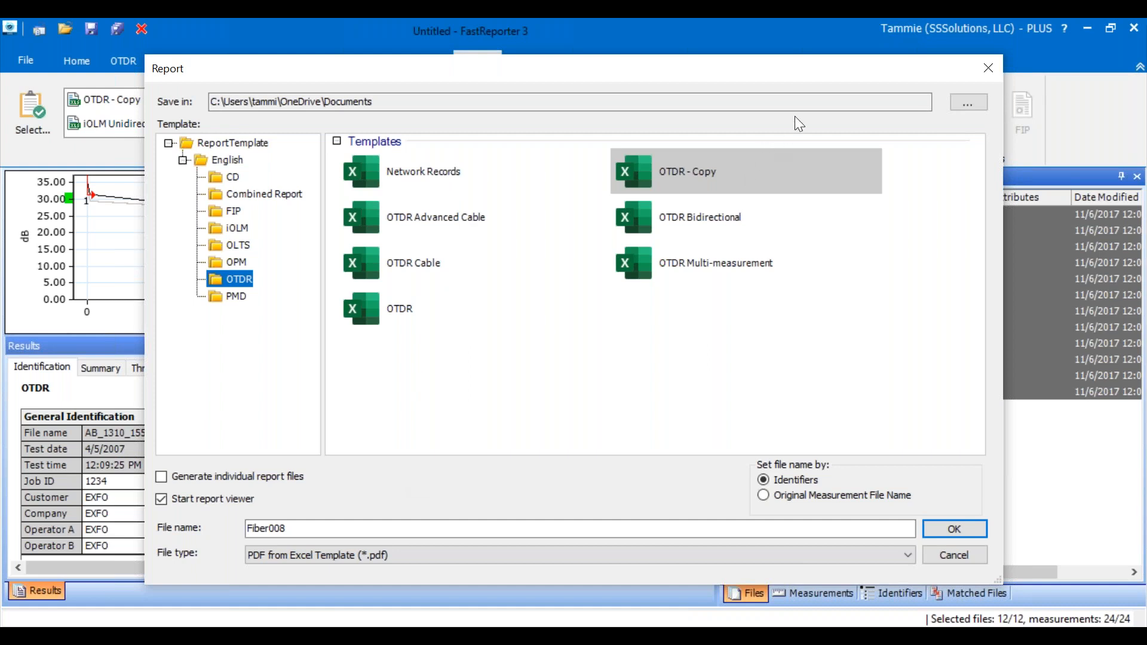
{"action": "left_click", "coordinate": [987, 70]}
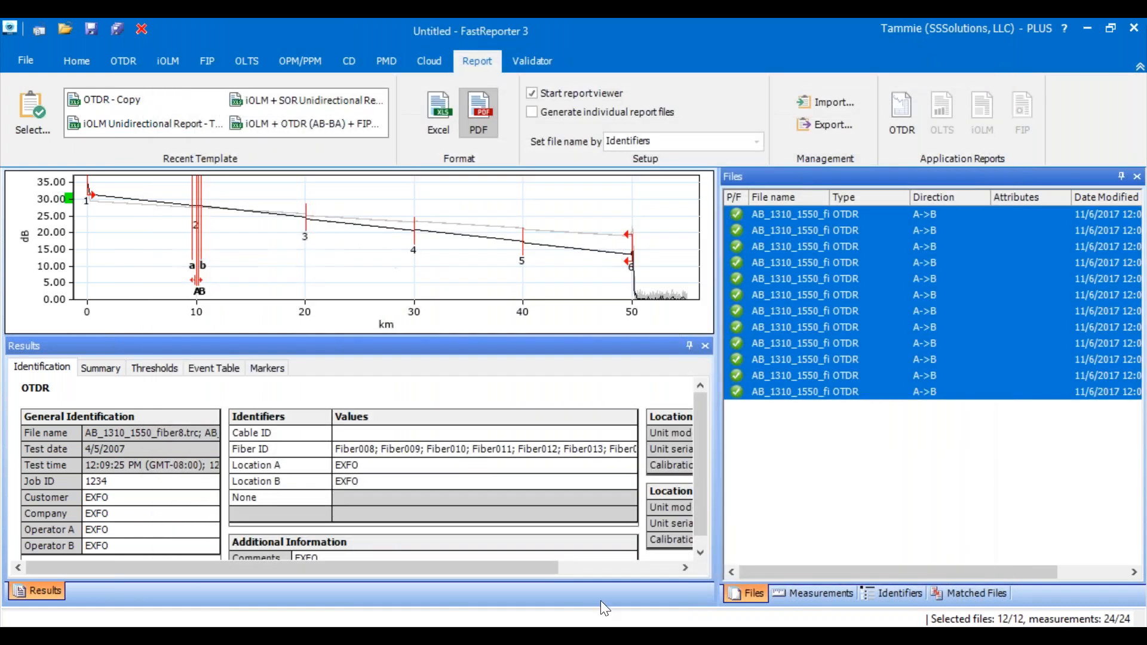
{"action": "left_click", "coordinate": [442, 116]}
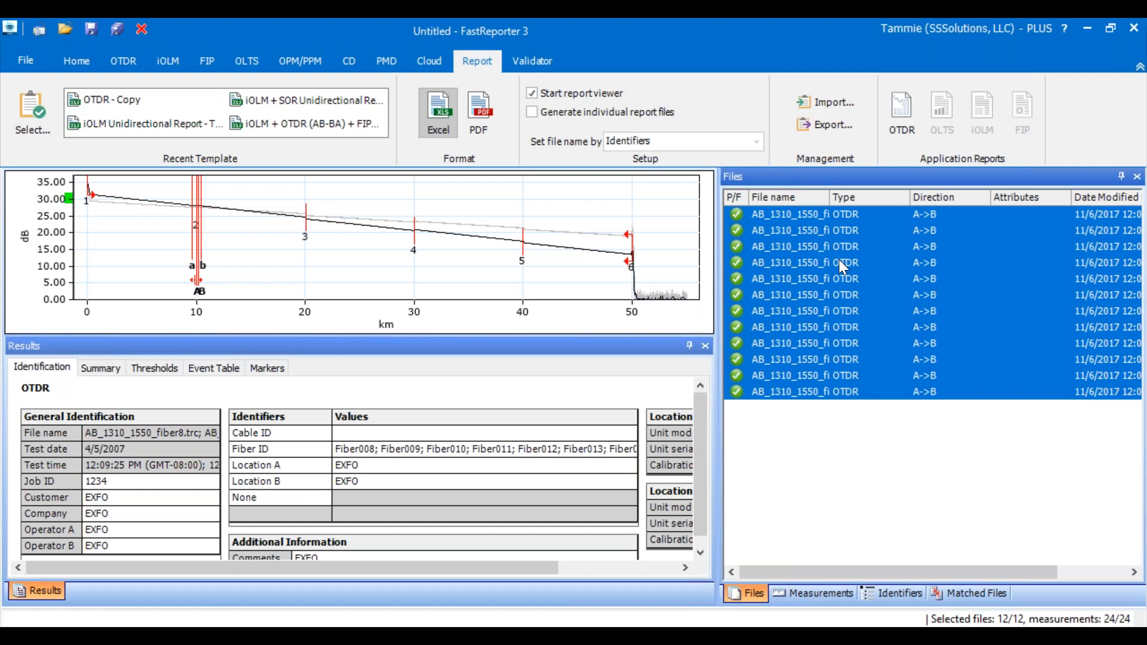
{"action": "left_click", "coordinate": [167, 63]}
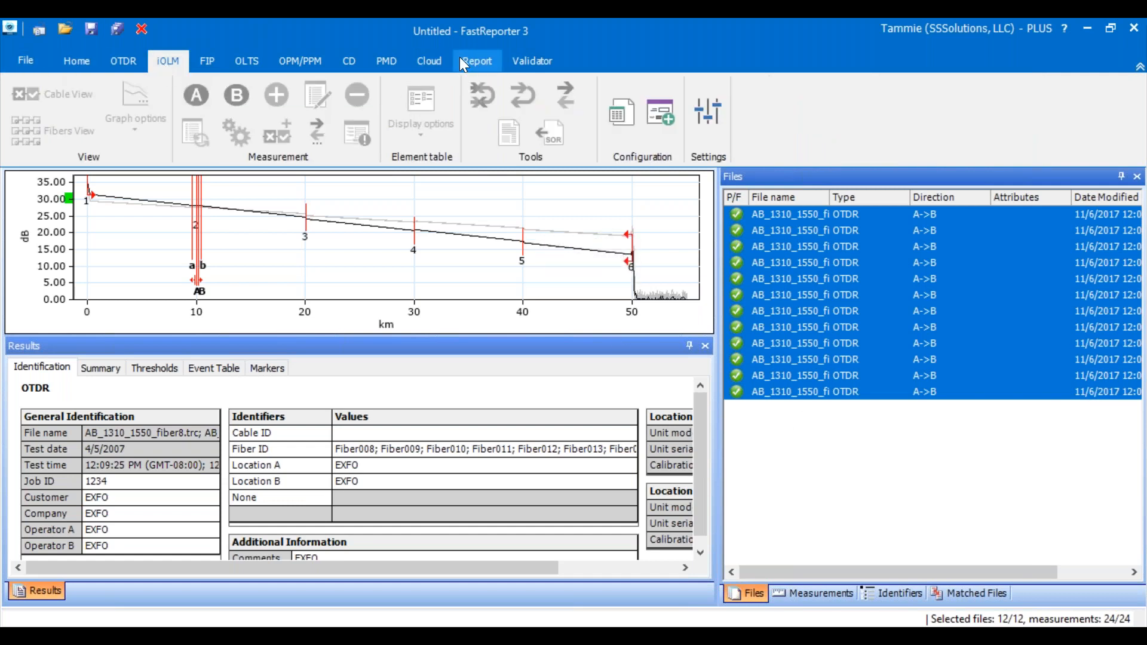
{"action": "left_click", "coordinate": [475, 62]}
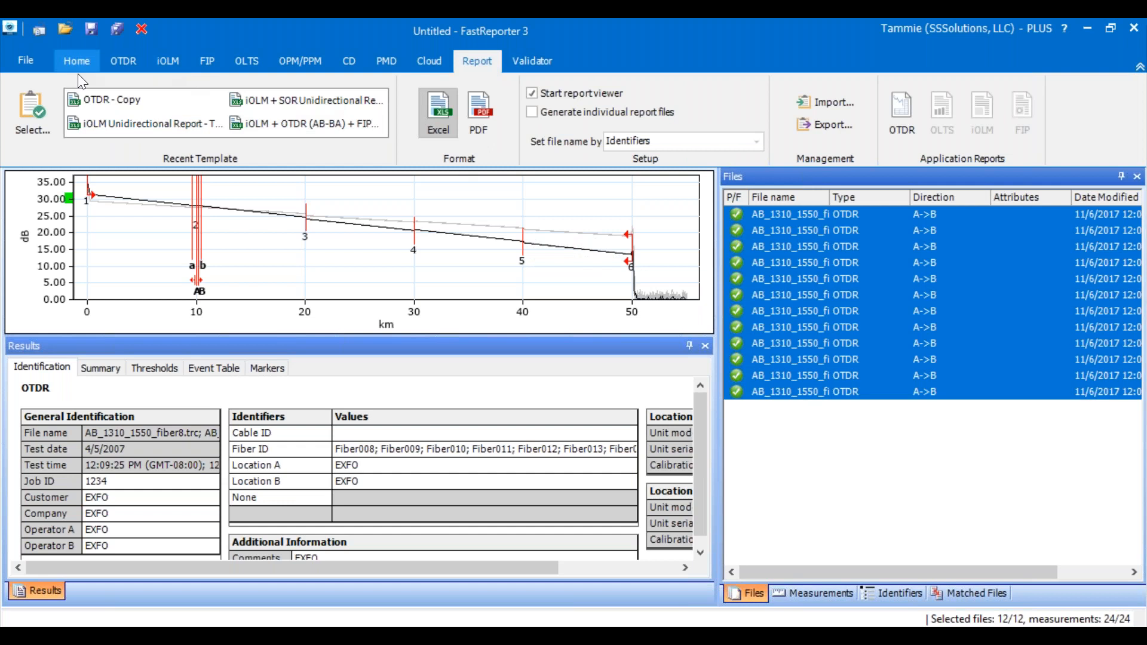
- Try to generate the Fiber008 Excel report from the selected OTDR files with the iOLM template
{"action": "left_click", "coordinate": [25, 124]}
{"action": "left_click", "coordinate": [239, 226]}
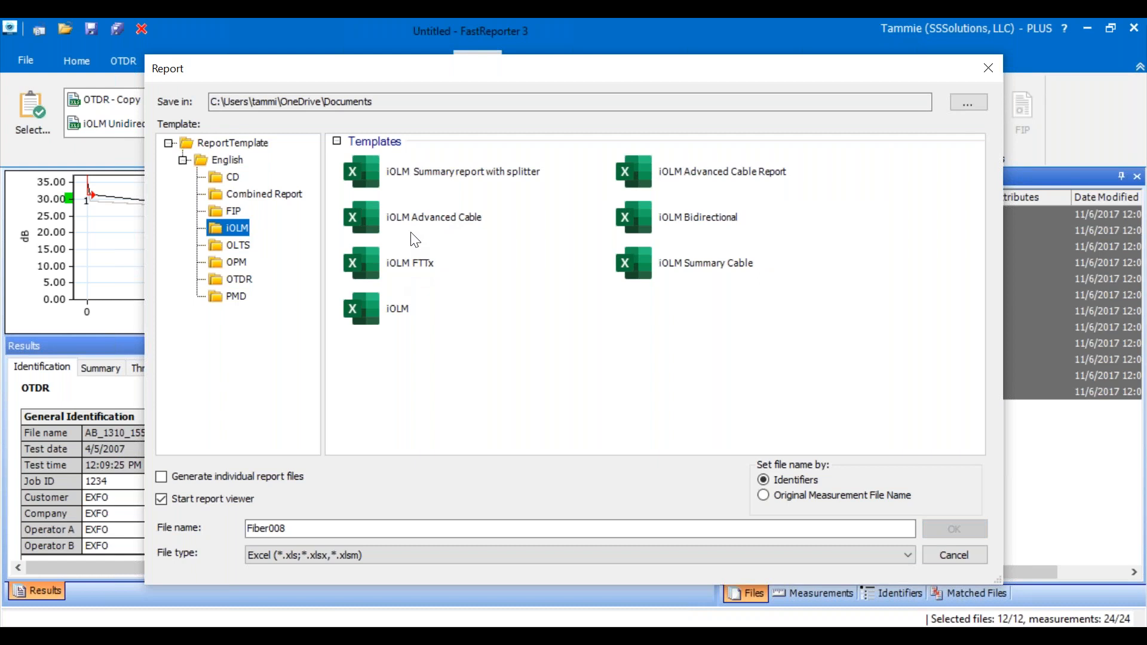
{"action": "left_click", "coordinate": [403, 309]}
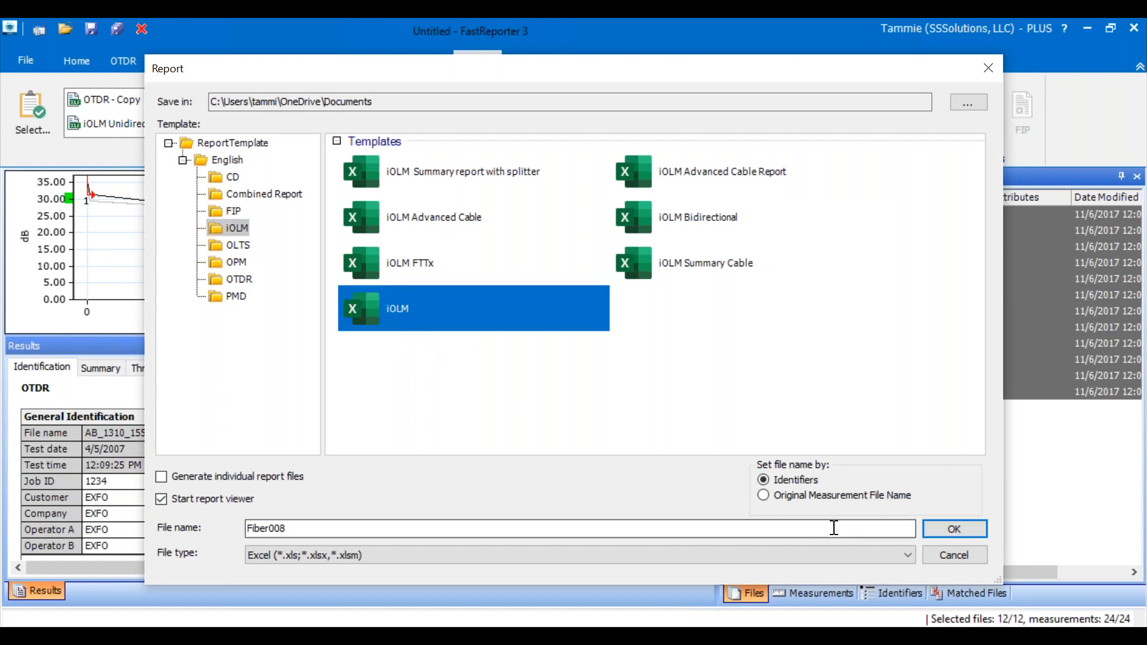
{"action": "left_click", "coordinate": [962, 527]}
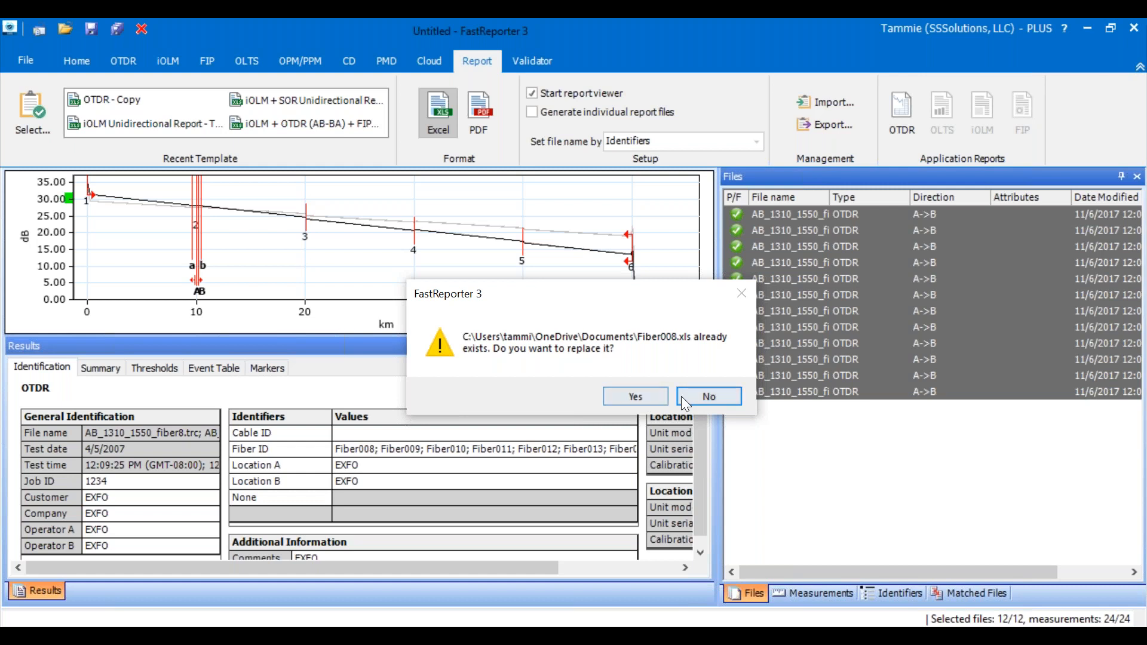
{"action": "left_click", "coordinate": [642, 396]}
- Start opening sample files and browse to the iOLM folder, checking its Bidirectional subfolder and the A_B folder inside
{"action": "left_click", "coordinate": [24, 57]}
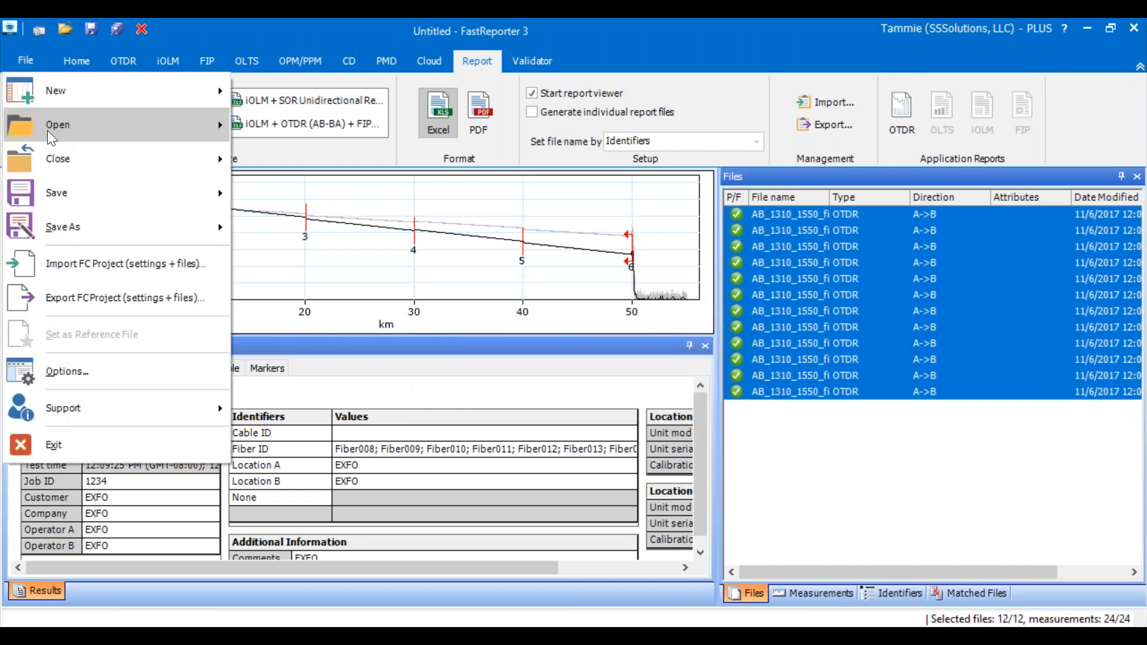
{"action": "mouse_move", "coordinate": [60, 126]}
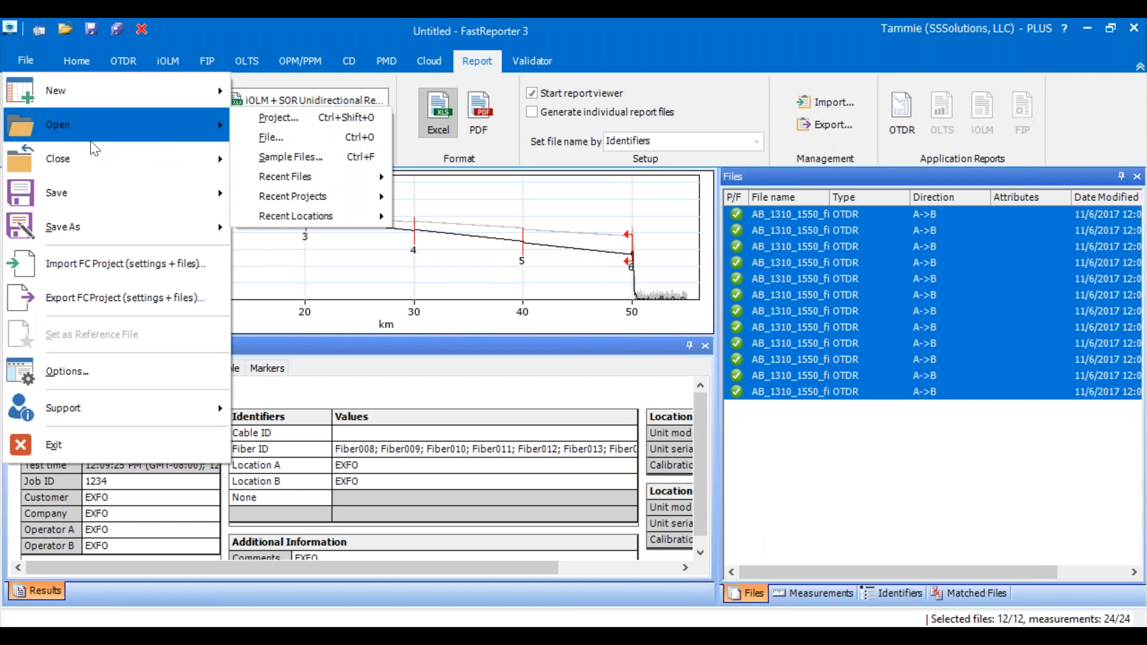
{"action": "left_click", "coordinate": [270, 156]}
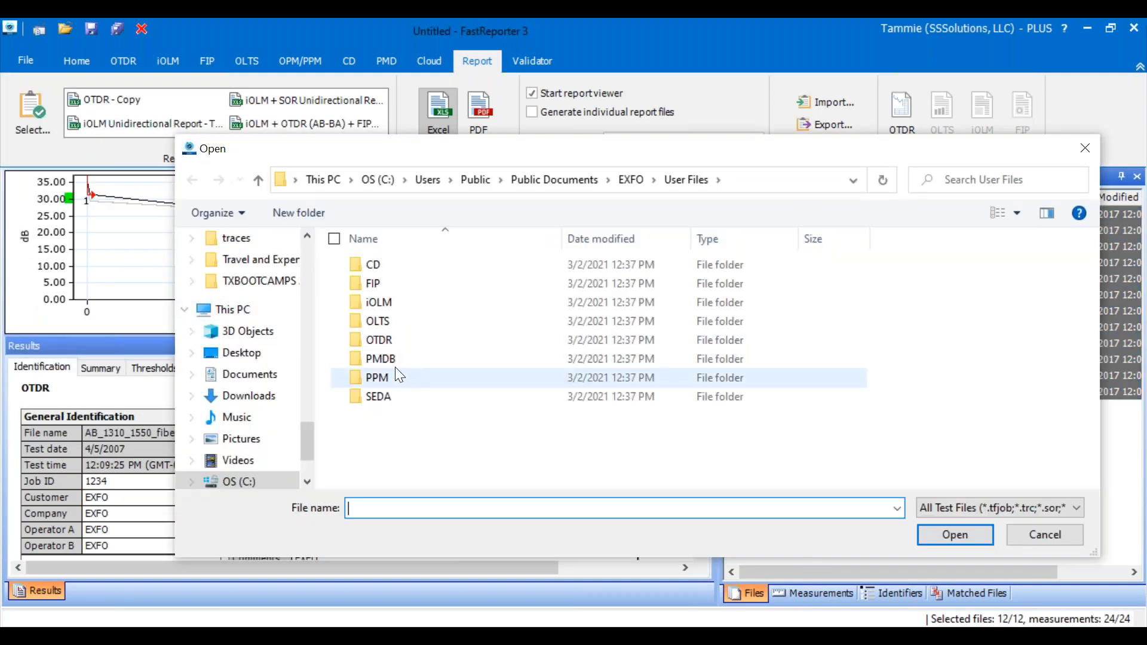
{"action": "double_click", "coordinate": [385, 300]}
{"action": "double_click", "coordinate": [387, 264]}
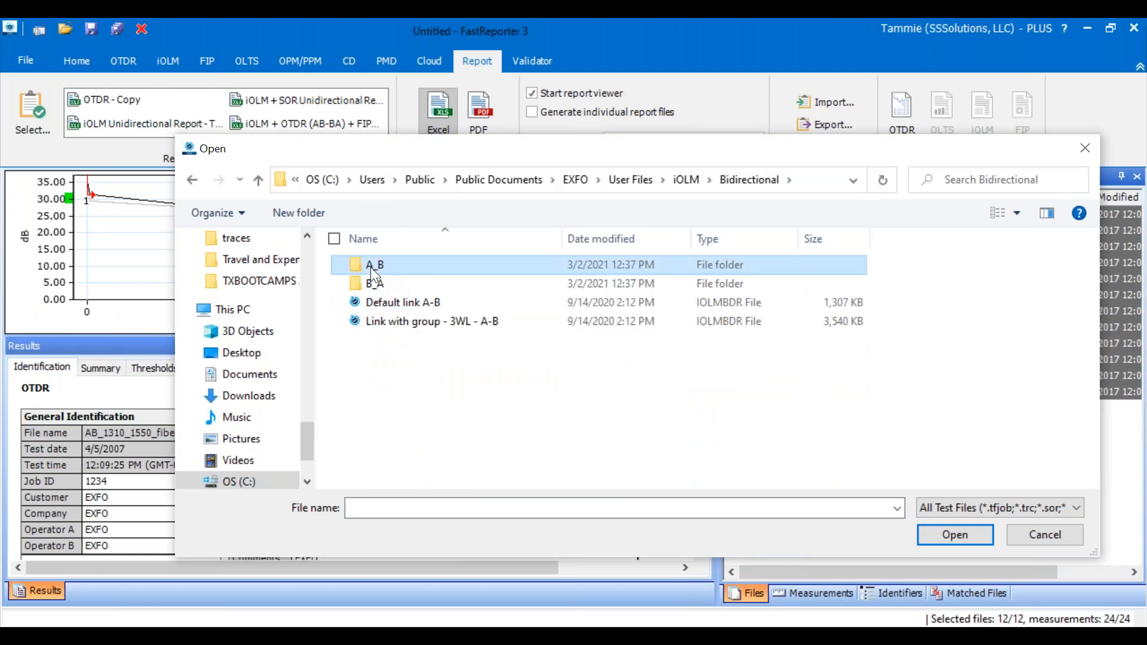
{"action": "double_click", "coordinate": [373, 267]}
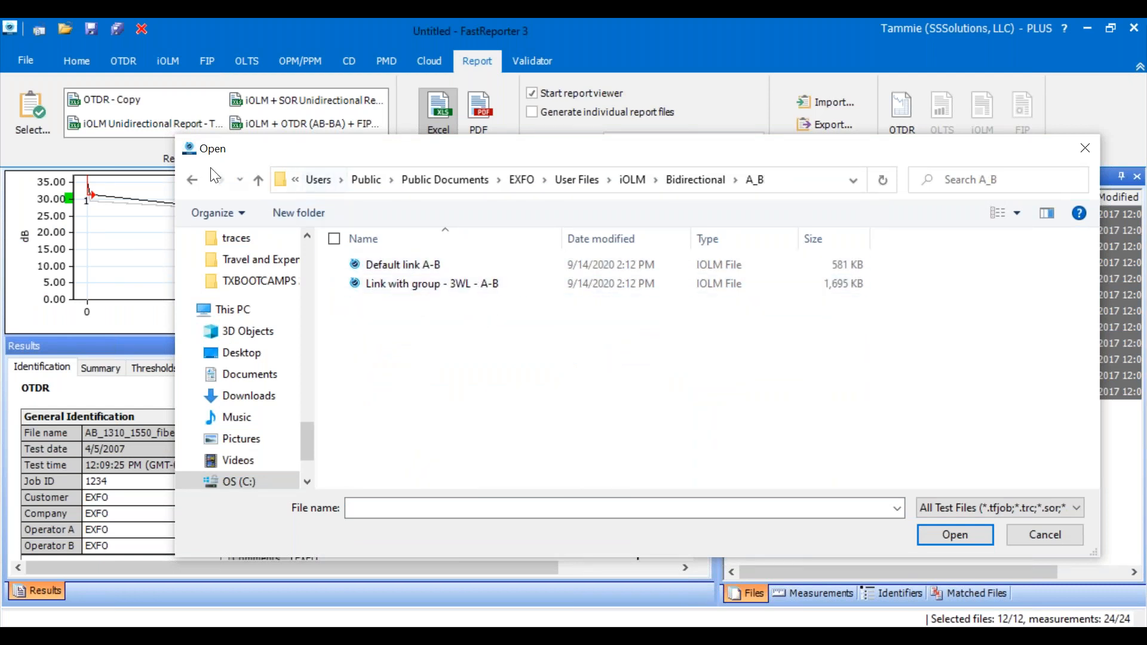
{"action": "left_click", "coordinate": [193, 180]}
{"action": "left_click", "coordinate": [193, 181]}
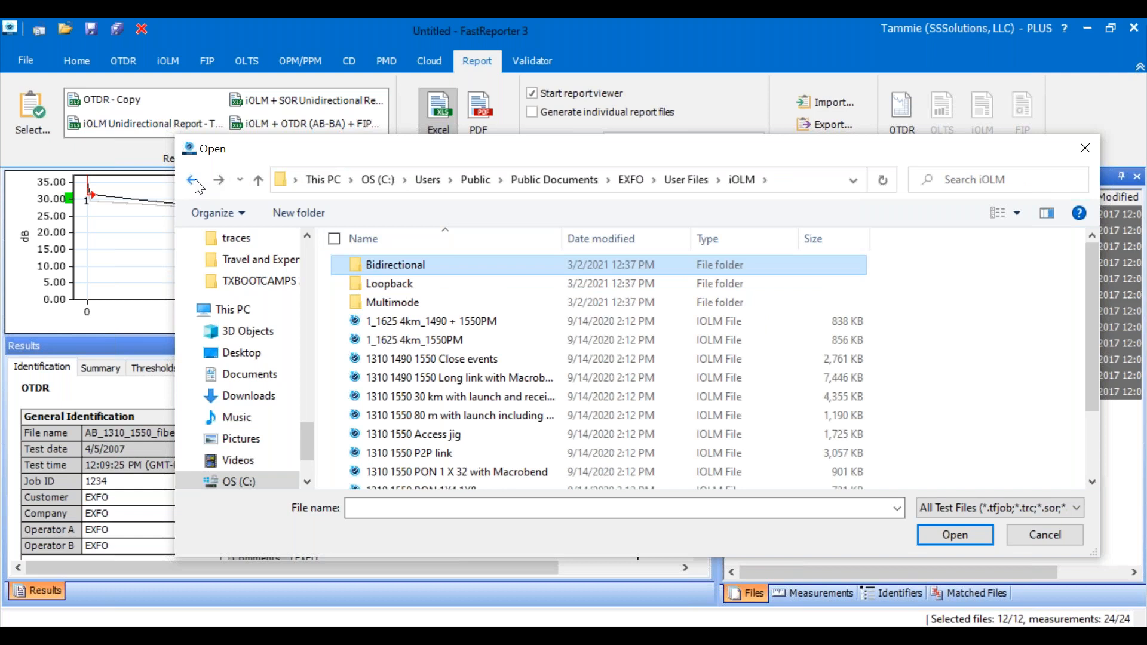
- Open the sample files Loopback File 001 through Loopback File 005 from the iOLM Loopback folder
{"action": "left_click", "coordinate": [447, 360]}
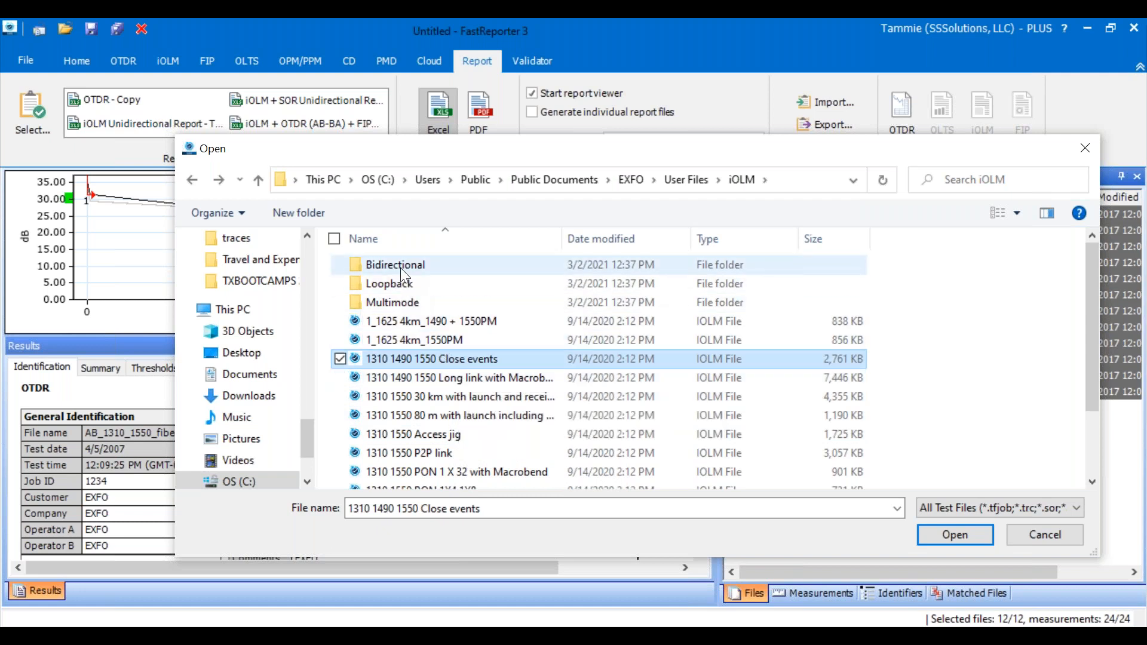
{"action": "left_click", "coordinate": [400, 301]}
{"action": "scroll", "coordinate": [487, 340], "scroll_direction": "down", "scroll_amount": 2}
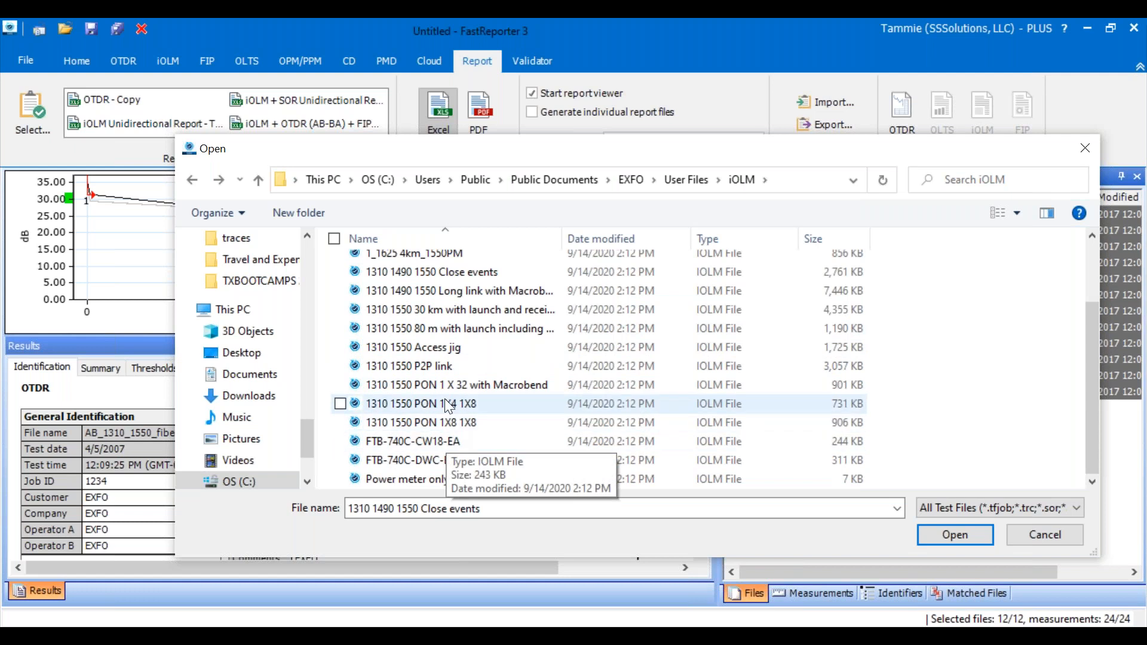
{"action": "scroll", "coordinate": [441, 378], "scroll_direction": "up", "scroll_amount": 2}
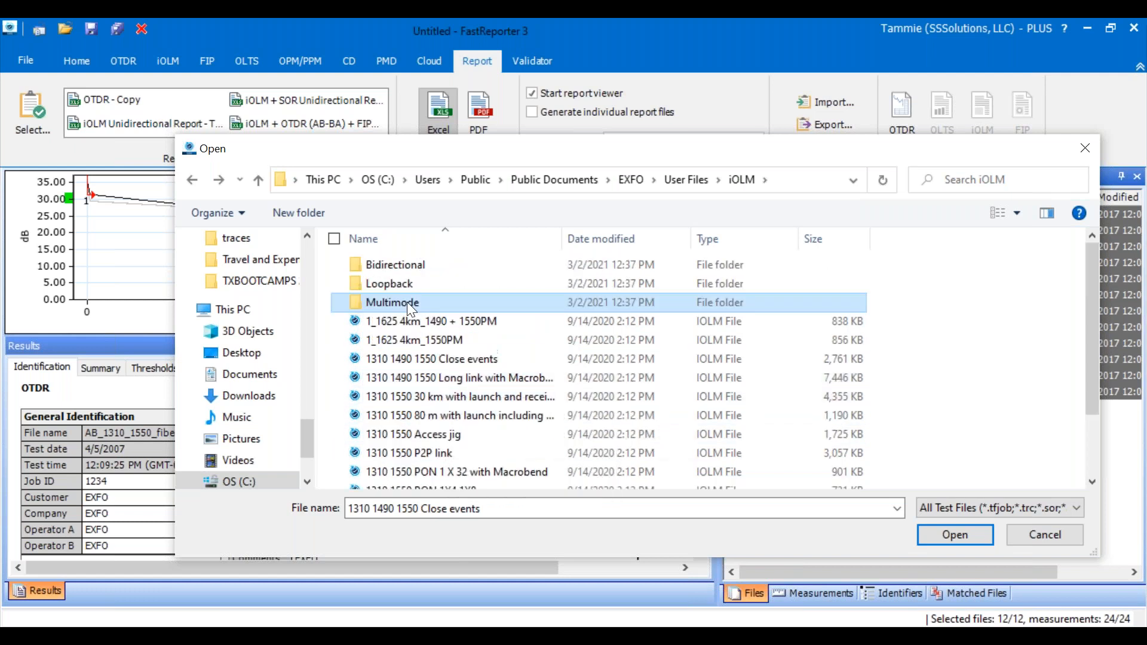
{"action": "double_click", "coordinate": [403, 286]}
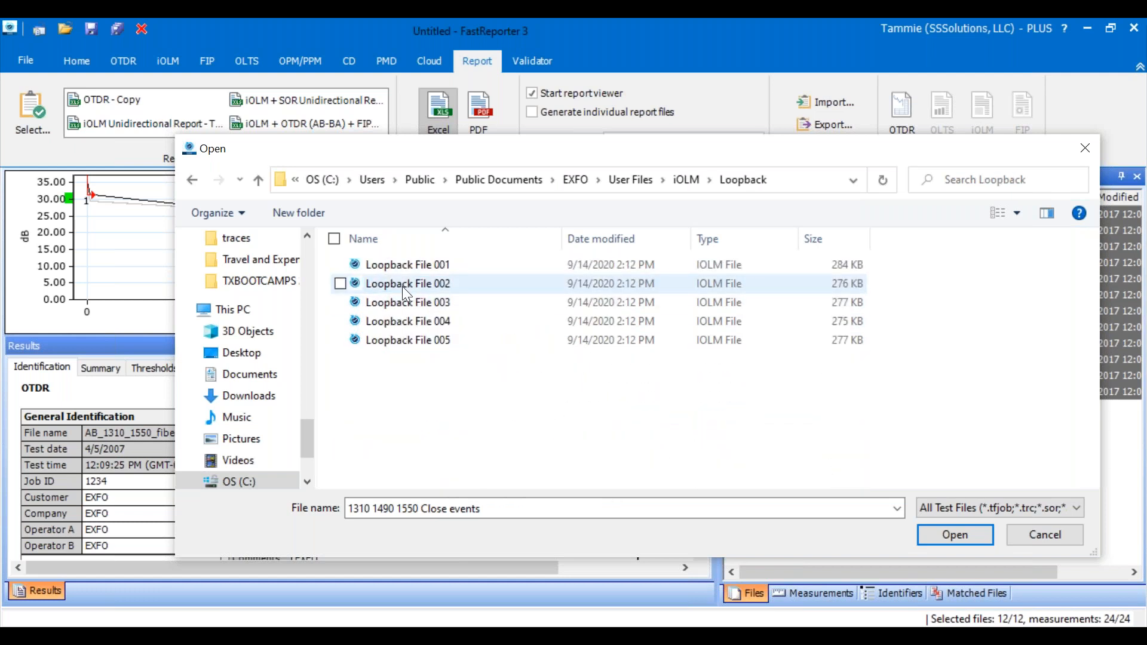
{"action": "left_click", "coordinate": [394, 263]}
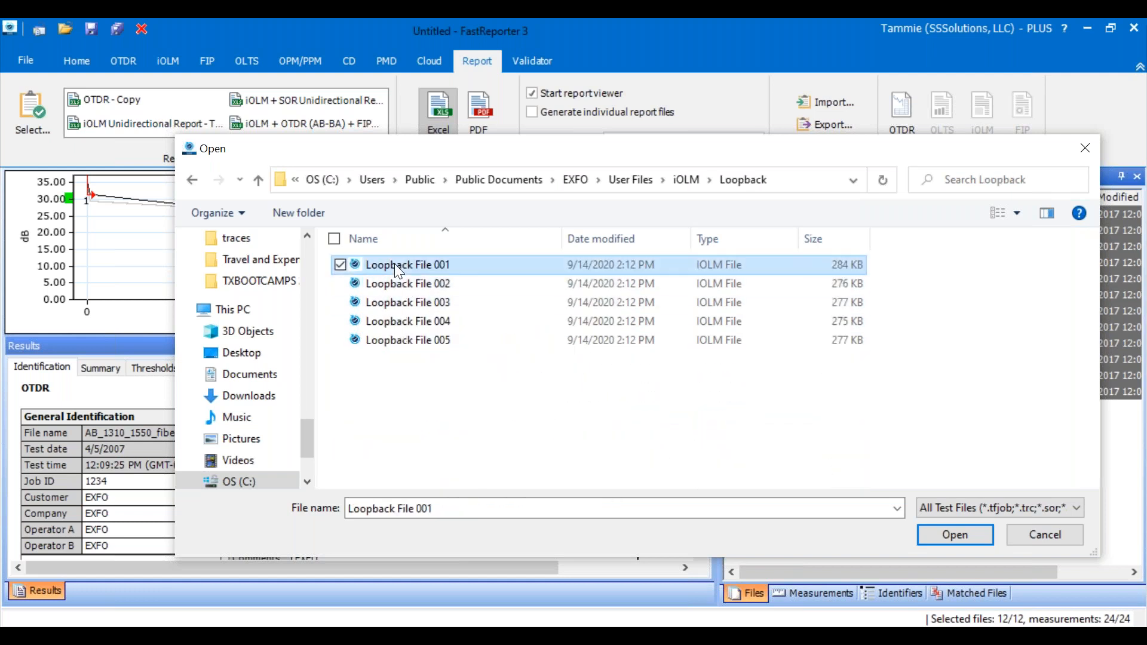
{"action": "left_click", "coordinate": [413, 344], "text": "shift"}
{"action": "left_click", "coordinate": [956, 535]}
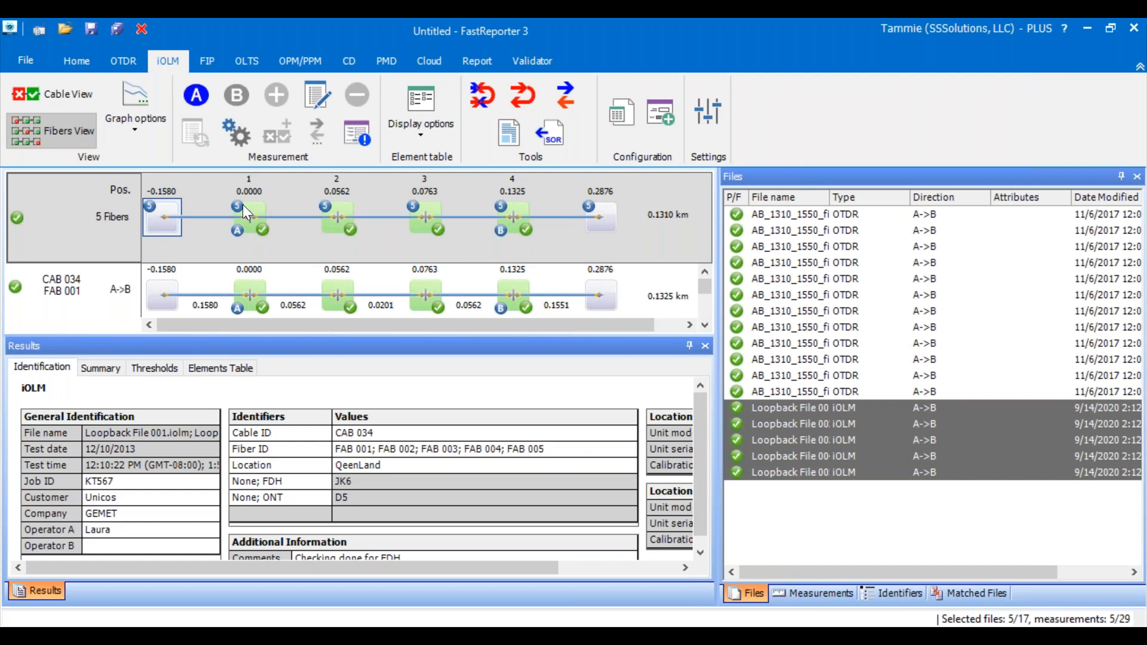
- Export the five selected Loopback iOLM files to OTDR Bellcore 2.0 SOR files, saved in the desktop's FR3 PRESENTATION folder and opened
{"action": "right_click", "coordinate": [843, 430]}
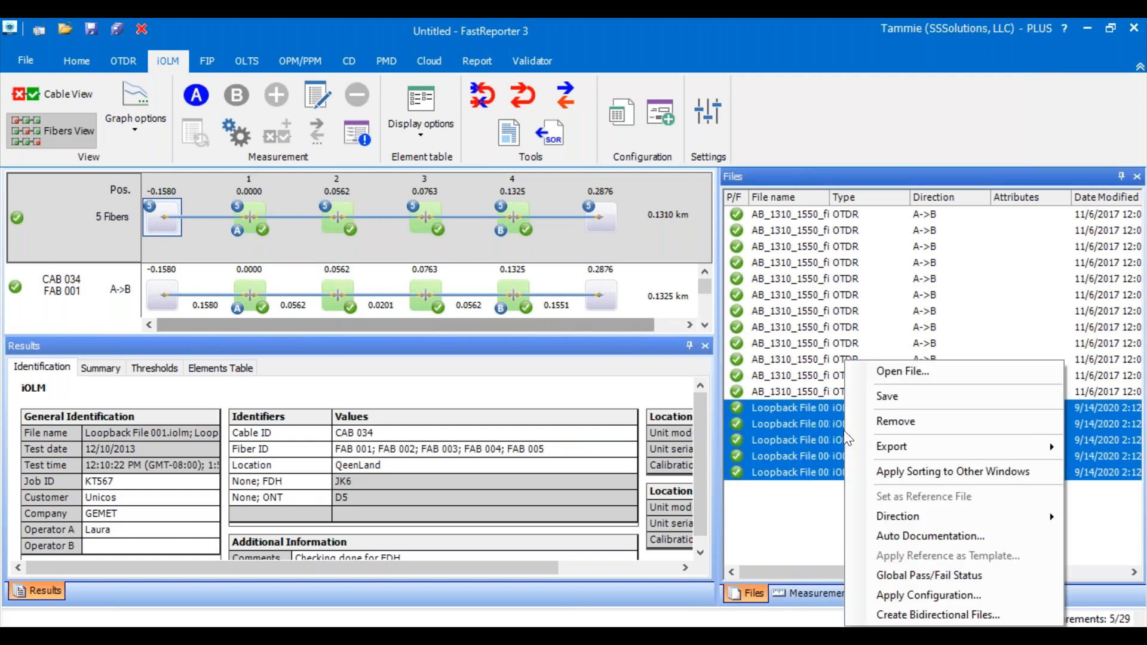
{"action": "mouse_move", "coordinate": [965, 442]}
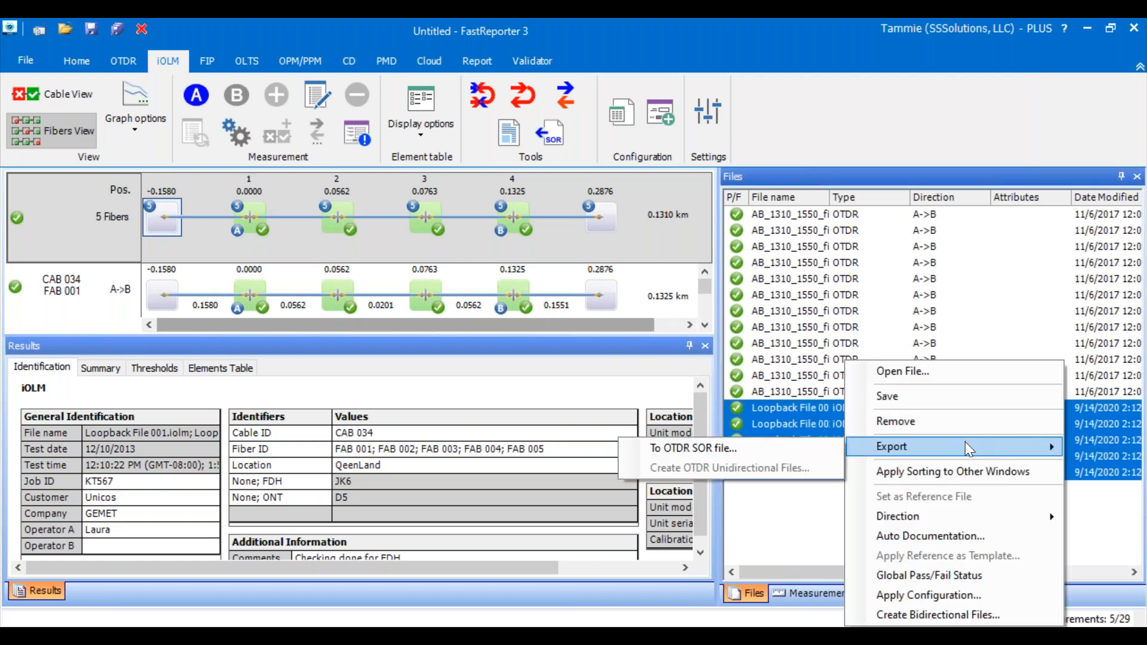
{"action": "left_click", "coordinate": [718, 445]}
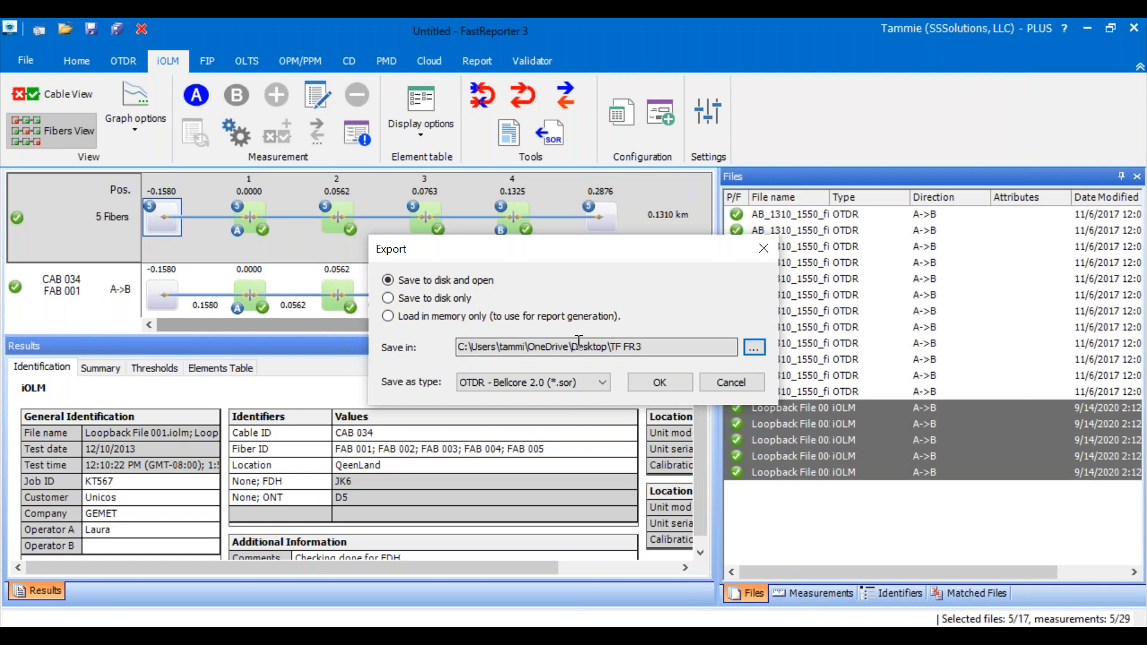
{"action": "left_click", "coordinate": [753, 350]}
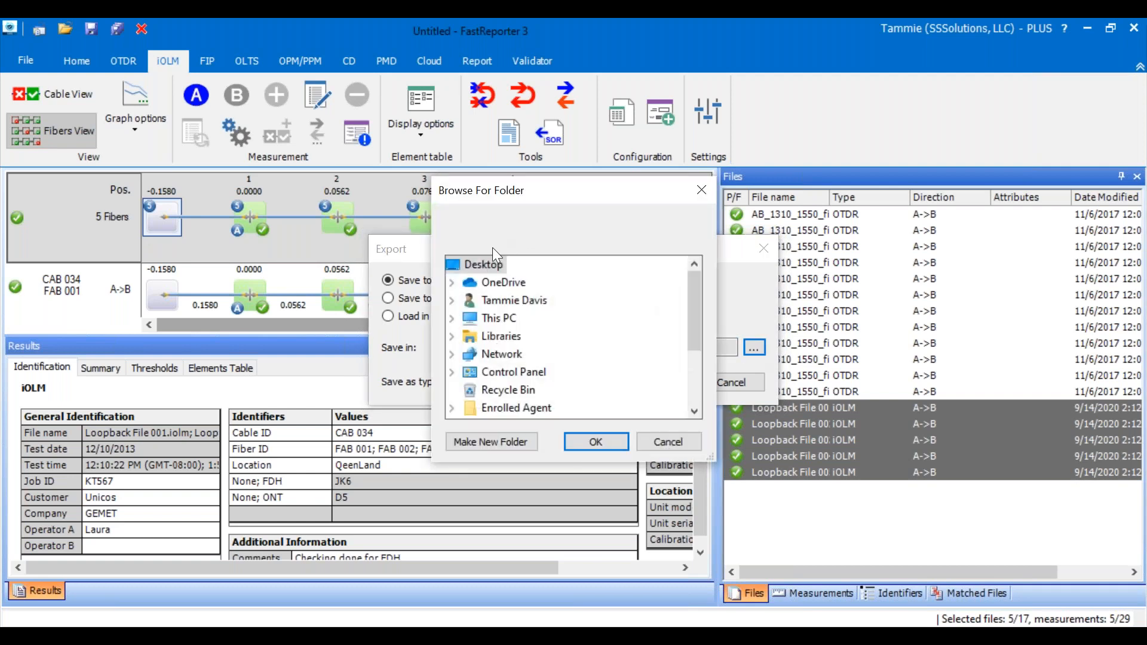
{"action": "double_click", "coordinate": [498, 319]}
{"action": "double_click", "coordinate": [517, 300]}
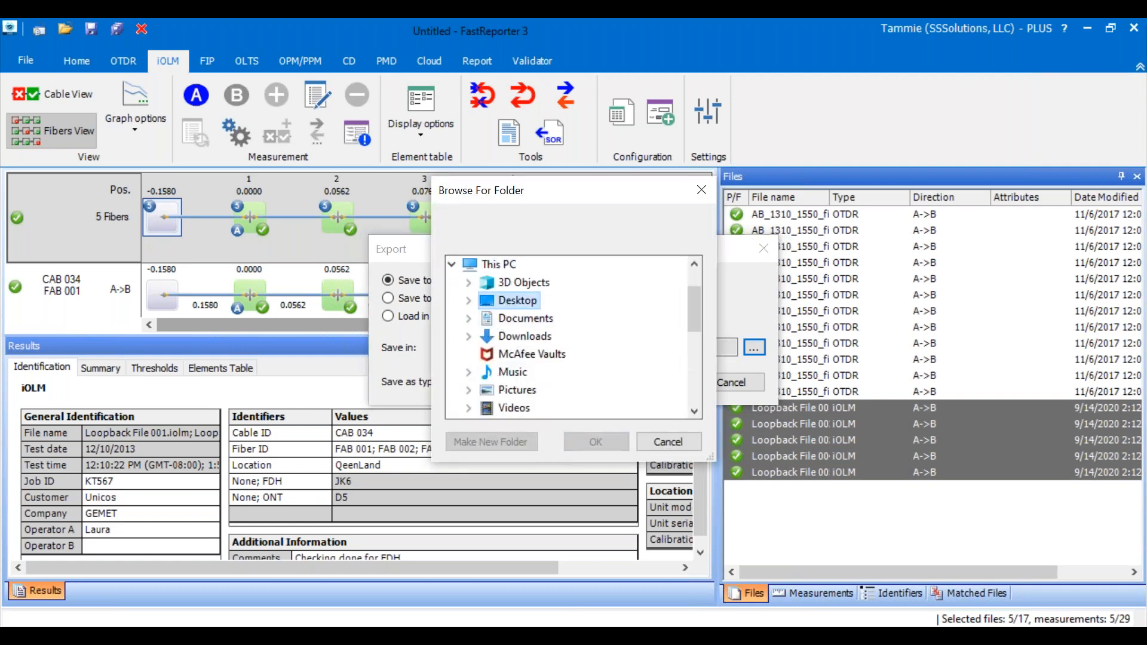
{"action": "left_click", "coordinate": [548, 337]}
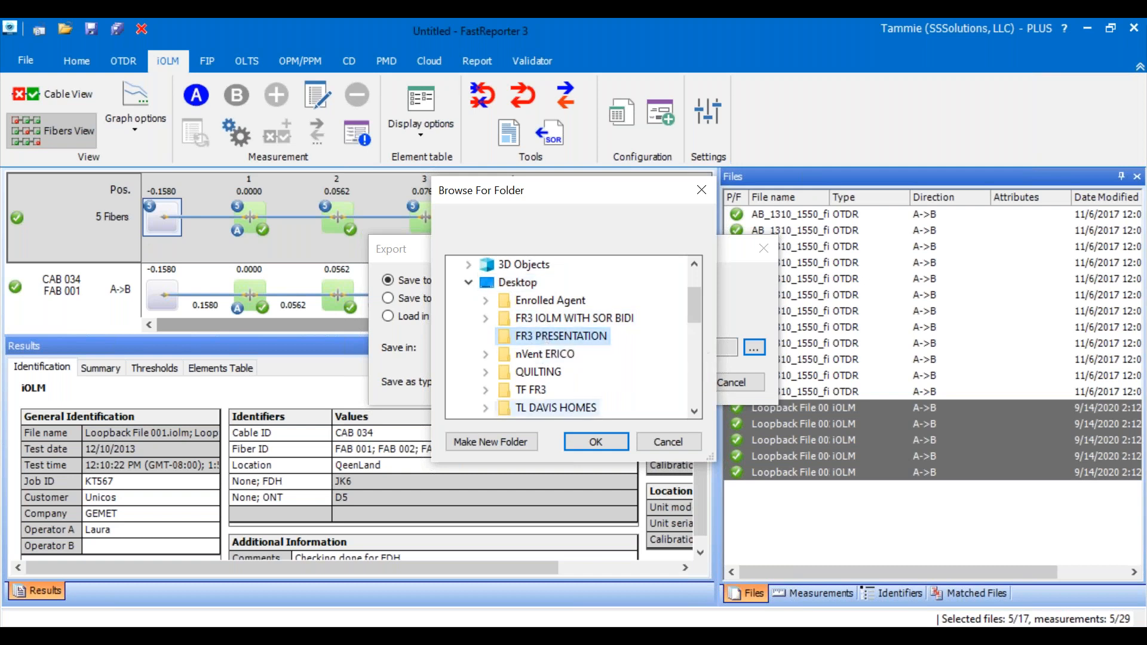
{"action": "left_click", "coordinate": [598, 442]}
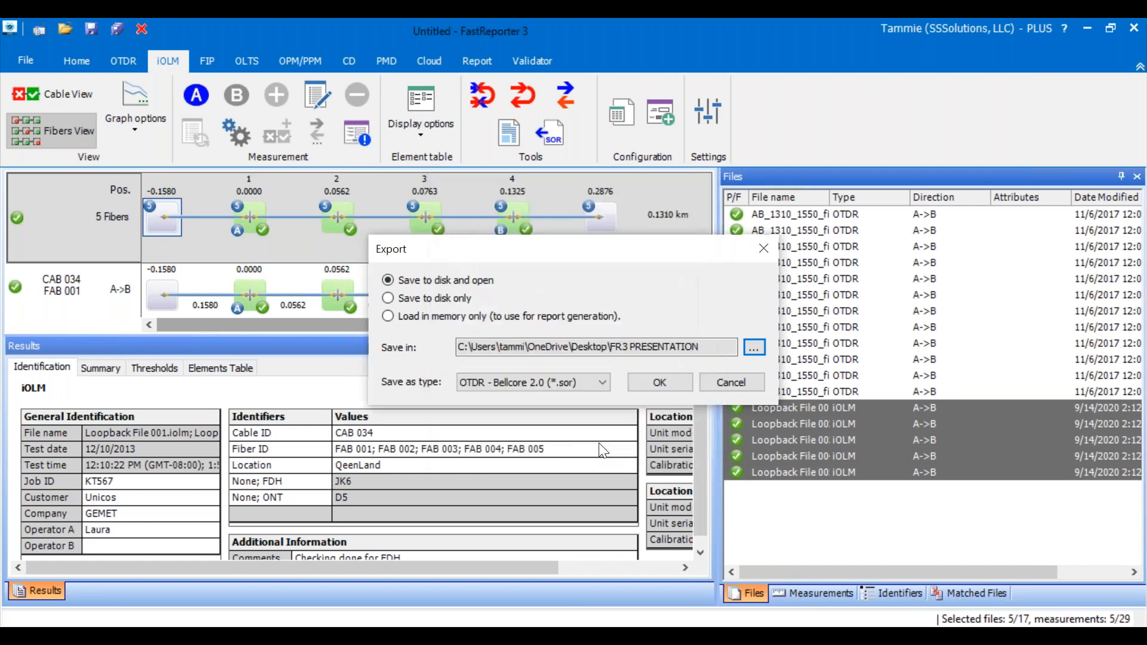
{"action": "left_click", "coordinate": [661, 381]}
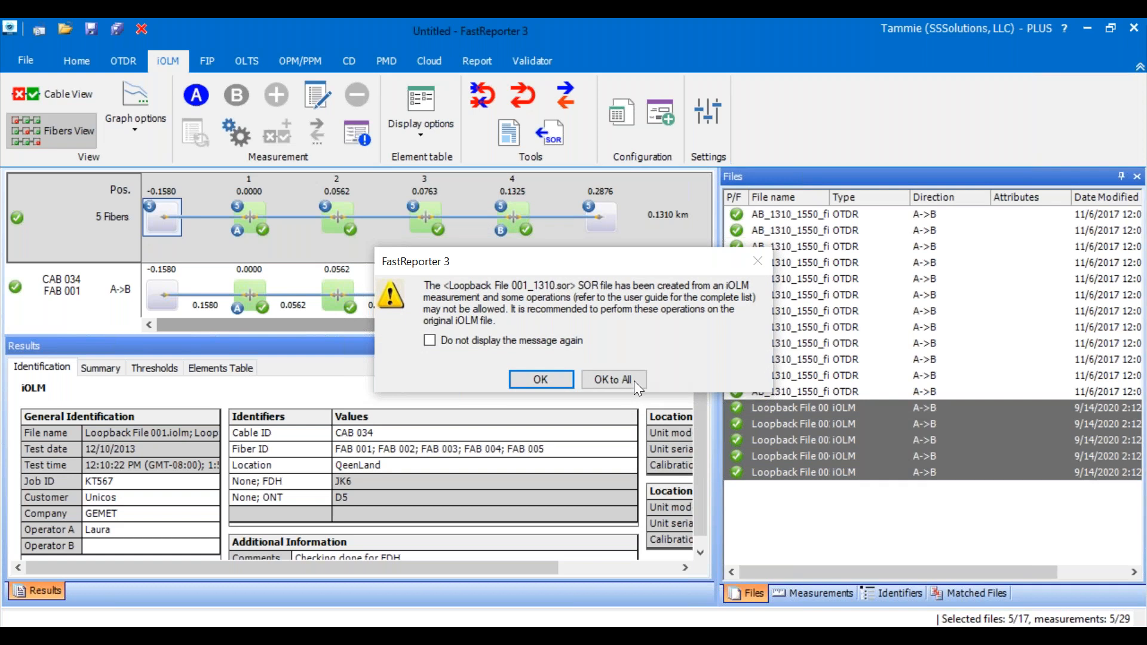
{"action": "left_click", "coordinate": [603, 380]}
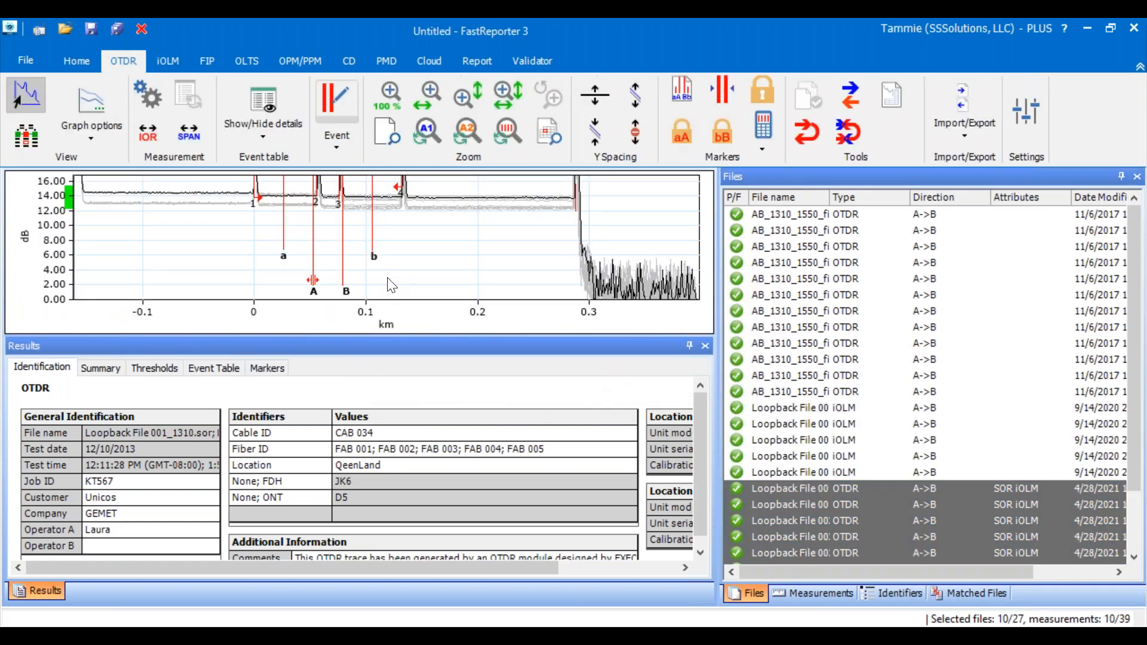
- Generate an Excel report from all Loopback iOLM files and their exported SOR files with the recent iOLM Unidirectional Report template
{"action": "left_click", "coordinate": [819, 519]}
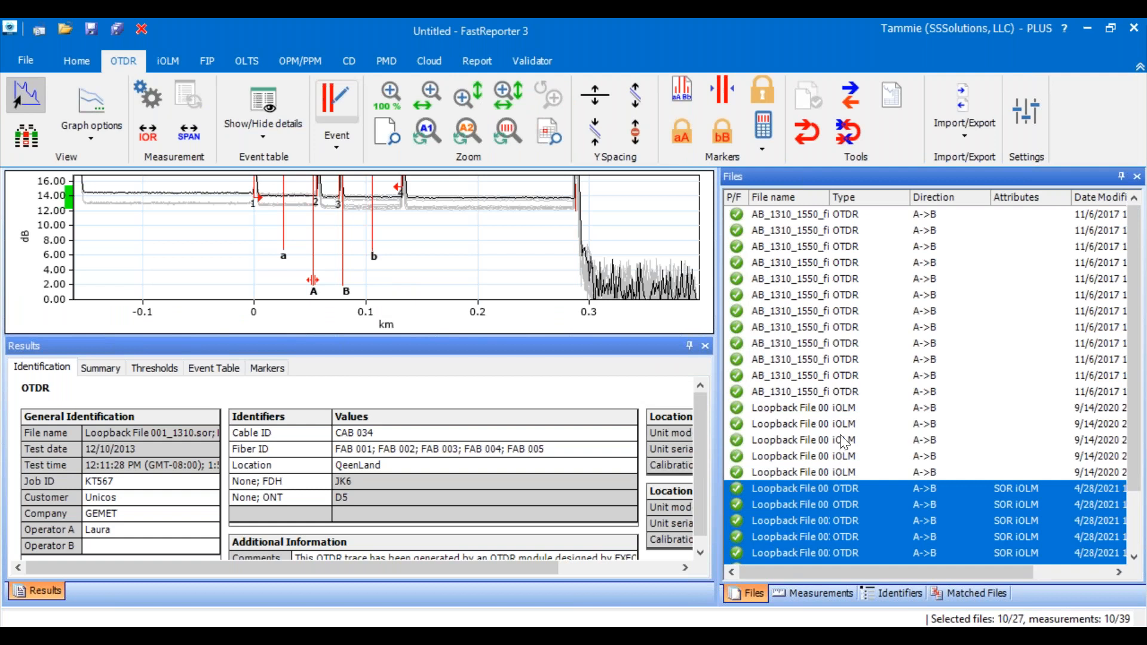
{"action": "scroll", "coordinate": [841, 445], "scroll_direction": "down", "scroll_amount": 2}
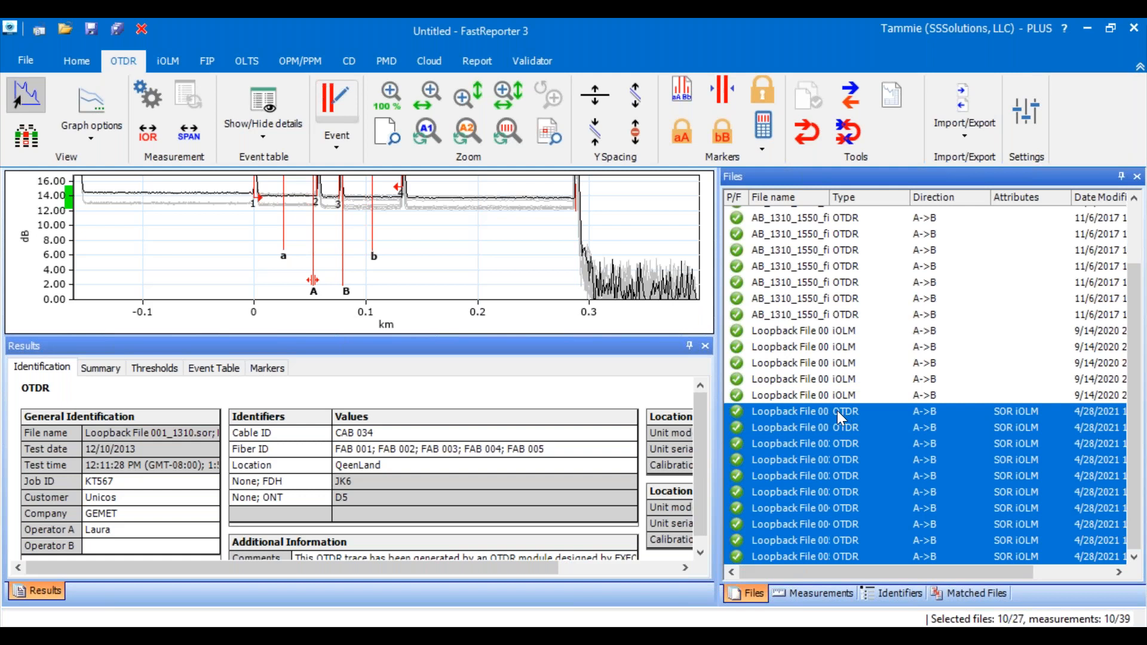
{"action": "left_click", "coordinate": [811, 328], "text": "shift"}
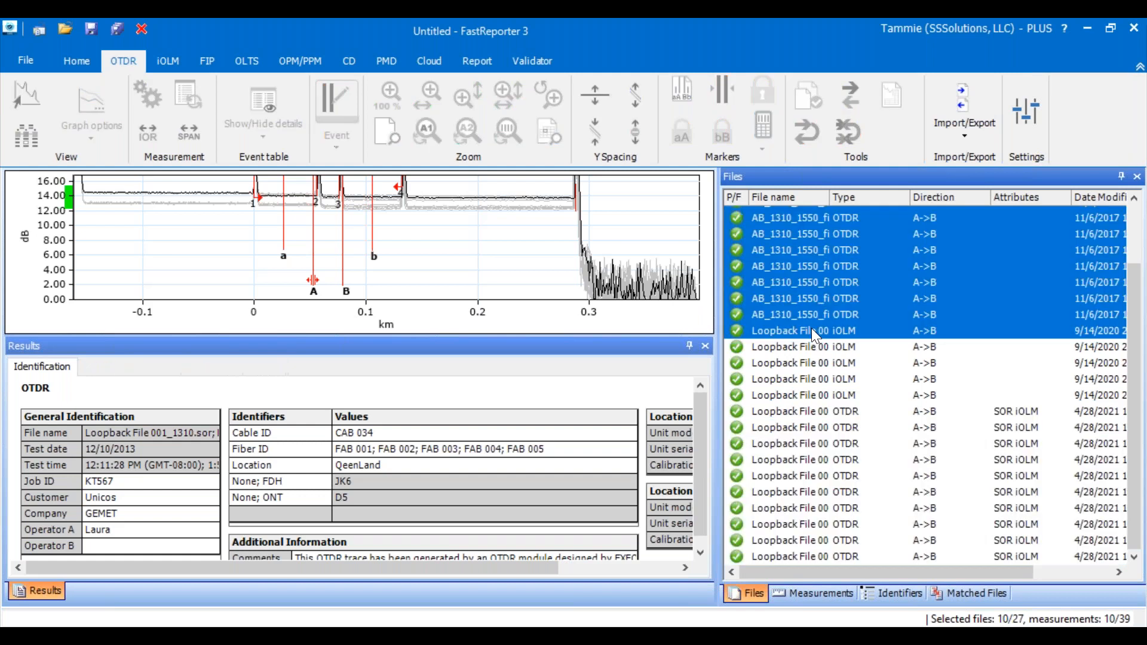
{"action": "left_click", "coordinate": [809, 332]}
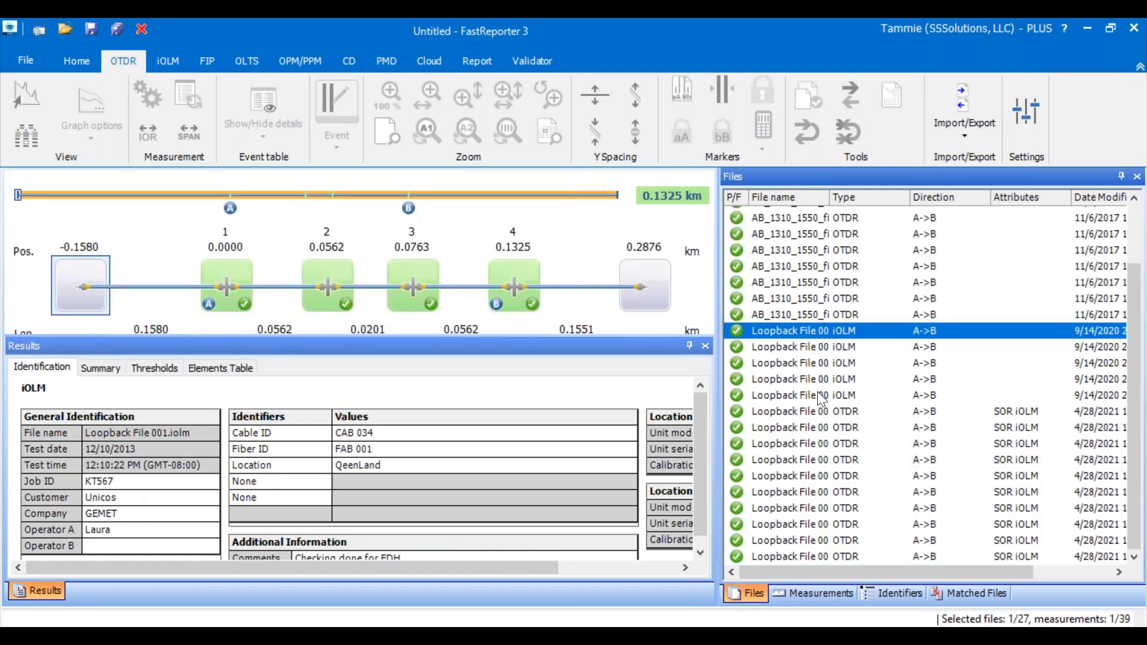
{"action": "left_click", "coordinate": [844, 559], "text": "shift"}
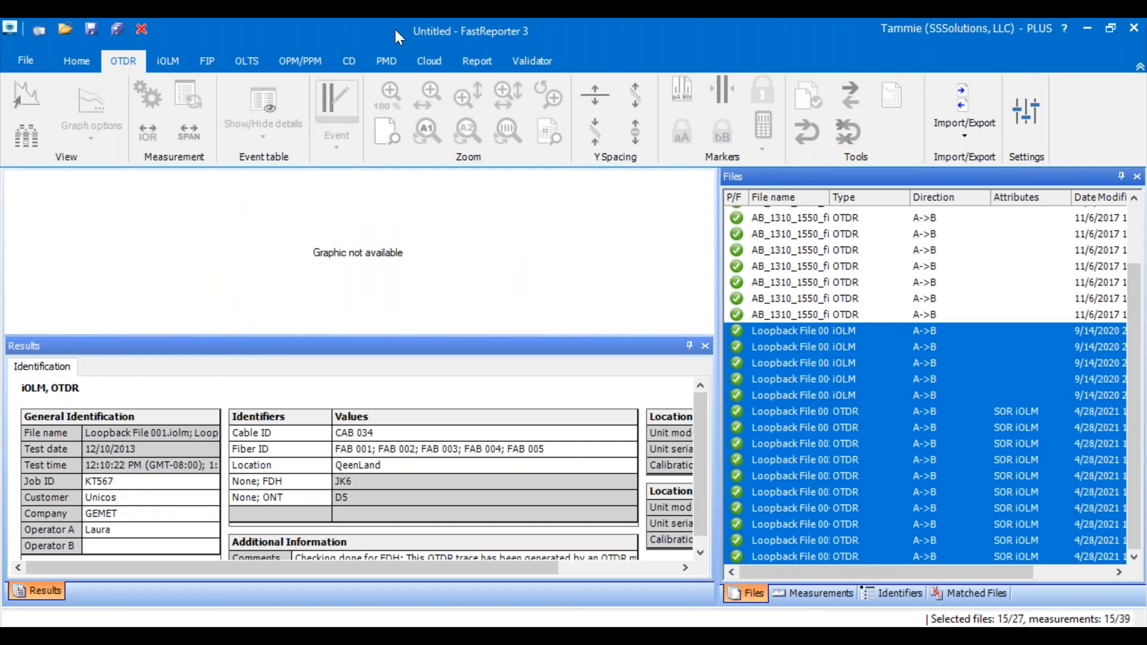
{"action": "left_click", "coordinate": [480, 64]}
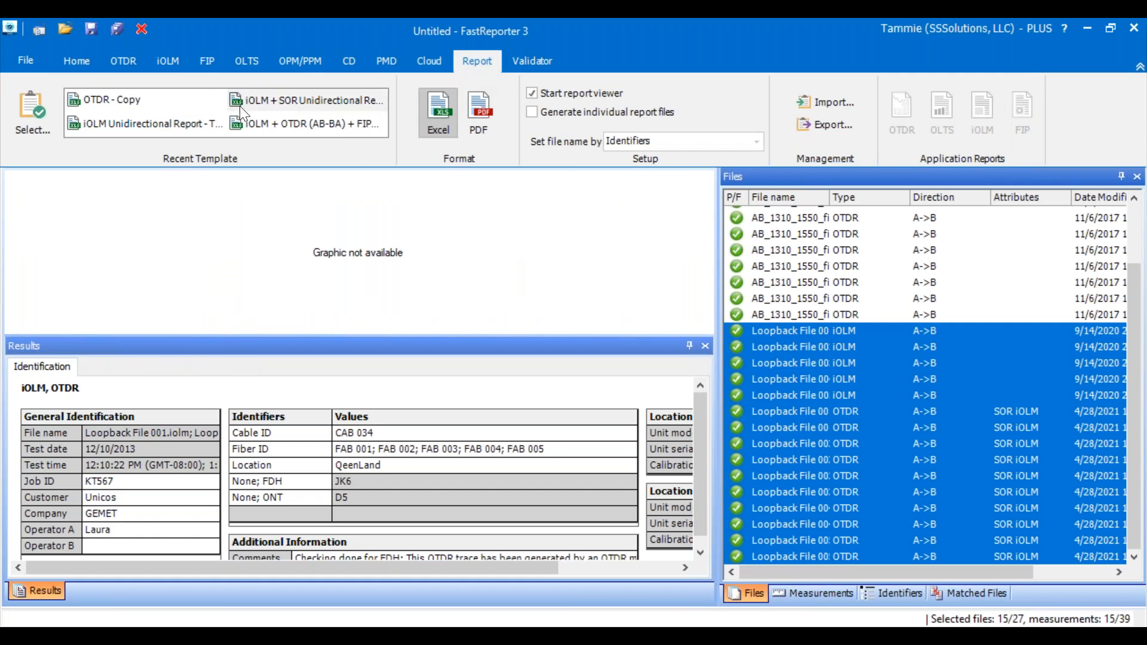
{"action": "left_click", "coordinate": [110, 128]}
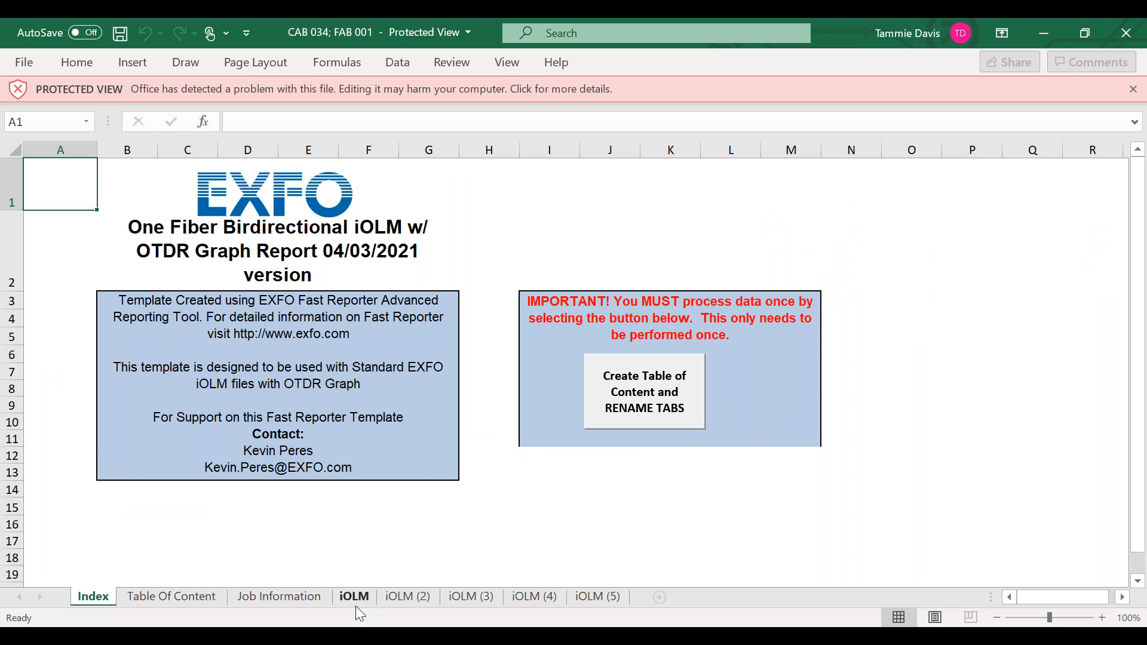
- Review the thresholds, OTDR graph, link view and iOLM table on the report's first iOLM sheet, and close the workbook
{"action": "left_click", "coordinate": [354, 596]}
{"action": "scroll", "coordinate": [340, 376], "scroll_direction": "down", "scroll_amount": 5}
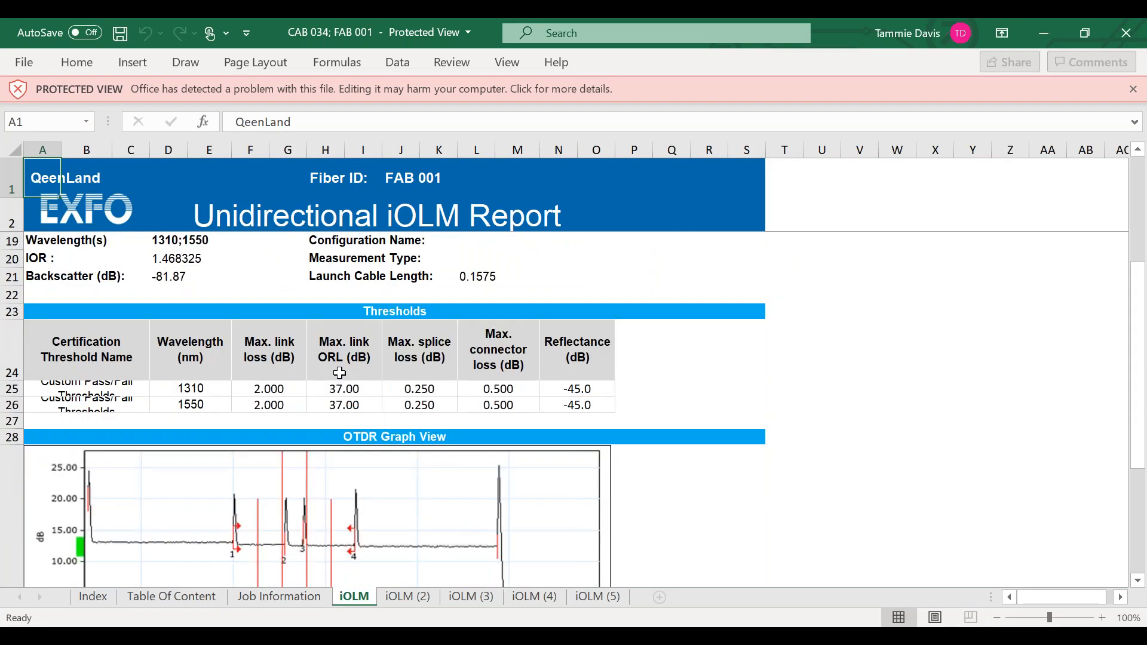
{"action": "scroll", "coordinate": [340, 373], "scroll_direction": "down", "scroll_amount": 5}
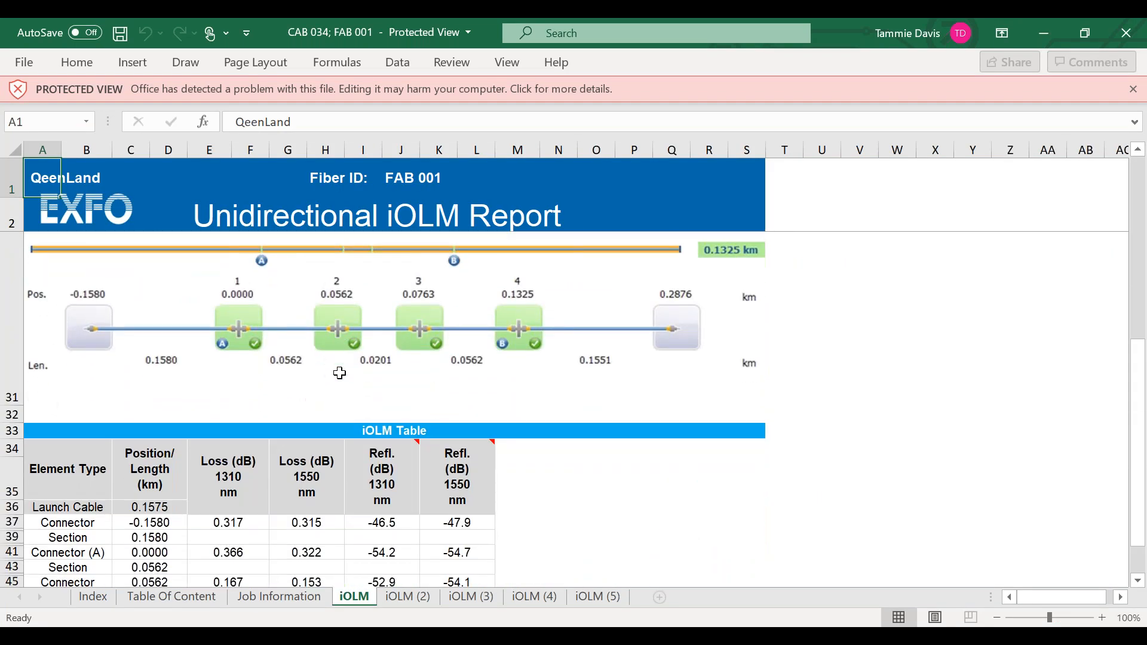
{"action": "scroll", "coordinate": [340, 373], "scroll_direction": "down", "scroll_amount": 5}
{"action": "scroll", "coordinate": [340, 373], "scroll_direction": "up", "scroll_amount": 7}
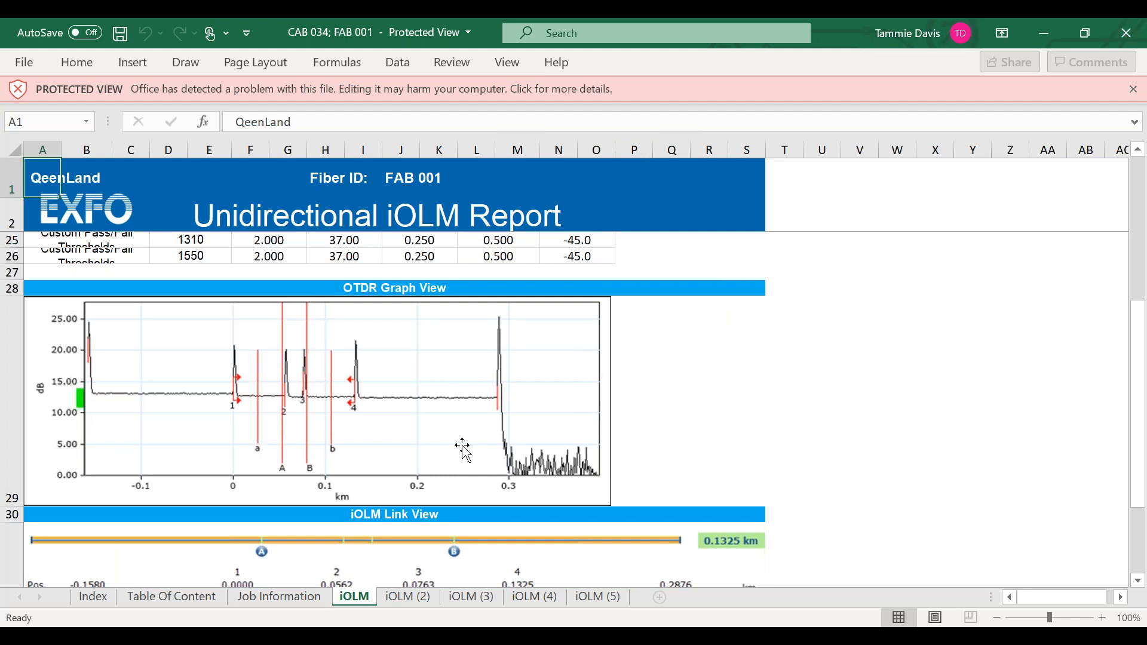
{"action": "left_click", "coordinate": [1129, 42]}
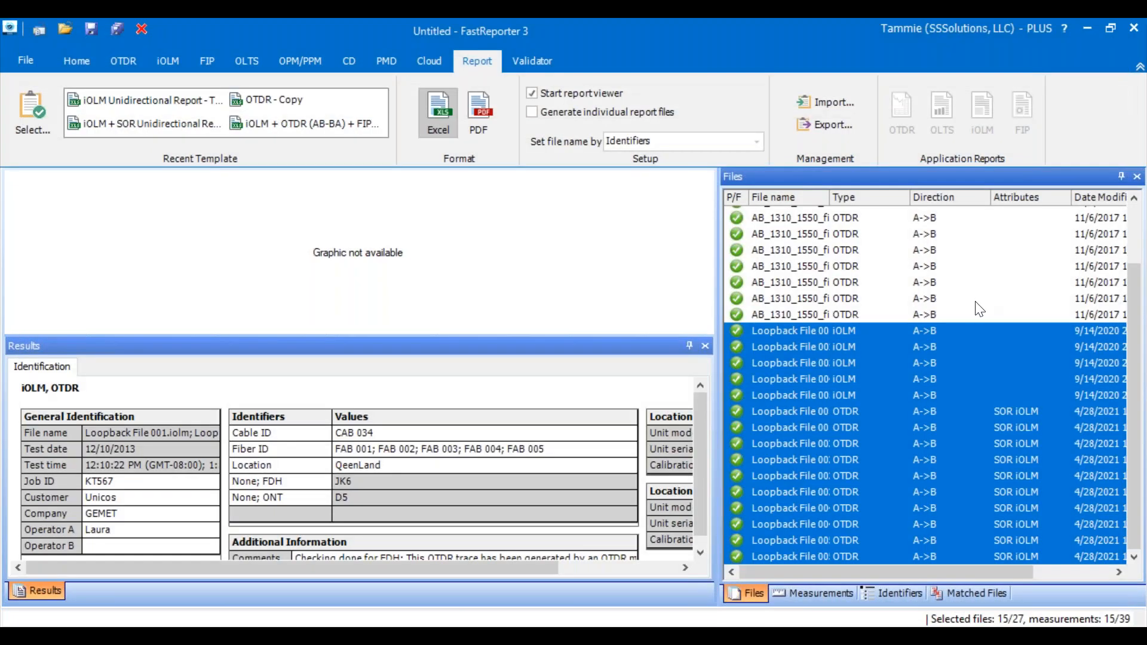
- Remove all loaded OTDR and iOLM files from the project
{"action": "scroll", "coordinate": [1003, 308], "scroll_direction": "up", "scroll_amount": 2}
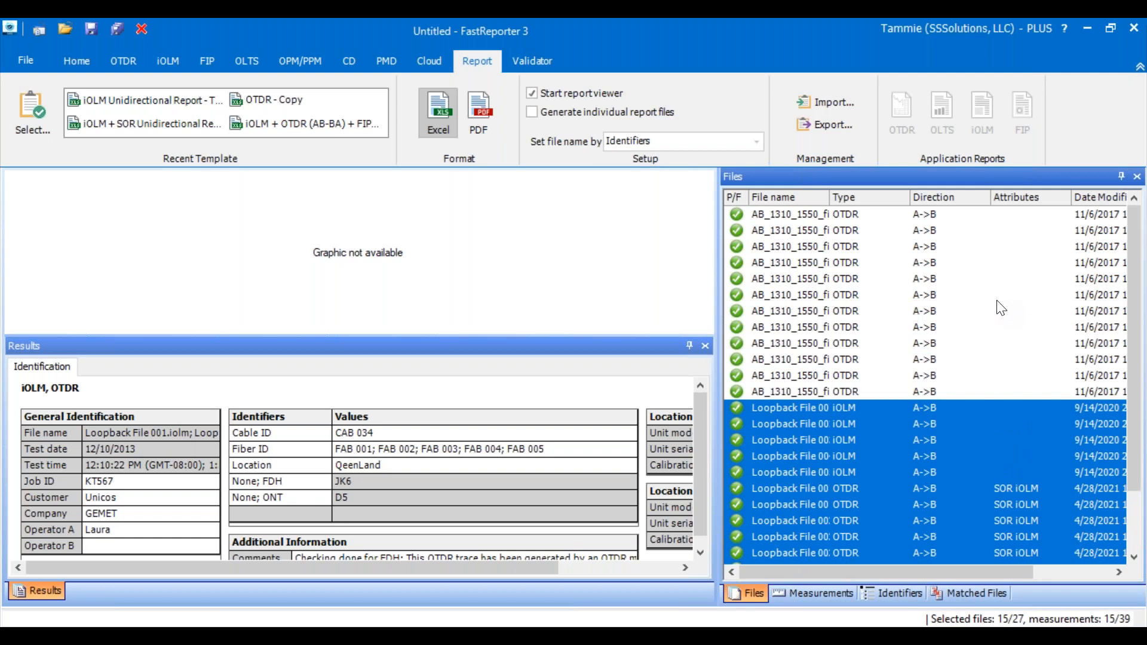
{"action": "left_click", "coordinate": [794, 216], "text": "shift"}
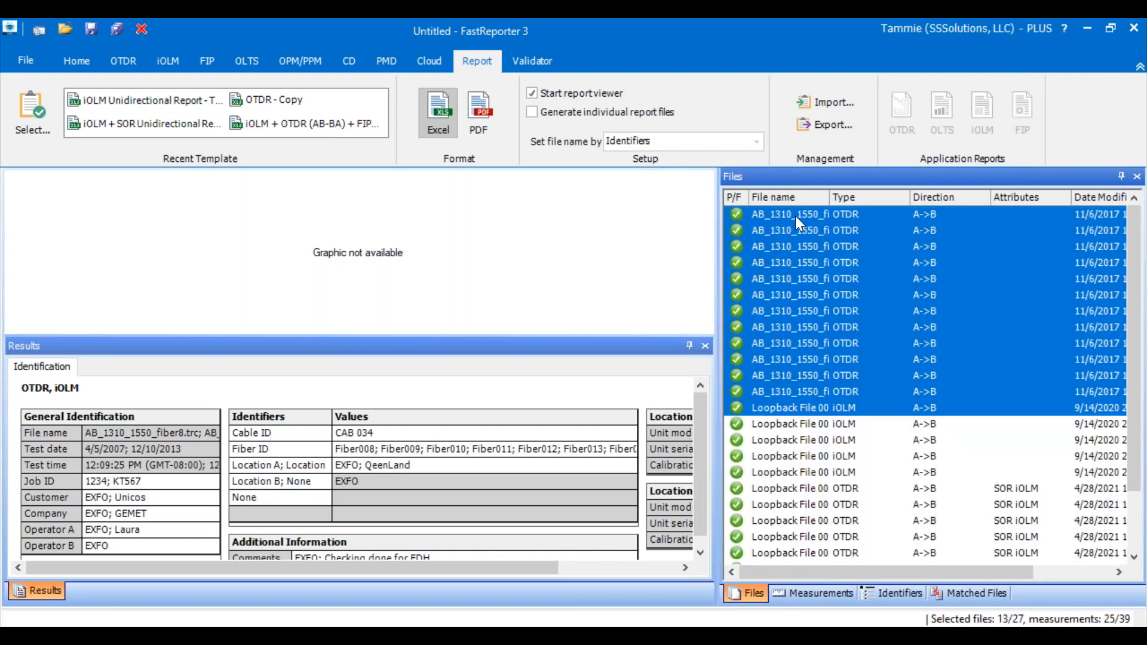
{"action": "key", "text": "ctrl+a"}
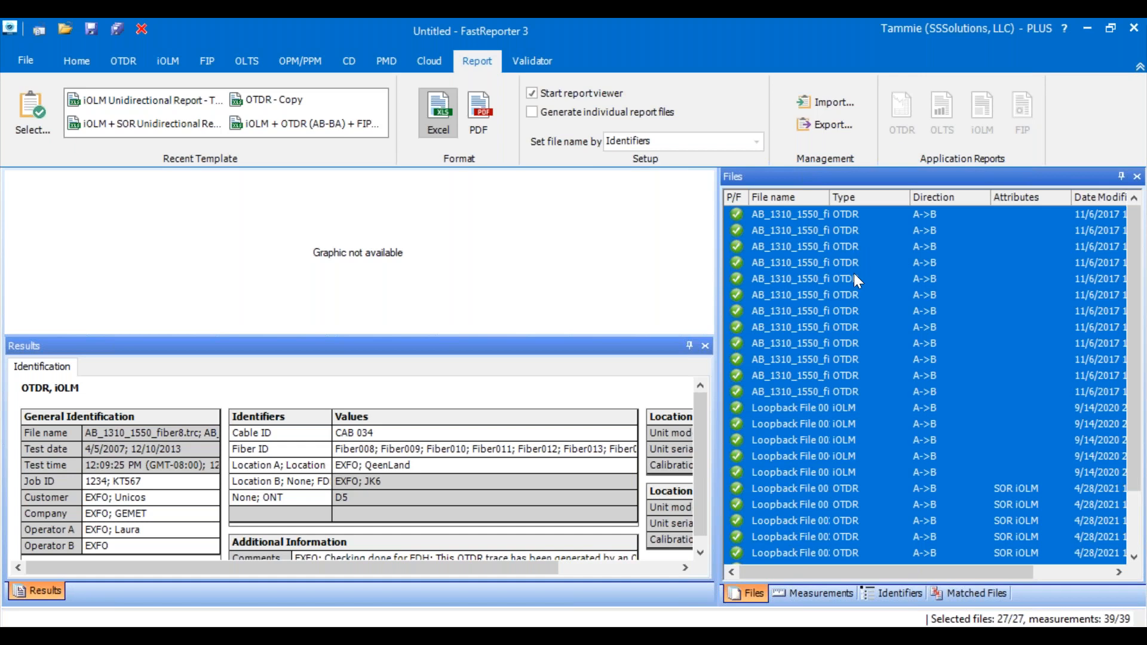
{"action": "key", "text": "Delete"}
{"action": "left_click", "coordinate": [619, 397]}
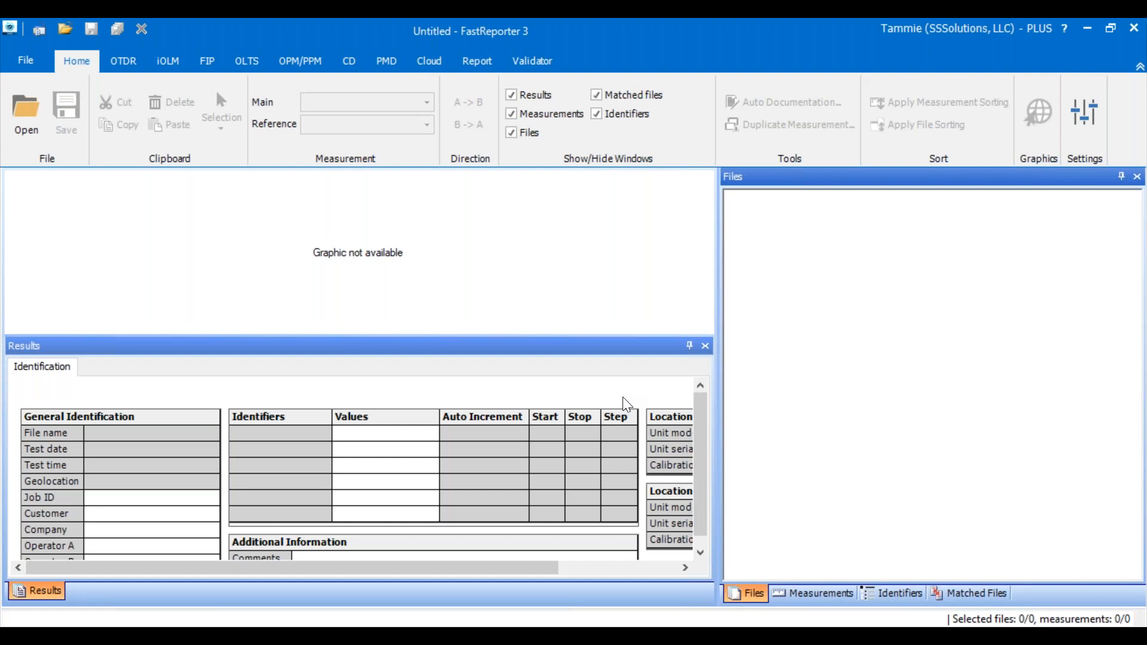
- Start opening test files, browse to the FR3 PRESENTATION folder on the desktop, and show its contents as a list
{"action": "left_click", "coordinate": [18, 62]}
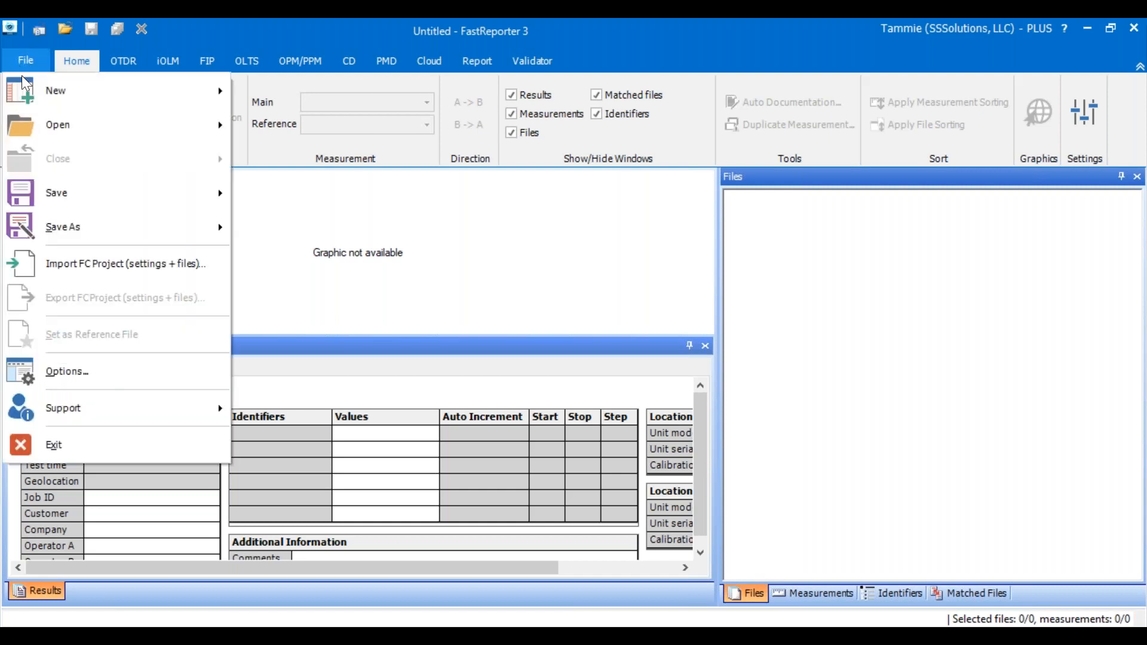
{"action": "mouse_move", "coordinate": [47, 127]}
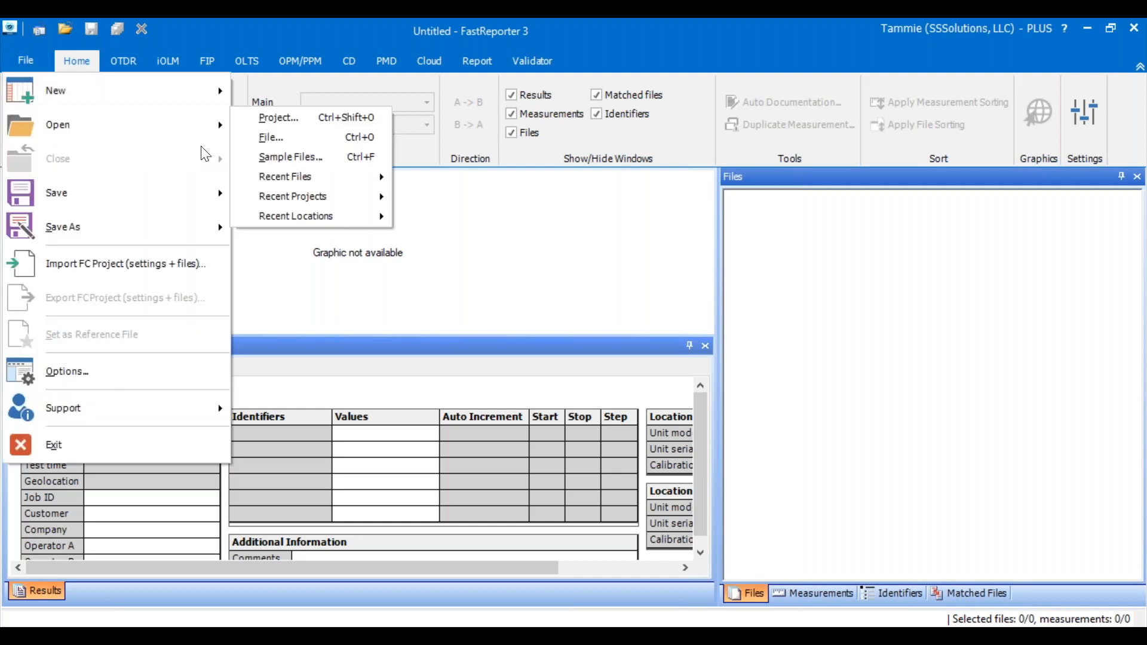
{"action": "left_click", "coordinate": [303, 138]}
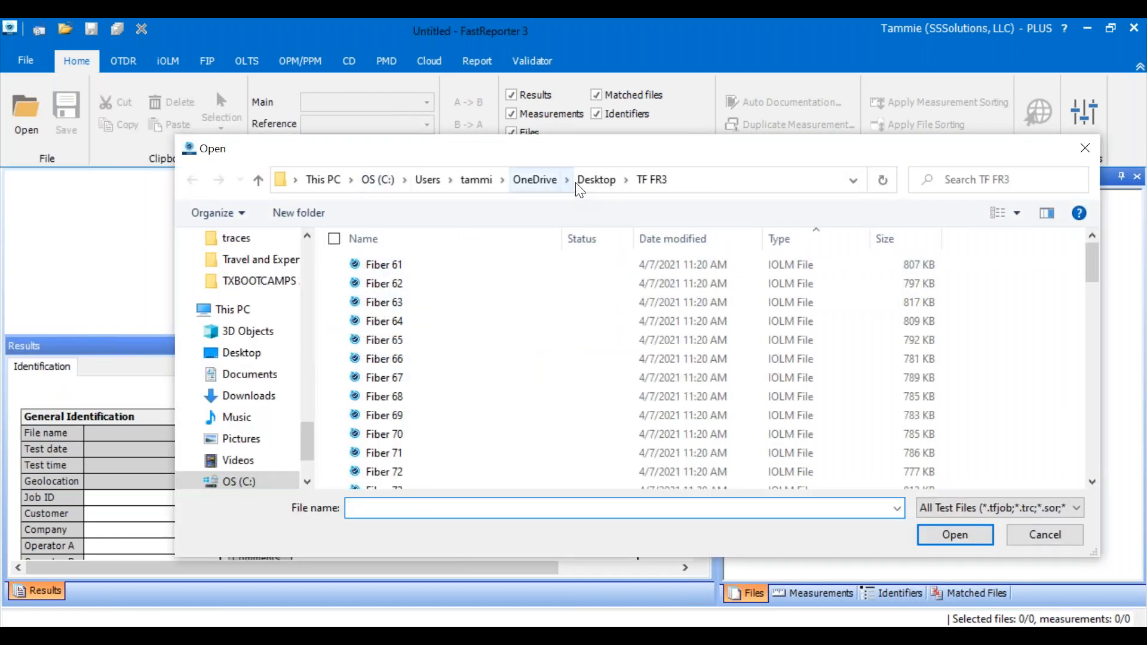
{"action": "left_click", "coordinate": [596, 180]}
{"action": "double_click", "coordinate": [402, 303]}
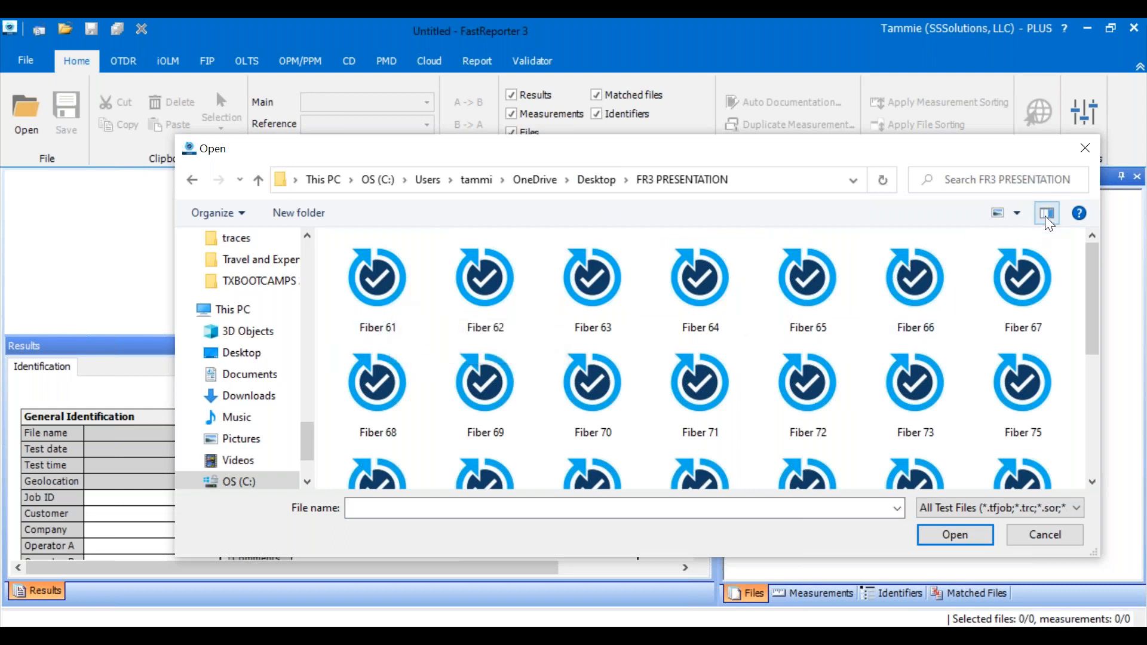
{"action": "left_click", "coordinate": [1017, 216]}
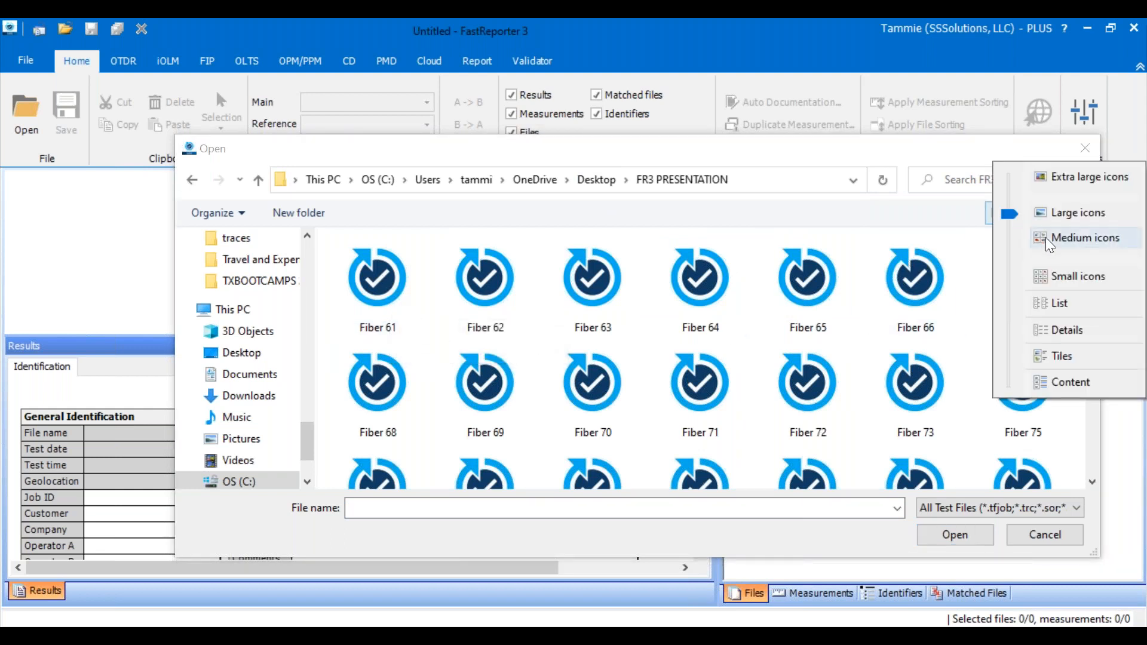
{"action": "left_click", "coordinate": [1059, 303]}
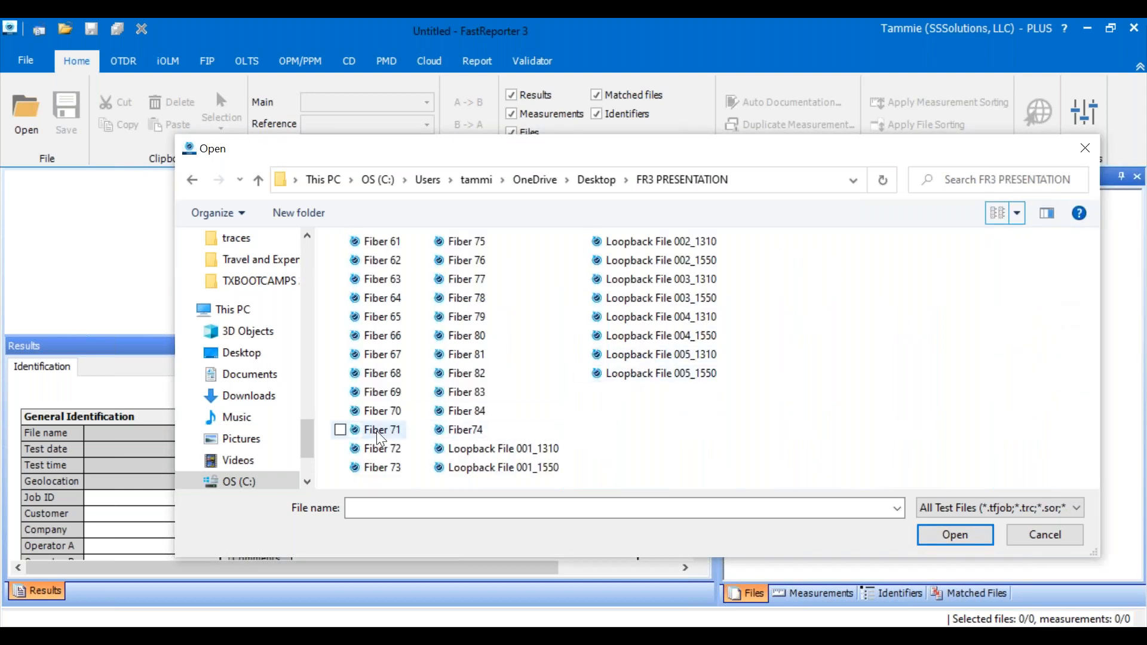
- Delete the files Loopback File 001_1310 through Loopback File 005_1550 from the folder and clear the leftover file name entry
{"action": "left_click", "coordinate": [472, 449]}
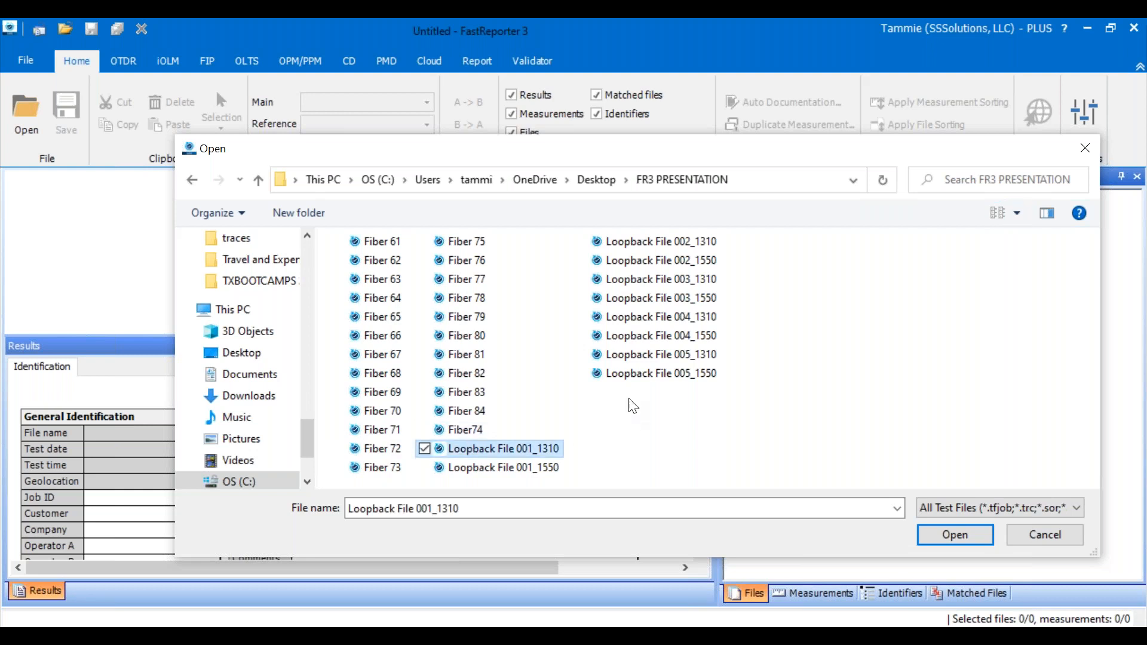
{"action": "left_click", "coordinate": [638, 375], "text": "shift"}
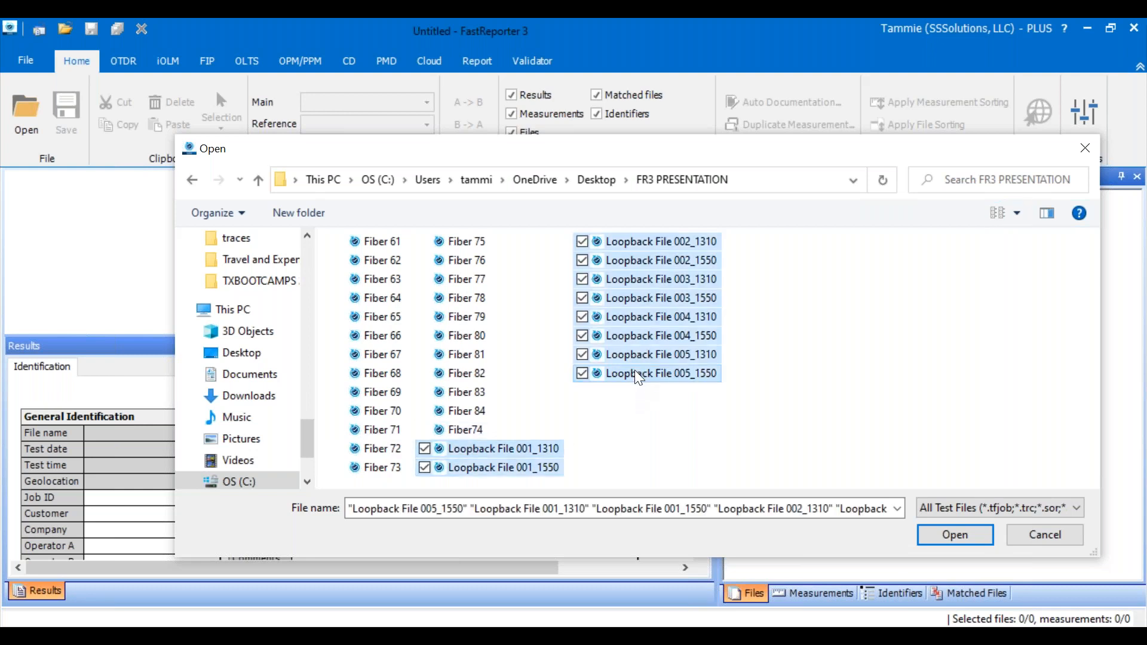
{"action": "key", "text": "Delete"}
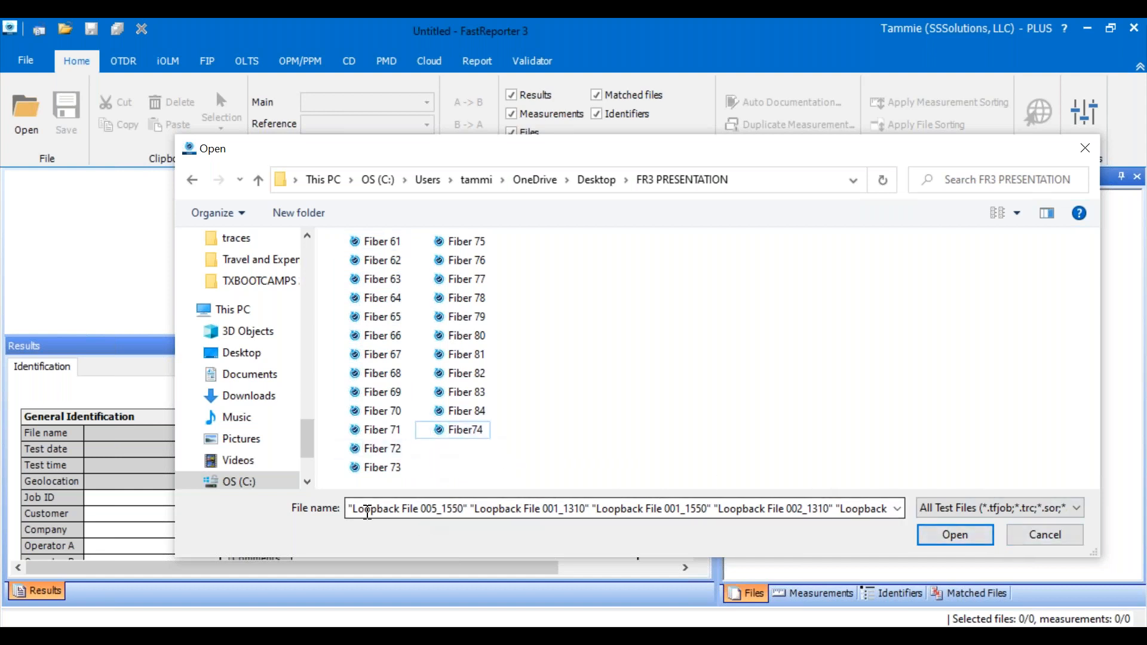
{"action": "left_click", "coordinate": [355, 507]}
{"action": "key", "text": "ctrl+a"}
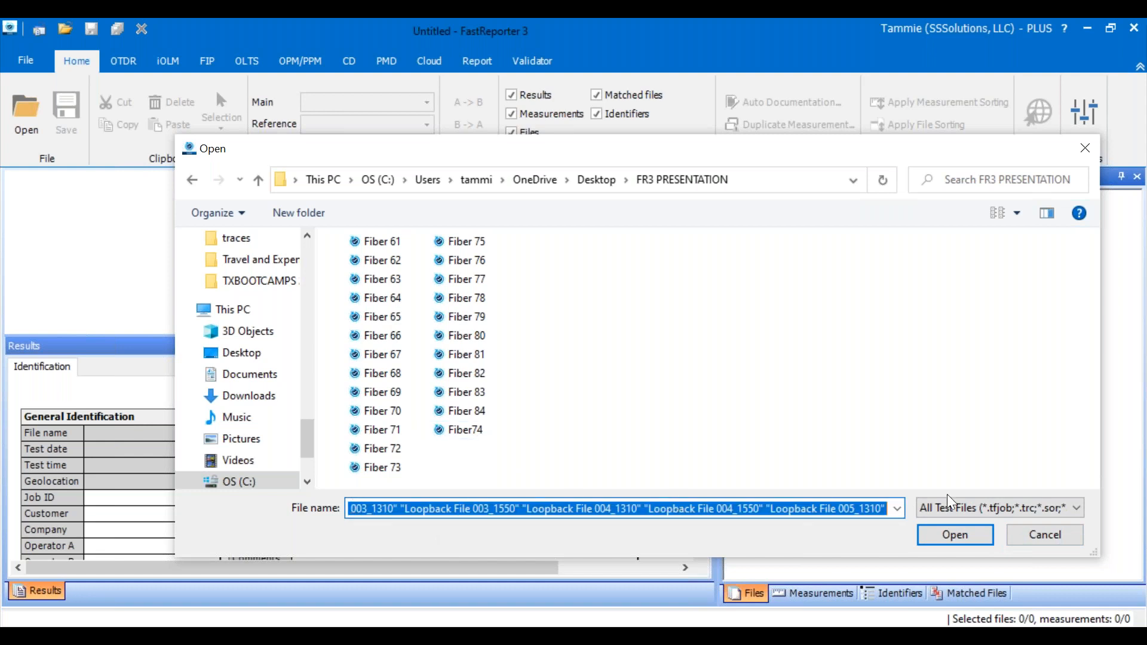
{"action": "key", "text": "BackSpace"}
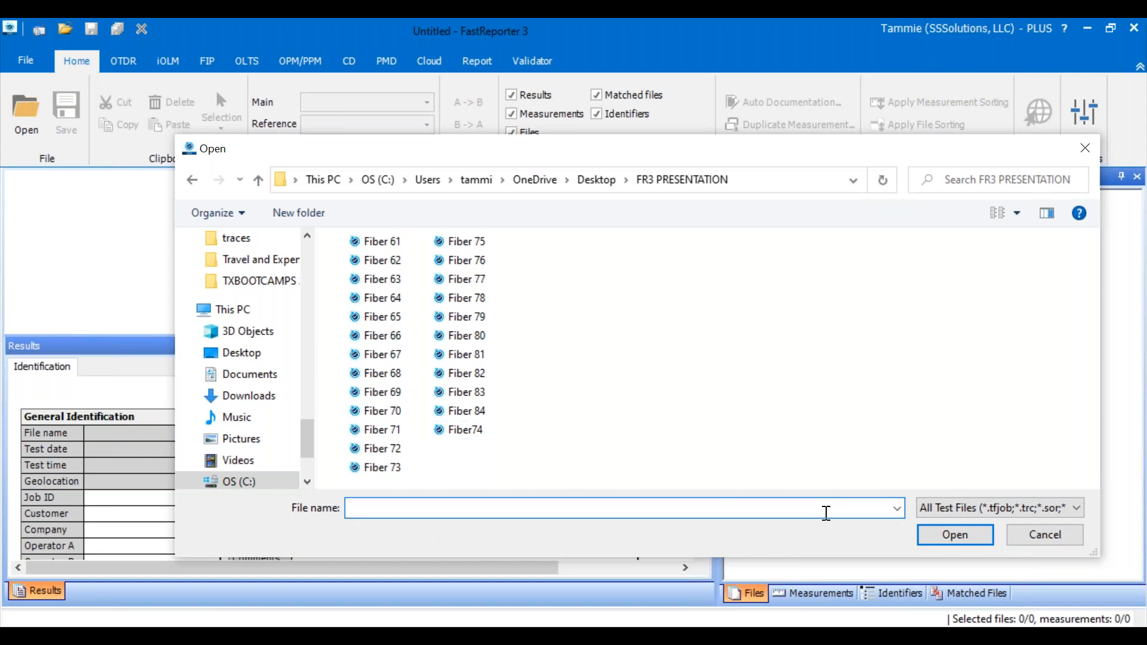
- Load all fiber files from the FR3 PRESENTATION folder, Fiber 61 through Fiber 84, into the project
{"action": "left_click", "coordinate": [783, 402]}
{"action": "key", "text": "ctrl+a"}
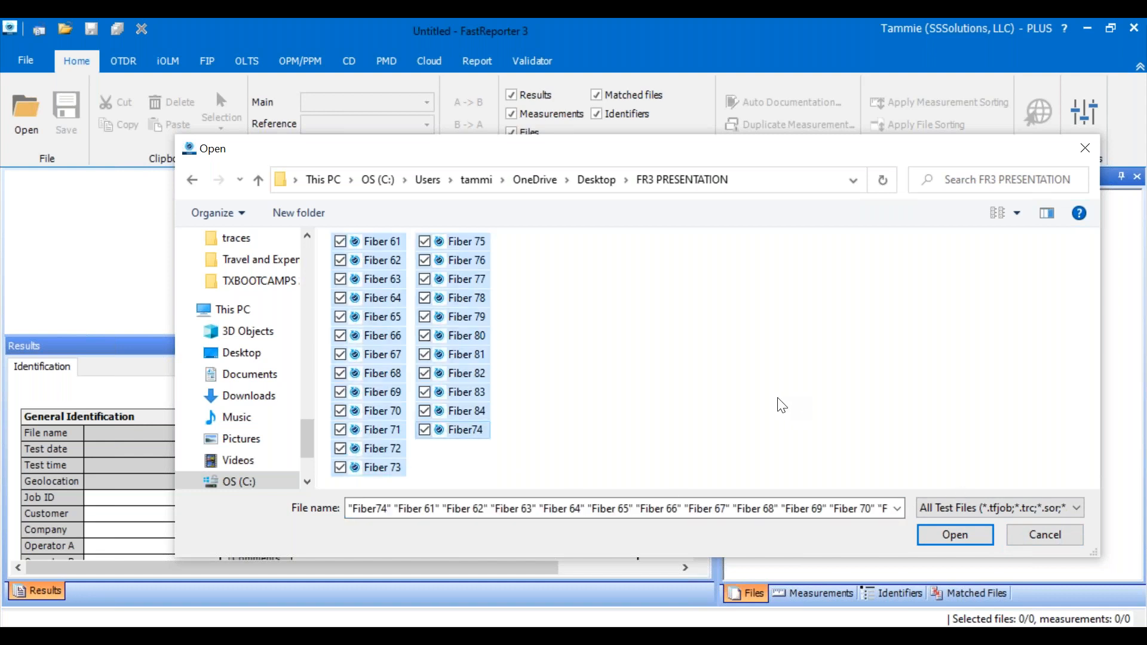
{"action": "left_click", "coordinate": [951, 534]}
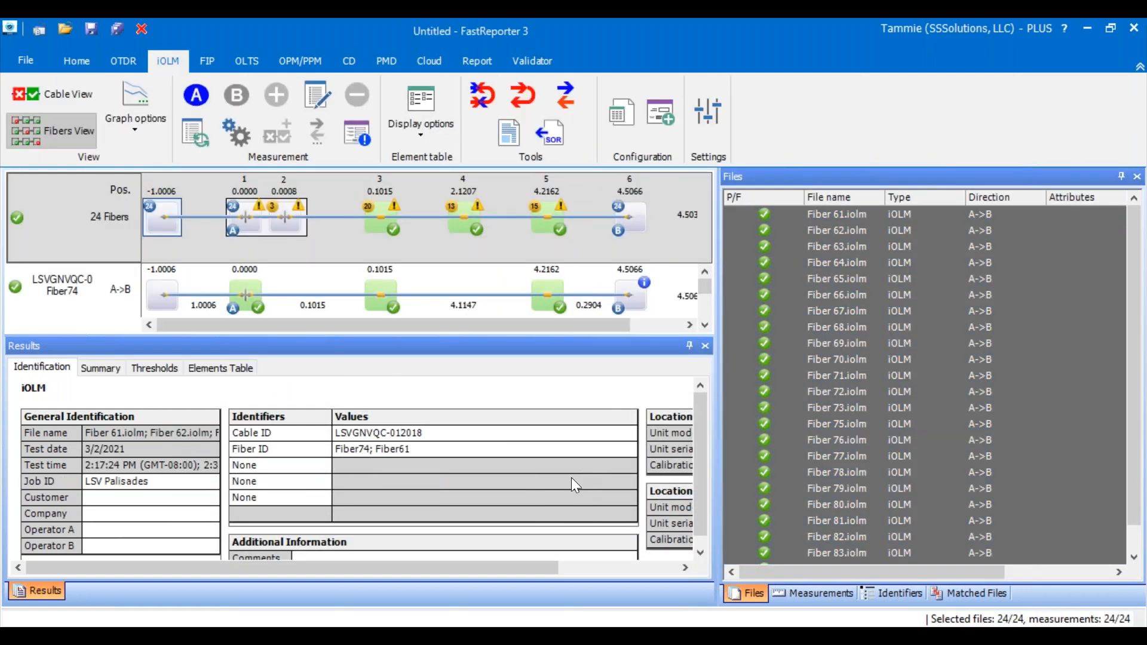
- Compare the Fiber ID with the file name for Fiber 61 through Fiber 64, Fiber 76, Fiber 82 and Fiber 70
{"action": "left_click", "coordinate": [378, 453]}
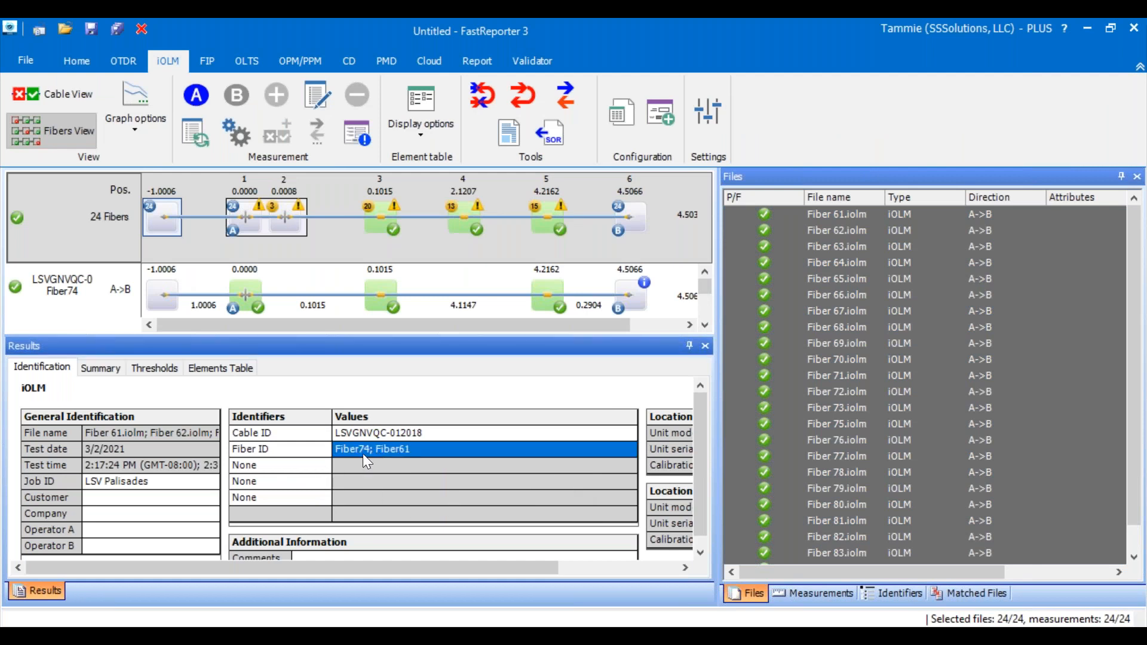
{"action": "left_click", "coordinate": [823, 217]}
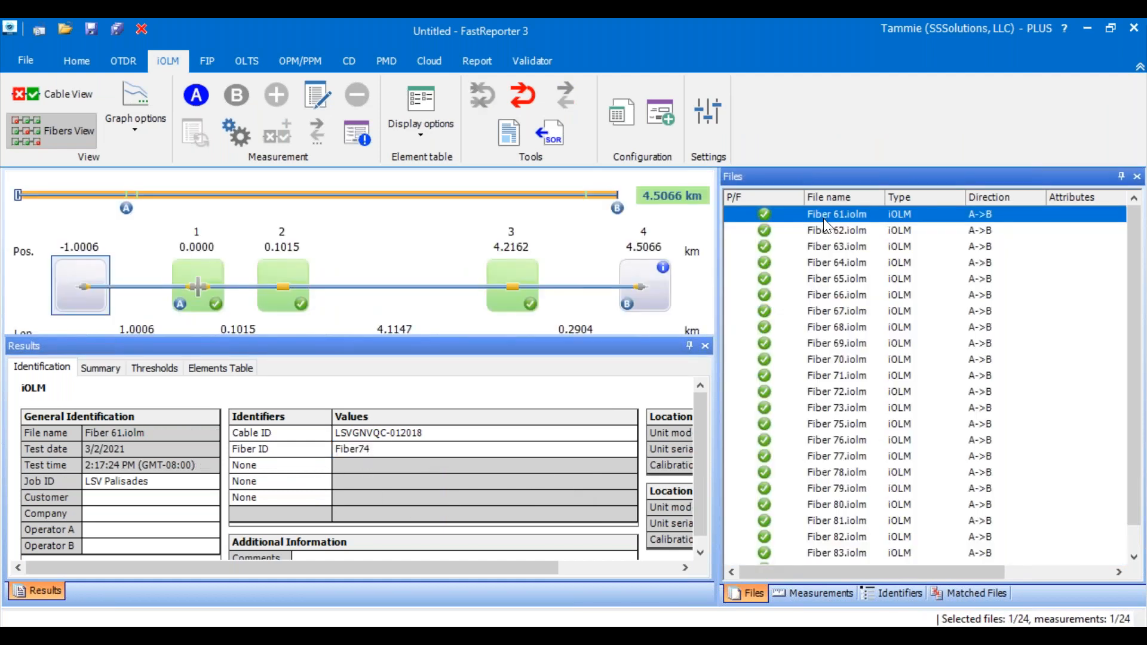
{"action": "left_click", "coordinate": [826, 231]}
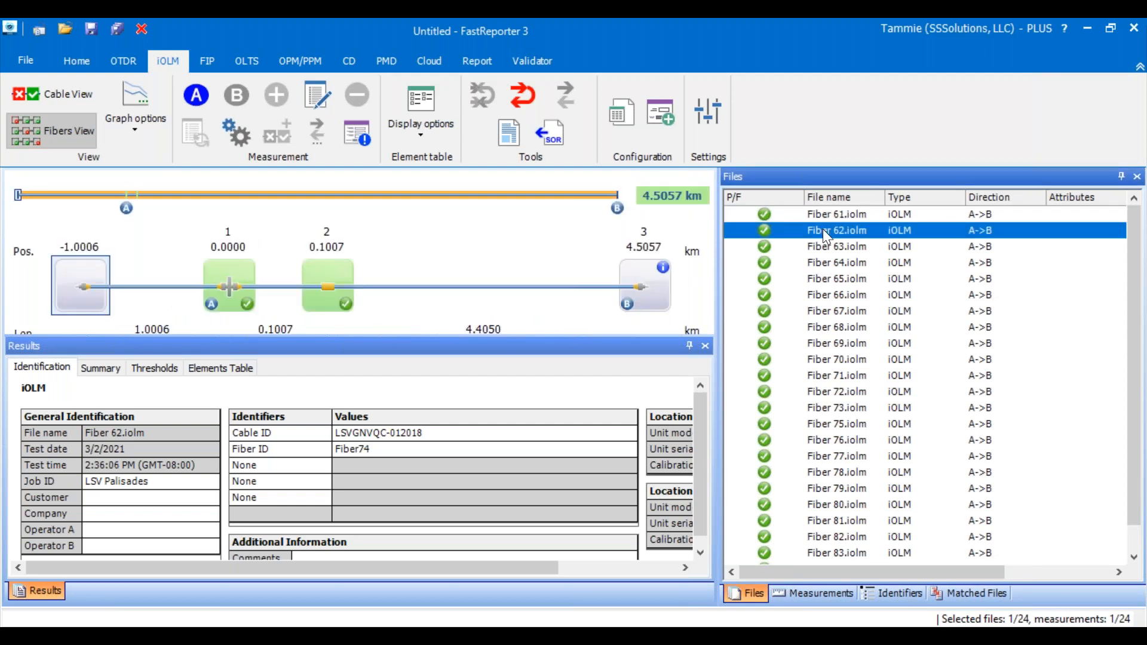
{"action": "left_click", "coordinate": [823, 248]}
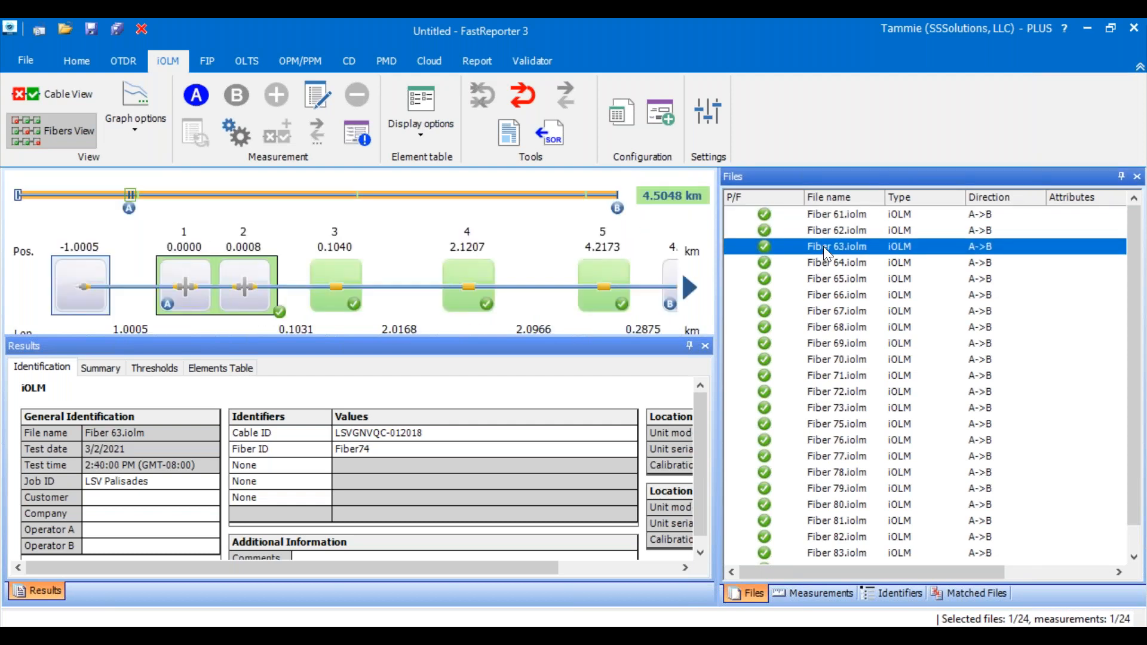
{"action": "left_click", "coordinate": [831, 267]}
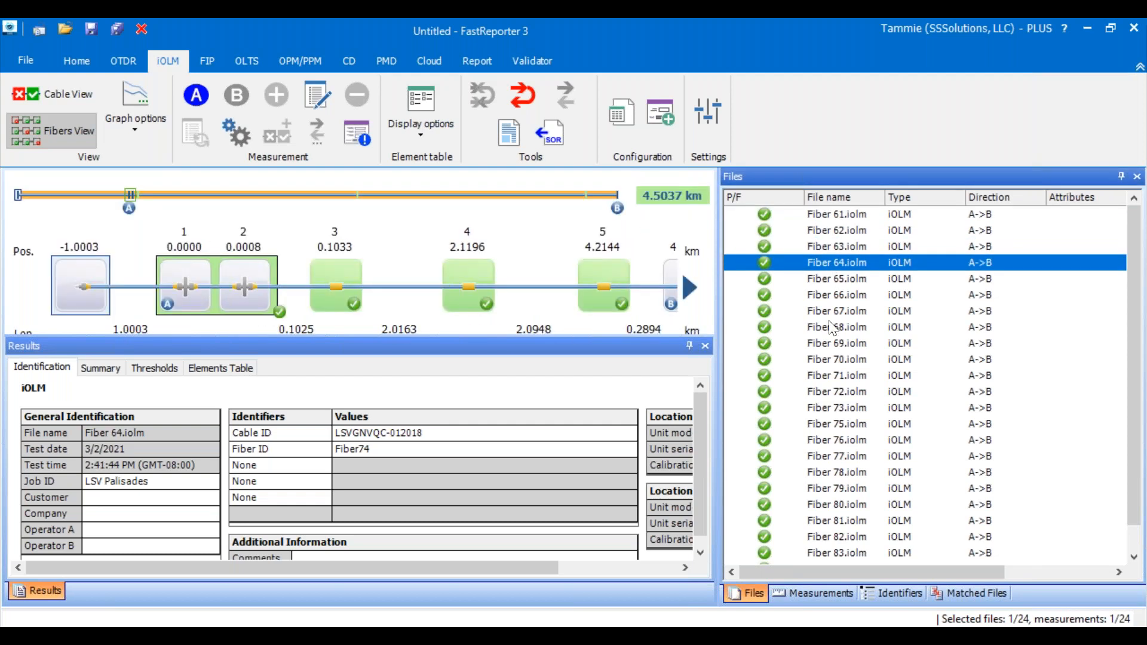
{"action": "left_click", "coordinate": [825, 440]}
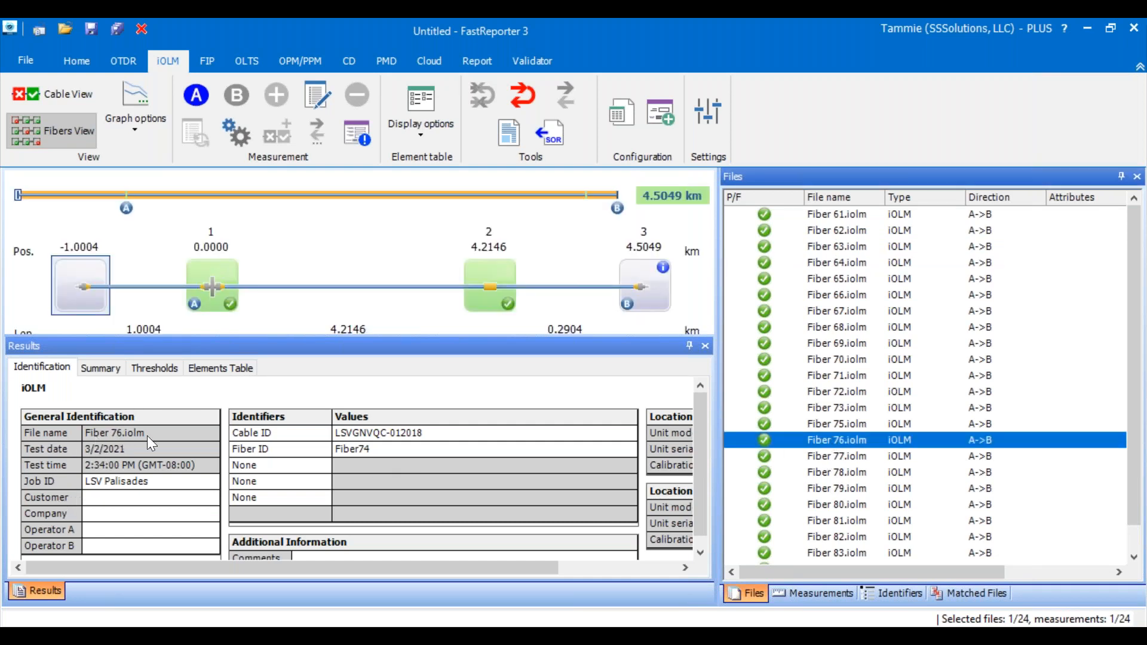
{"action": "left_click", "coordinate": [366, 441]}
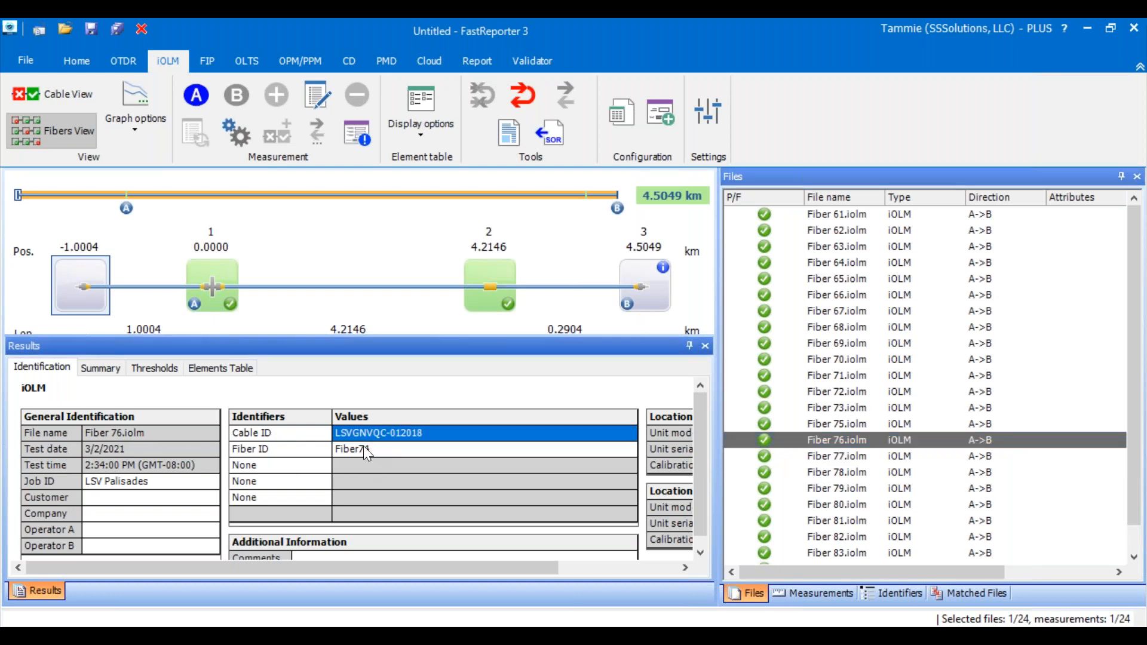
{"action": "left_click", "coordinate": [363, 447]}
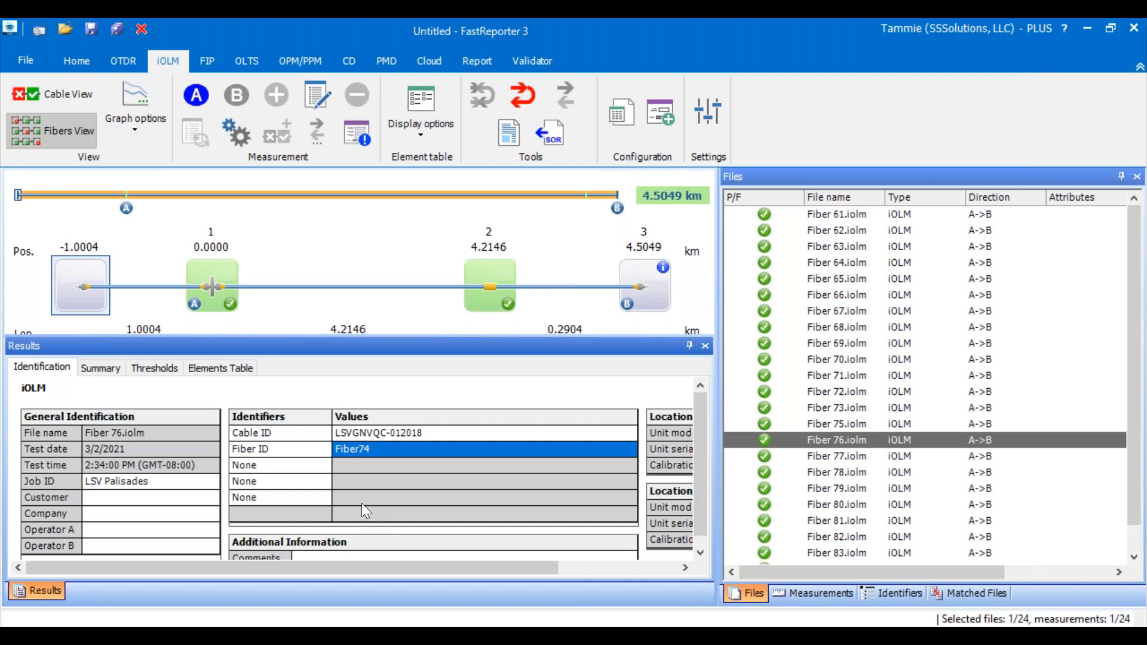
{"action": "left_click", "coordinate": [836, 536]}
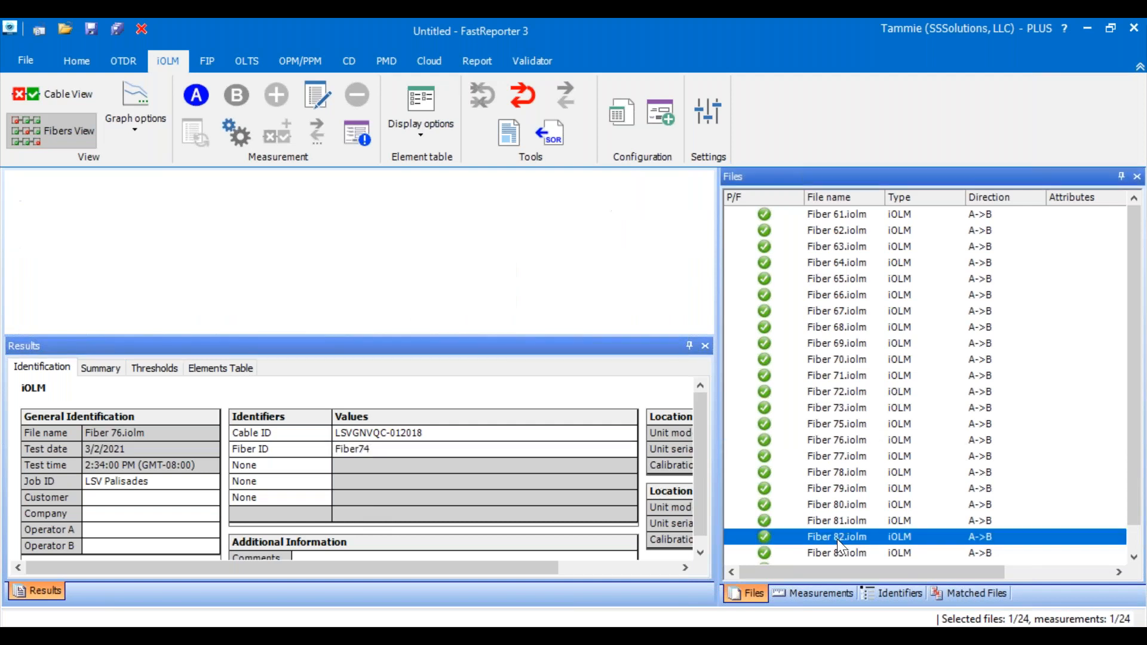
{"action": "left_click", "coordinate": [372, 448]}
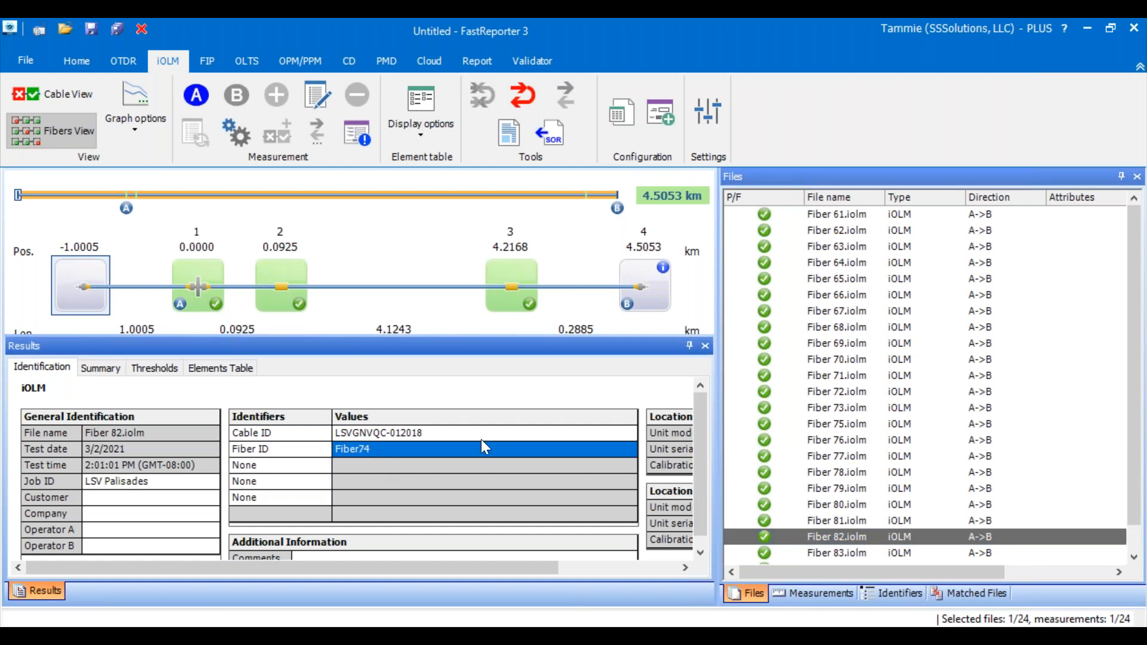
{"action": "left_click", "coordinate": [860, 360]}
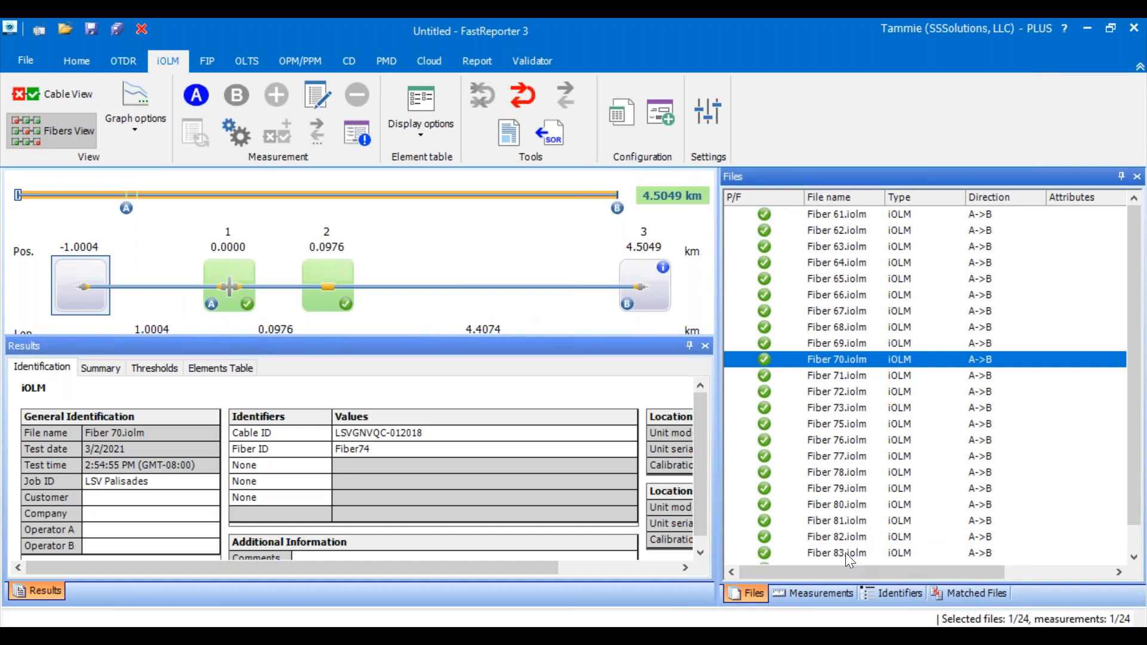
{"action": "left_click", "coordinate": [371, 449]}
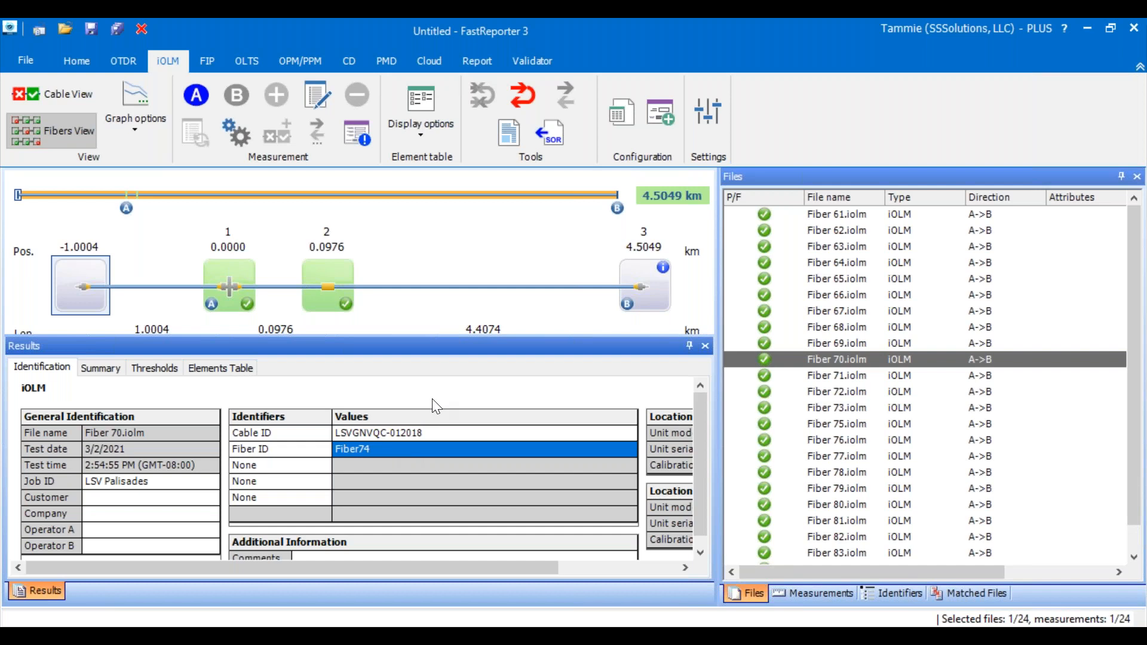
{"action": "left_click", "coordinate": [417, 511]}
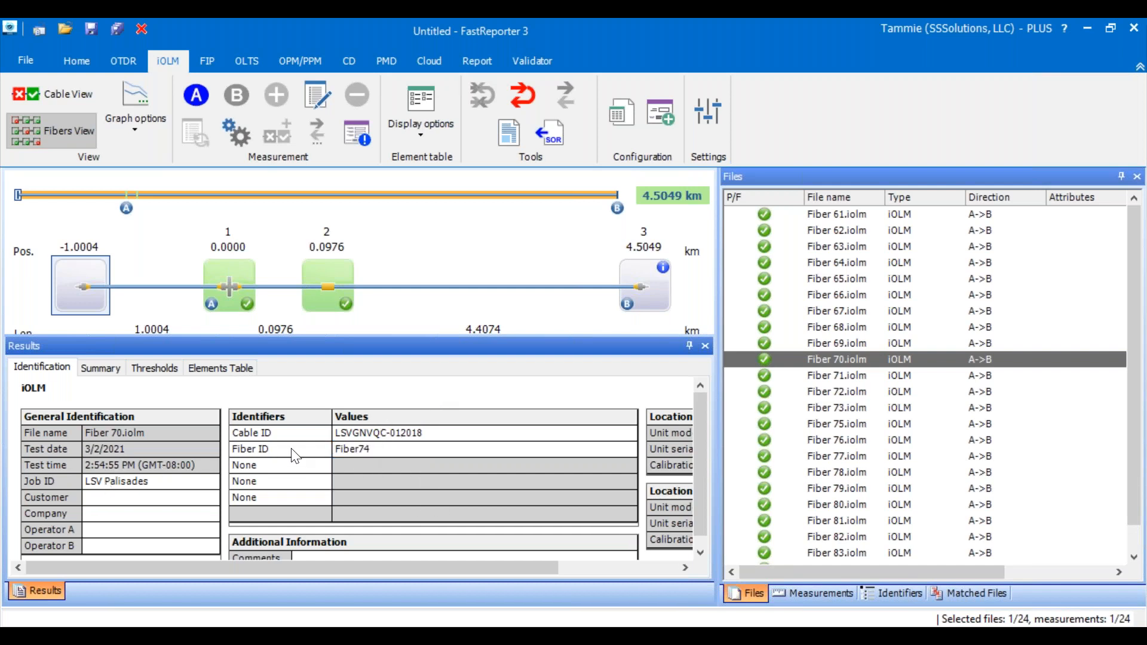
- Clear the Cable ID value of Fiber 70.iolm and check the identifiers of Fiber 76.iolm and Fiber 78.iolm
{"action": "left_click", "coordinate": [355, 440]}
{"action": "left_click_drag", "start_coordinate": [468, 432], "coordinate": [295, 413]}
{"action": "key", "text": "BackSpace"}
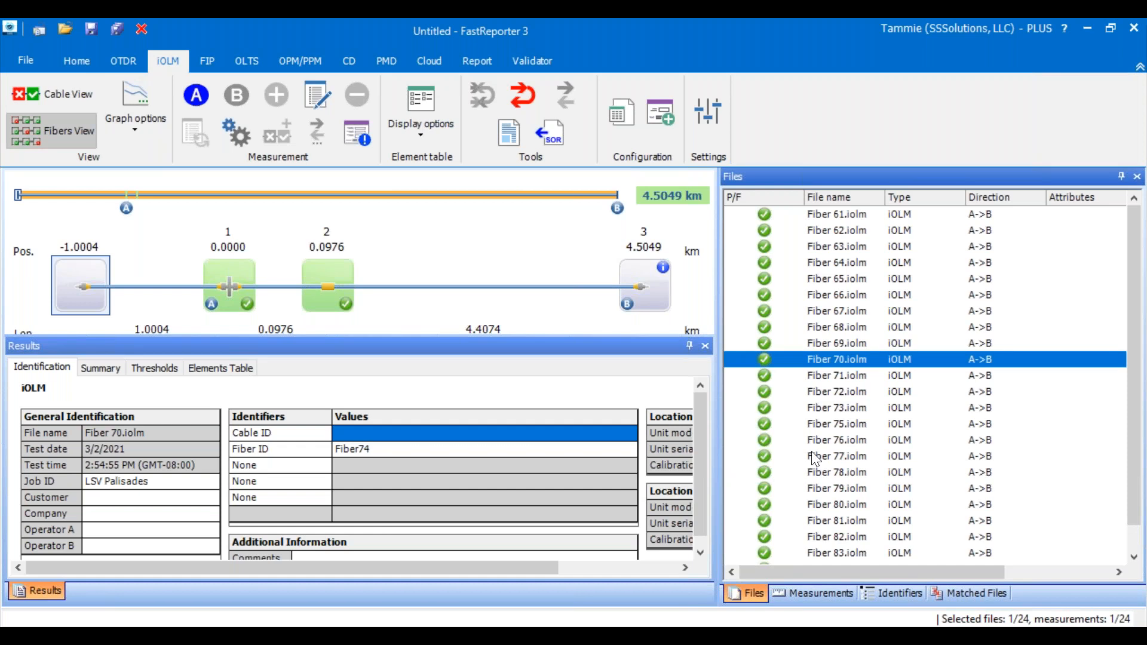
{"action": "left_click", "coordinate": [822, 440]}
{"action": "left_click", "coordinate": [828, 472]}
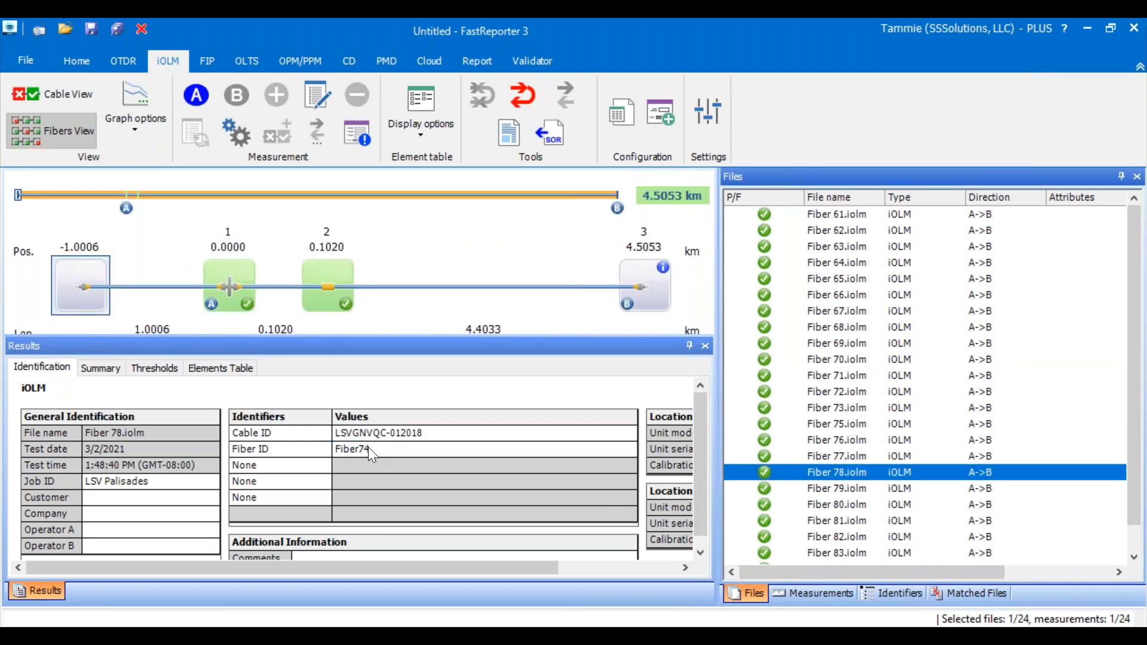
- Select all loaded fiber files and start Auto Documentation for them
{"action": "left_click", "coordinate": [1044, 430]}
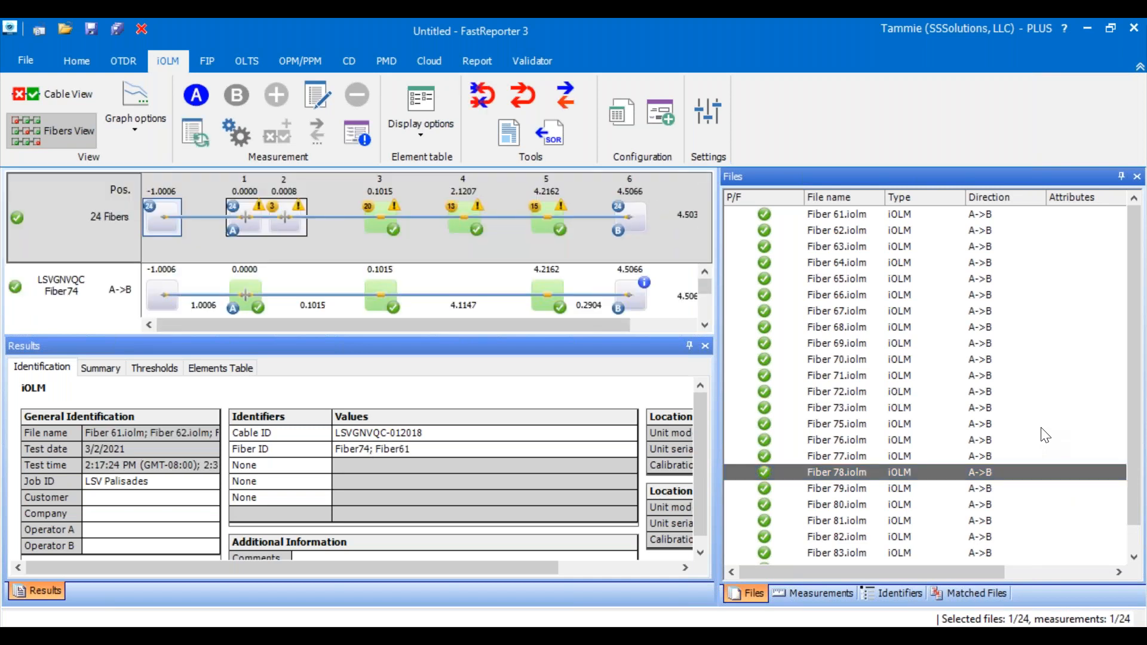
{"action": "key", "text": "ctrl+a"}
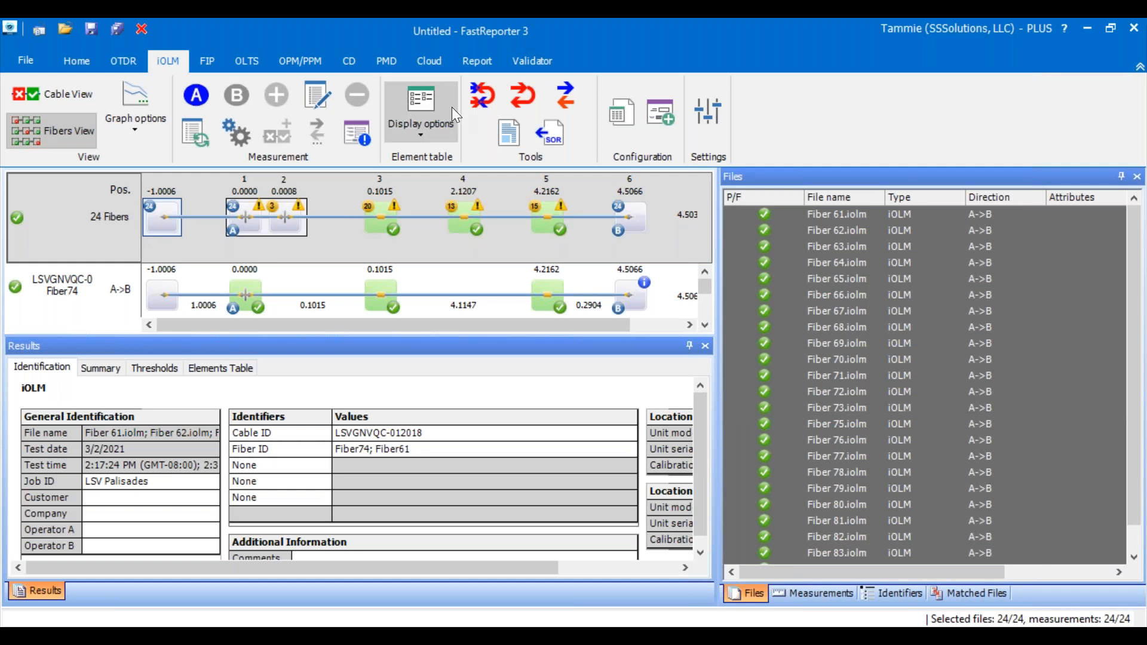
{"action": "left_click", "coordinate": [424, 135]}
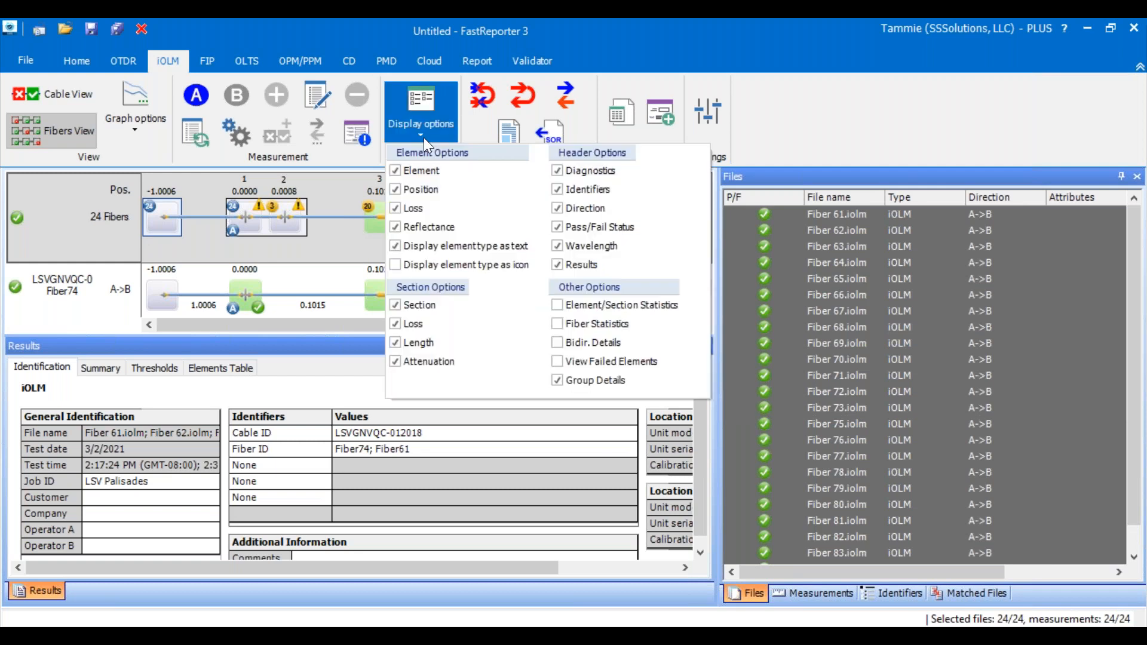
{"action": "left_click", "coordinate": [424, 137]}
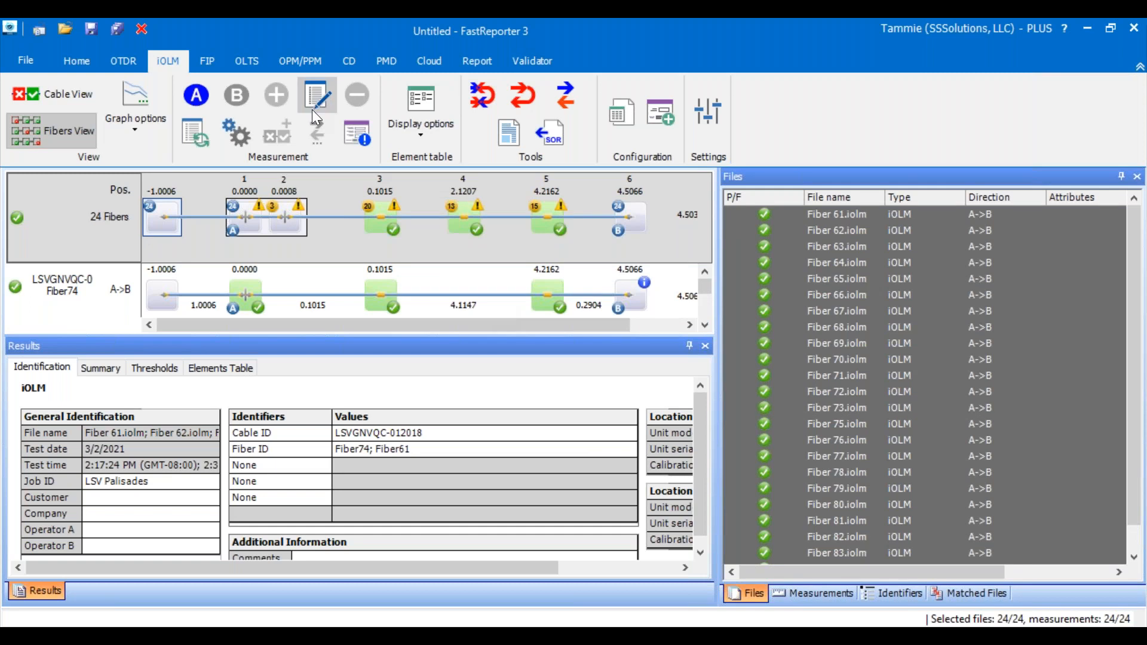
{"action": "left_click", "coordinate": [749, 318]}
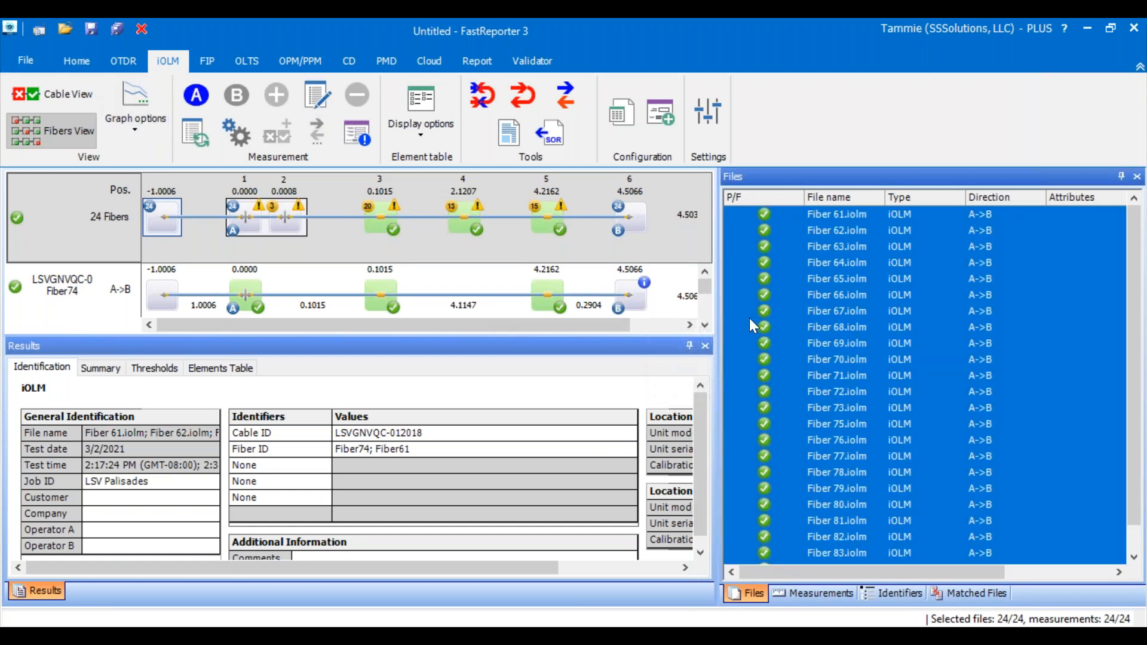
{"action": "right_click", "coordinate": [825, 362]}
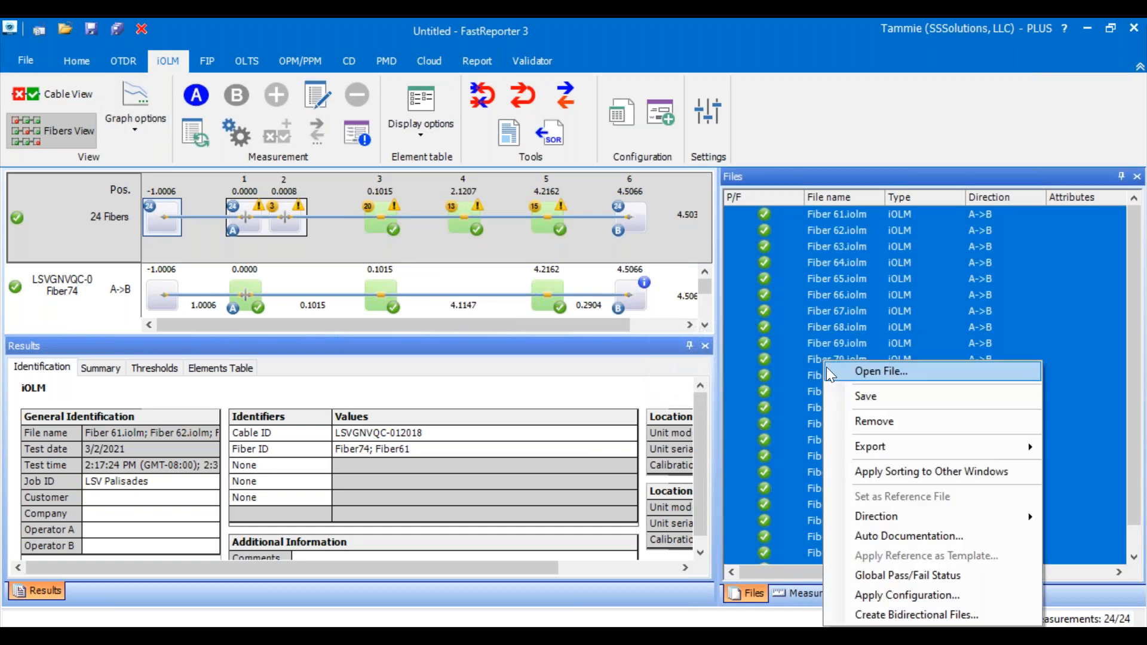
{"action": "mouse_move", "coordinate": [860, 521]}
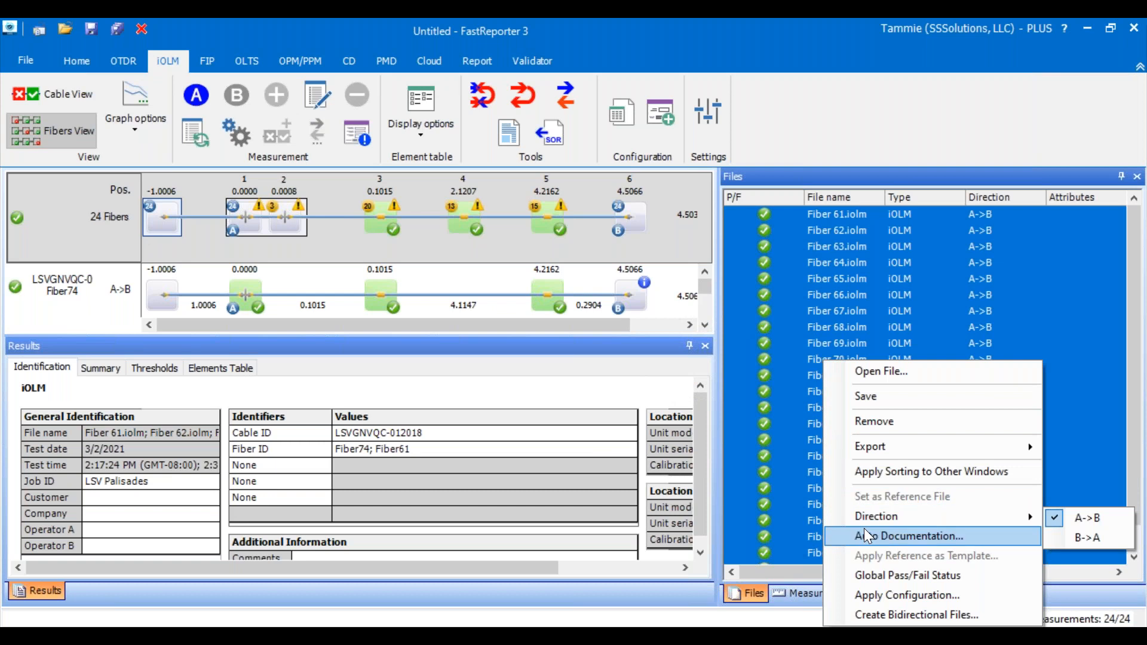
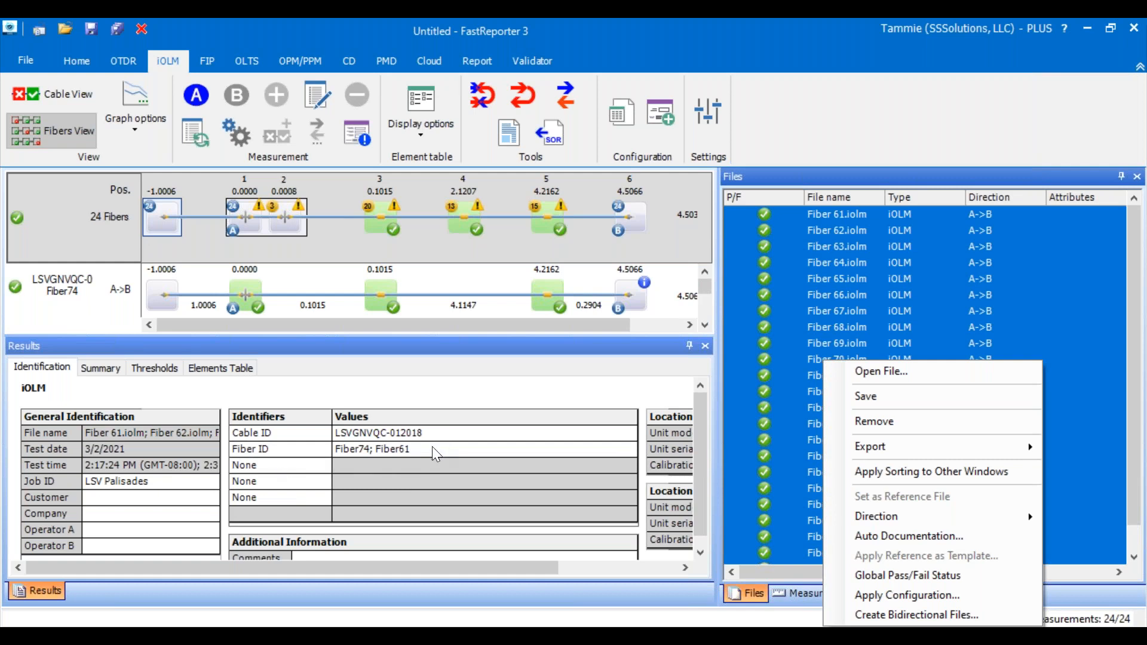
- Open Auto Documentation for the selected fiber files and compare the Fiber ID and All Identifiers assignment options
{"action": "left_click", "coordinate": [883, 536]}
{"action": "left_click_drag", "start_coordinate": [500, 114], "coordinate": [648, 87]}
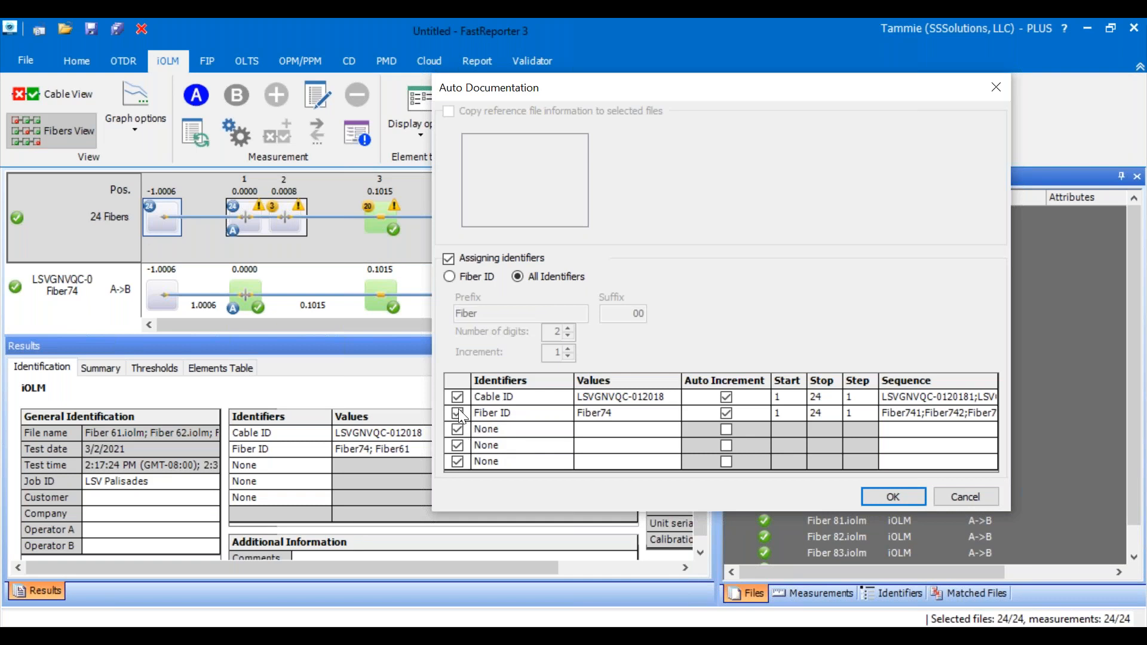
{"action": "left_click", "coordinate": [634, 420]}
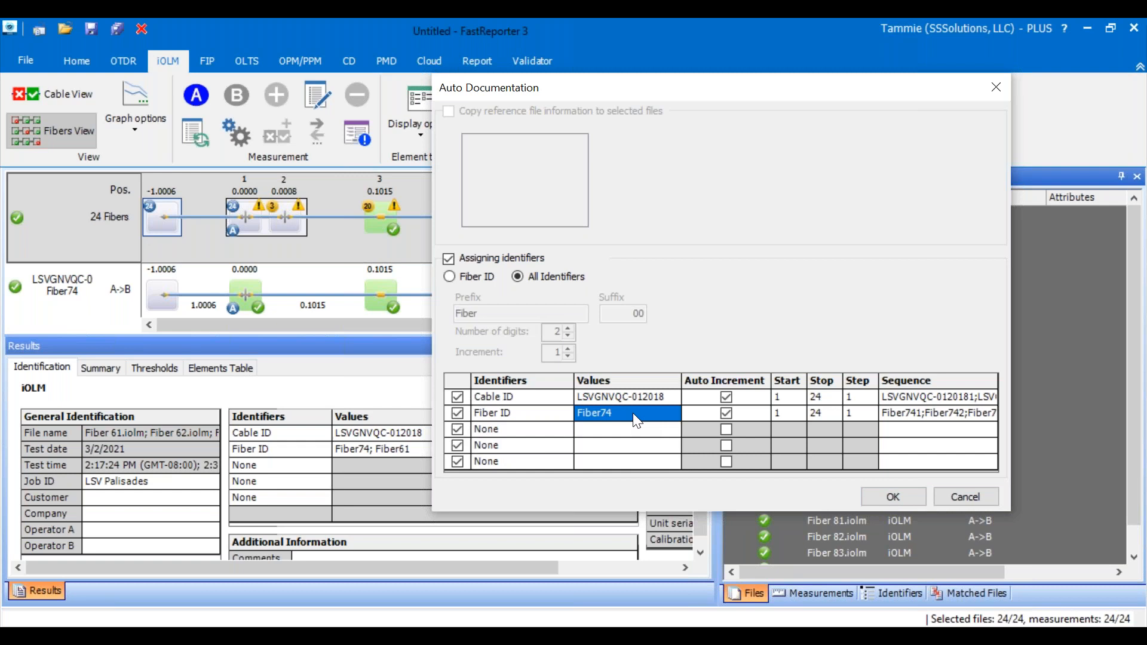
{"action": "left_click", "coordinate": [450, 276]}
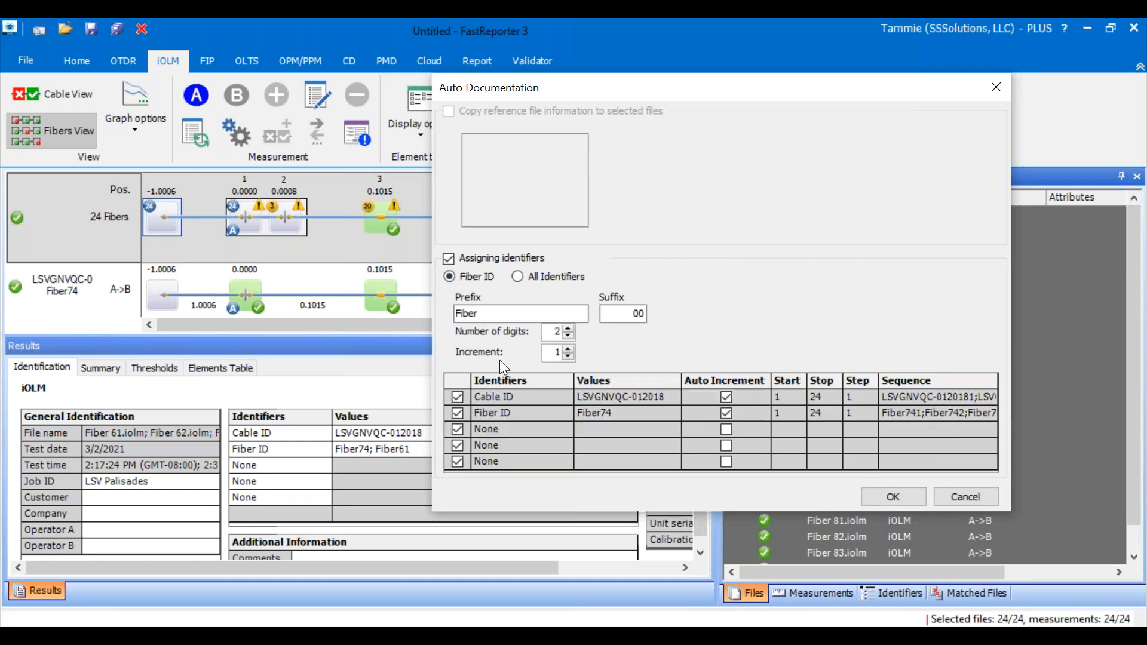
{"action": "left_click", "coordinate": [517, 276]}
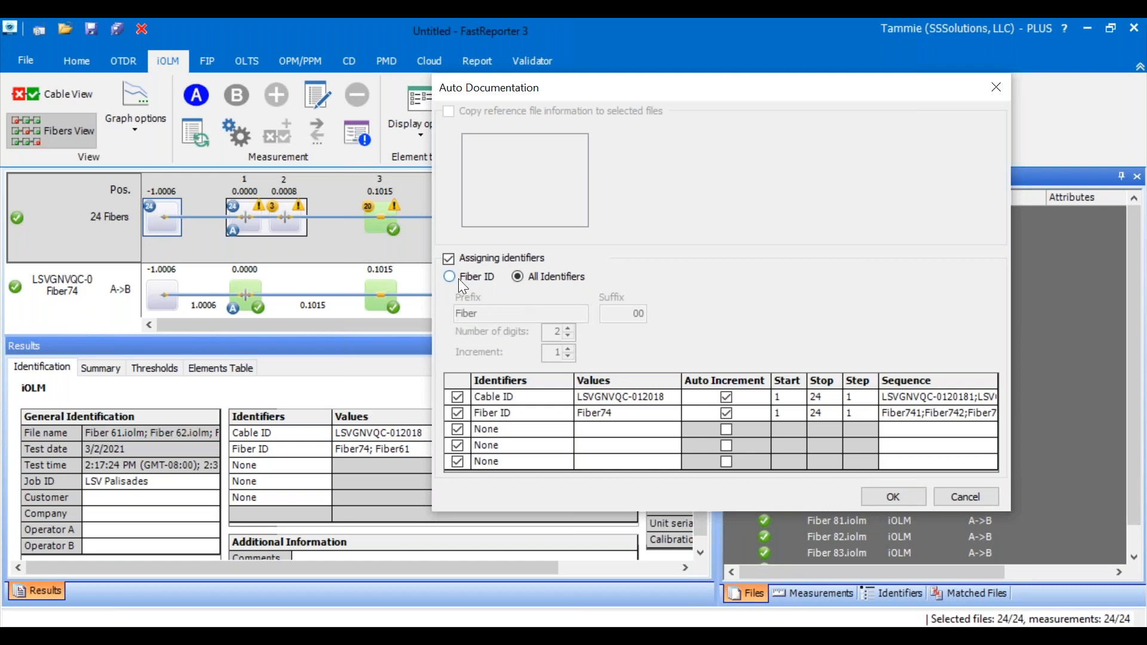
{"action": "left_click", "coordinate": [458, 279]}
{"action": "left_click", "coordinate": [490, 313]}
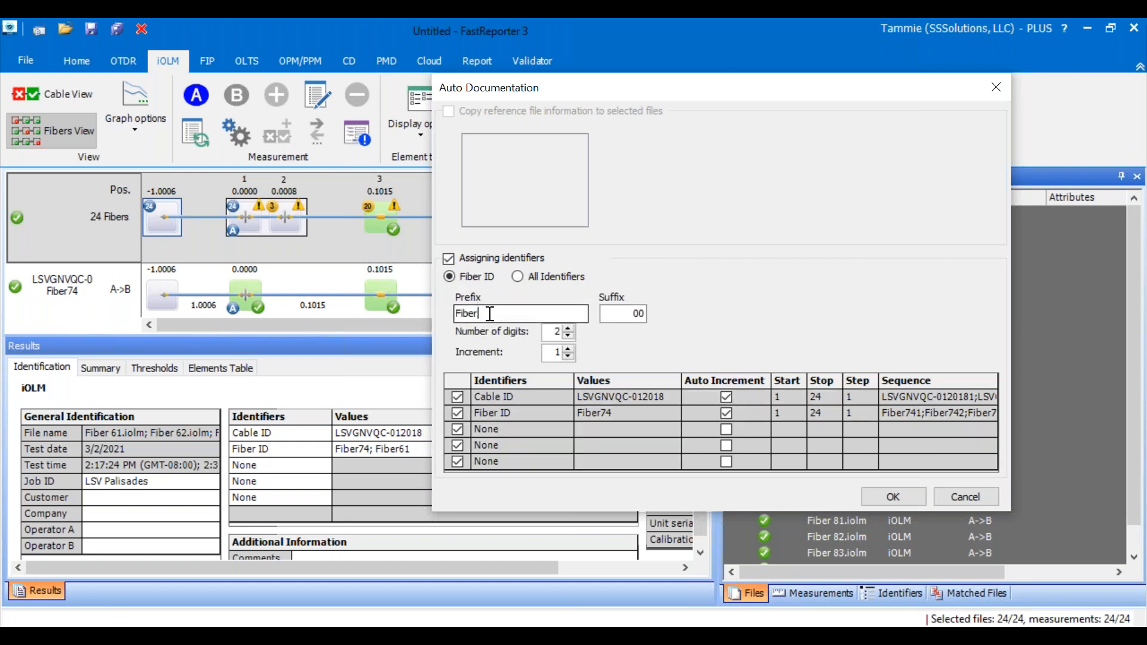
{"action": "double_click", "coordinate": [635, 314]}
- Choose All Identifiers and set the Fiber ID sequence to start at 61 and stop at 99
{"action": "left_click", "coordinate": [517, 276]}
{"action": "left_click", "coordinate": [622, 412]}
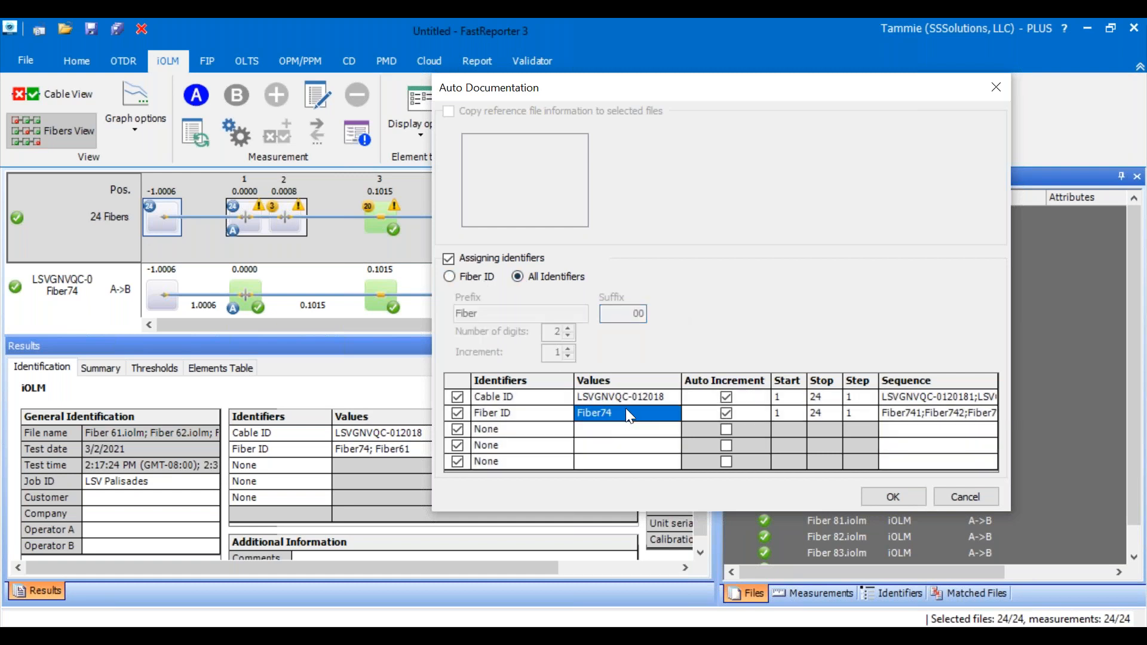
{"action": "key", "text": "Tab"}
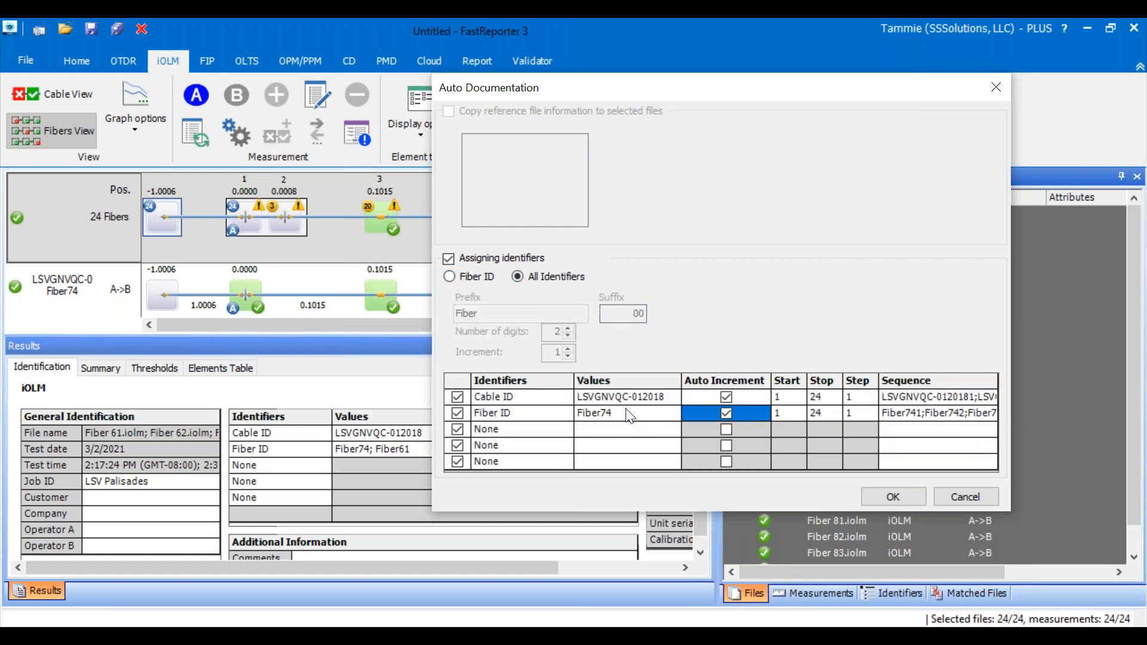
{"action": "left_click", "coordinate": [789, 417]}
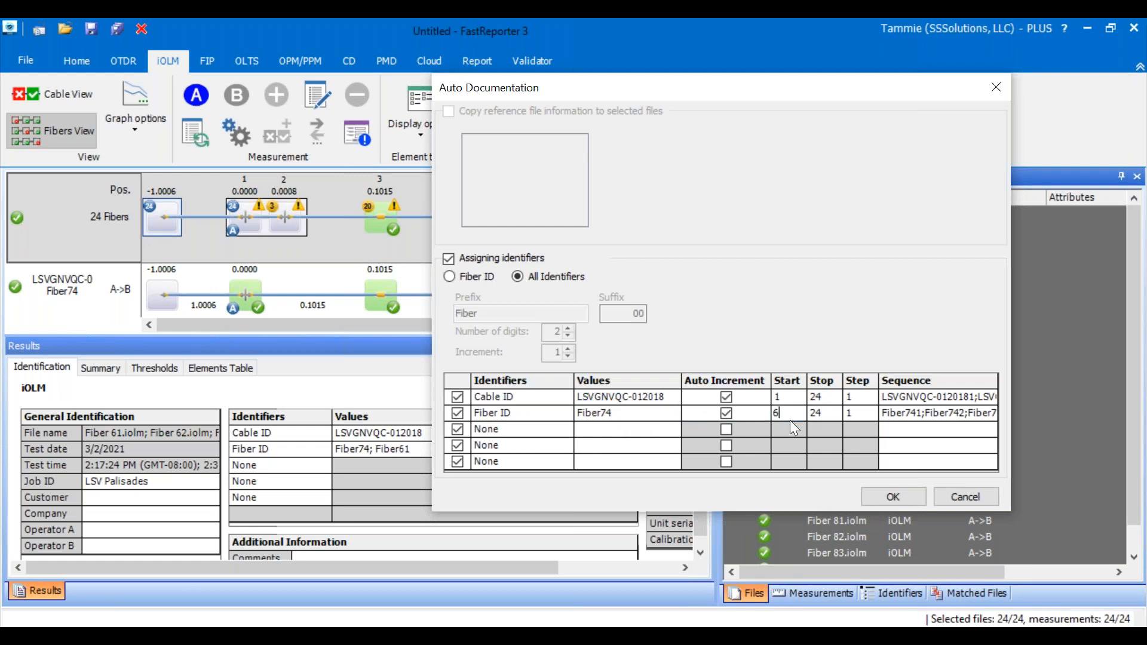
{"action": "type", "text": "61"}
{"action": "left_click", "coordinate": [825, 417]}
{"action": "type", "text": "99"}
- Assign only the Fiber ID with prefix Fiber, suffix 00, two digits and increment 1, and apply it to the selected files
{"action": "left_click", "coordinate": [597, 413]}
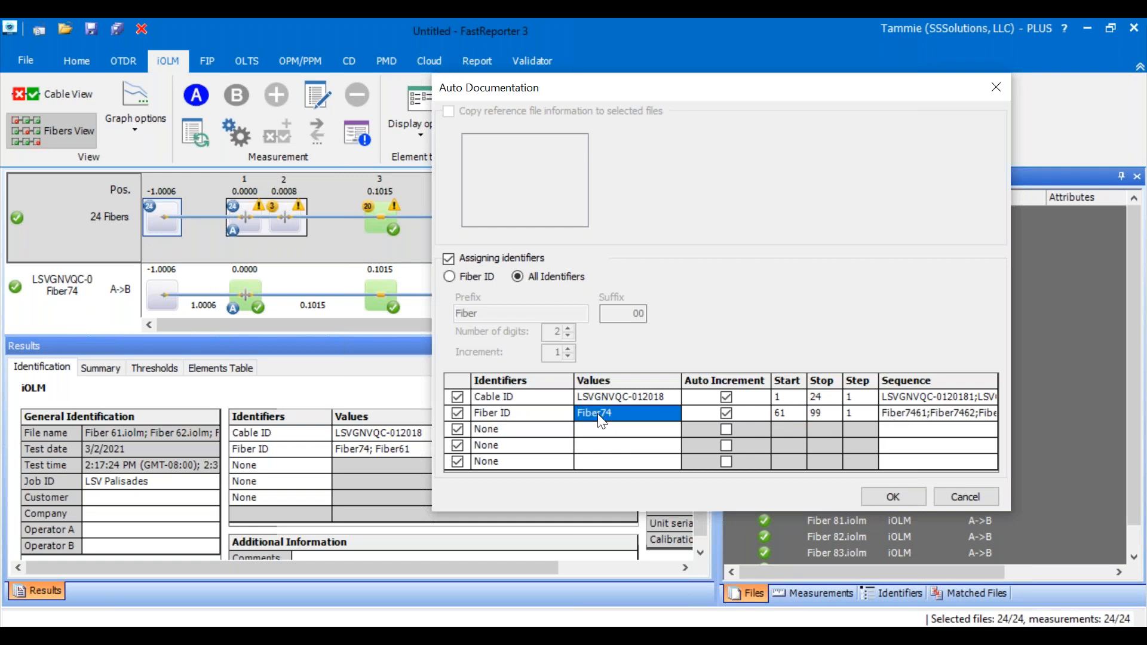
{"action": "left_click", "coordinate": [449, 276]}
{"action": "left_click", "coordinate": [639, 313]}
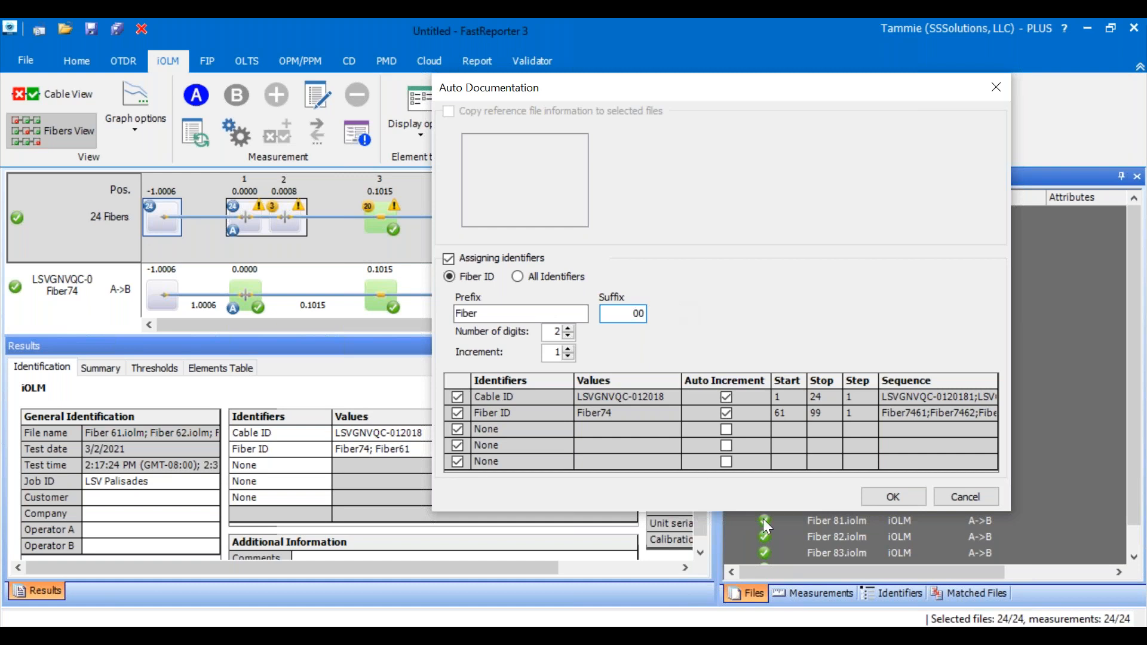
{"action": "left_click", "coordinate": [912, 499]}
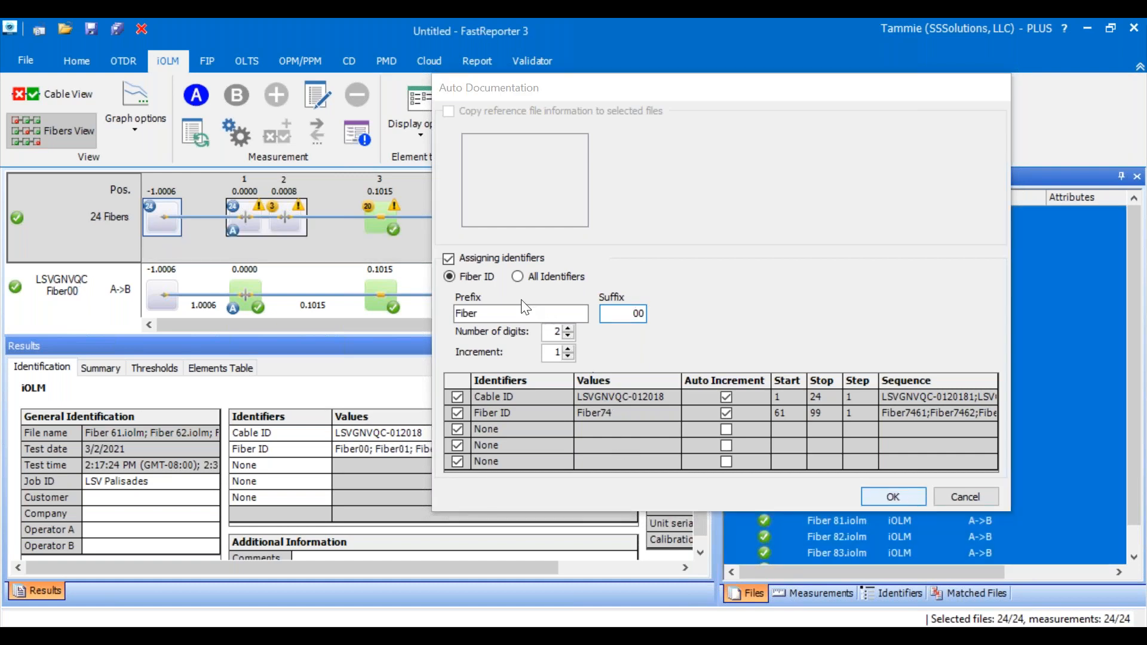
- Reopen Auto Documentation for the selected fiber files and set identifier assignment to All Identifiers
{"action": "right_click", "coordinate": [872, 375]}
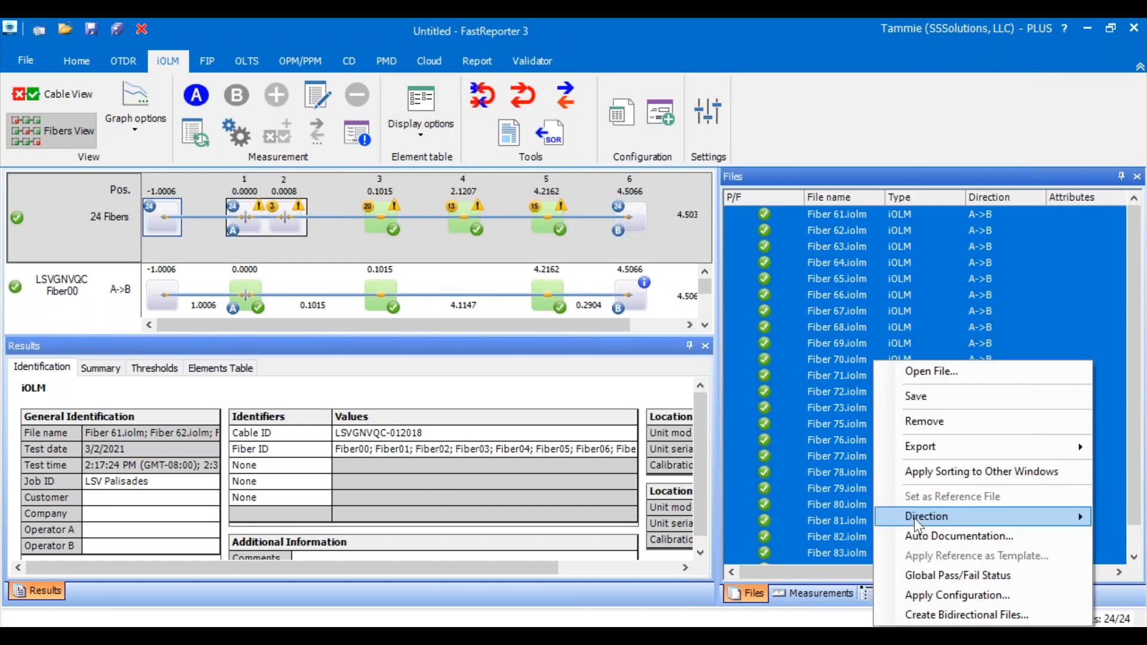
{"action": "left_click", "coordinate": [918, 536]}
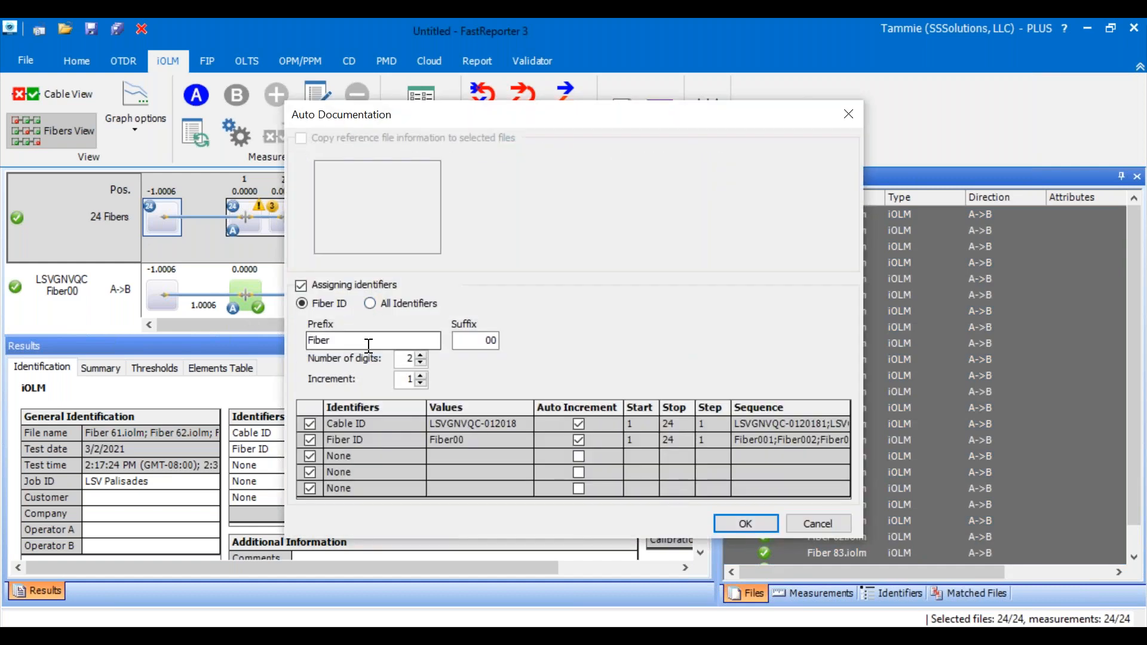
{"action": "left_click", "coordinate": [347, 341]}
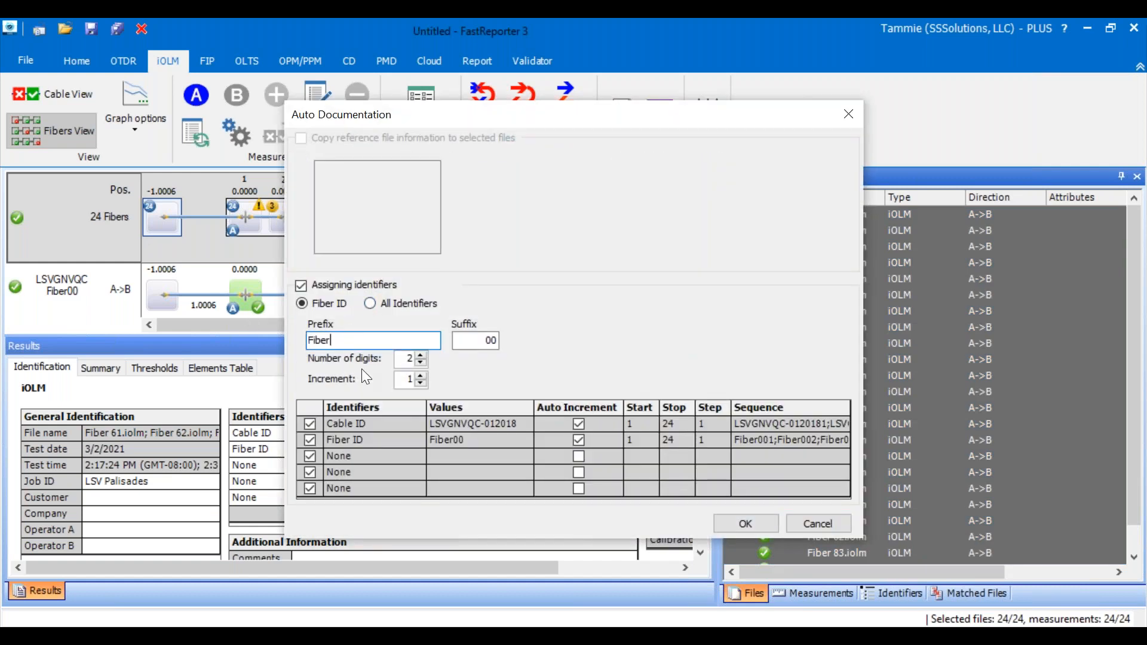
{"action": "left_click", "coordinate": [374, 301]}
{"action": "left_click", "coordinate": [471, 442]}
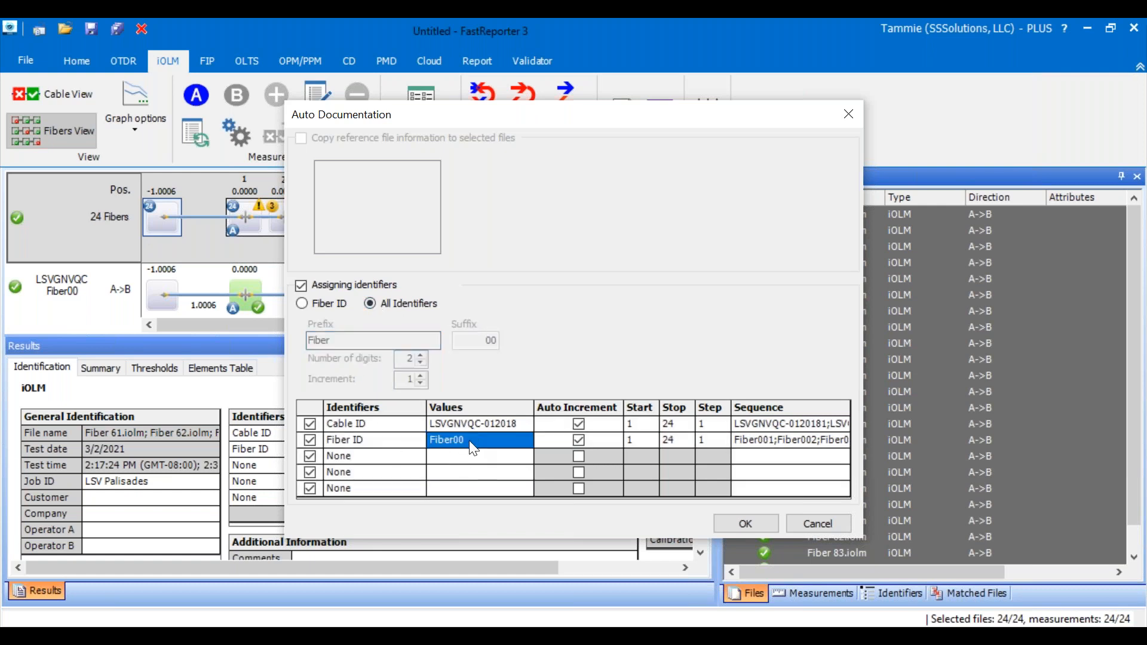
{"action": "left_click", "coordinate": [301, 304]}
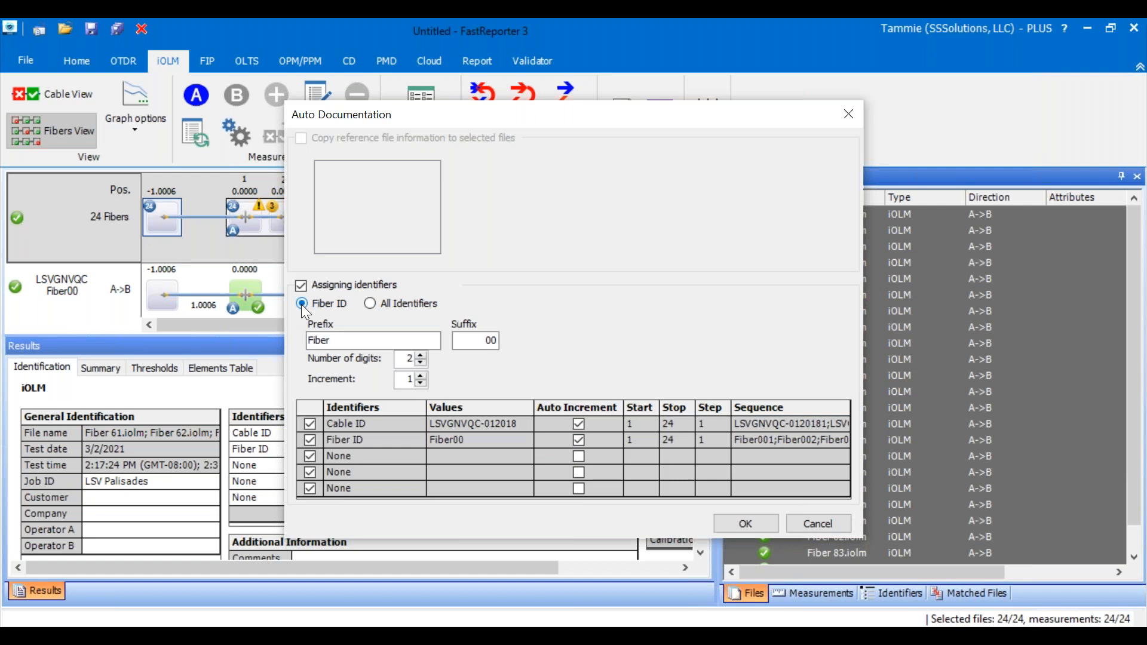
{"action": "left_click", "coordinate": [368, 304]}
- Set the Fiber ID sequence to start at 61 and stop at 84
{"action": "left_click", "coordinate": [640, 442]}
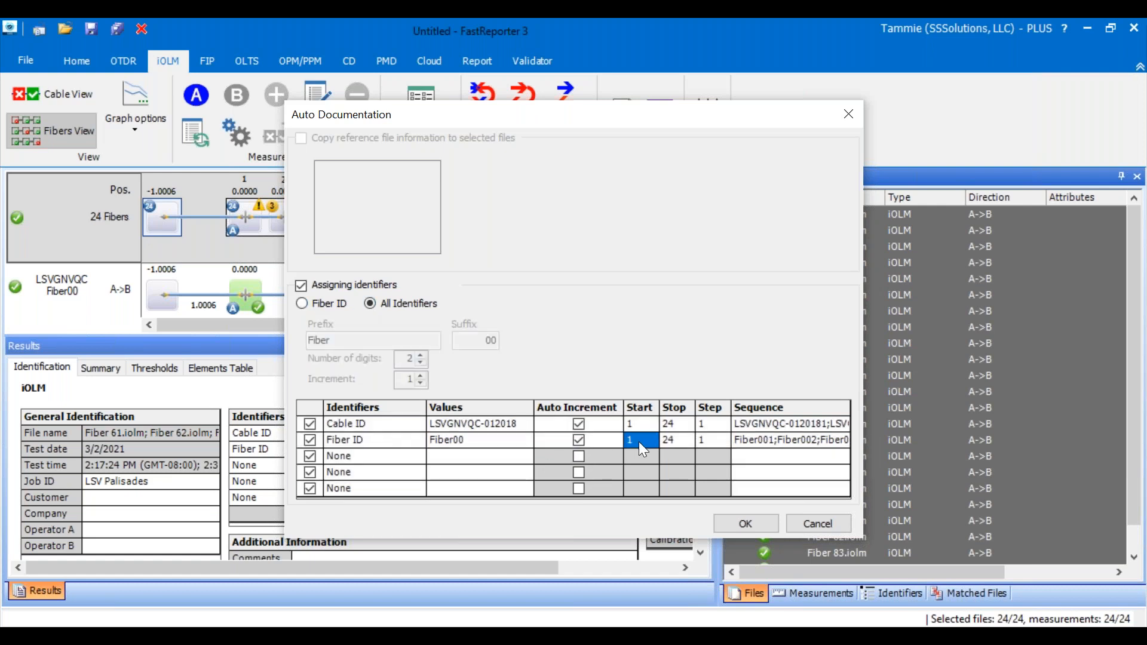
{"action": "type", "text": "61"}
{"action": "left_click", "coordinate": [672, 440]}
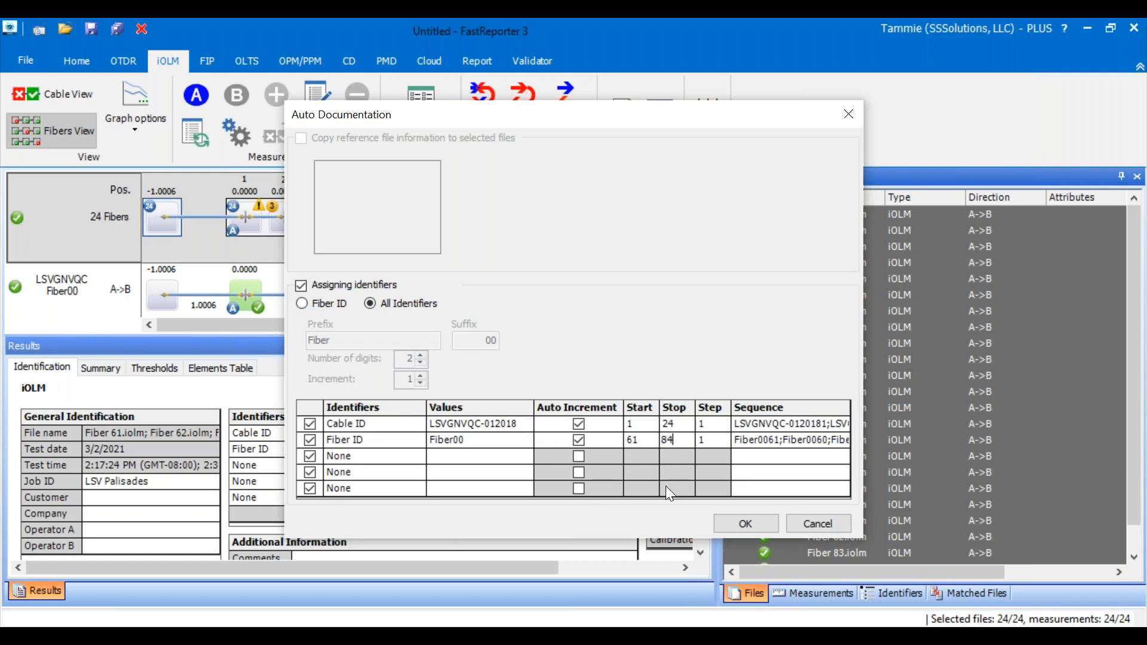
{"action": "key", "text": "Return"}
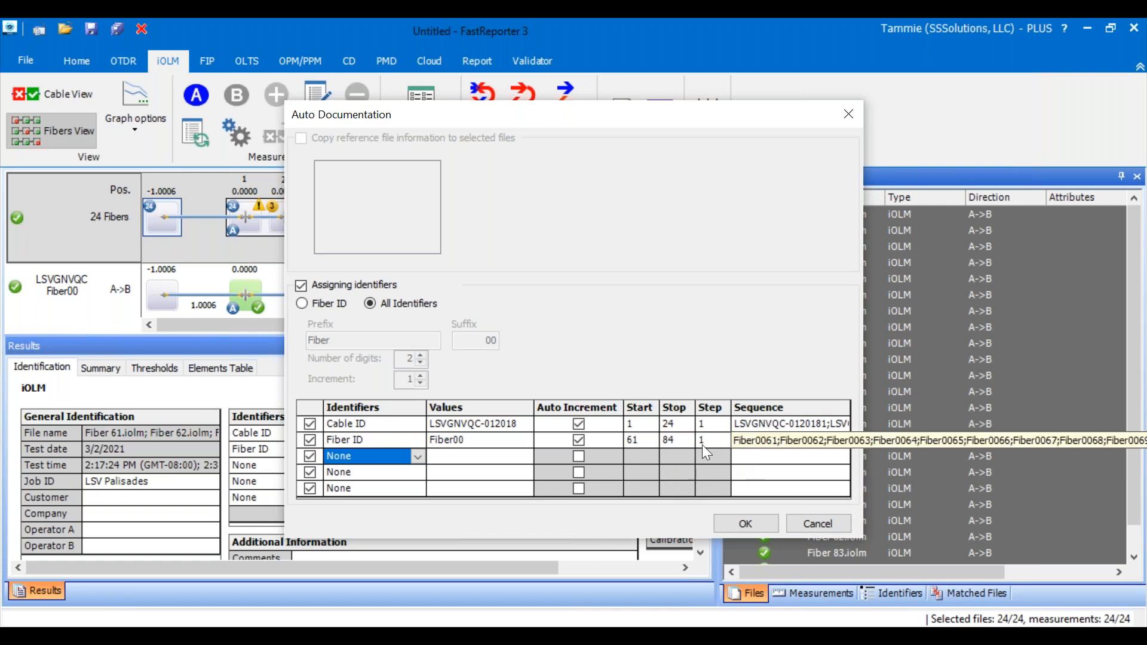
- Switch the assignment to Fiber ID only and set the number of digits to 3
{"action": "left_click", "coordinate": [471, 445]}
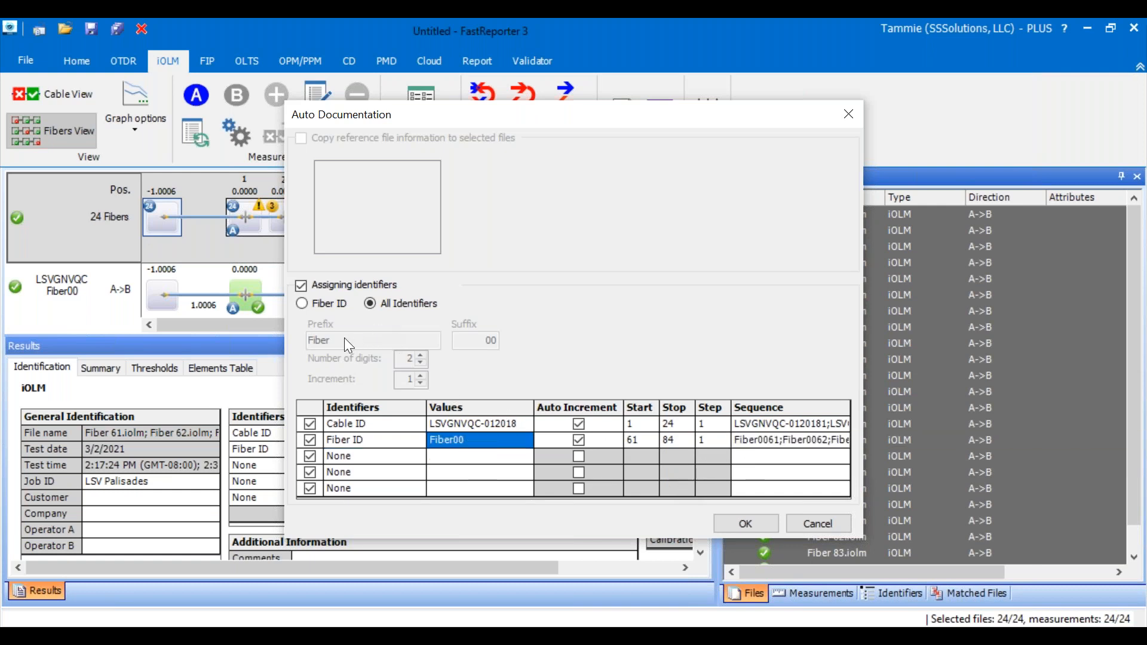
{"action": "left_click", "coordinate": [301, 303]}
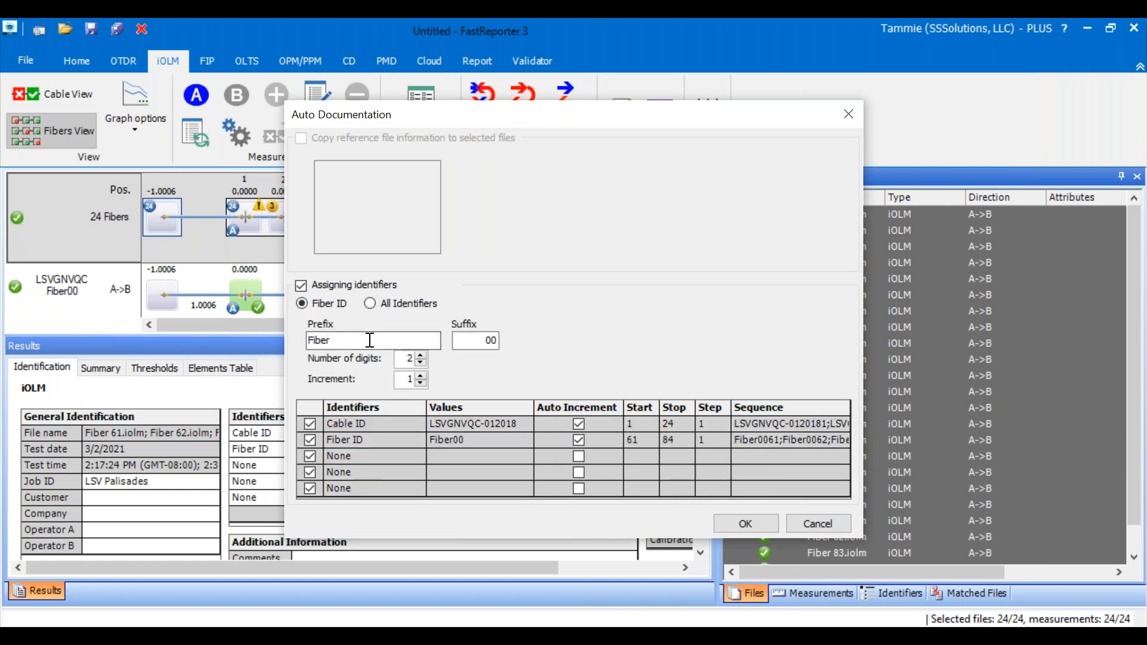
{"action": "double_click", "coordinate": [493, 340]}
{"action": "left_click", "coordinate": [493, 340]}
{"action": "left_click", "coordinate": [423, 362]}
{"action": "left_click", "coordinate": [423, 353]}
{"action": "left_click", "coordinate": [423, 353]}
{"action": "left_click", "coordinate": [306, 285]}
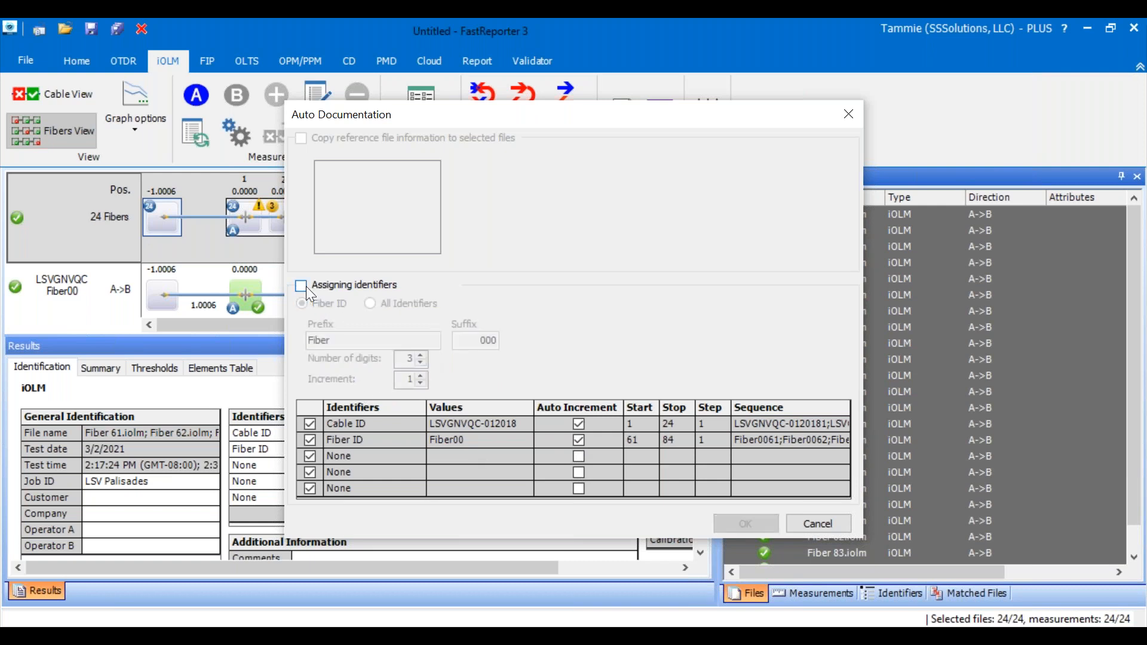
{"action": "left_click", "coordinate": [303, 286]}
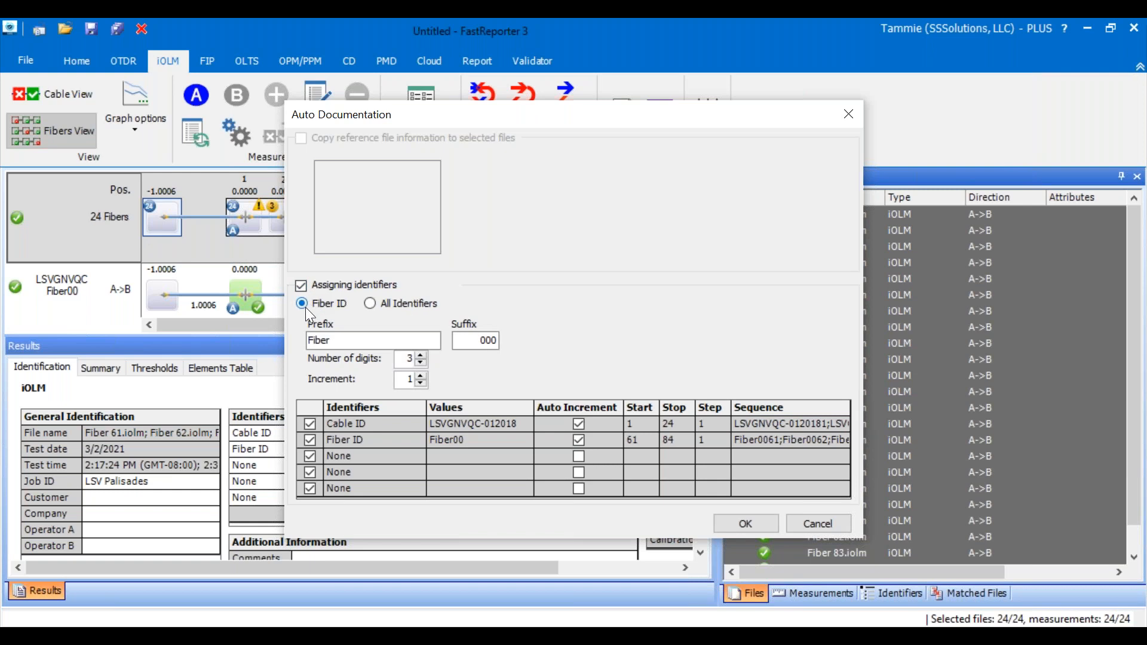
- Return to All Identifiers and apply the identifier sequences to the selected files
{"action": "left_click", "coordinate": [370, 304]}
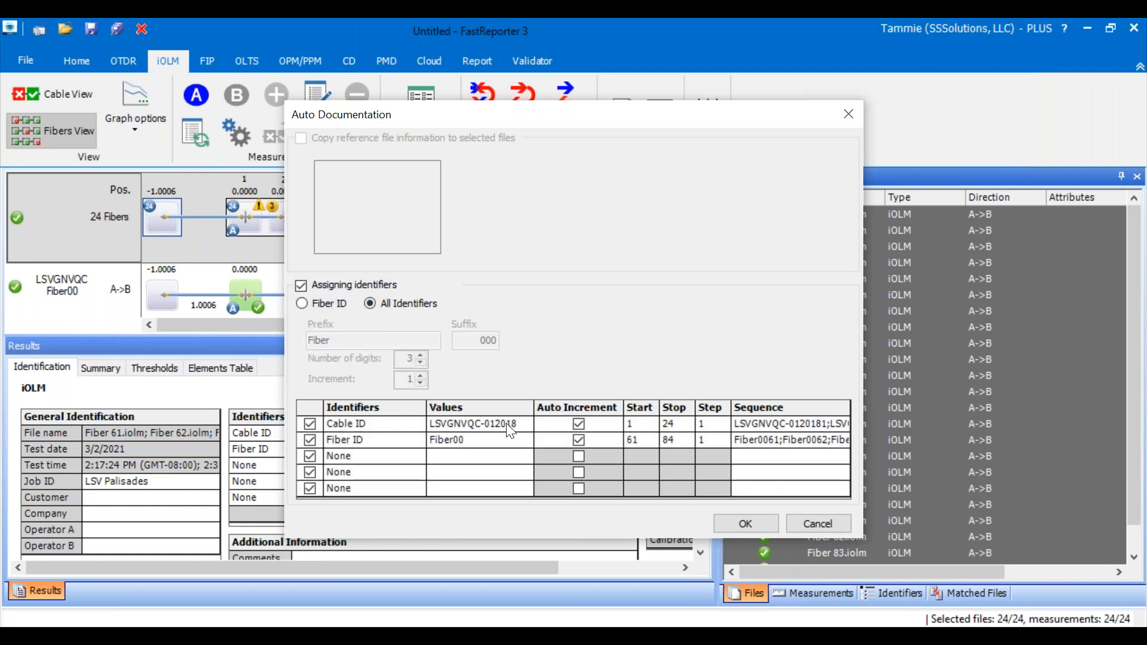
{"action": "left_click", "coordinate": [746, 524]}
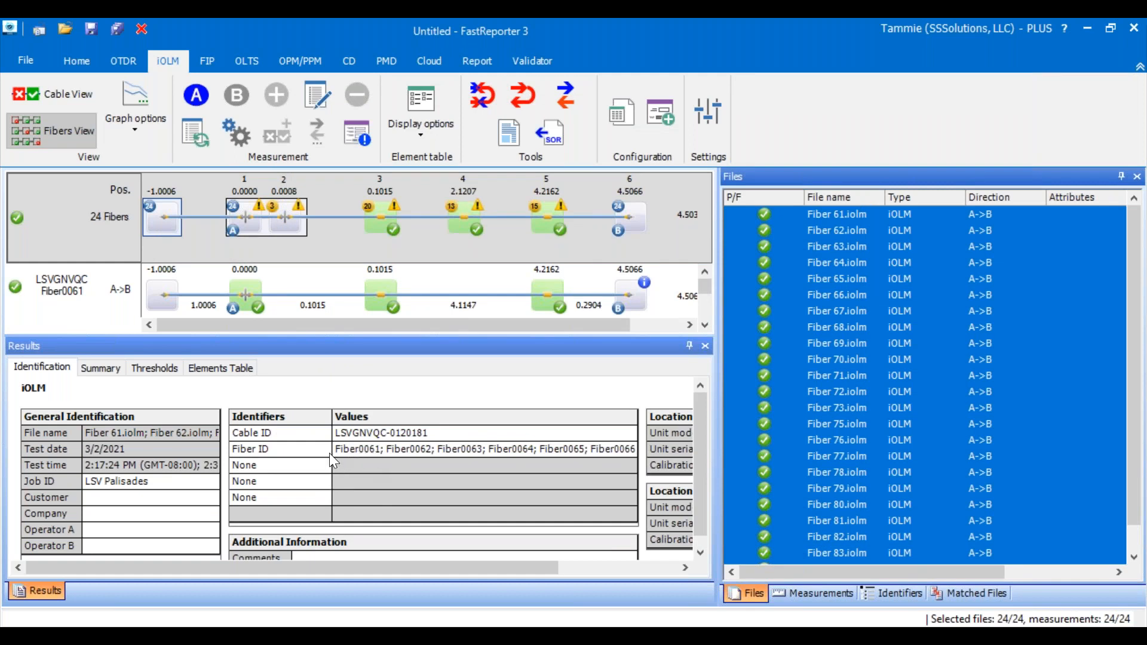
- Check the Fiber ID against the file name for Fiber 61 through Fiber 63 and for Fiber74.iolm
{"action": "left_click", "coordinate": [358, 449]}
{"action": "left_click", "coordinate": [828, 214]}
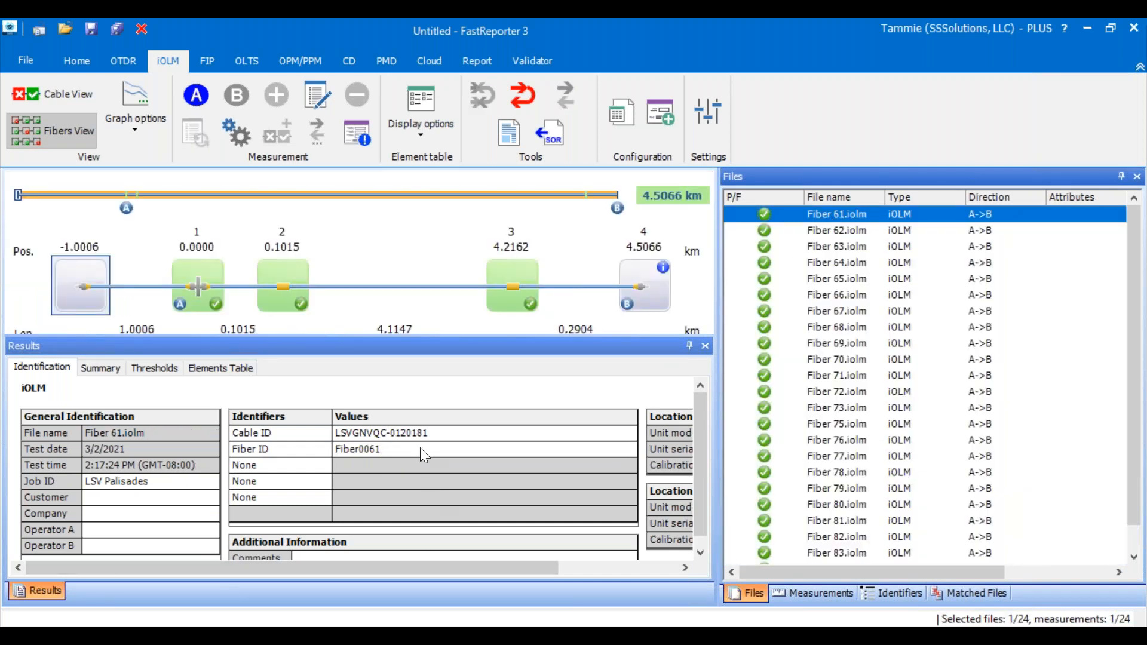
{"action": "key", "text": "Down"}
{"action": "key", "text": "Down"}
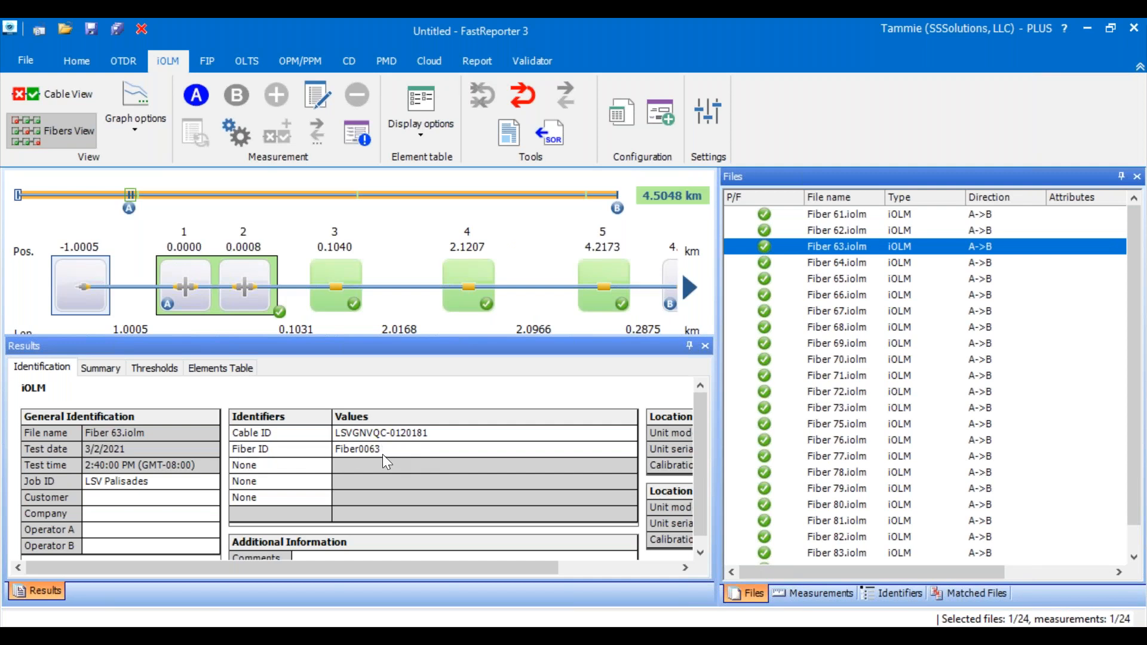
{"action": "left_click", "coordinate": [105, 442]}
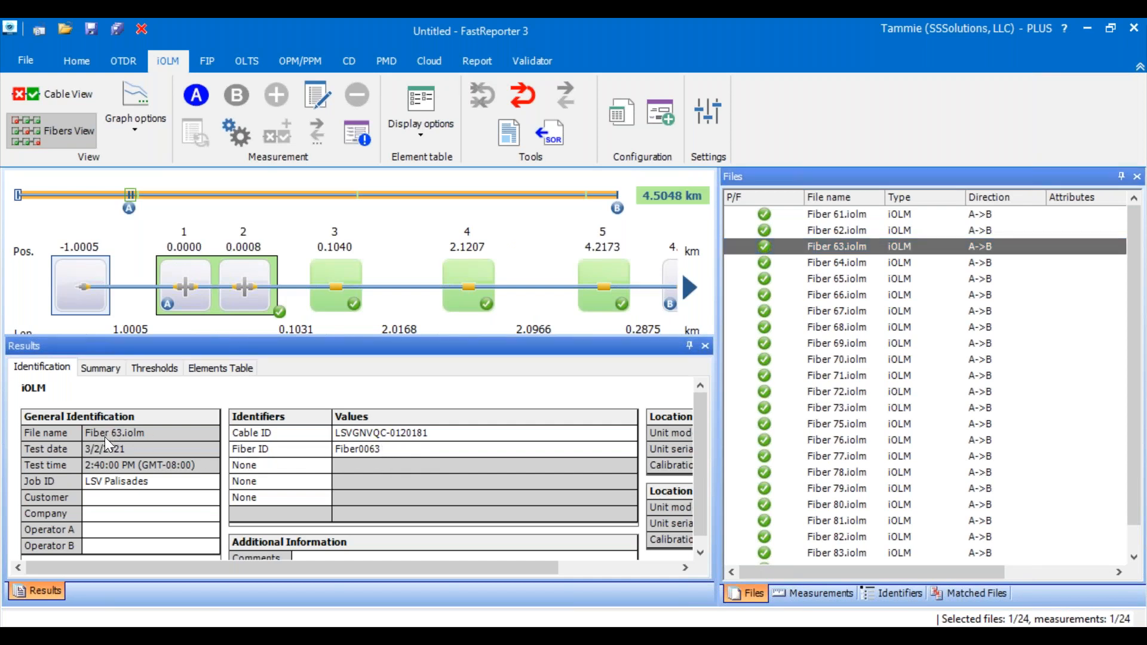
{"action": "left_click", "coordinate": [747, 590]}
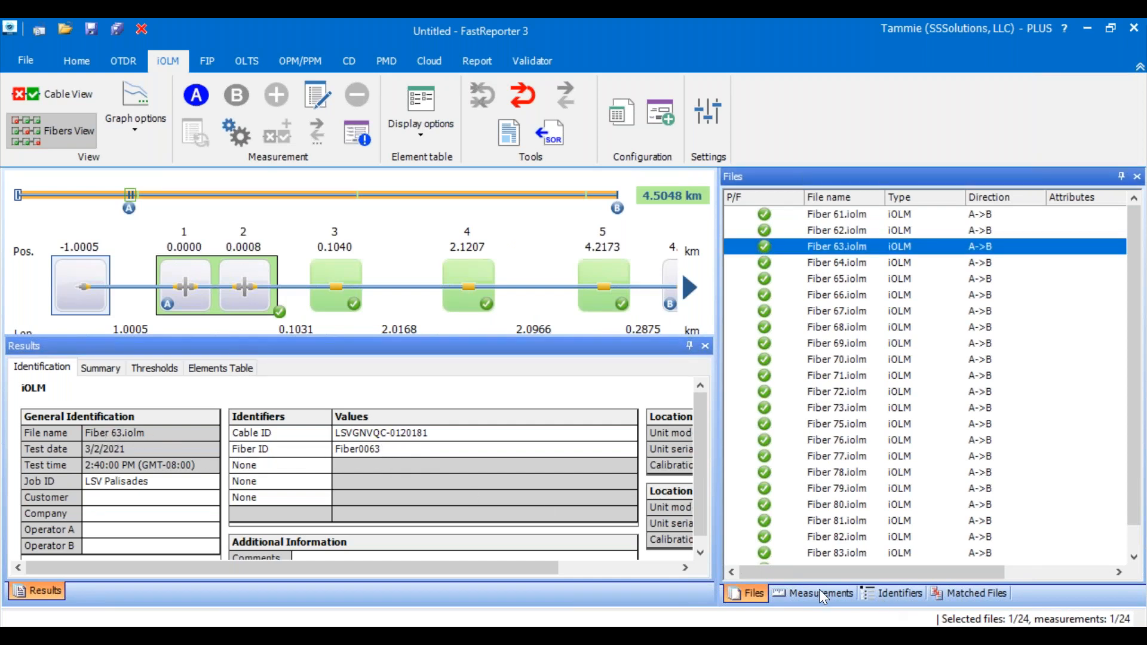
{"action": "left_click", "coordinate": [824, 216]}
{"action": "scroll", "coordinate": [840, 404], "scroll_direction": "down", "scroll_amount": 1}
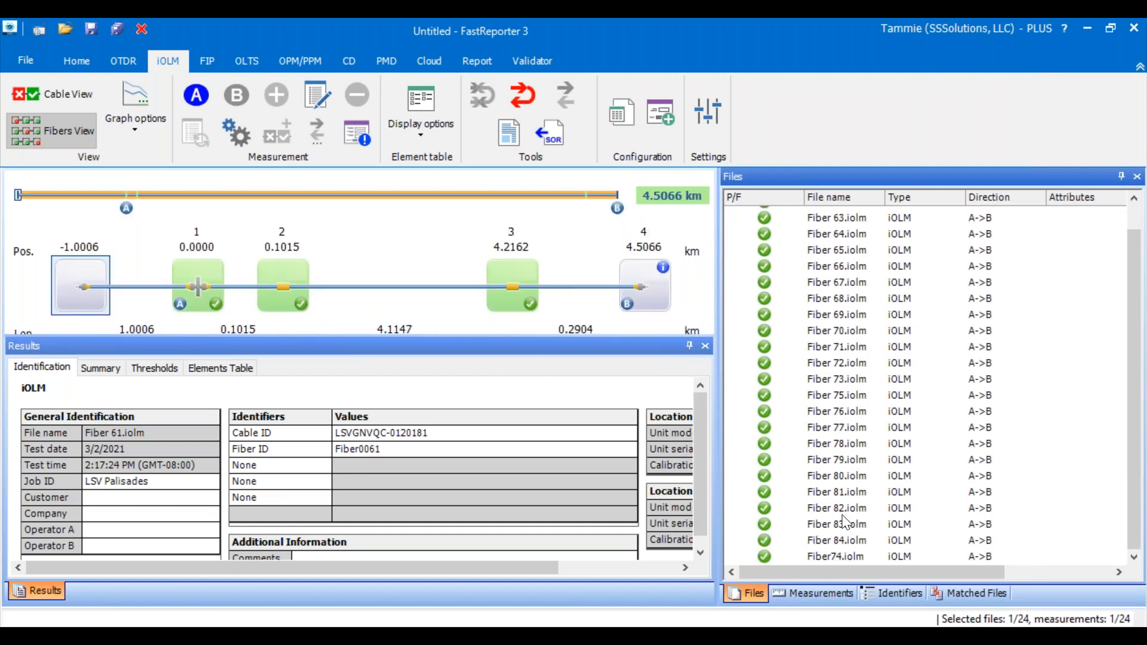
{"action": "left_click", "coordinate": [839, 557]}
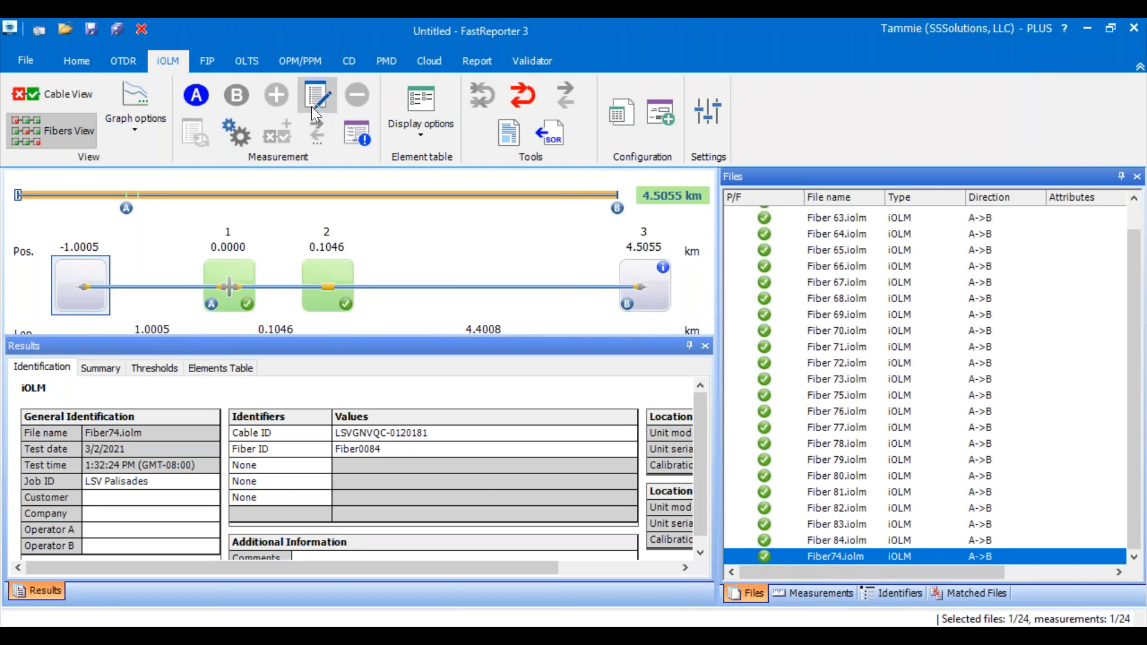
{"action": "right_click", "coordinate": [822, 547]}
{"action": "left_click", "coordinate": [823, 547]}
{"action": "right_click", "coordinate": [816, 560]}
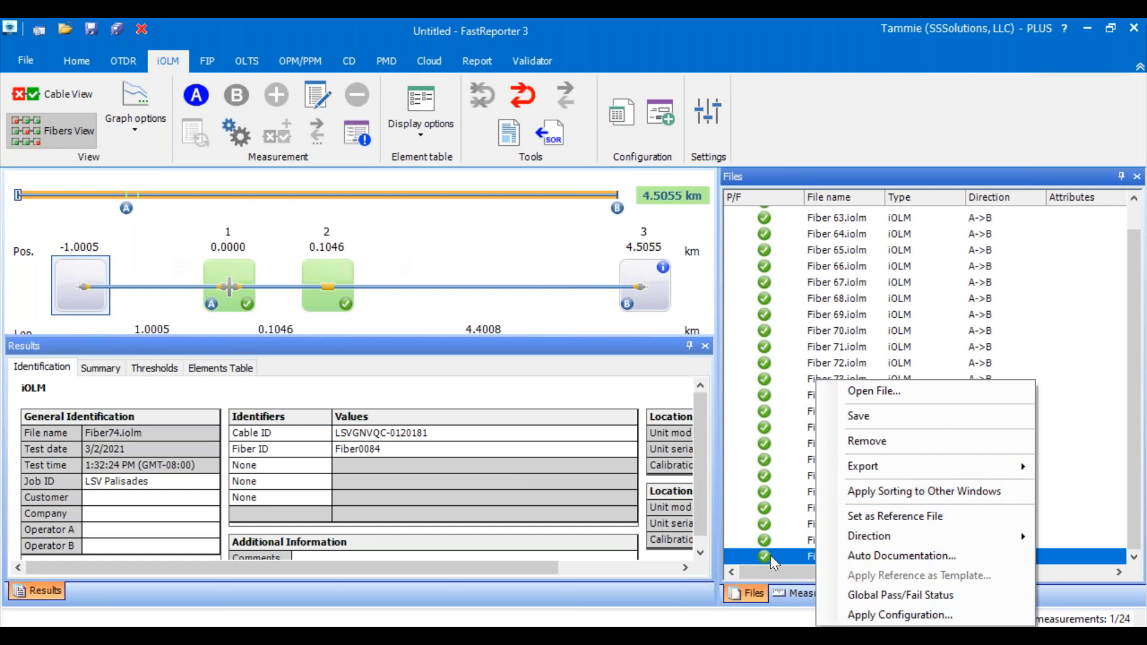
{"action": "left_click", "coordinate": [789, 548]}
{"action": "right_click", "coordinate": [790, 548]}
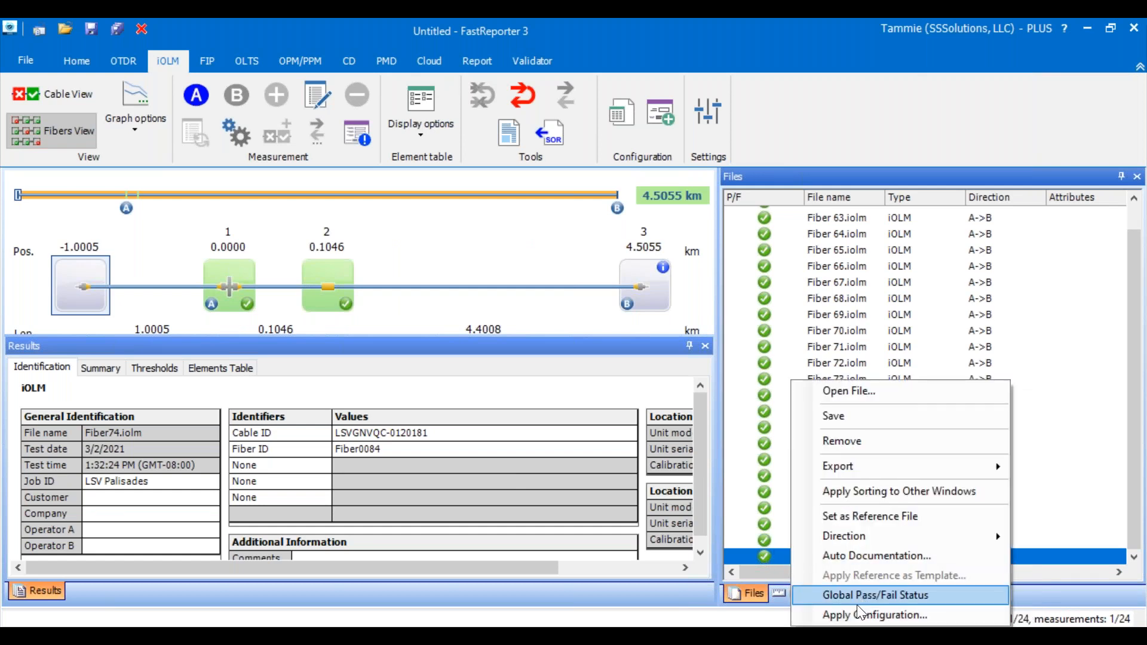
{"action": "left_click", "coordinate": [855, 555]}
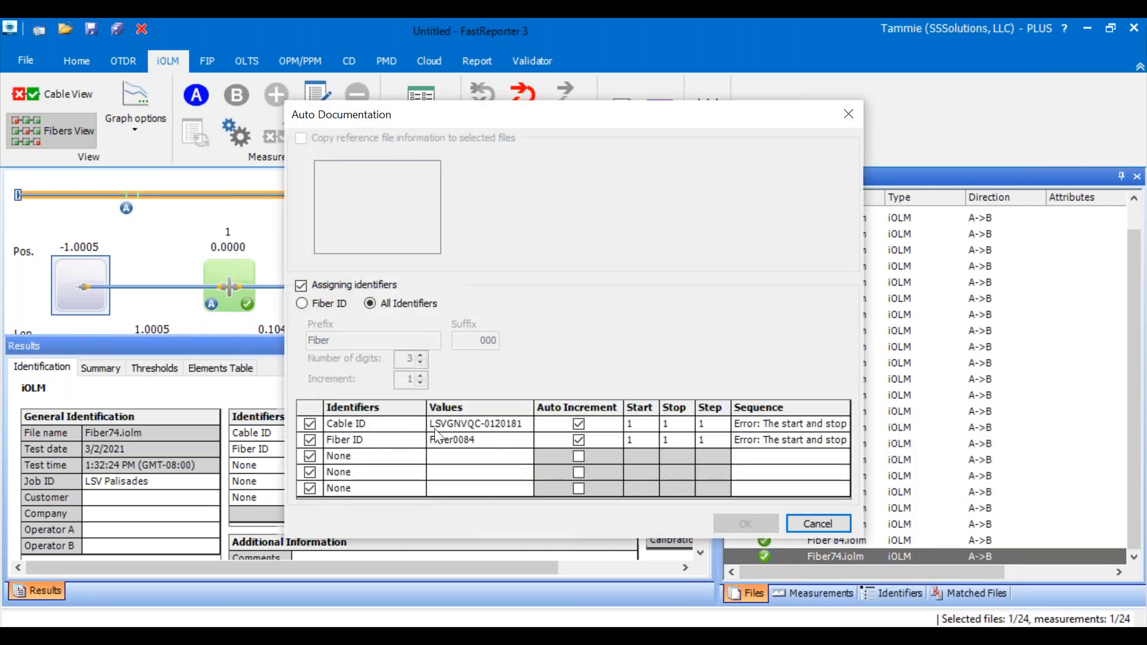
{"action": "left_click", "coordinate": [487, 448]}
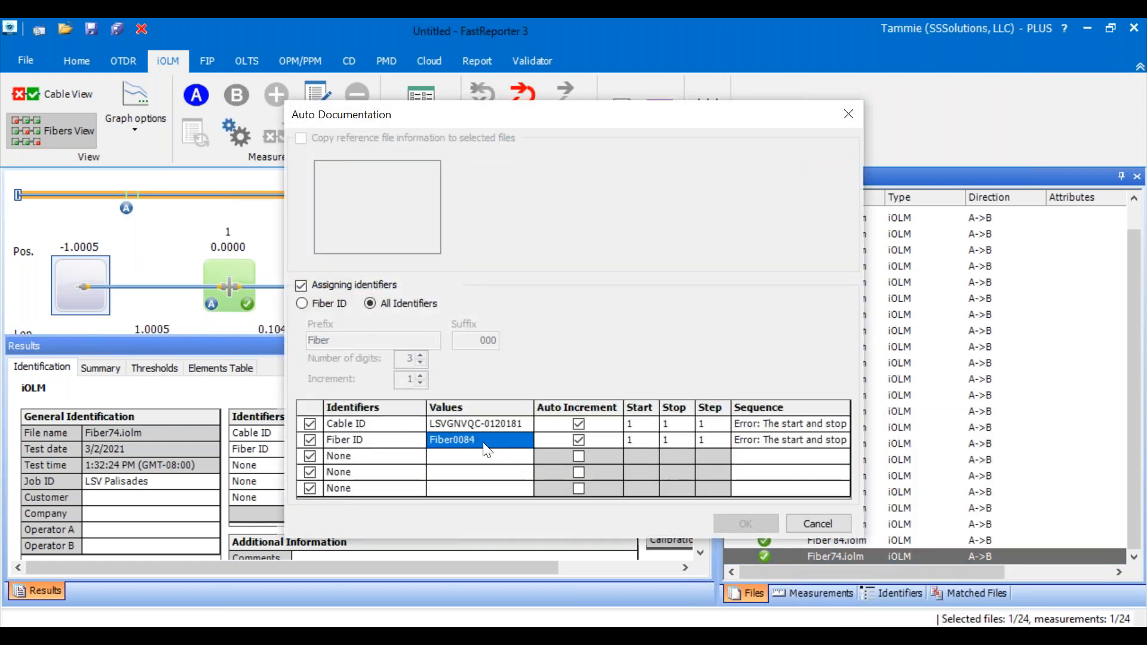
{"action": "left_click", "coordinate": [304, 302]}
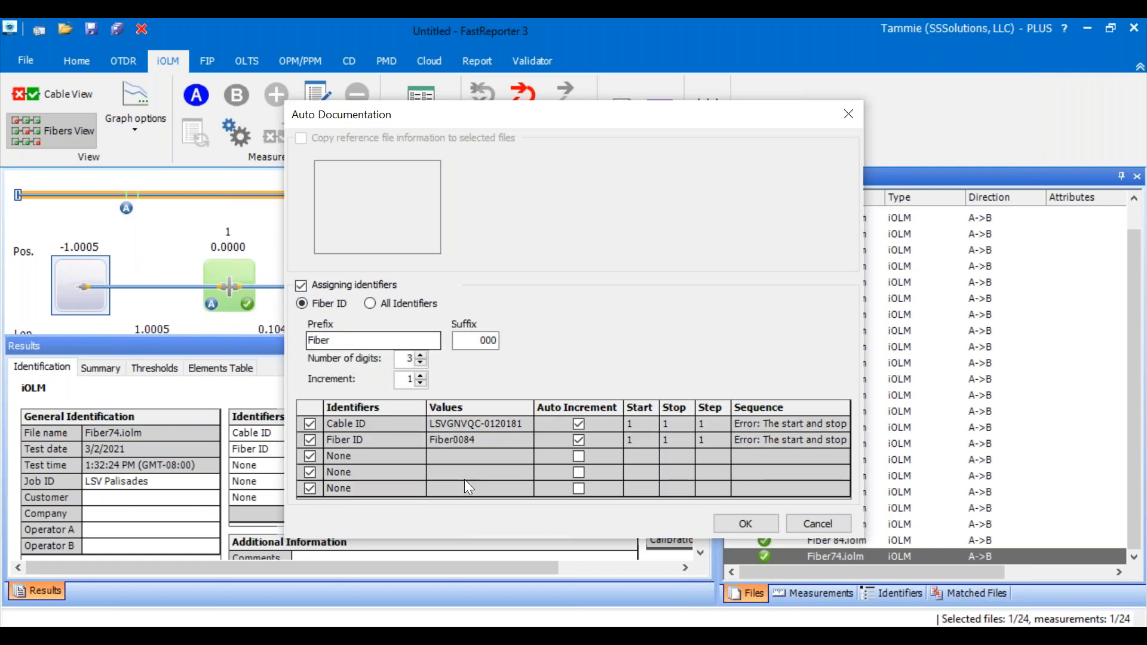
{"action": "left_click", "coordinate": [371, 303]}
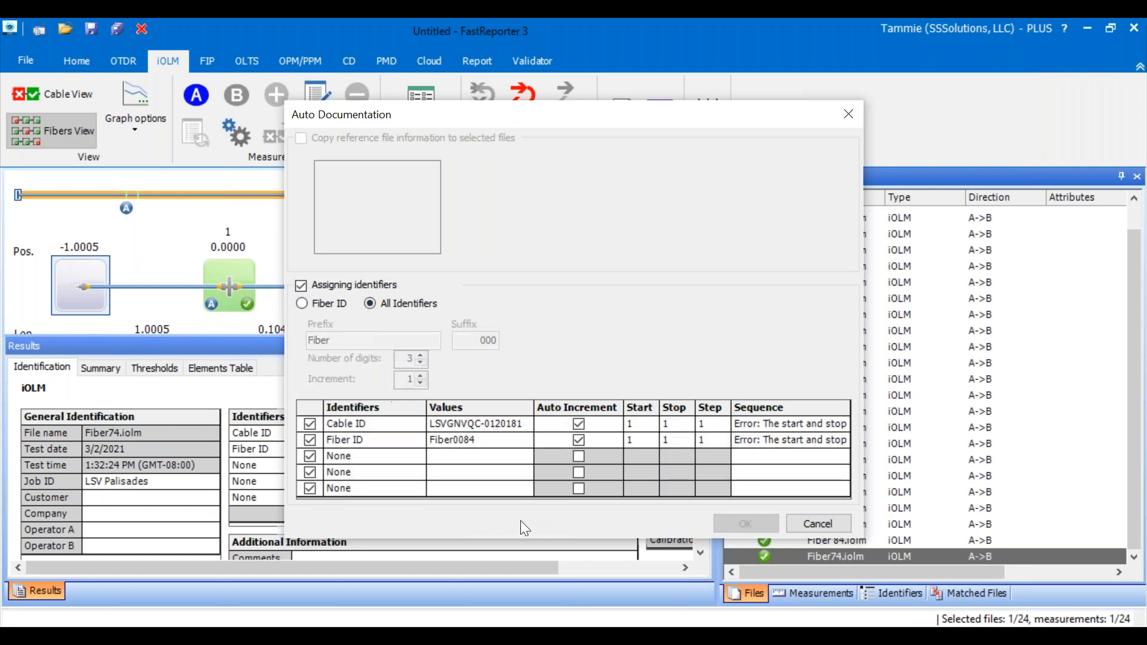
{"action": "left_click", "coordinate": [486, 444]}
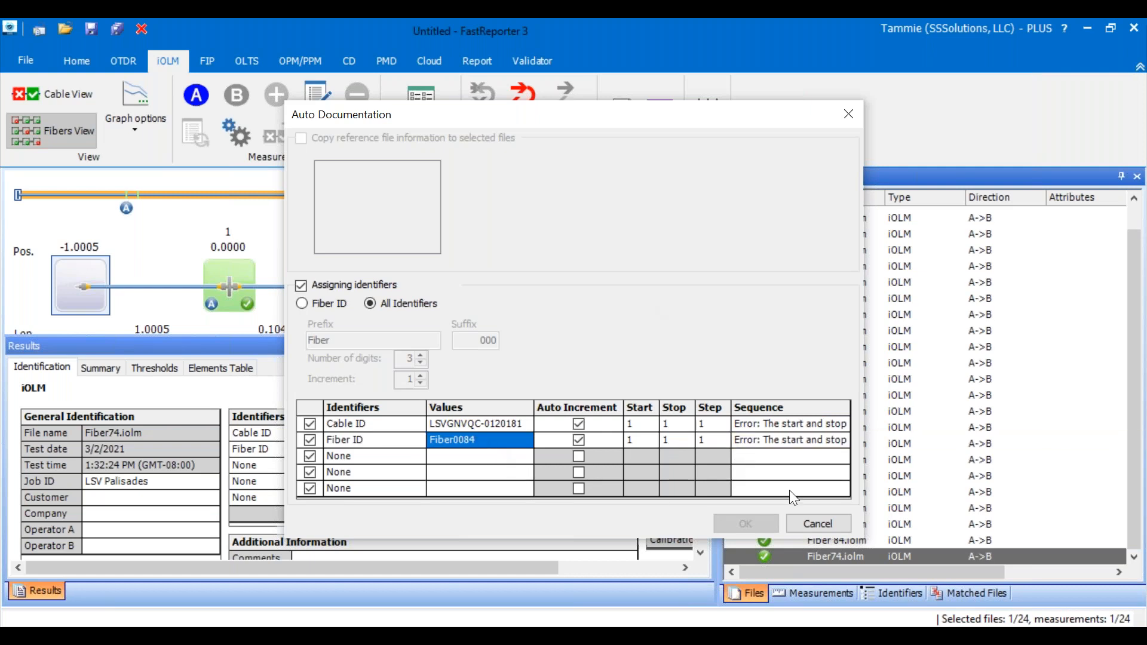
{"action": "left_click", "coordinate": [810, 530]}
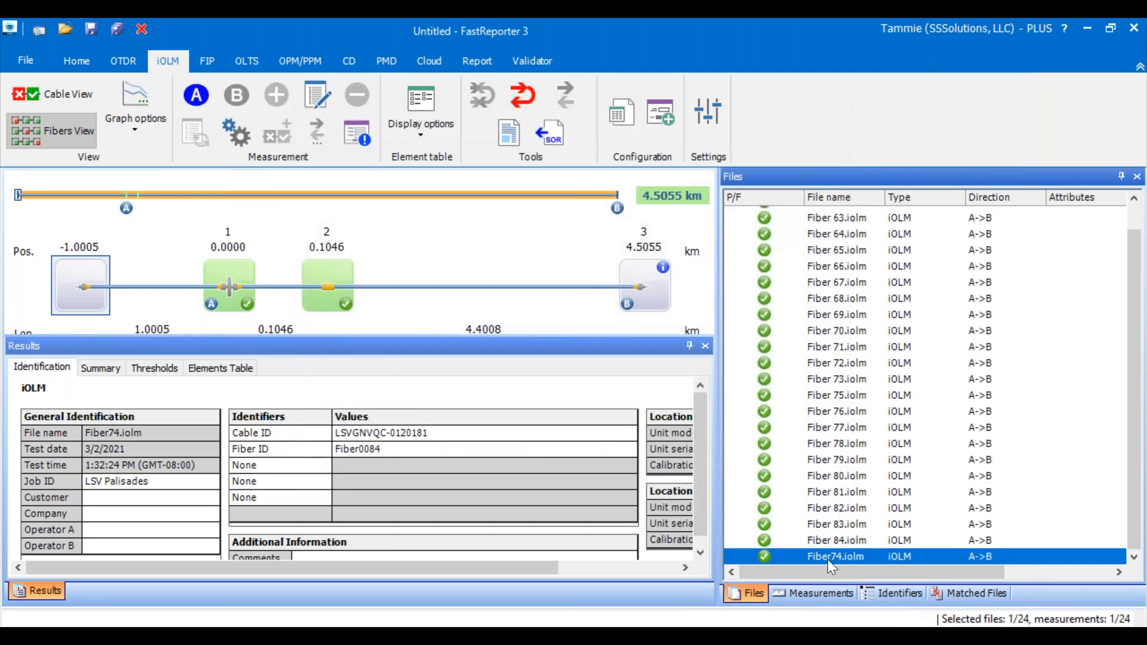
- Save the selected Fiber74.iolm file
{"action": "left_click", "coordinate": [31, 61]}
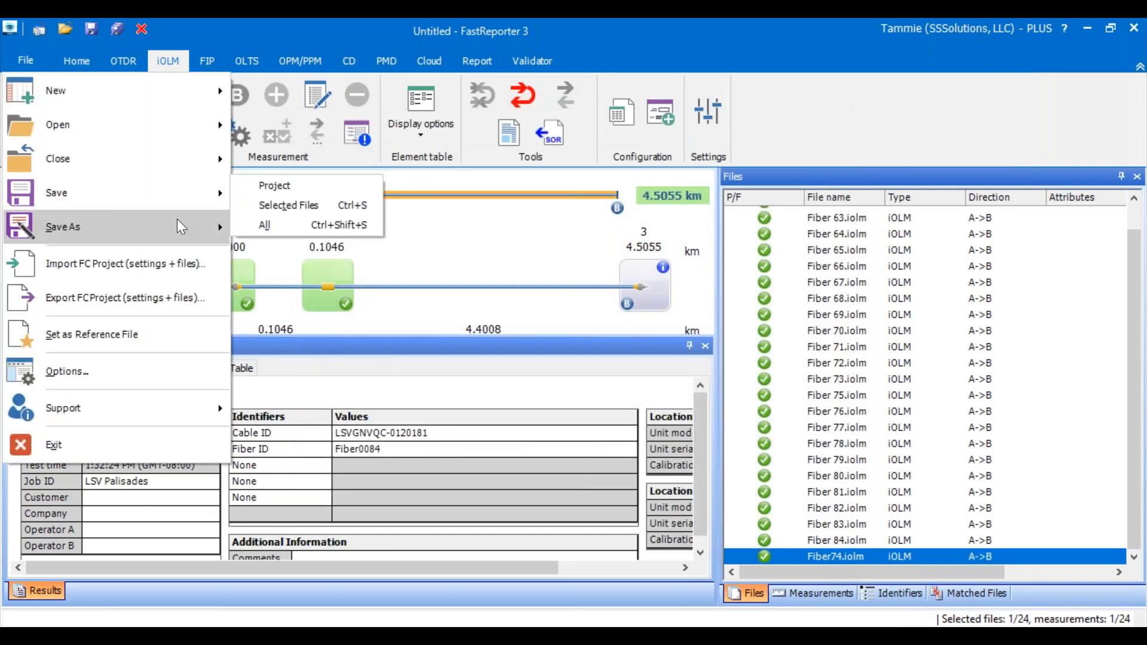
{"action": "mouse_move", "coordinate": [173, 192]}
{"action": "left_click", "coordinate": [263, 204]}
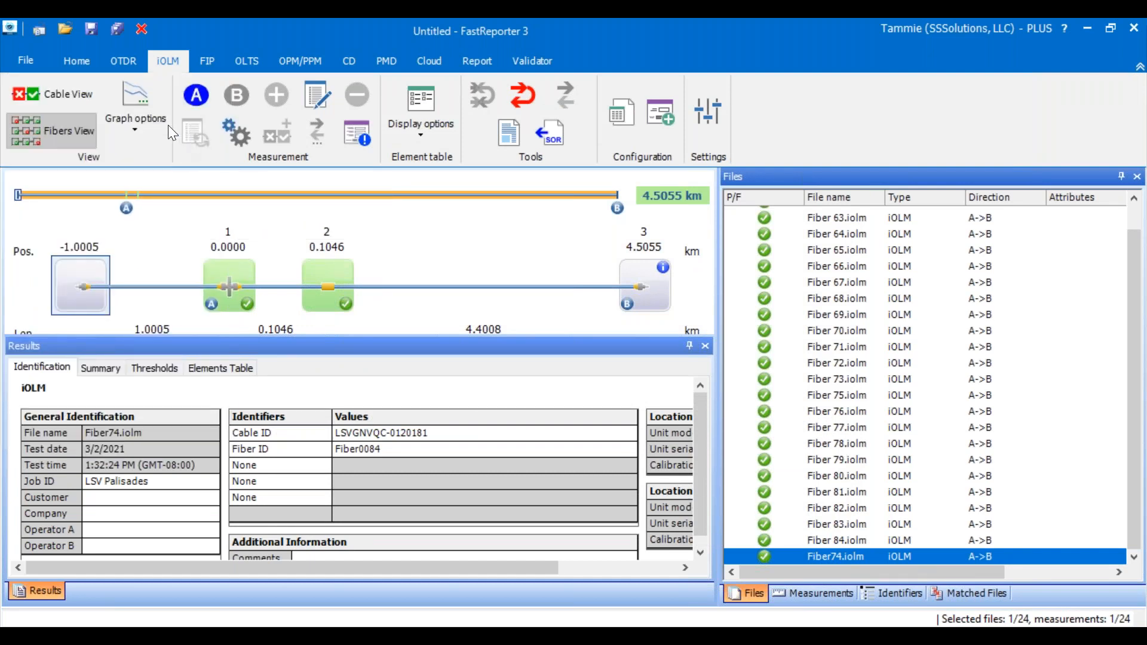
- Examine the Identifiers and Matched Files views of the loaded fibers, and return to the file list with Fiber74.iolm selected
{"action": "left_click", "coordinate": [33, 63]}
{"action": "mouse_move", "coordinate": [41, 130]}
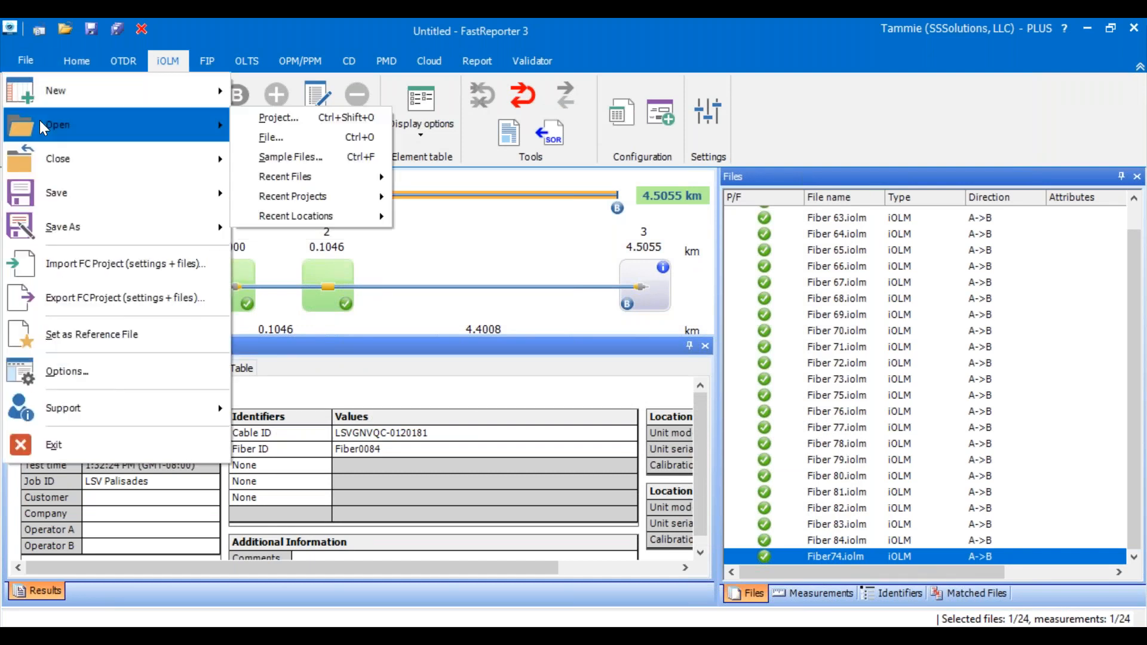
{"action": "left_click", "coordinate": [809, 556]}
{"action": "left_click", "coordinate": [893, 593]}
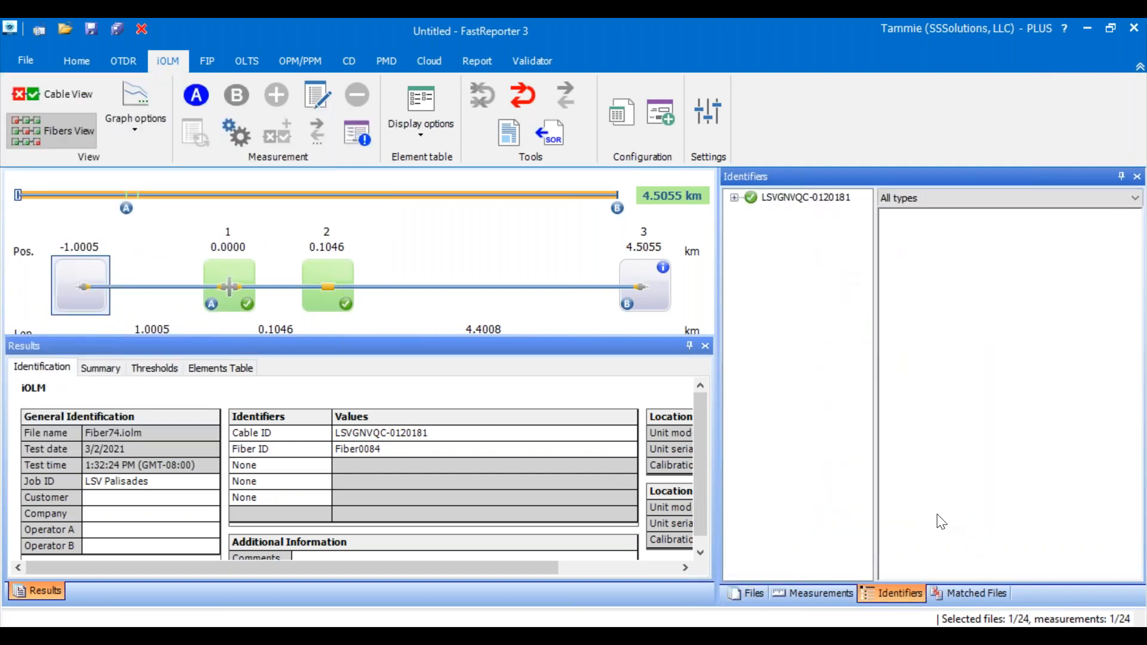
{"action": "left_click", "coordinate": [981, 595]}
{"action": "scroll", "coordinate": [808, 454], "scroll_direction": "down", "scroll_amount": 2}
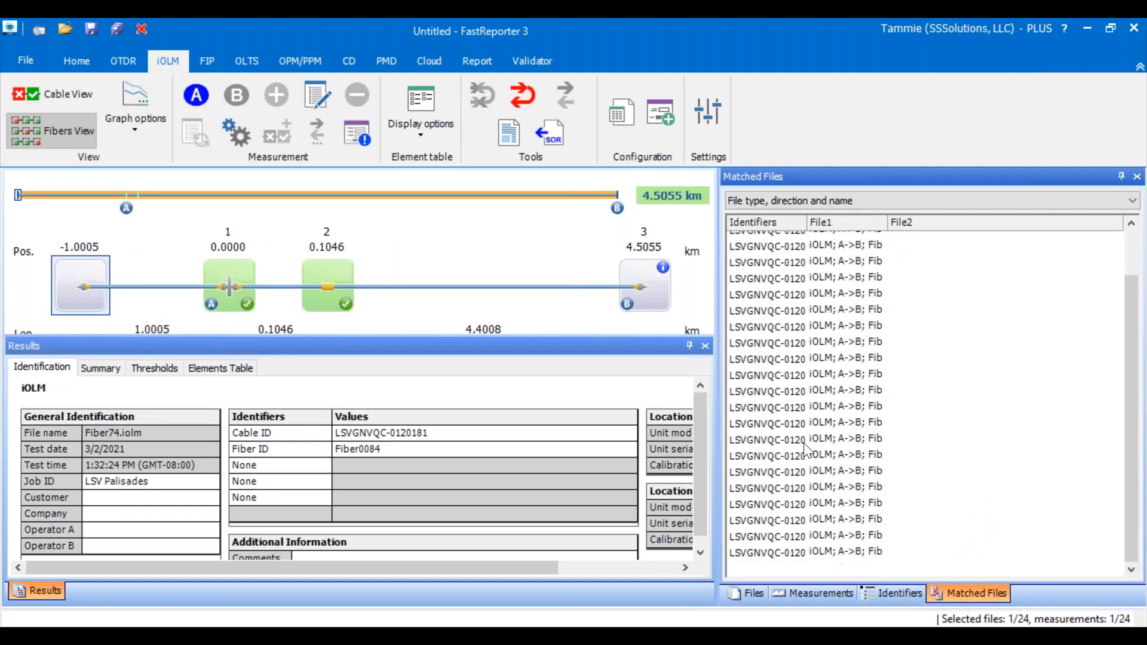
{"action": "left_click", "coordinate": [751, 594]}
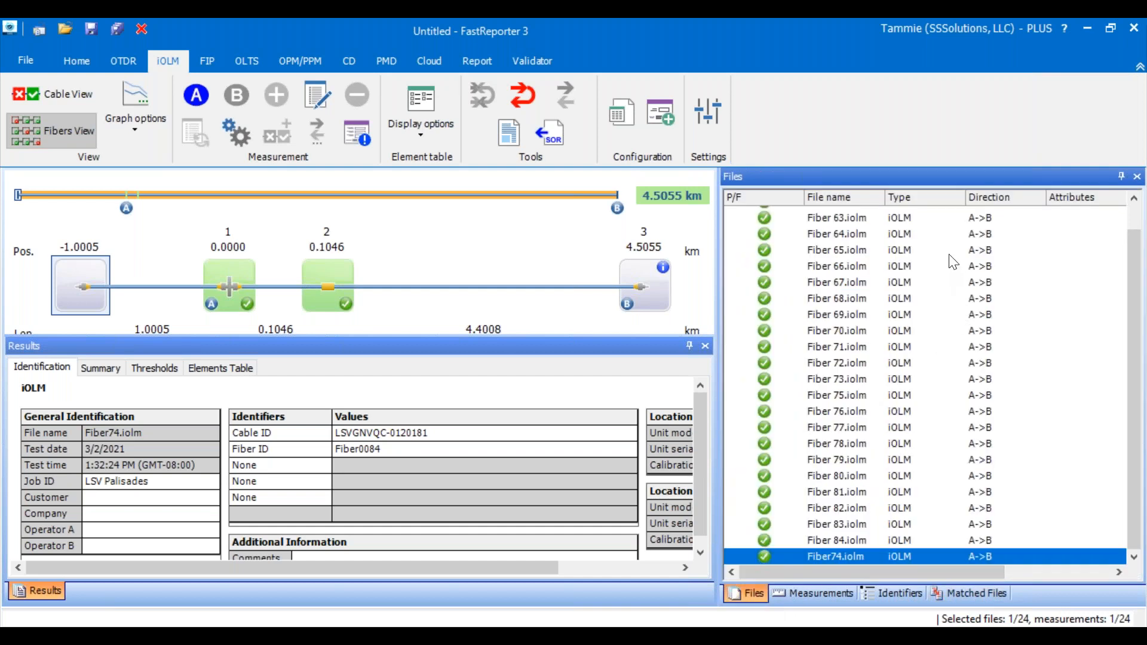
{"action": "right_click", "coordinate": [834, 558]}
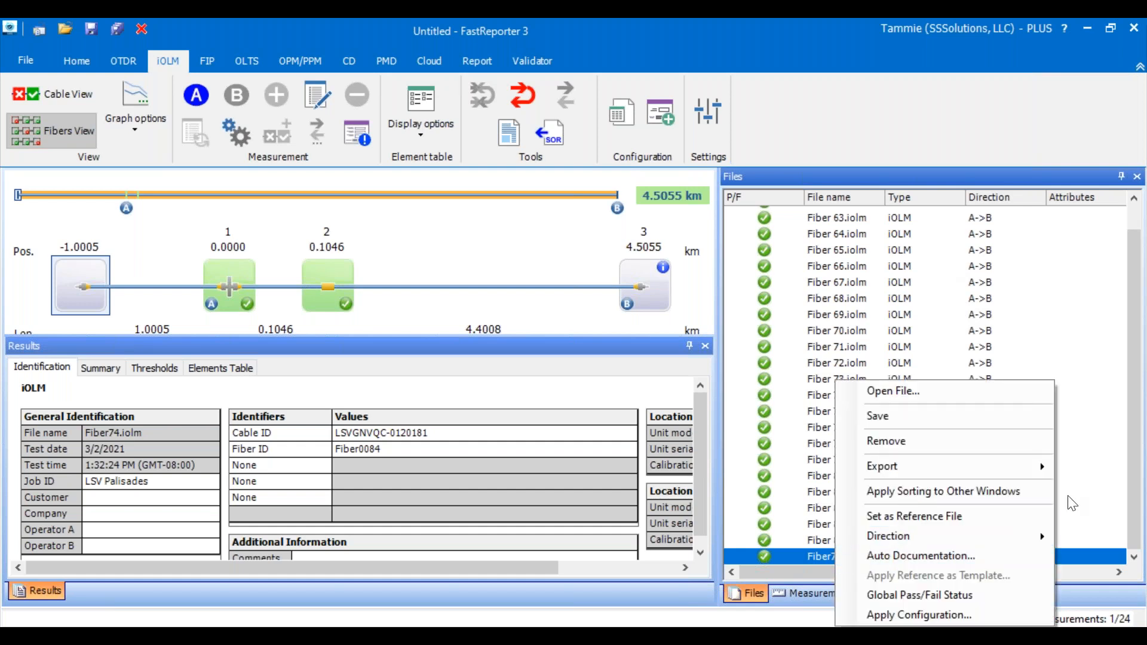
{"action": "left_click", "coordinate": [1120, 240]}
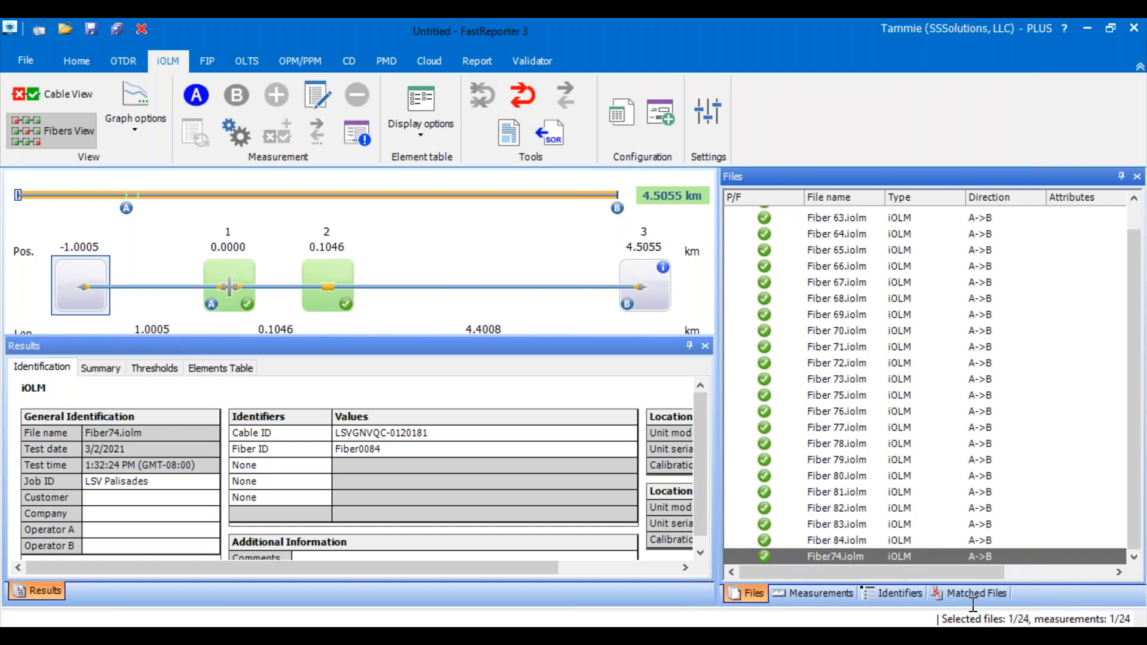
{"action": "left_click", "coordinate": [756, 395]}
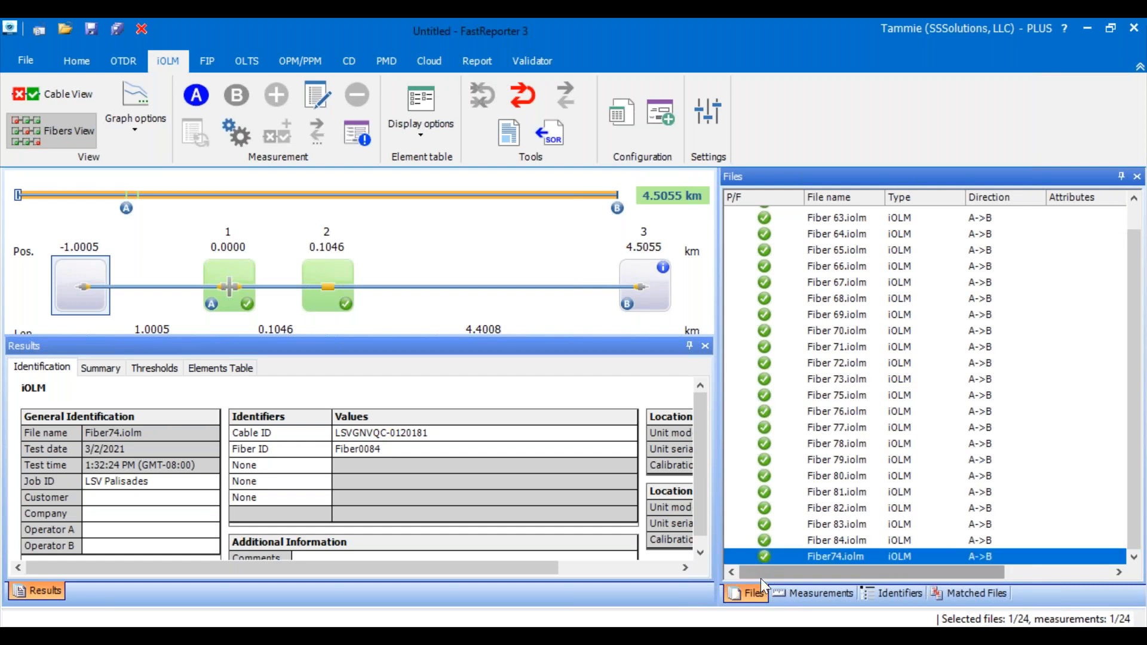
{"action": "left_click", "coordinate": [722, 112]}
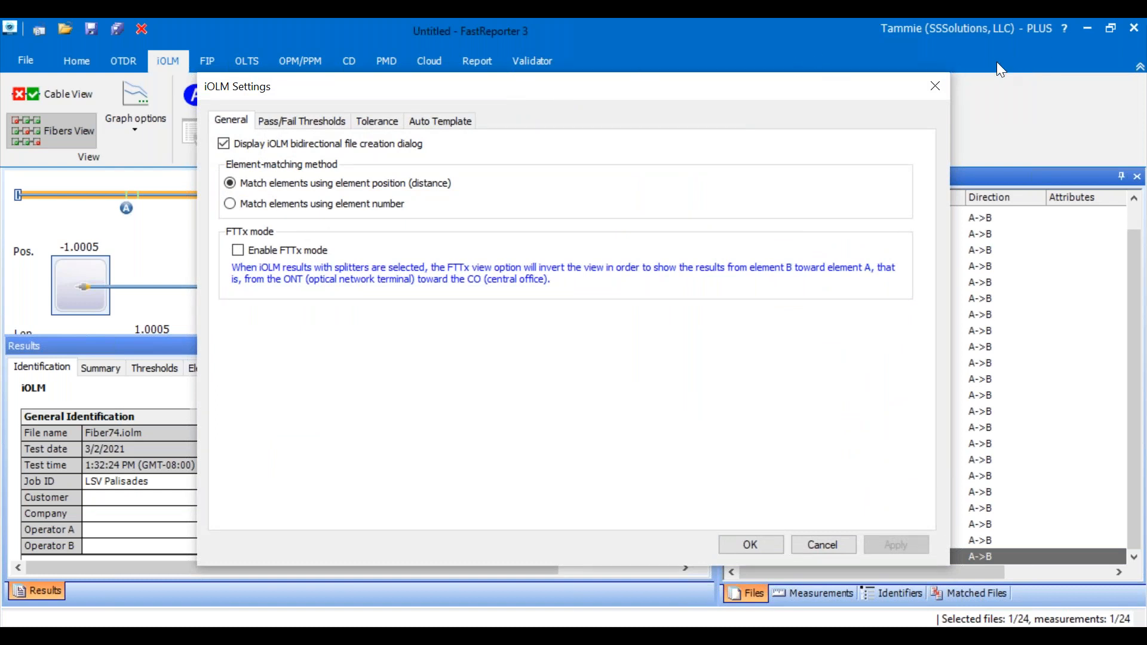
{"action": "left_click", "coordinate": [1136, 89]}
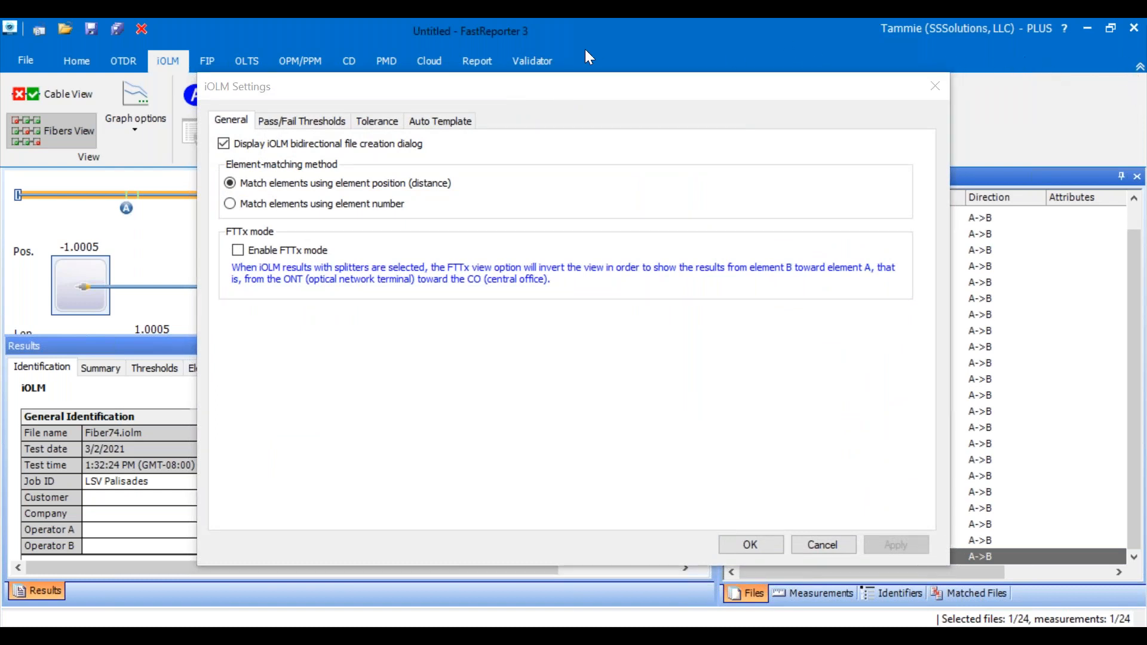
{"action": "left_click", "coordinate": [231, 89]}
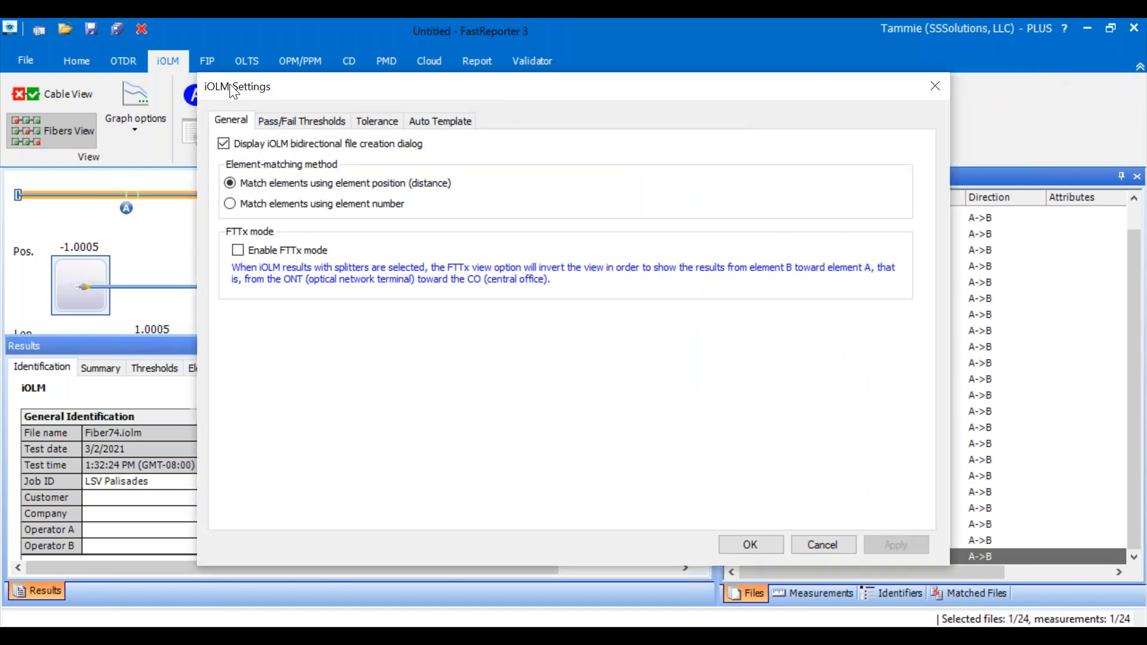
{"action": "left_click", "coordinate": [828, 543]}
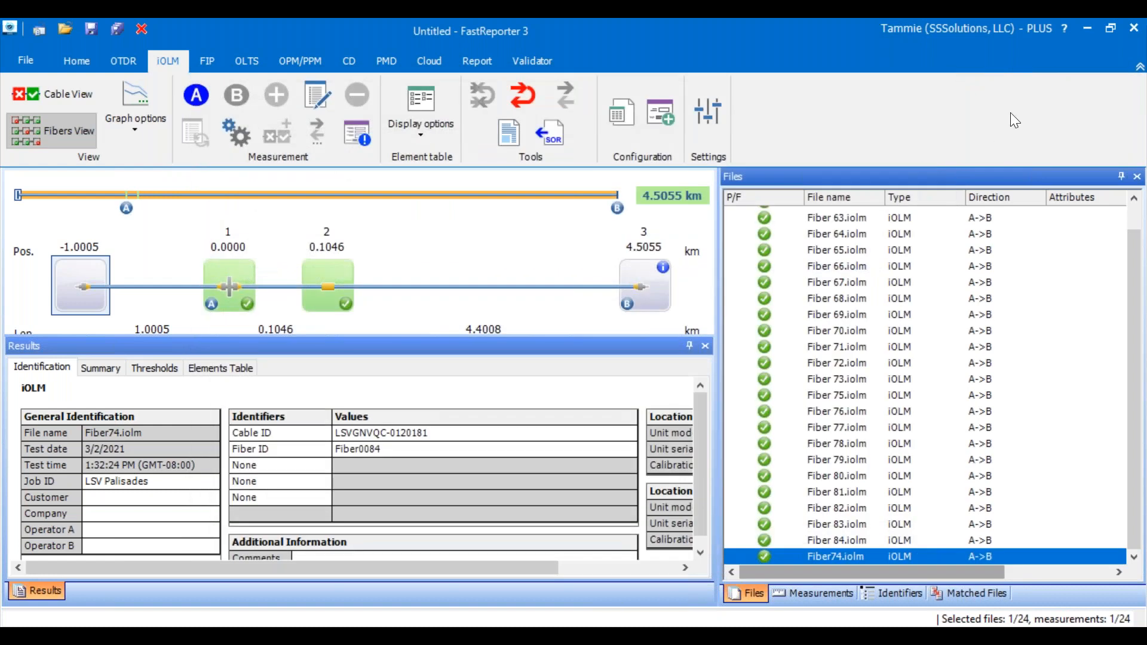
{"action": "left_click", "coordinate": [1134, 87]}
{"action": "left_click", "coordinate": [827, 556]}
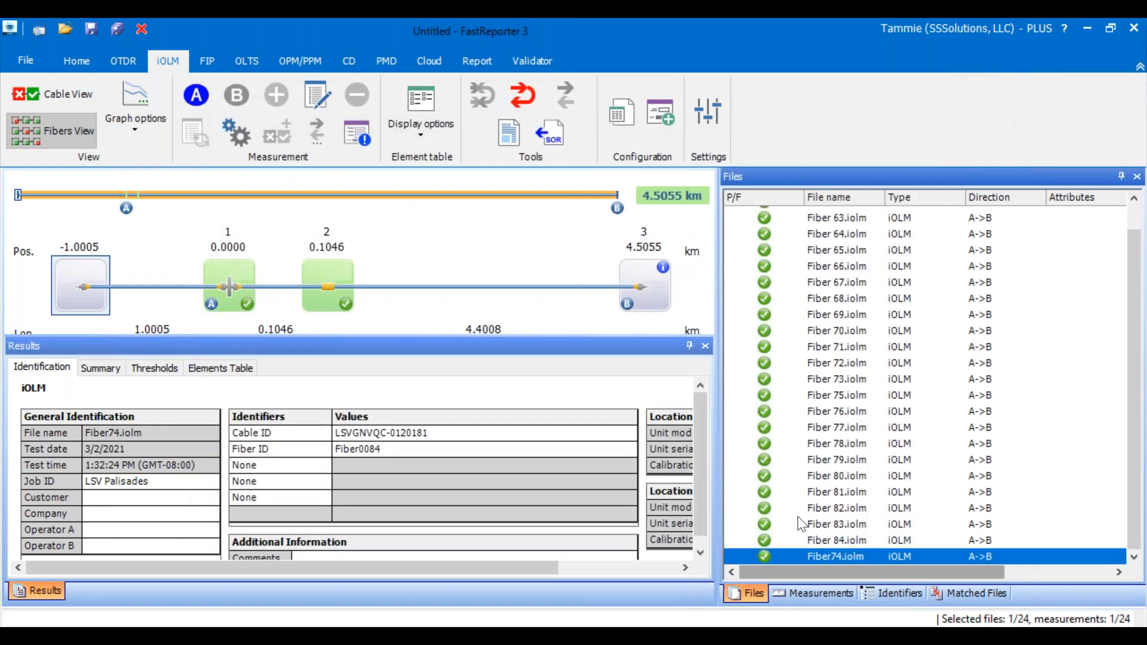
- Start Auto Documentation for Fiber74.iolm, switch the assignment to Fiber ID only, and try to clear the suffix
{"action": "right_click", "coordinate": [794, 554]}
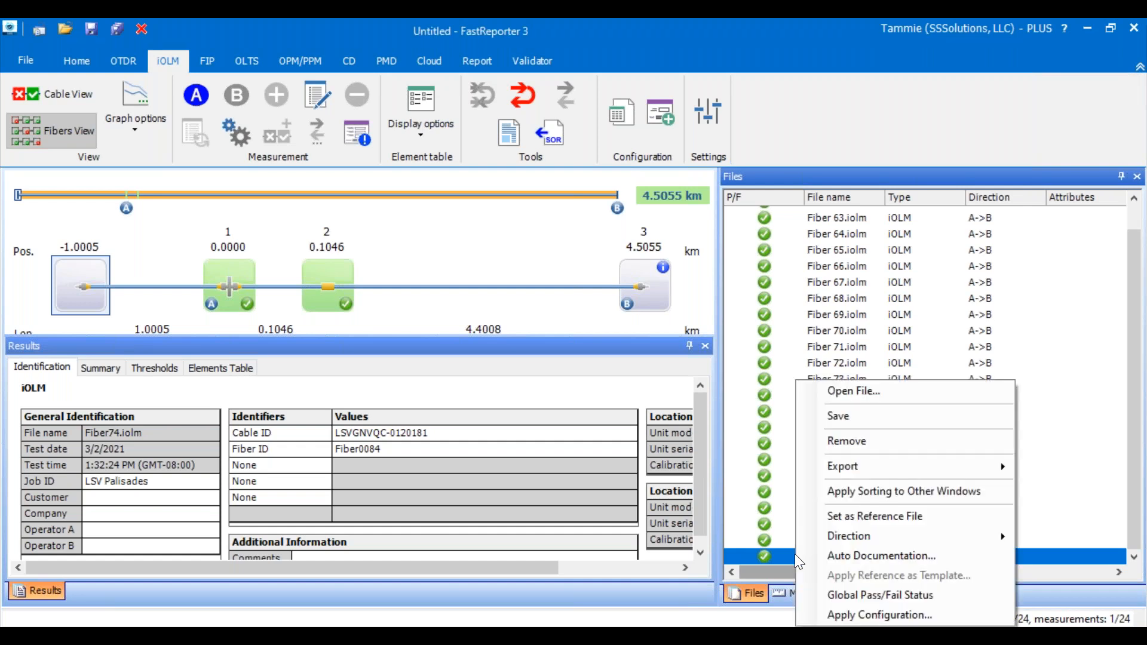
{"action": "left_click", "coordinate": [826, 549]}
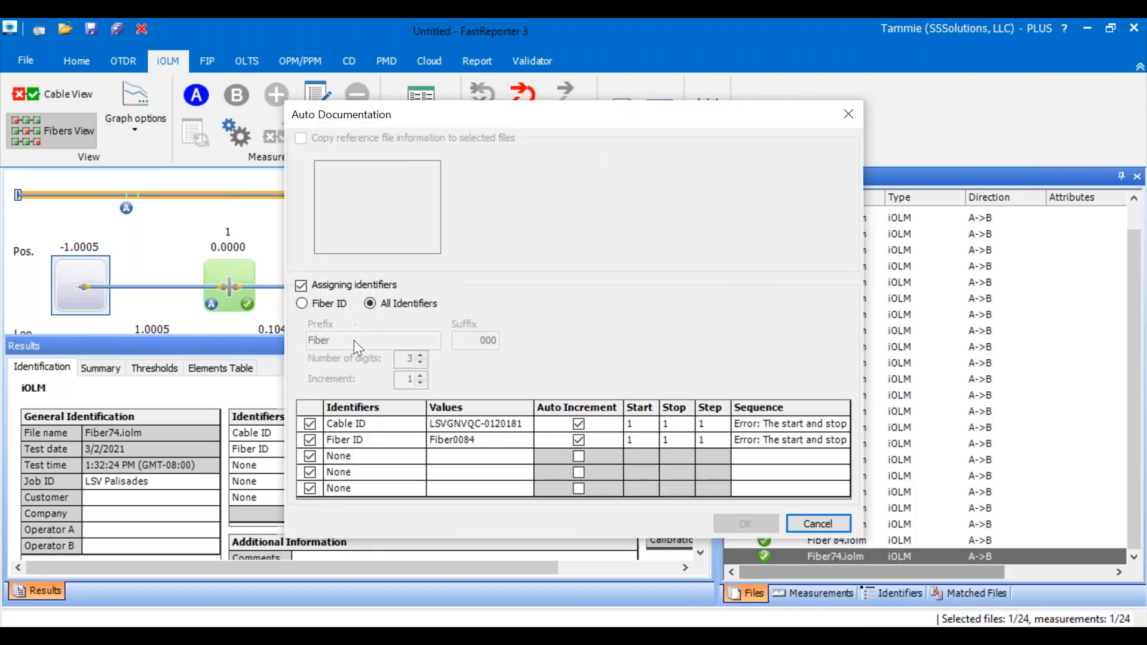
{"action": "left_click", "coordinate": [303, 303]}
{"action": "left_click_drag", "start_coordinate": [456, 341], "coordinate": [520, 341]}
{"action": "key", "text": "BackSpace"}
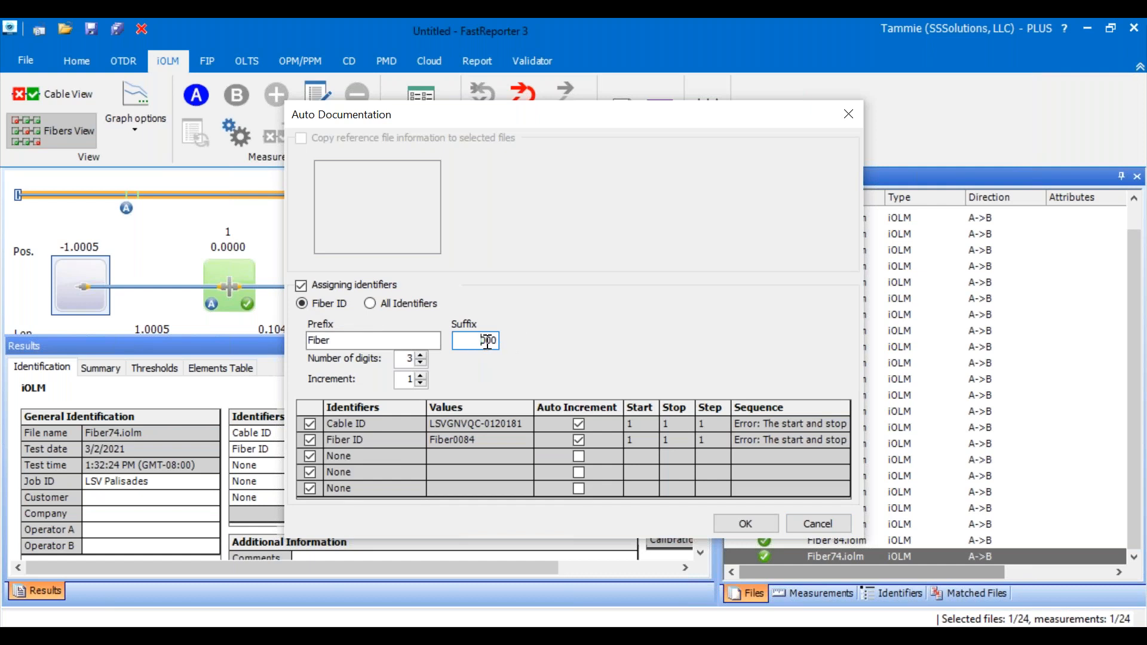
{"action": "left_click_drag", "start_coordinate": [483, 341], "coordinate": [596, 335]}
{"action": "key", "text": "BackSpace"}
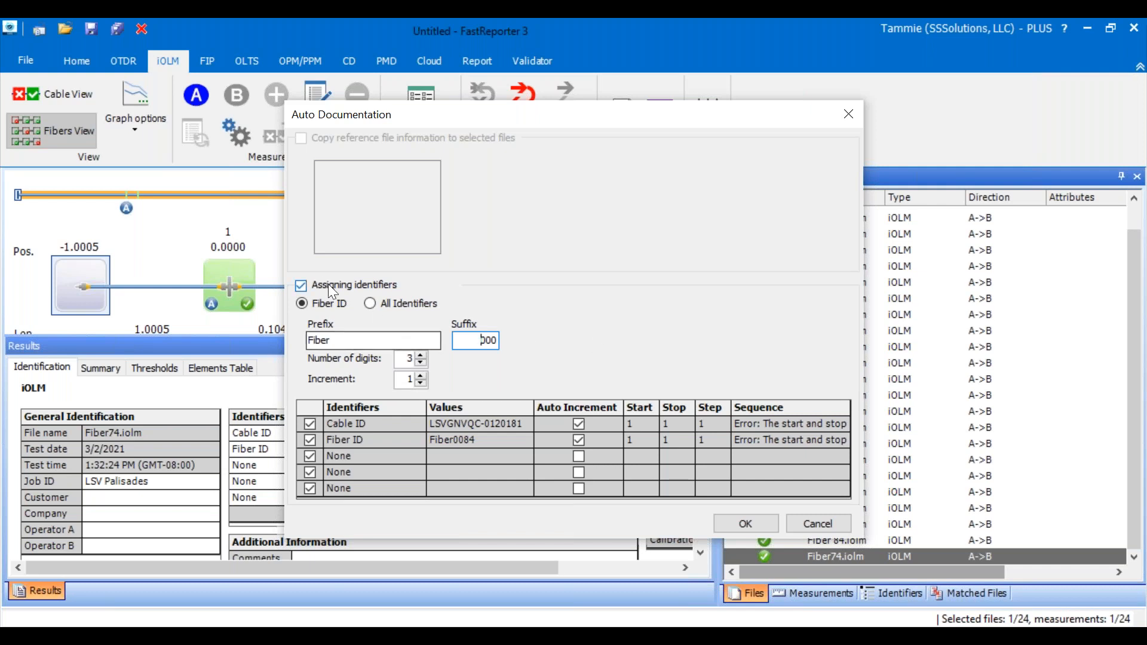
- Switch to All Identifiers and shorten the Fiber ID value to Fibe
{"action": "left_click", "coordinate": [370, 303]}
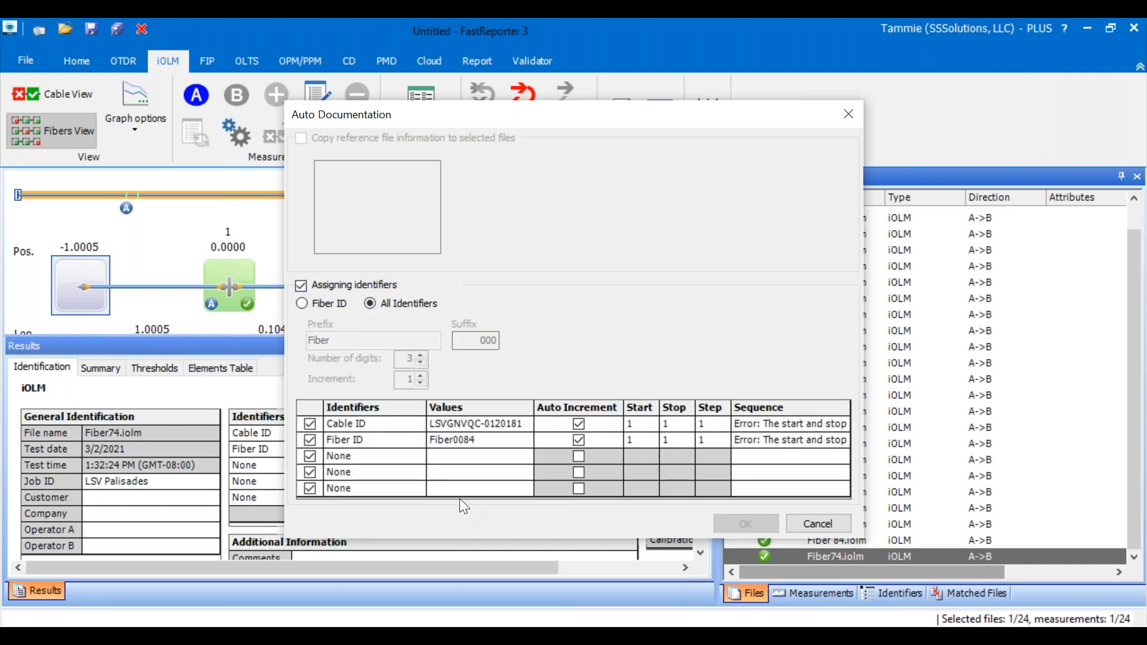
{"action": "left_click", "coordinate": [483, 445]}
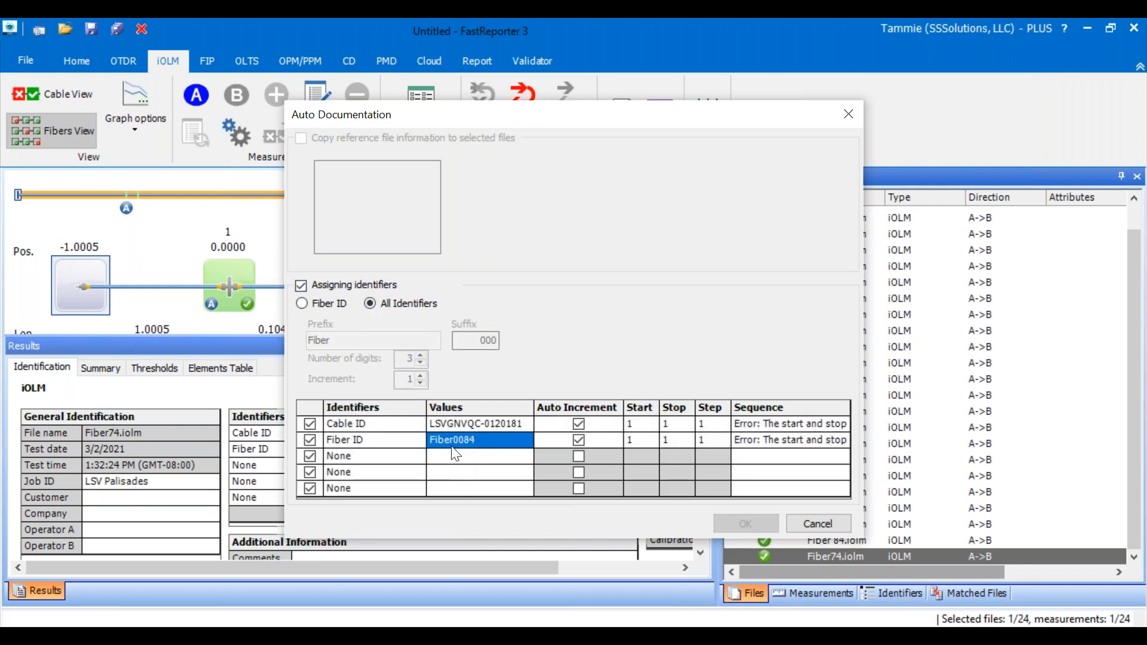
{"action": "left_click", "coordinate": [455, 440]}
{"action": "left_click_drag", "start_coordinate": [456, 441], "coordinate": [473, 441]}
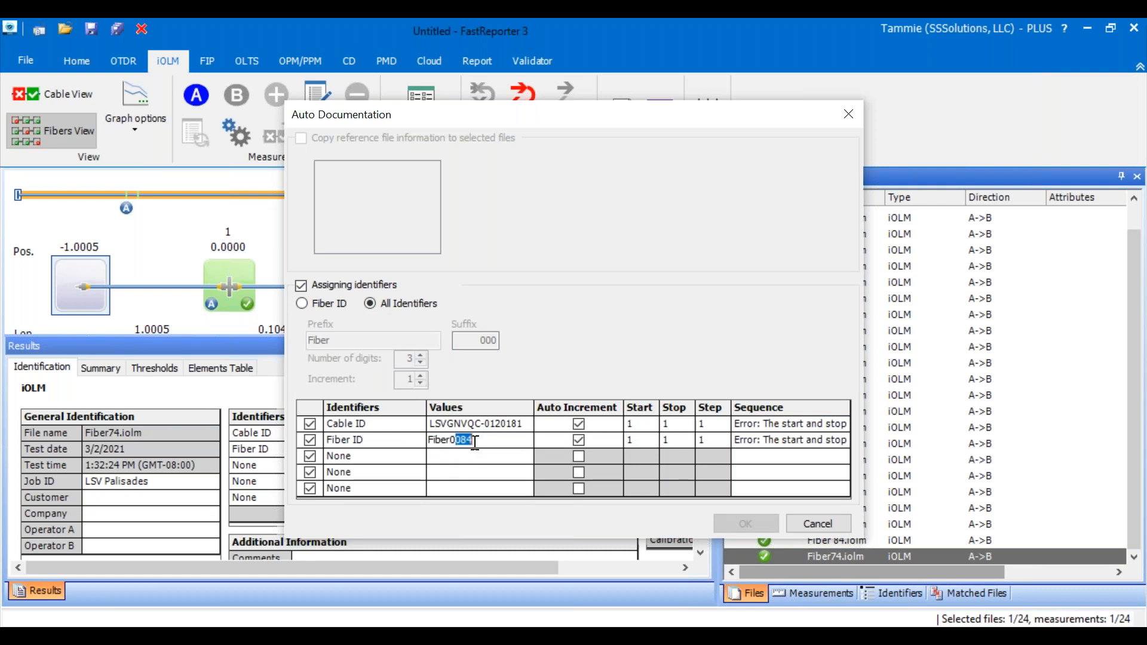
{"action": "key", "text": "BackSpace"}
{"action": "key", "text": "BackSpace"}
{"action": "key", "text": "BackSpace"}
- Assign only the Fiber ID to Fiber74.iolm, using the prefix Fiber and the suffix 000
{"action": "left_click", "coordinate": [303, 304]}
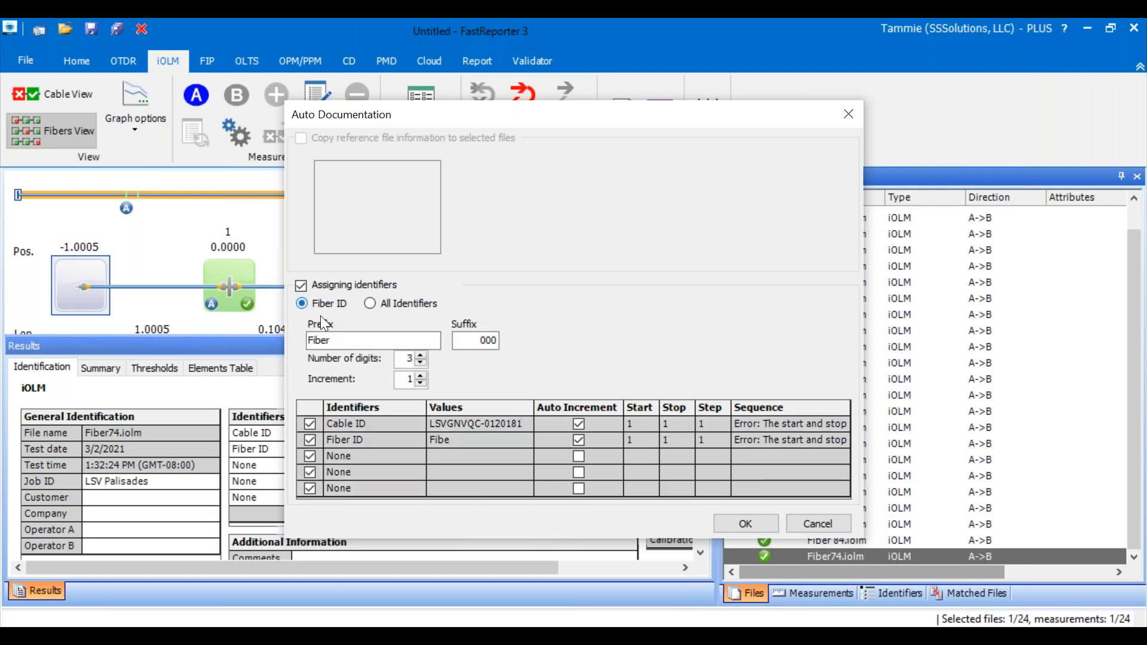
{"action": "left_click", "coordinate": [744, 524]}
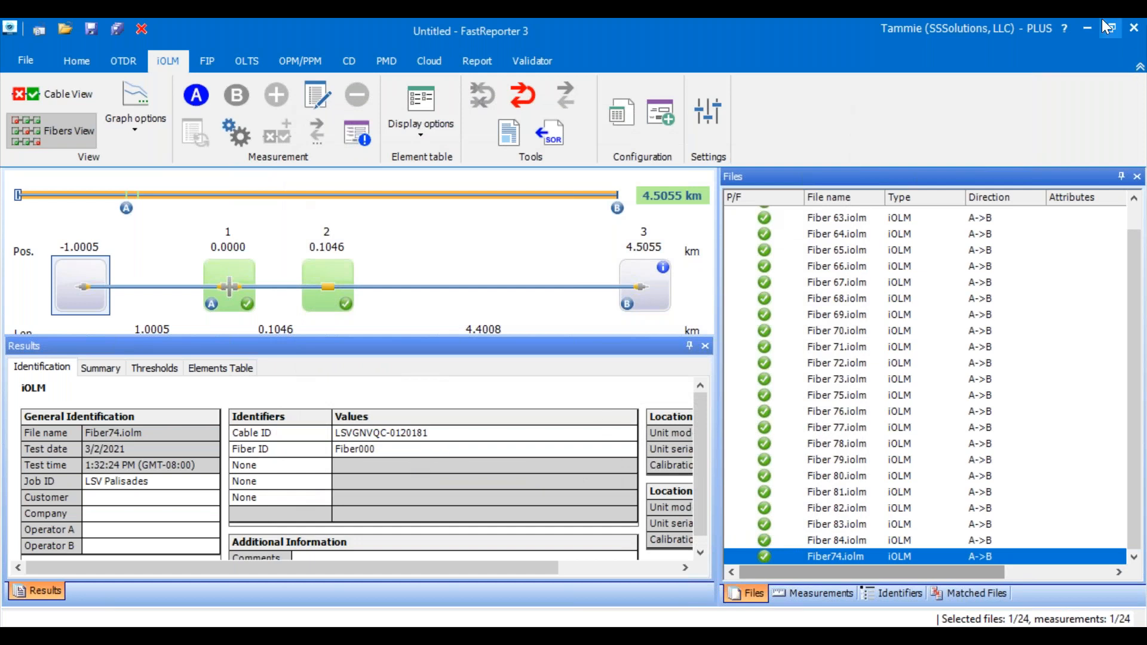
{"action": "left_click", "coordinate": [1135, 88]}
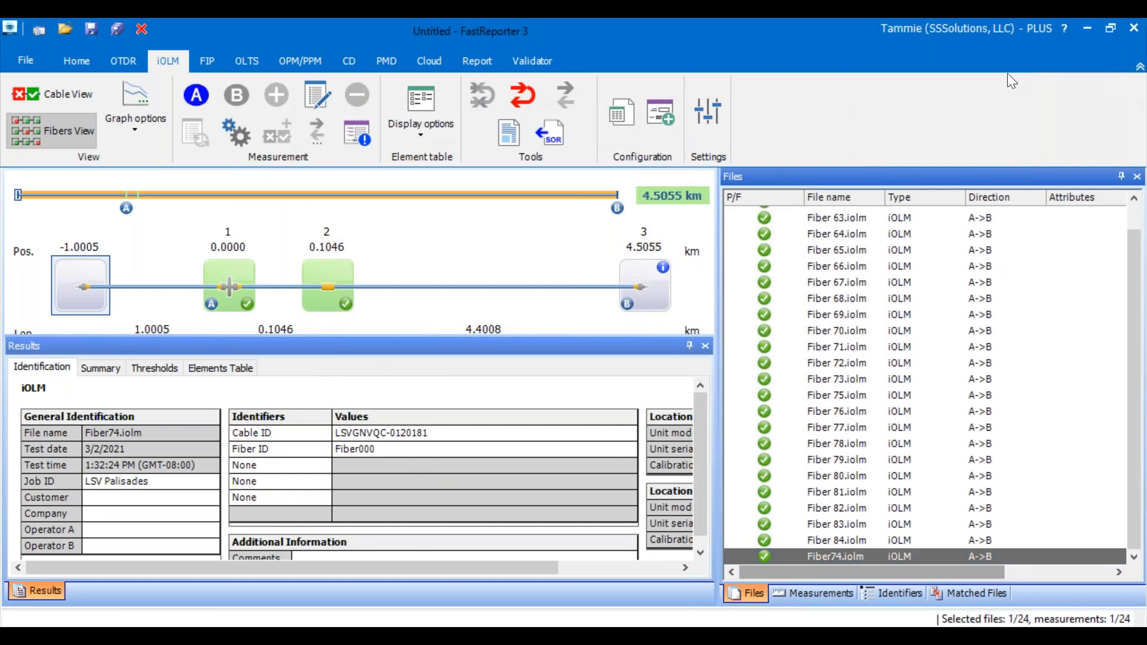
{"action": "left_click", "coordinate": [830, 100]}
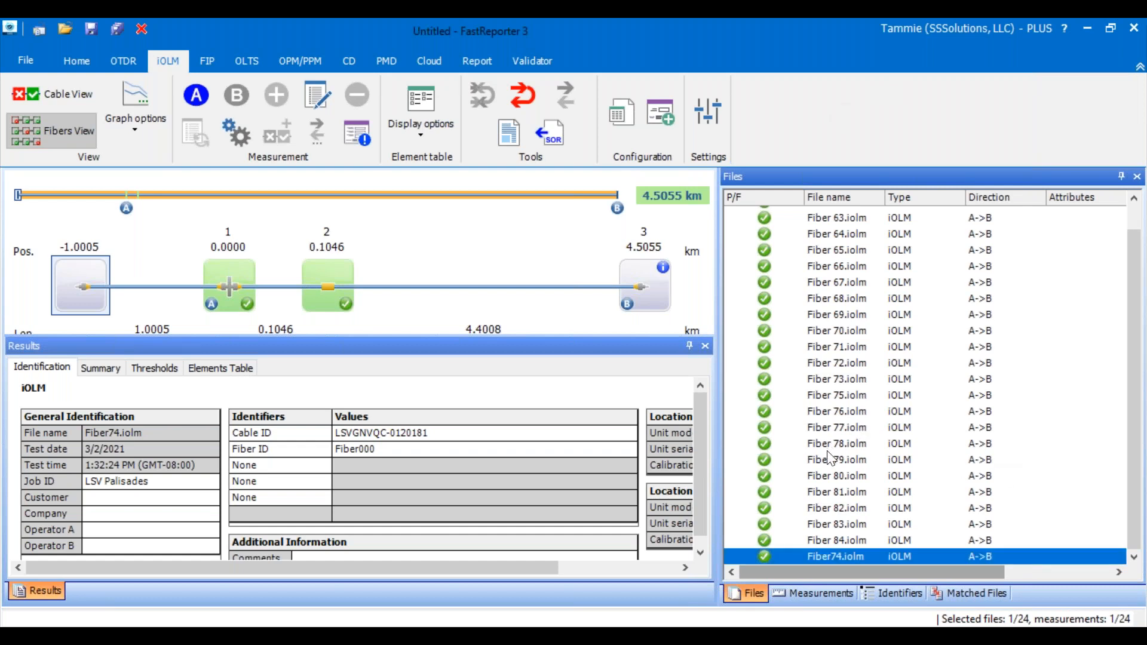
- Start Auto Documentation for all loaded fiber files and switch the assignment to All Identifiers
{"action": "scroll", "coordinate": [830, 458], "scroll_direction": "up", "scroll_amount": 1}
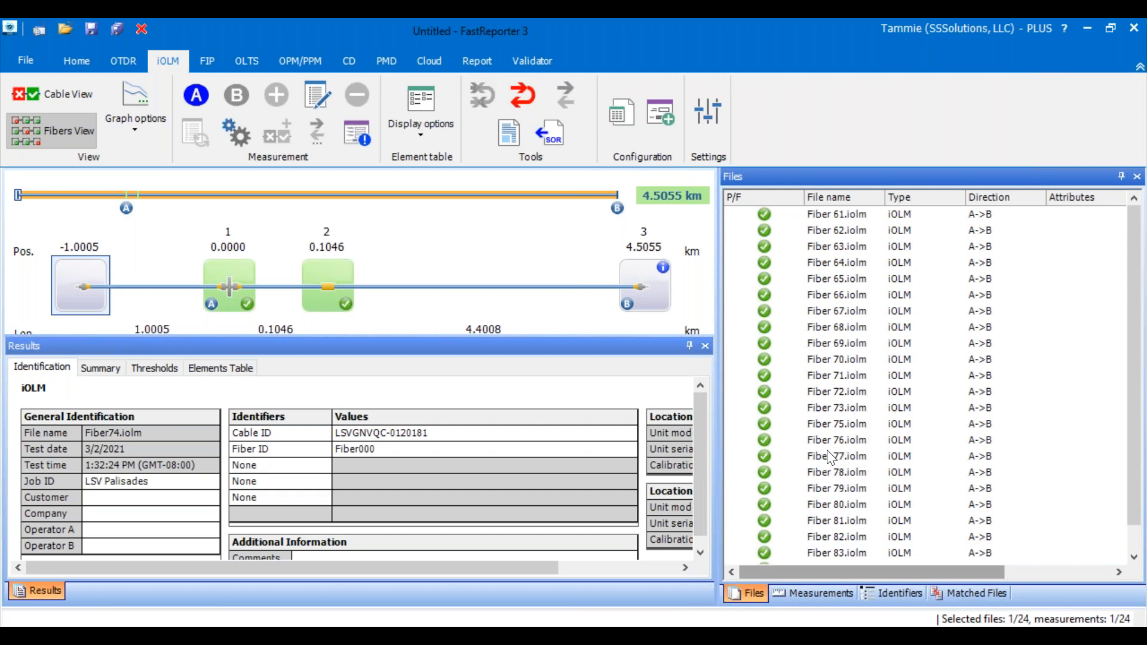
{"action": "left_click", "coordinate": [835, 213]}
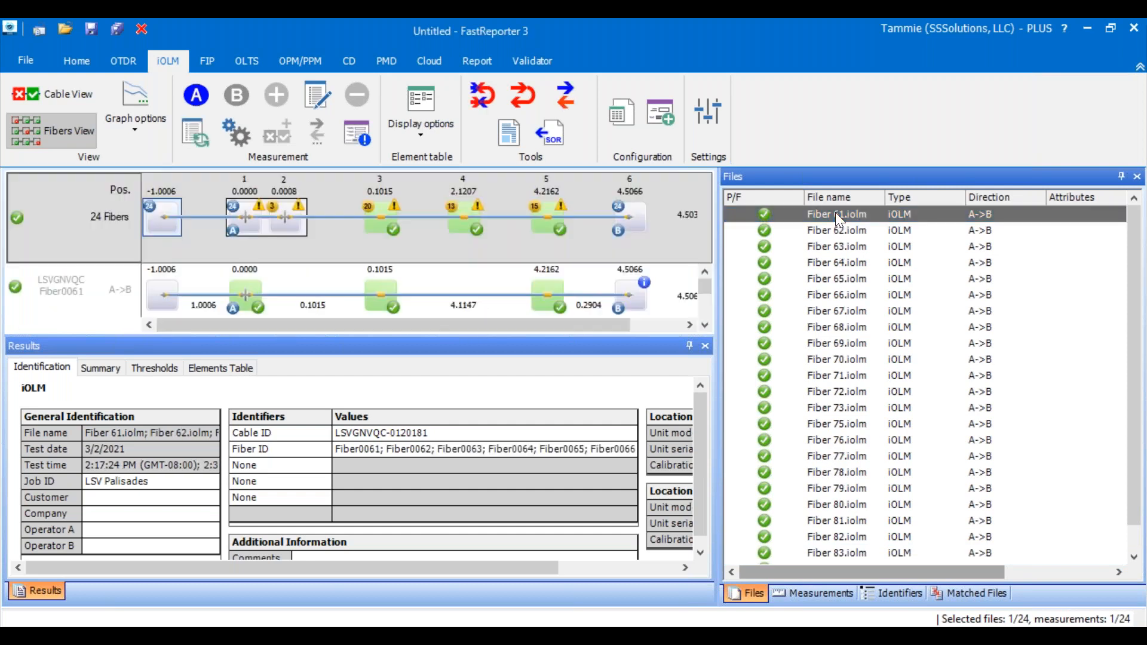
{"action": "key", "text": "ctrl+a"}
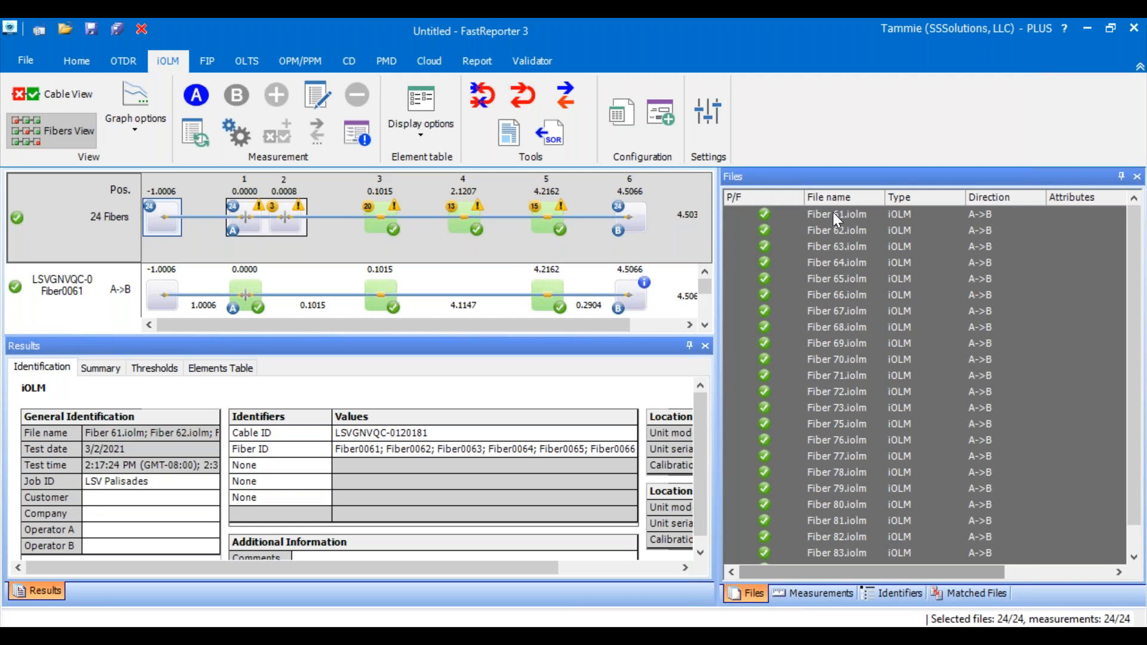
{"action": "right_click", "coordinate": [811, 299]}
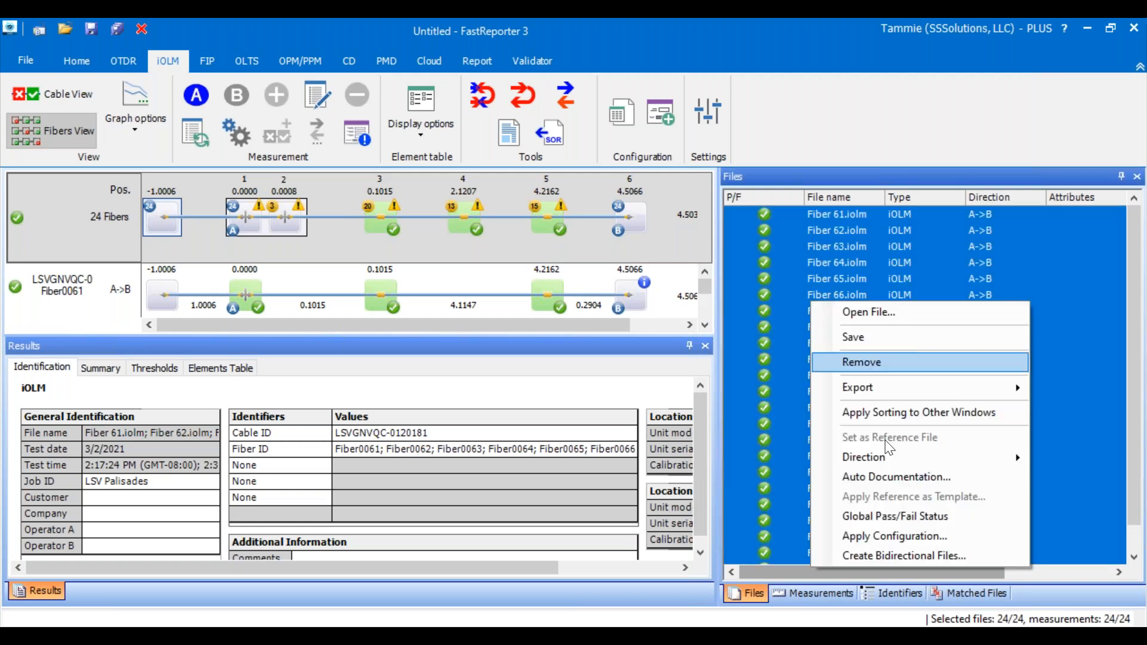
{"action": "left_click", "coordinate": [859, 476]}
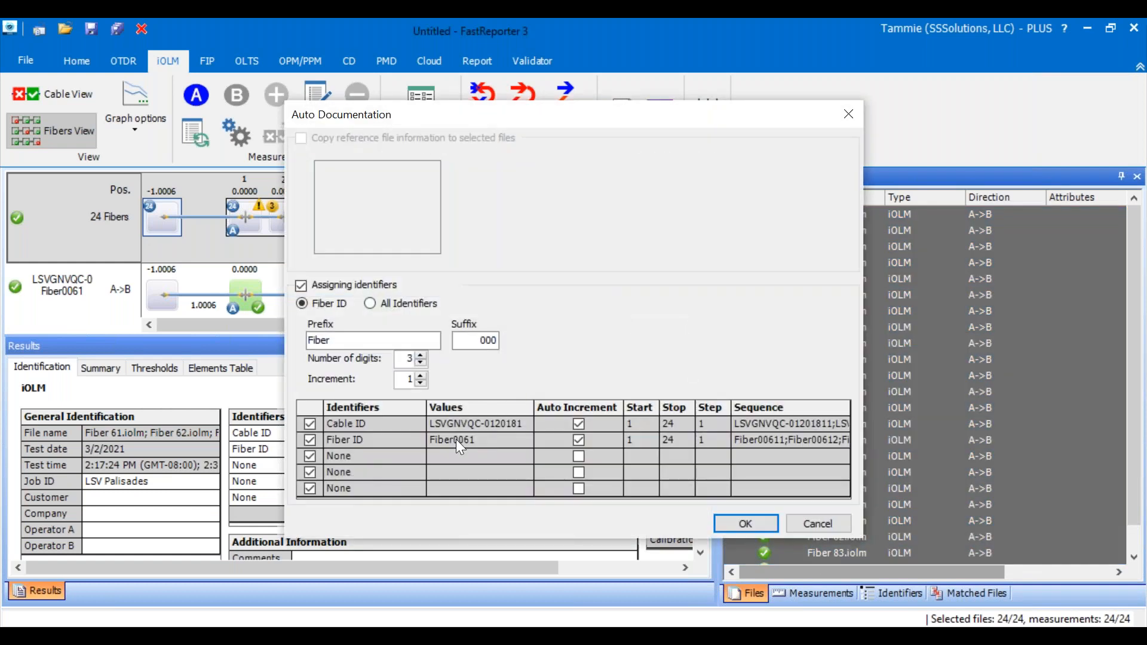
{"action": "left_click", "coordinate": [370, 304]}
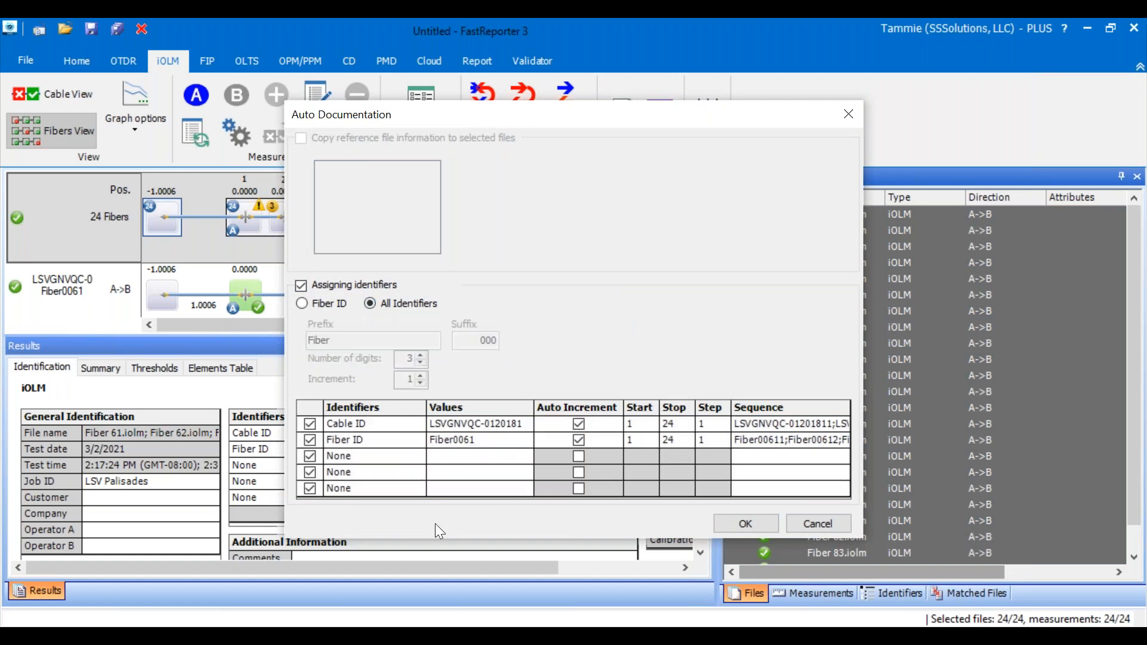
- Shorten the Fiber ID value to Fiber and set its auto-increment range to start at 61 and stop at 84
{"action": "left_click", "coordinate": [459, 440]}
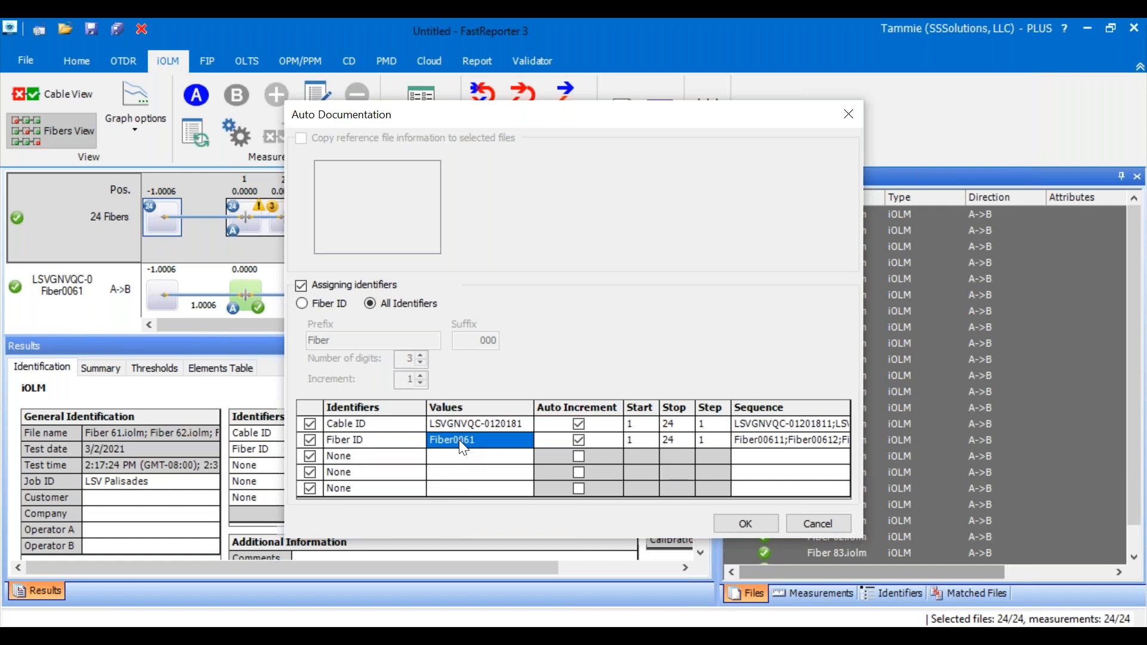
{"action": "left_click", "coordinate": [459, 440]}
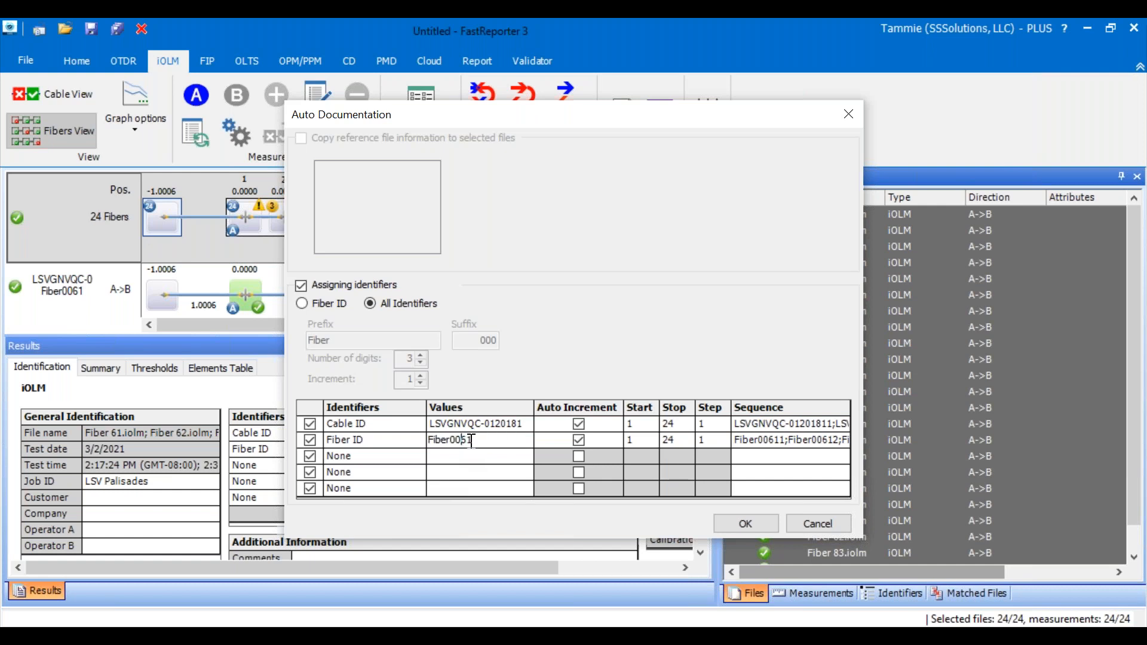
{"action": "left_click_drag", "start_coordinate": [472, 439], "coordinate": [452, 439]}
{"action": "key", "text": "BackSpace"}
{"action": "left_click", "coordinate": [635, 442]}
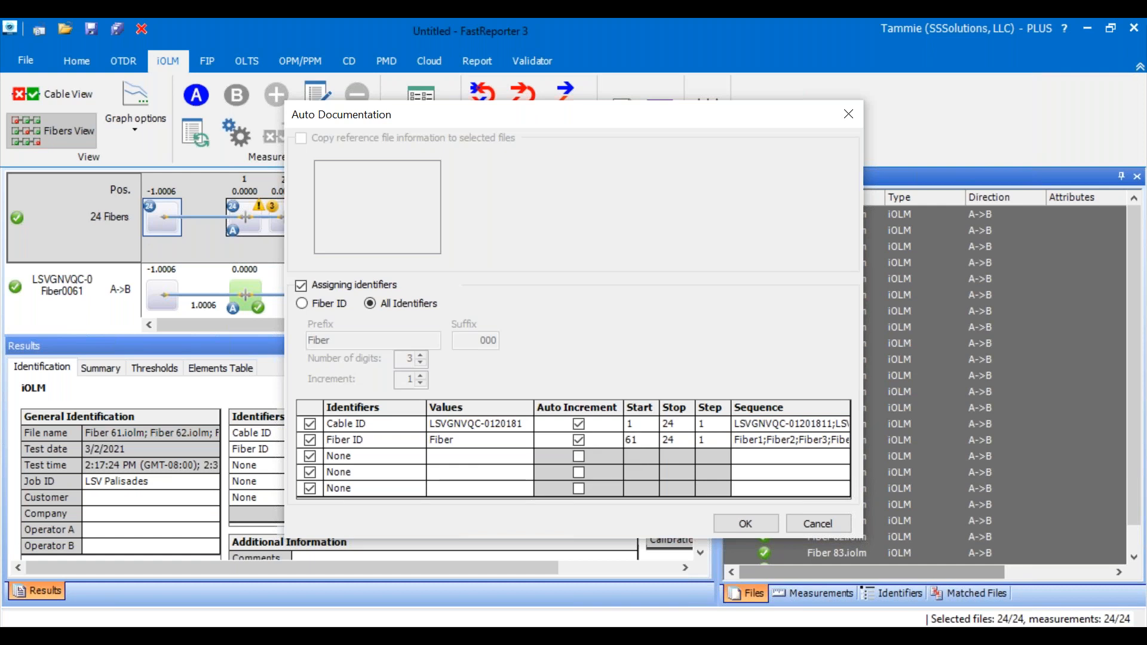
{"action": "left_click", "coordinate": [681, 442]}
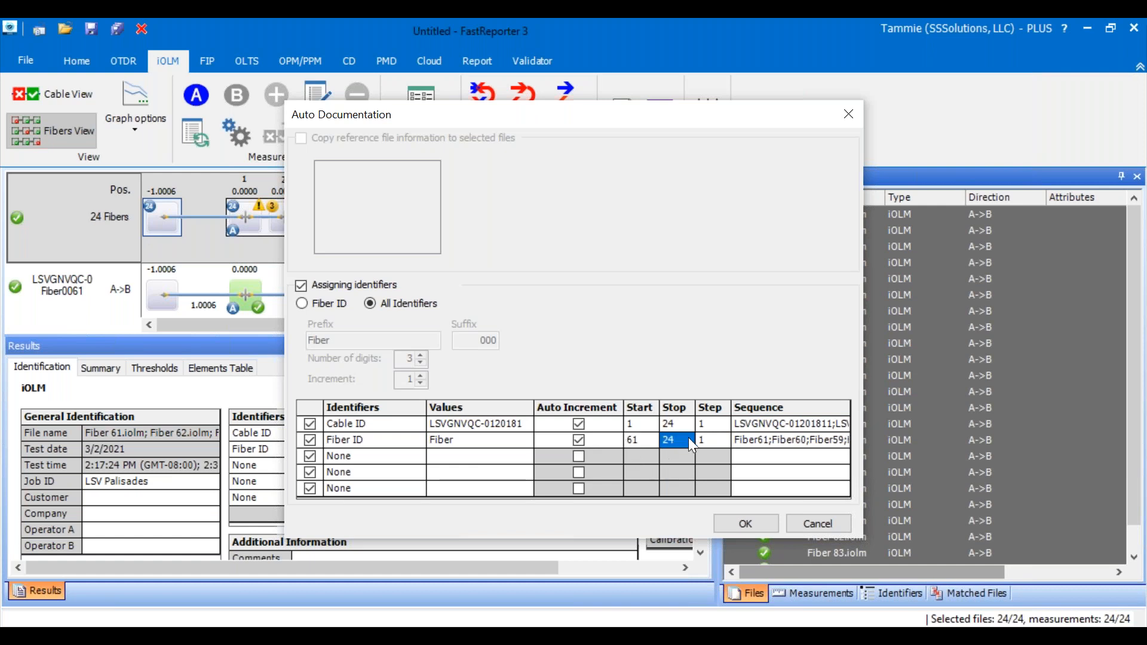
{"action": "type", "text": "84"}
- Add a trailing space to the Fiber ID value Fiber and apply the identifiers to all selected files
{"action": "left_click", "coordinate": [465, 445]}
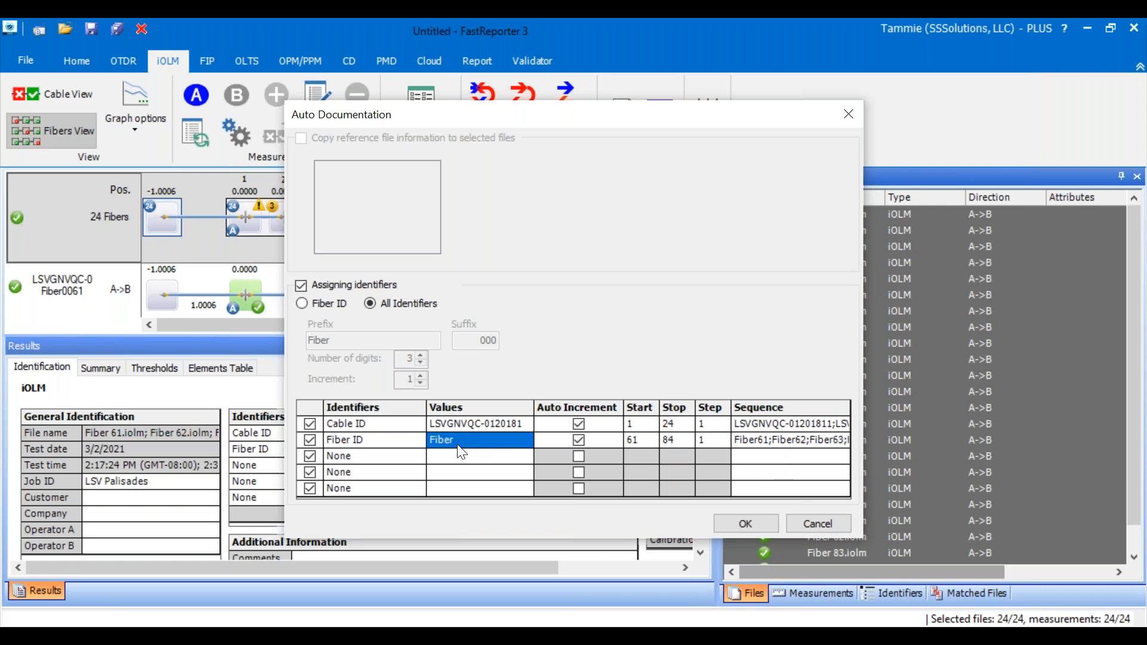
{"action": "left_click", "coordinate": [465, 436]}
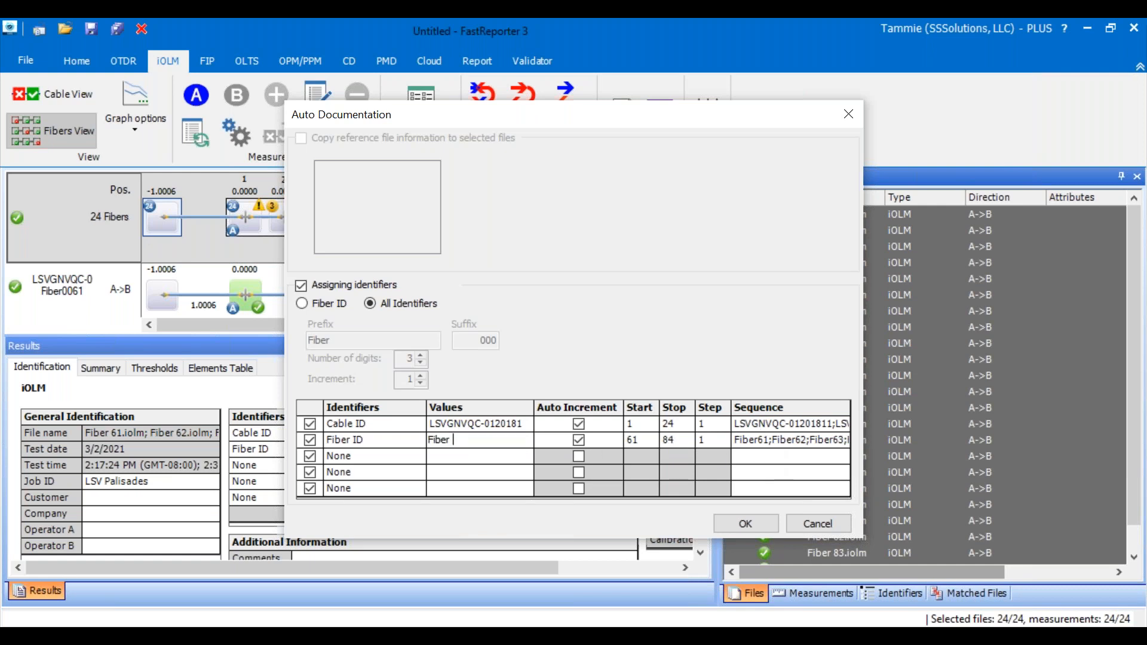
{"action": "left_click", "coordinate": [746, 524]}
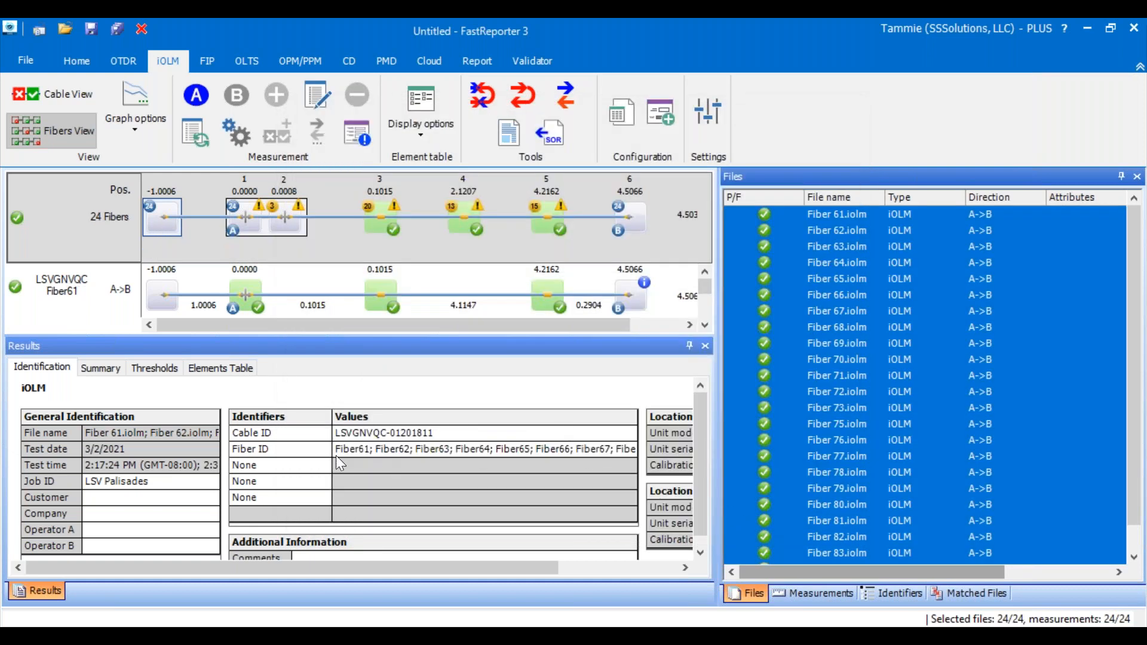
- Compare the file names with the assigned Cable ID and Fiber ID values for Fiber 61, Fiber 62 and Fiber 72
{"action": "left_click", "coordinate": [823, 214]}
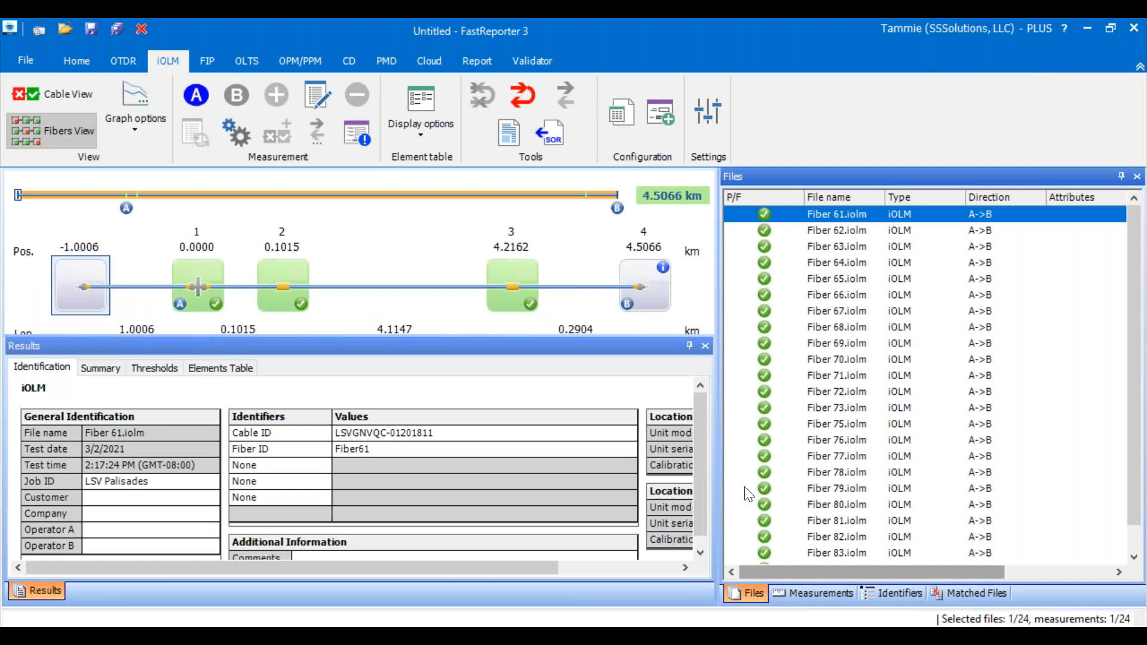
{"action": "left_click", "coordinate": [355, 449]}
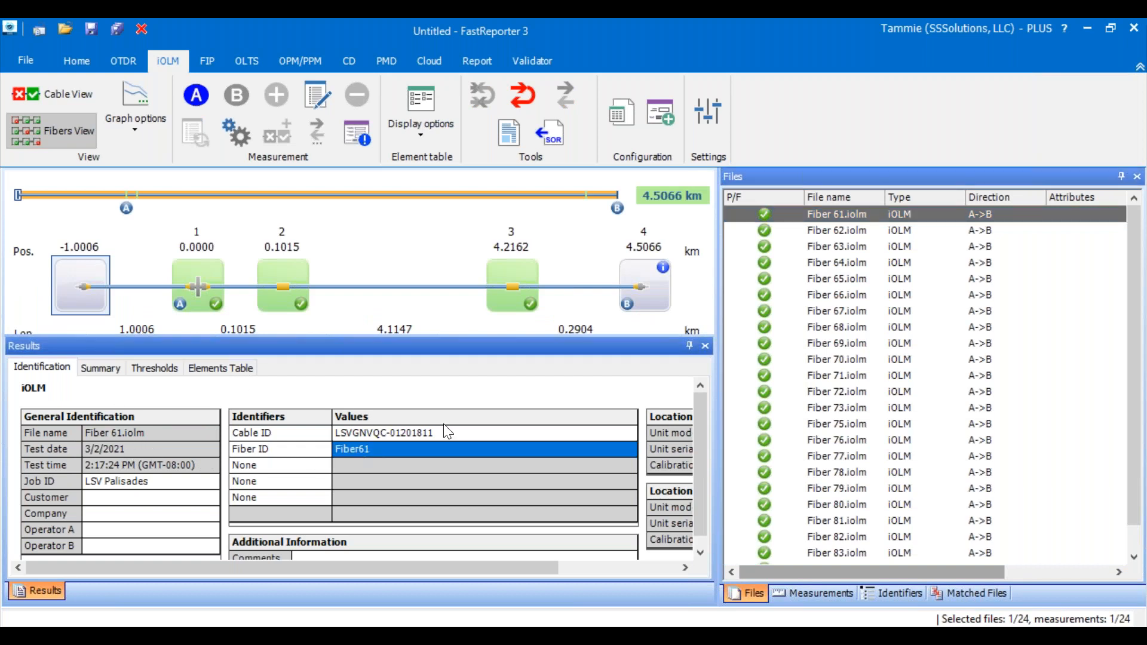
{"action": "left_click", "coordinate": [844, 233]}
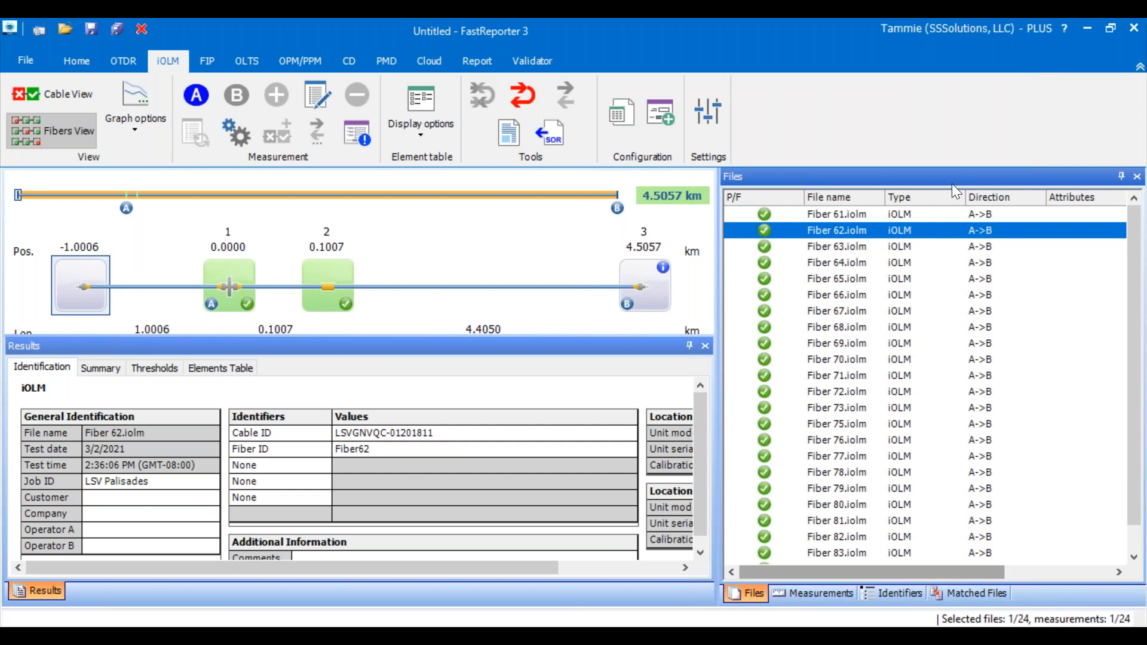
{"action": "left_click", "coordinate": [858, 214]}
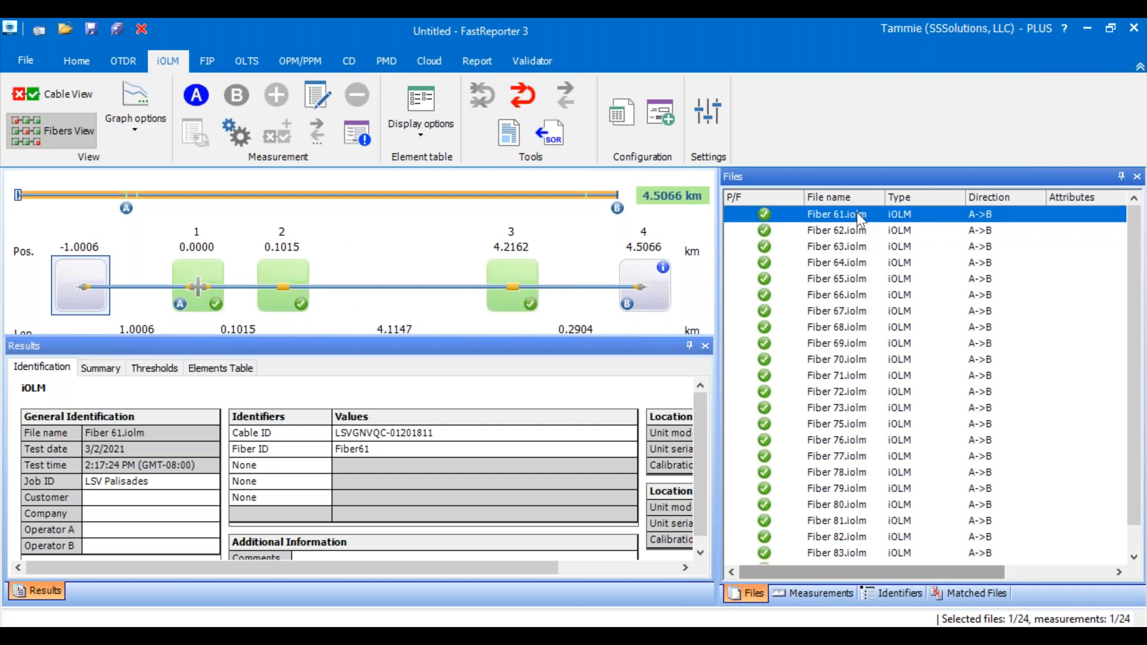
{"action": "scroll", "coordinate": [860, 224], "scroll_direction": "down", "scroll_amount": 1}
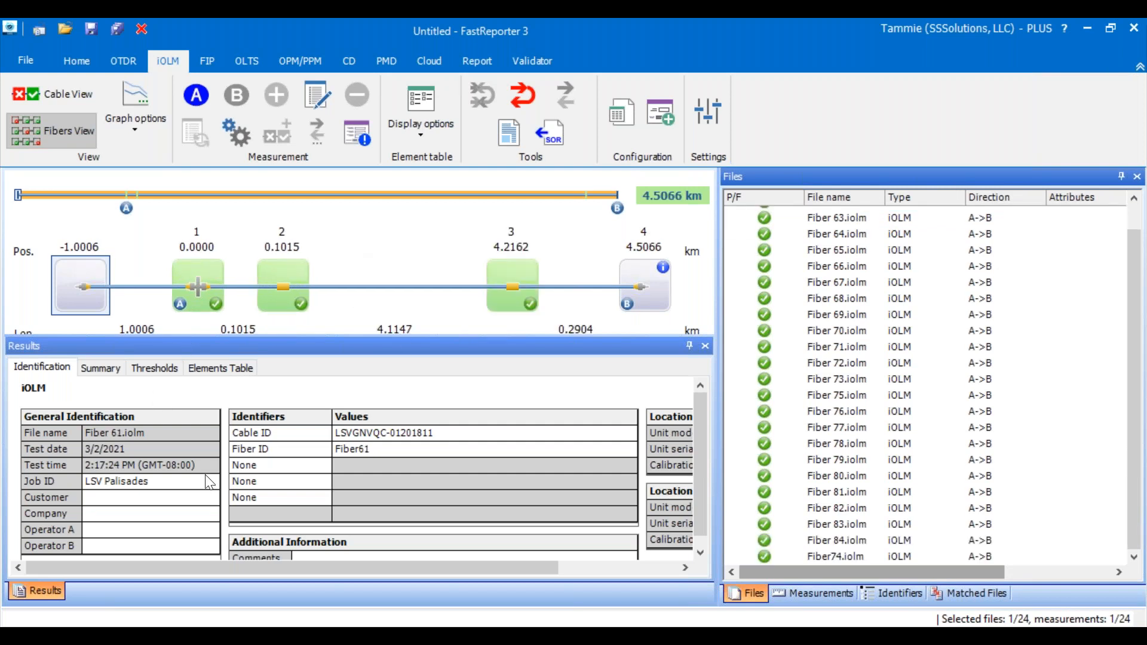
{"action": "left_click", "coordinate": [378, 448]}
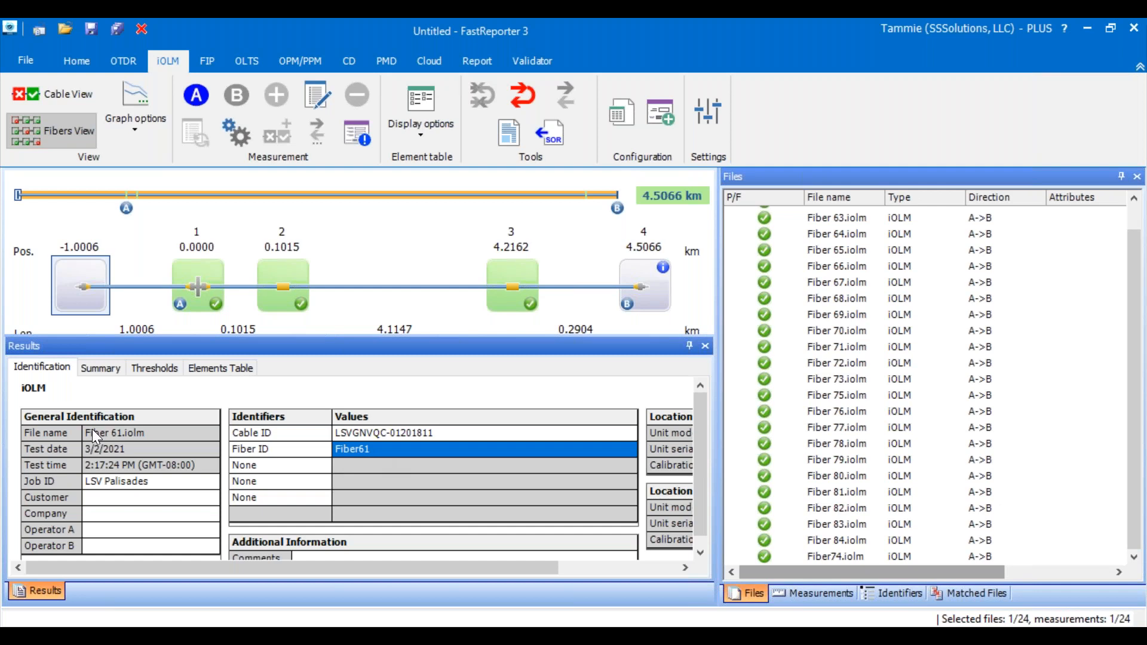
{"action": "left_click", "coordinate": [92, 429]}
{"action": "left_click", "coordinate": [381, 450]}
{"action": "left_click", "coordinate": [1075, 369]}
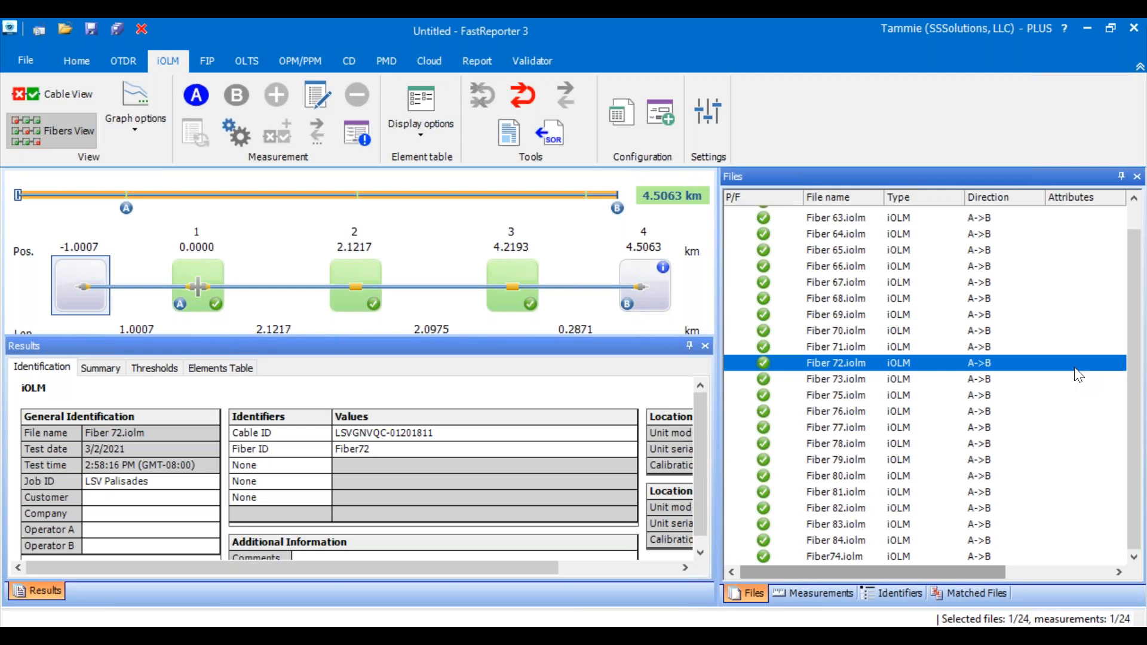
- Reopen Auto Documentation for all loaded files, keeping the third identifier row included
{"action": "key", "text": "ctrl+a"}
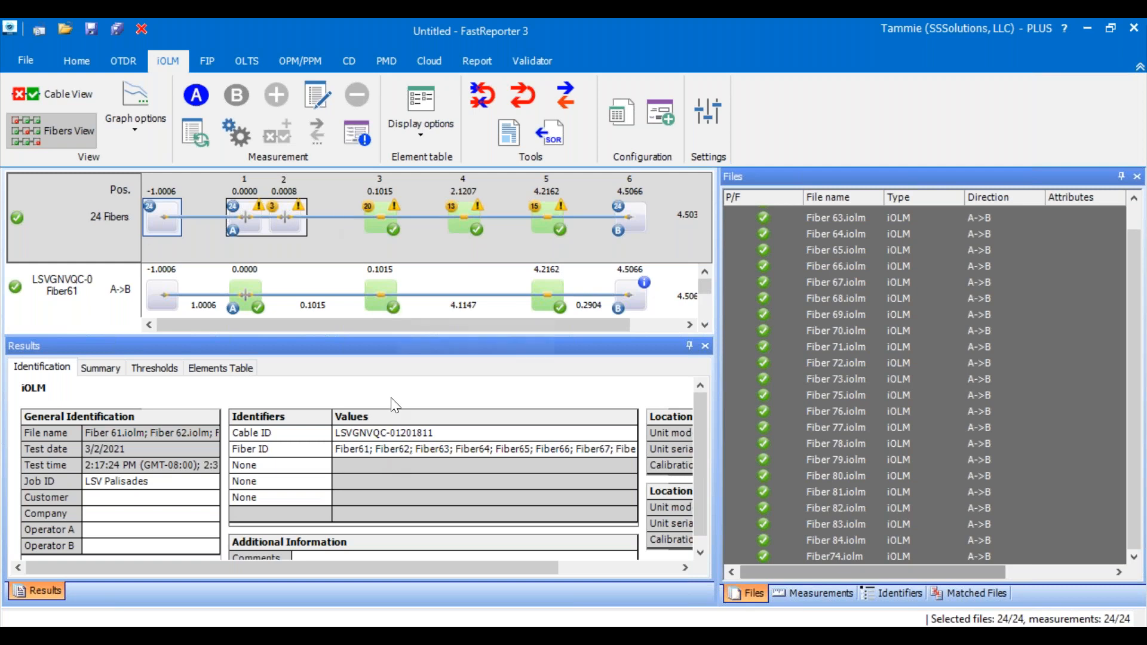
{"action": "left_click", "coordinate": [847, 391]}
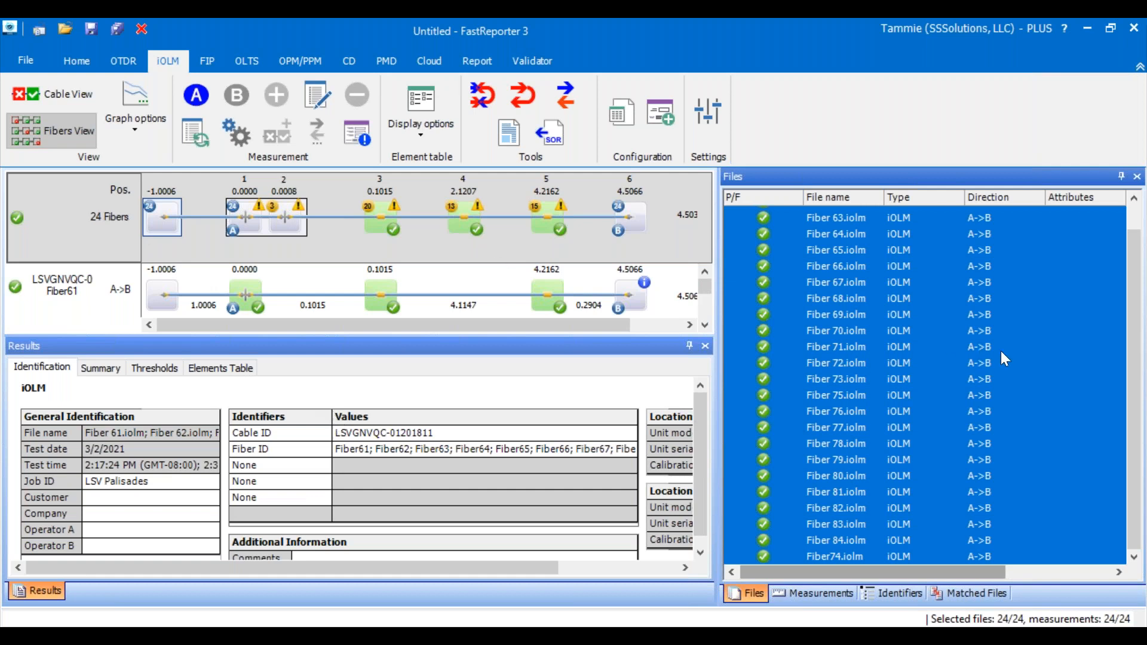
{"action": "right_click", "coordinate": [1019, 370]}
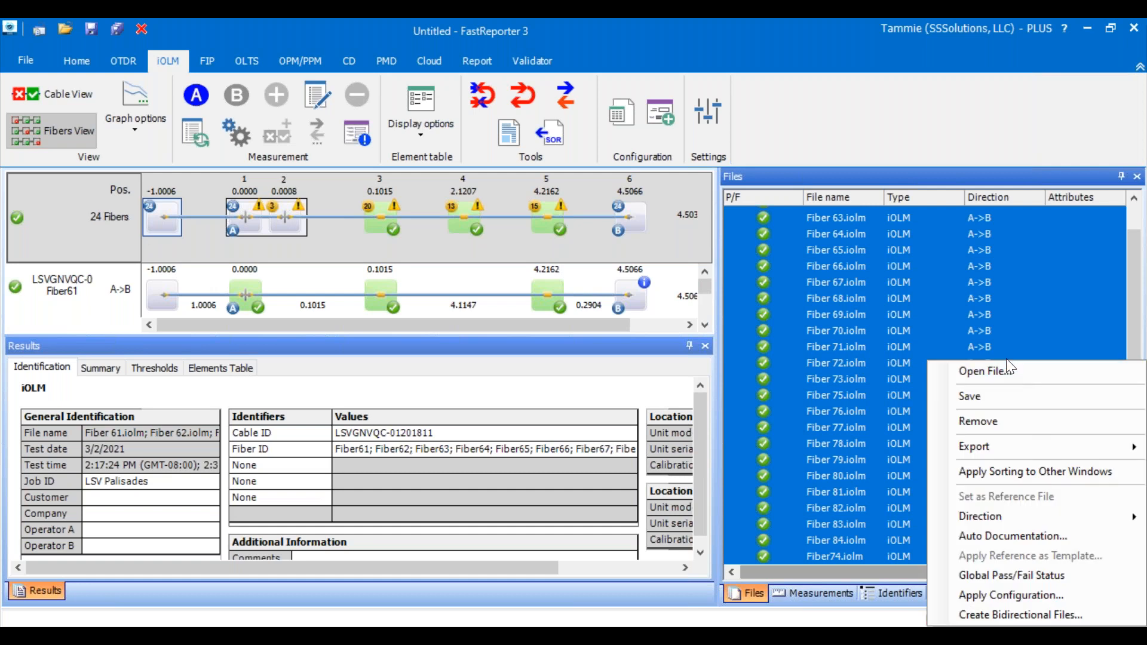
{"action": "left_click", "coordinate": [998, 537]}
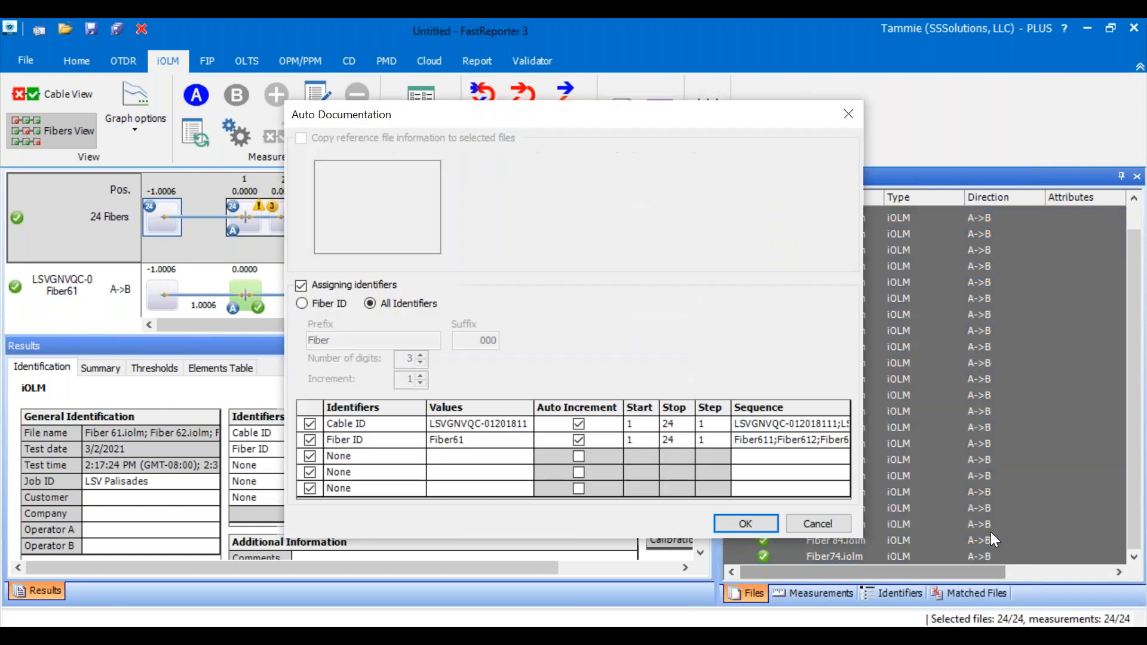
{"action": "left_click", "coordinate": [307, 456]}
{"action": "left_click", "coordinate": [310, 457]}
- Try OLT as the third identifier, and replace it with Drop Terminal
{"action": "left_click", "coordinate": [332, 455]}
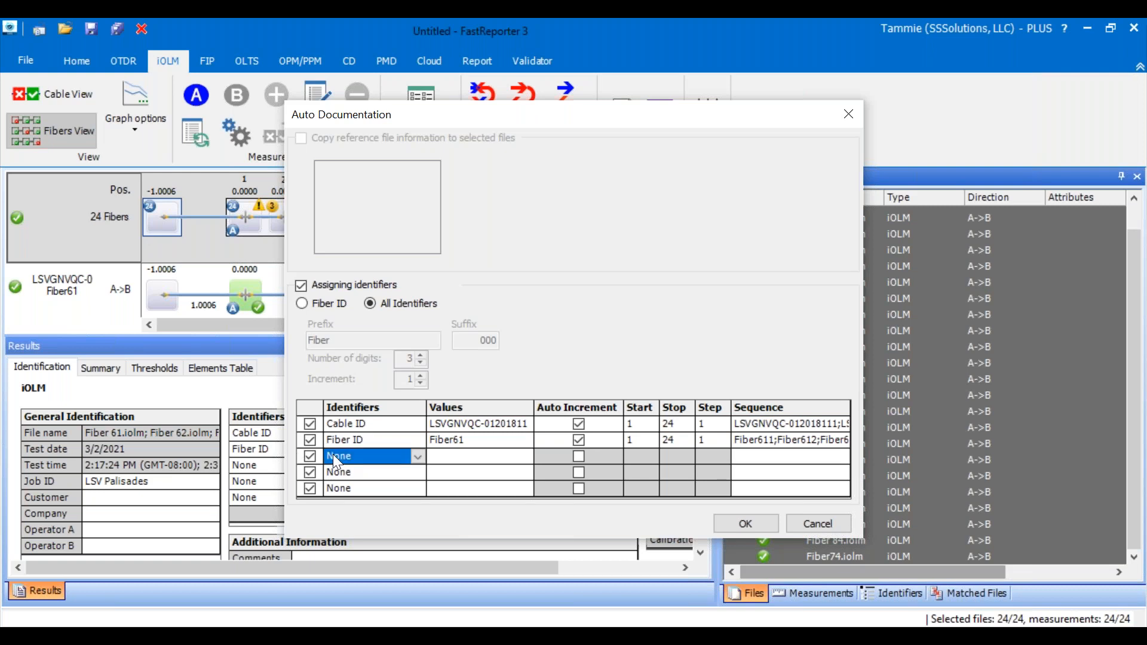
{"action": "left_click", "coordinate": [418, 457]}
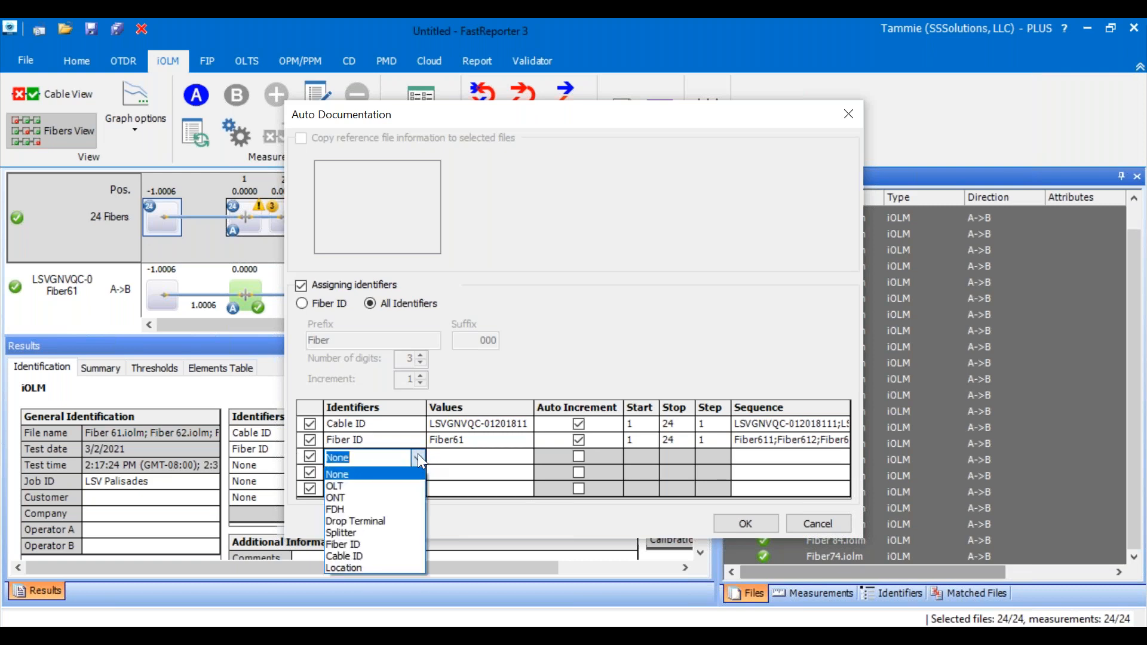
{"action": "left_click", "coordinate": [347, 488]}
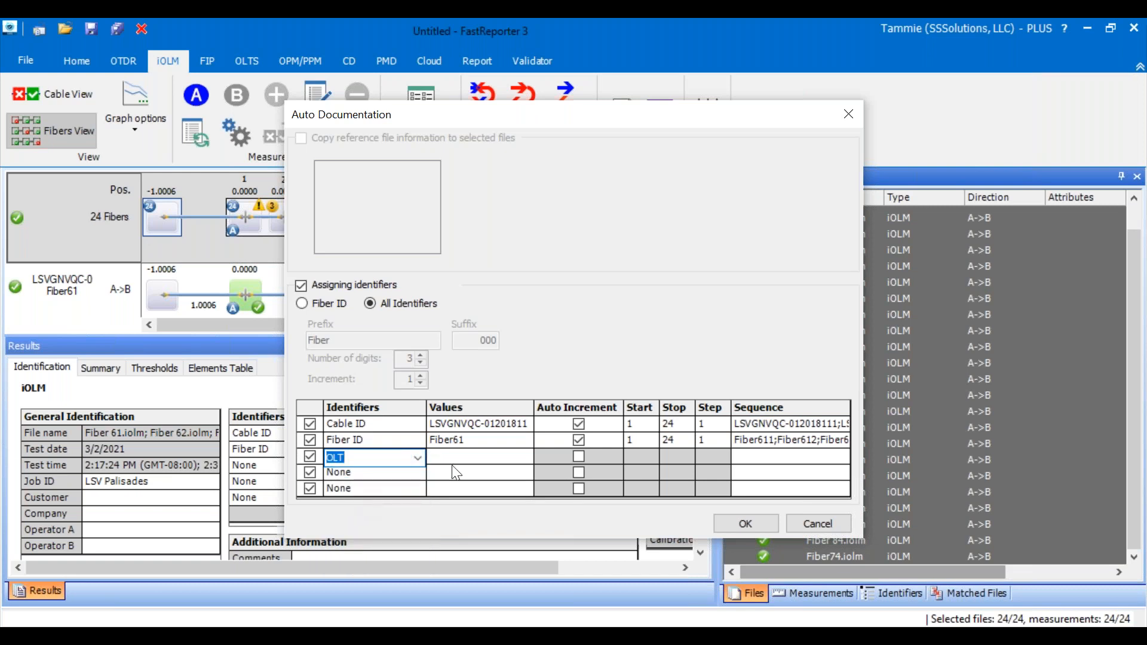
{"action": "left_click", "coordinate": [417, 458]}
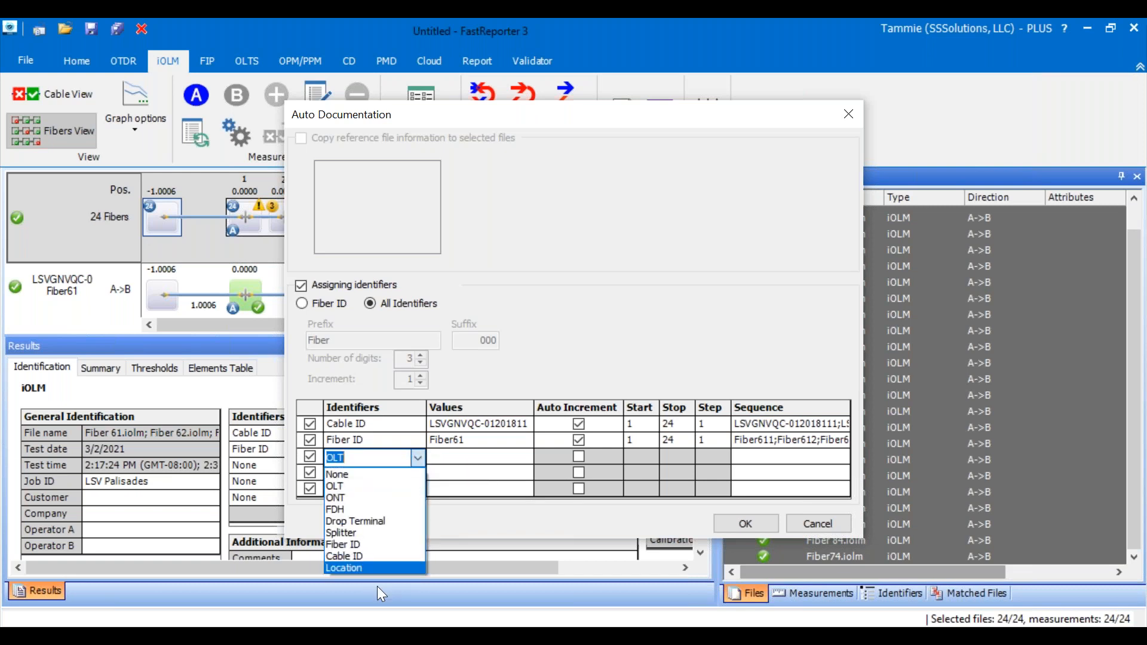
{"action": "left_click", "coordinate": [368, 519]}
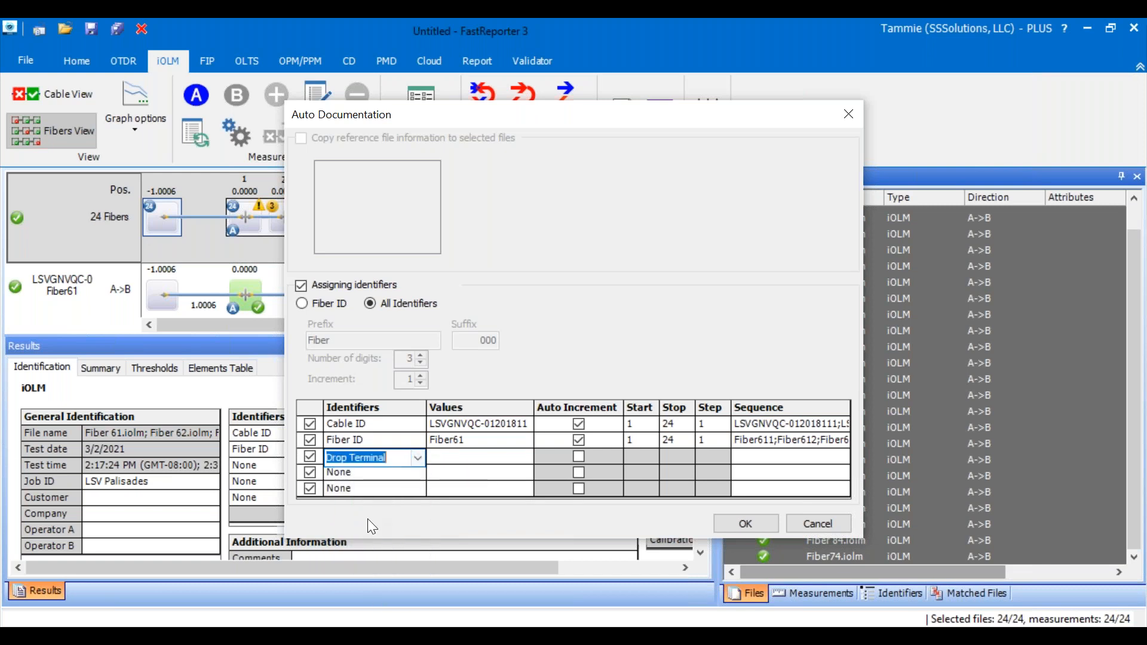
- Exclude the Drop Terminal identifier from the assignment and apply Auto Documentation to all selected files
{"action": "left_click", "coordinate": [451, 461]}
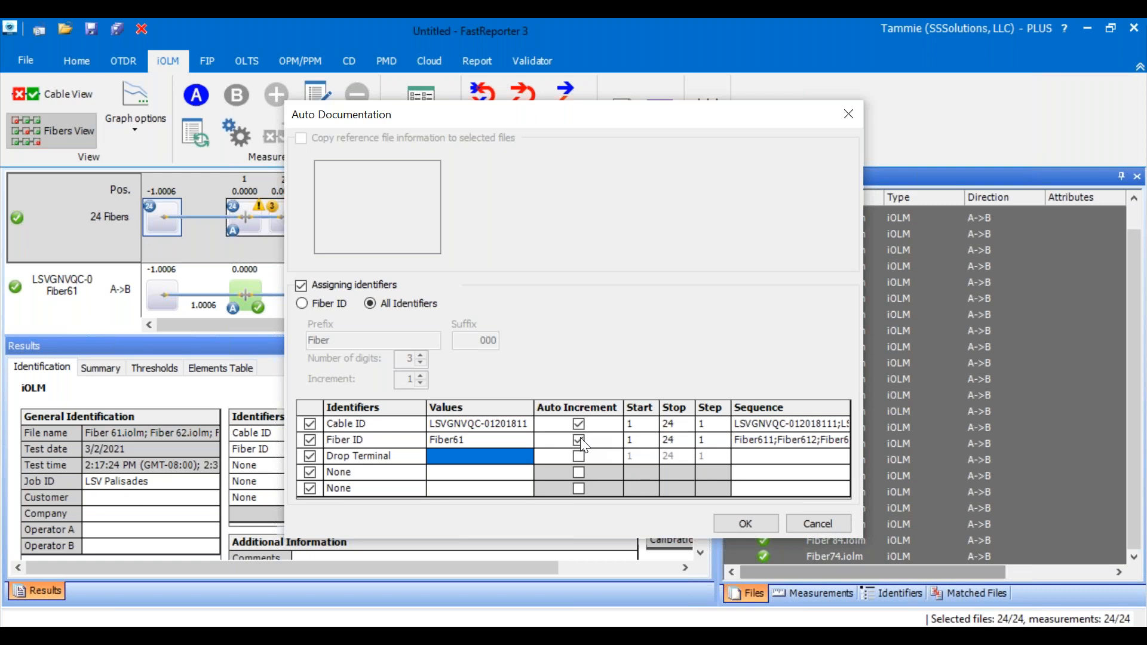
{"action": "left_click", "coordinate": [311, 457]}
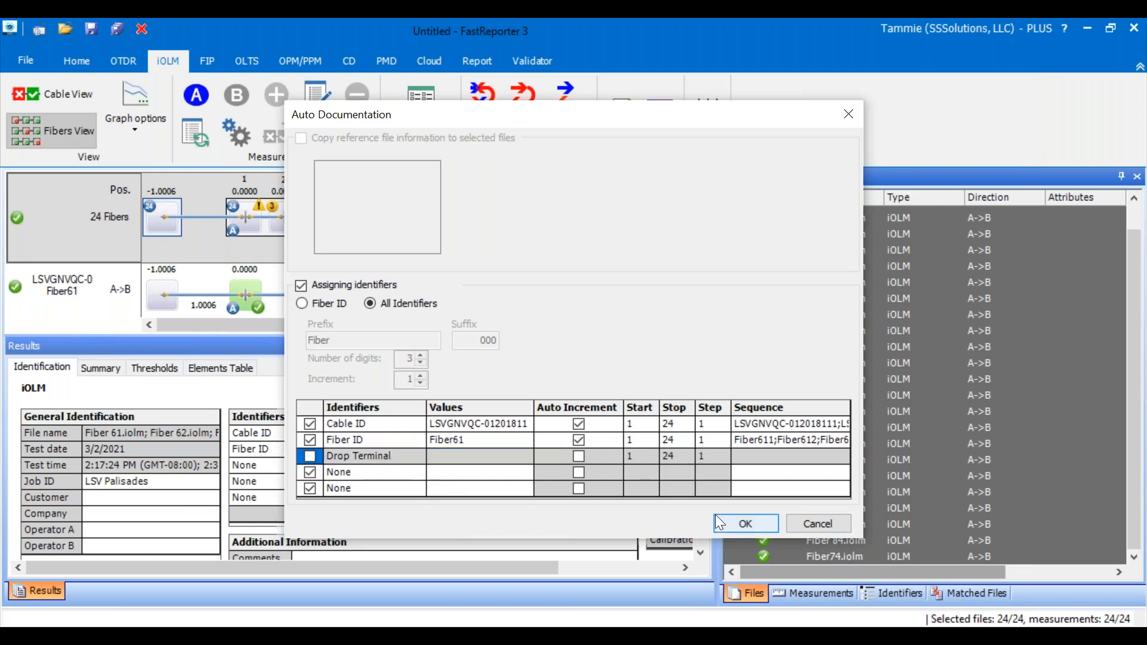
{"action": "left_click", "coordinate": [746, 522]}
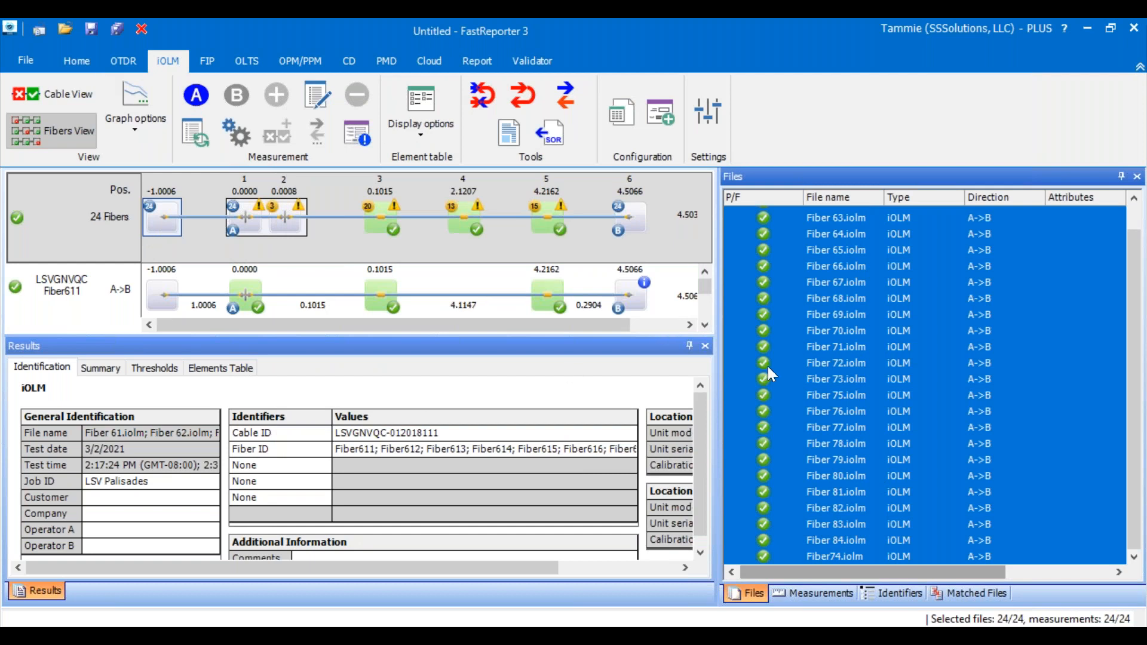
- Bring up the file operations, with all fiber files still selected
{"action": "left_click", "coordinate": [25, 62]}
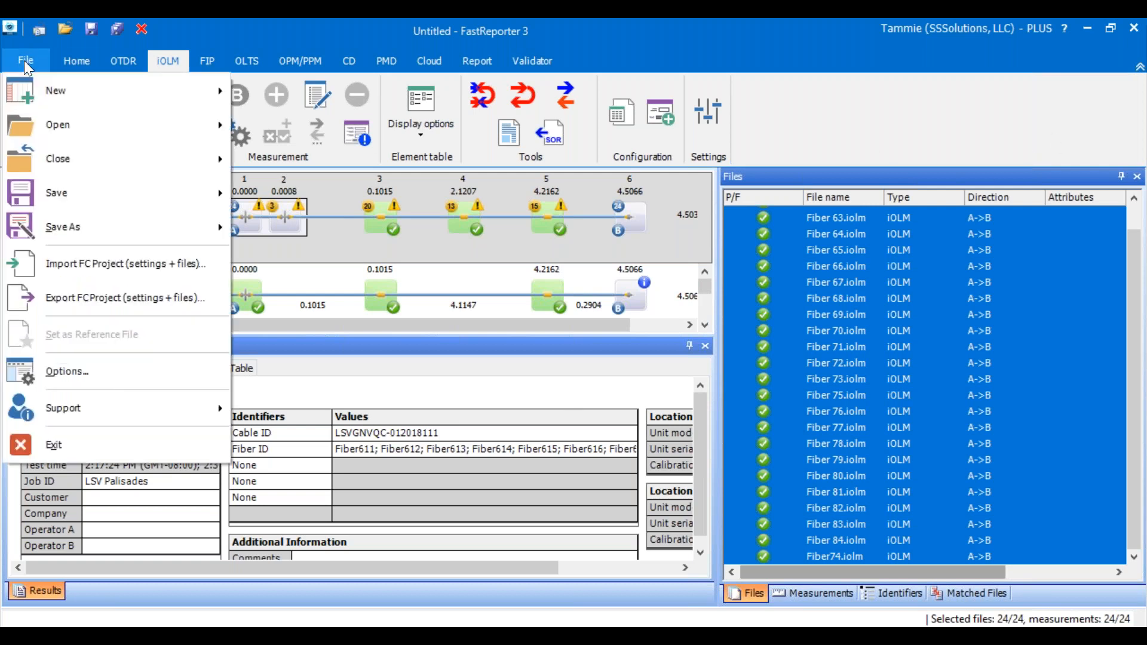